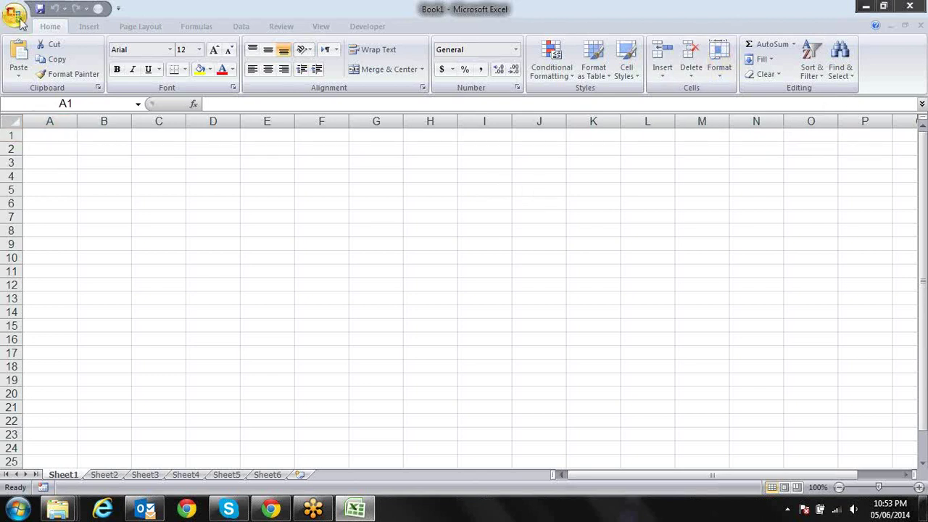
Set workbook calculation to Manual on the Formulas page of Excel Options, keeping recalculate-before-saving checked.
left_click(16, 18)
left_click(200, 313)
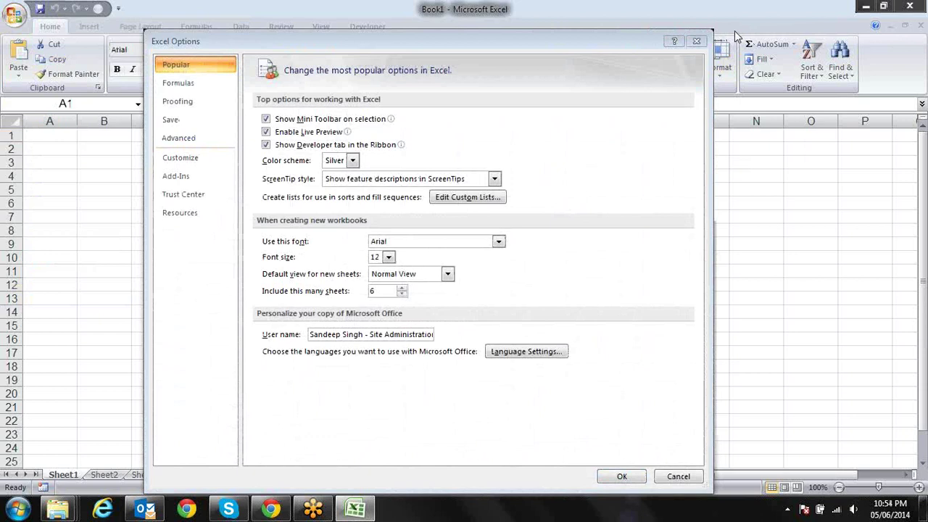
left_click(177, 83)
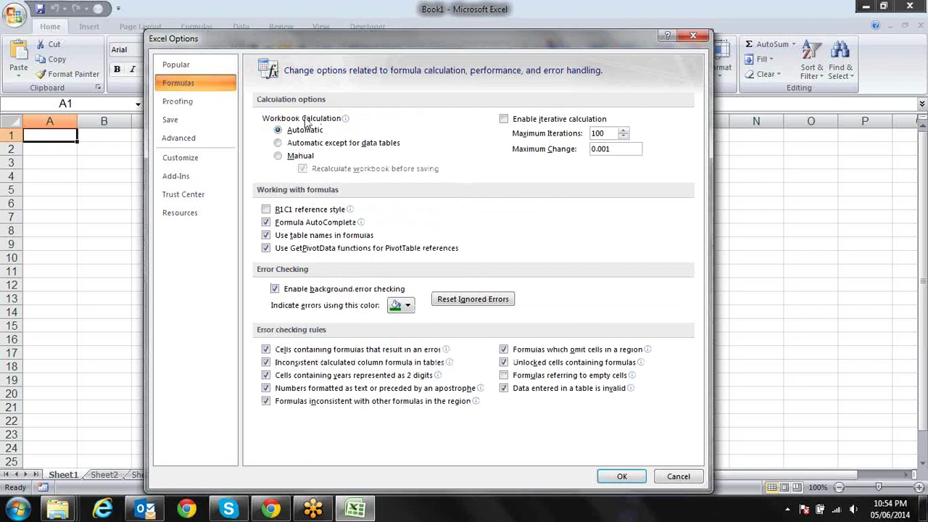
mouse_move(314, 155)
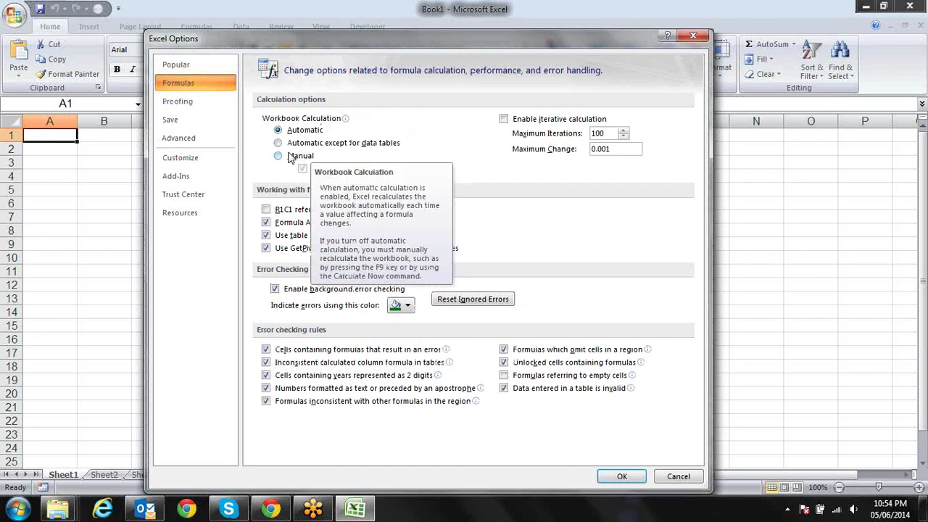
left_click(291, 159)
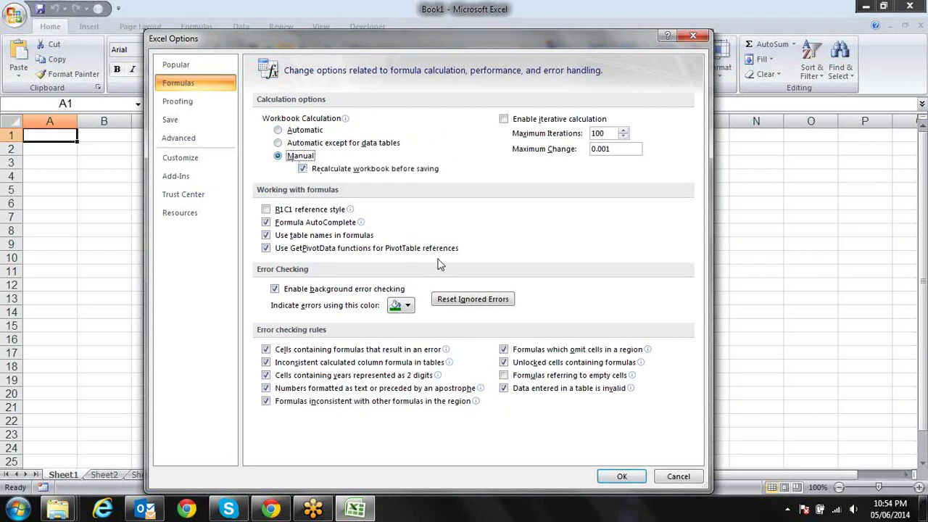
Apply the options, enter 123, 34, 34, 34, 34 in A1:A5 and AutoSum them into A6.
left_click(630, 481)
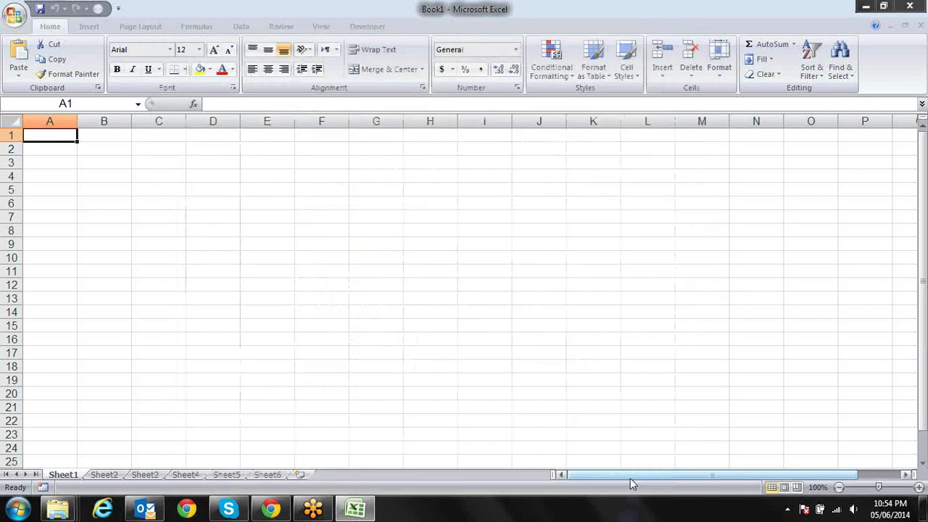
type("12")
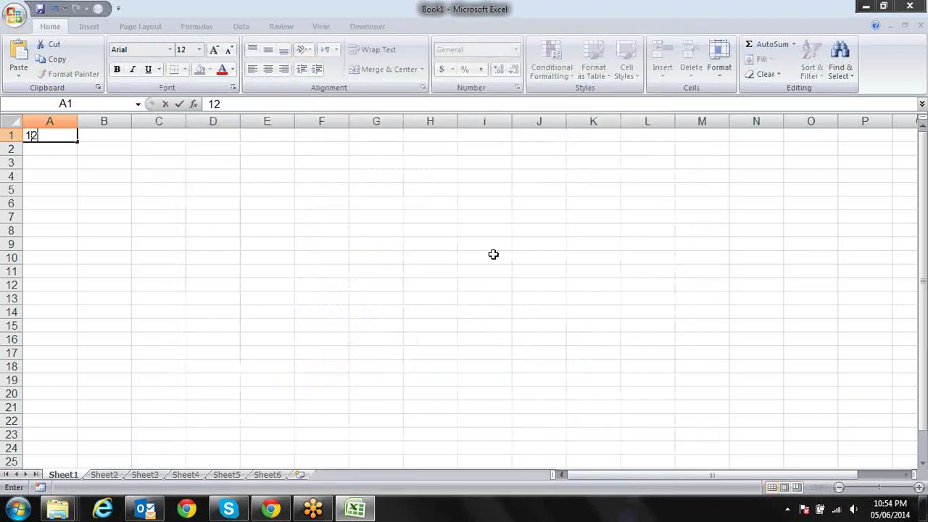
type("3 34 34 34 34")
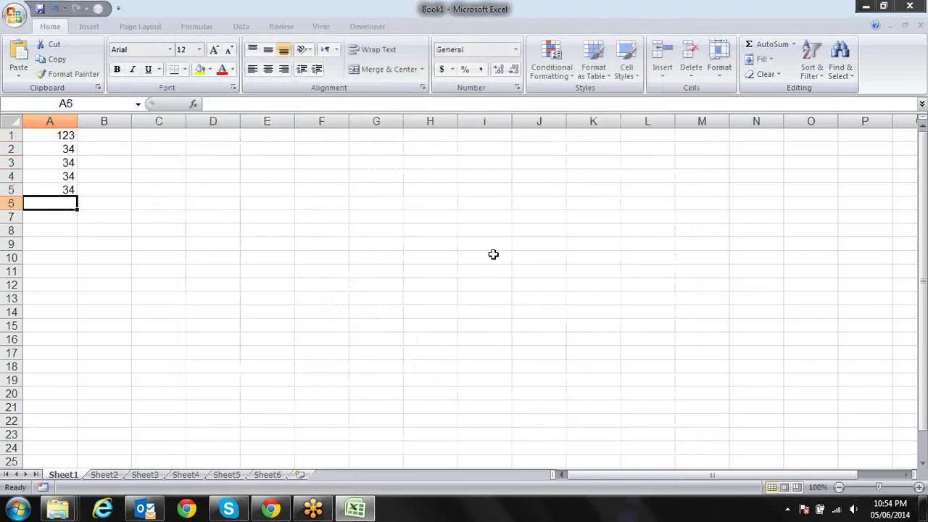
key("alt+equal")
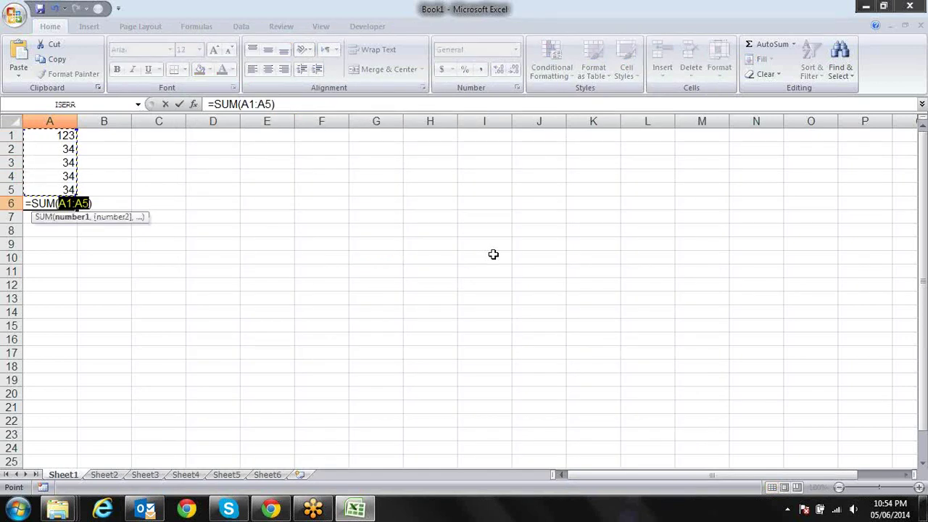
key("Return")
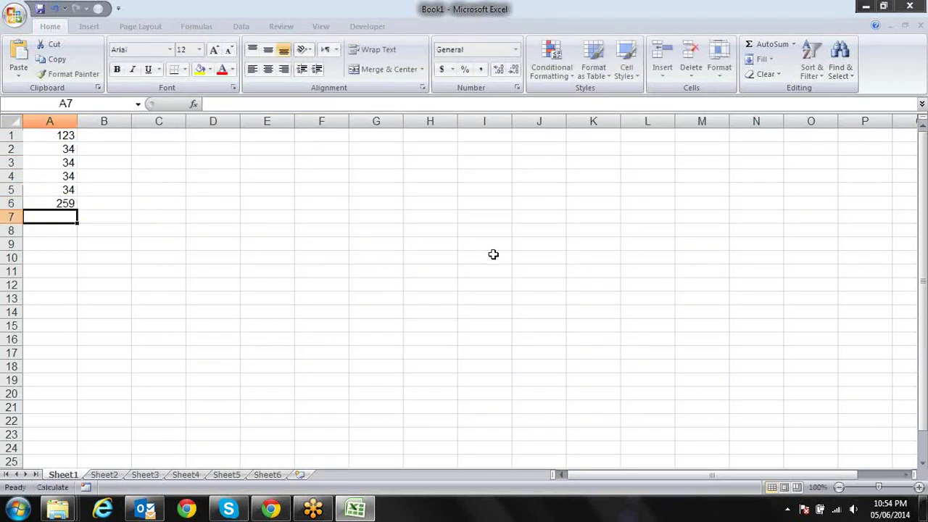
Change A4 to 50 and make the A6 total bold.
key("Up")
key("Up")
key("Up")
type("50")
key("Return")
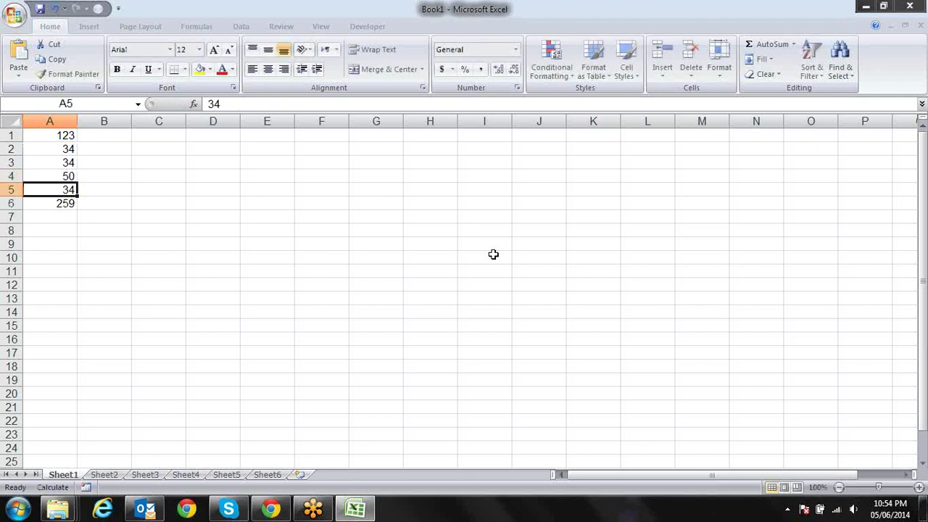
key("Down")
key("ctrl+b")
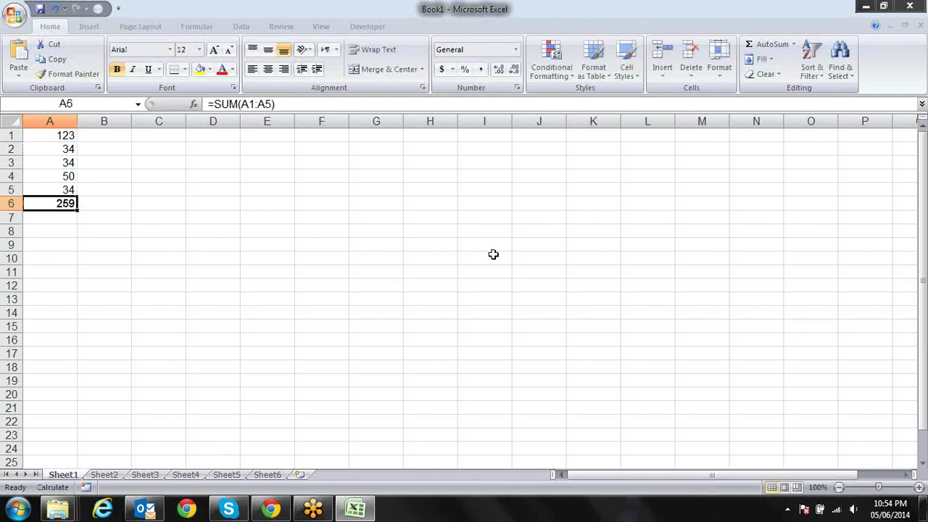
Change A3 to 30, leaving the A6 total unrecalculated at 259.
key("Up")
key("Up")
key("Up")
type("3")
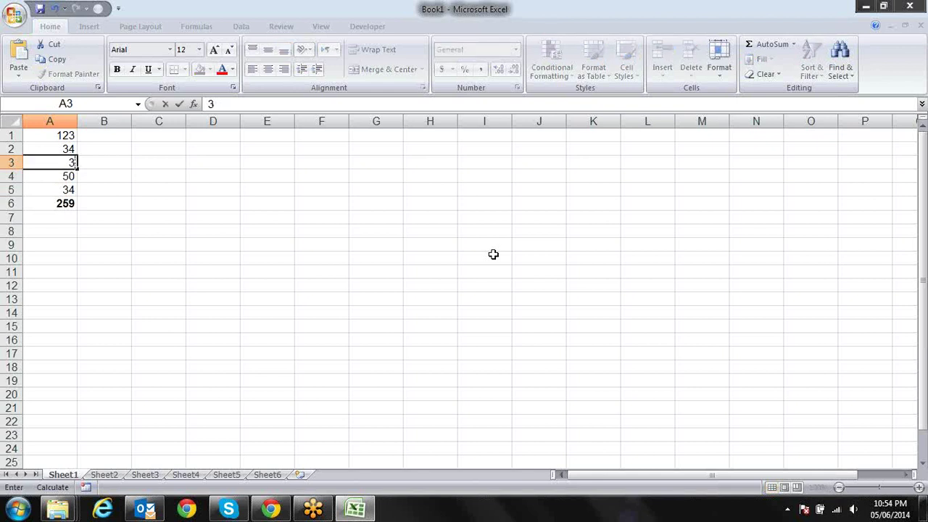
type("0")
key("Return")
key("Down")
key("Down")
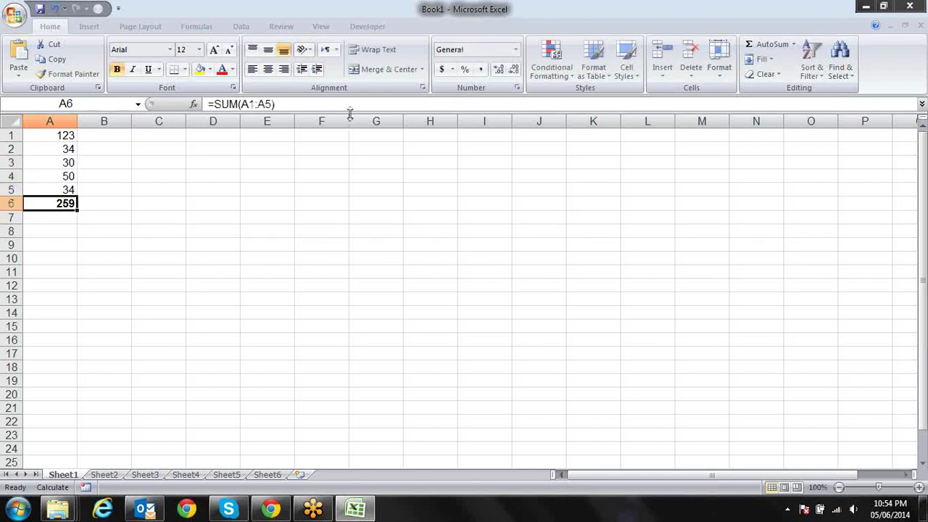
left_click(207, 28)
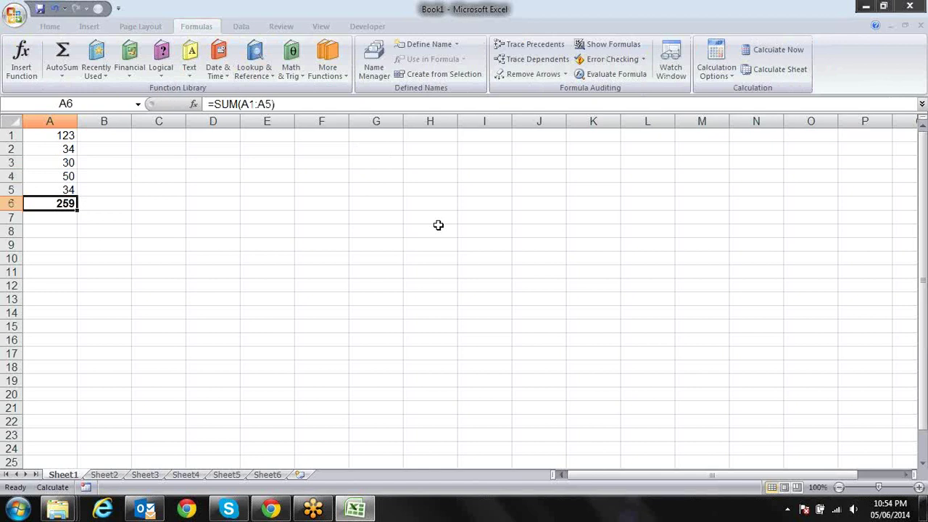
Recalculate with F9 so A6 shows 271, then set Calculation Options back to Automatic.
key("F9")
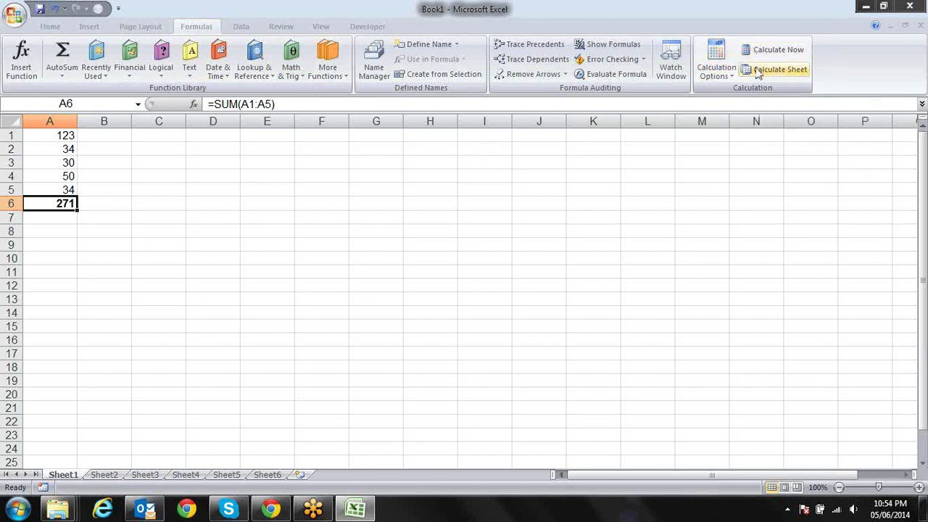
left_click(722, 79)
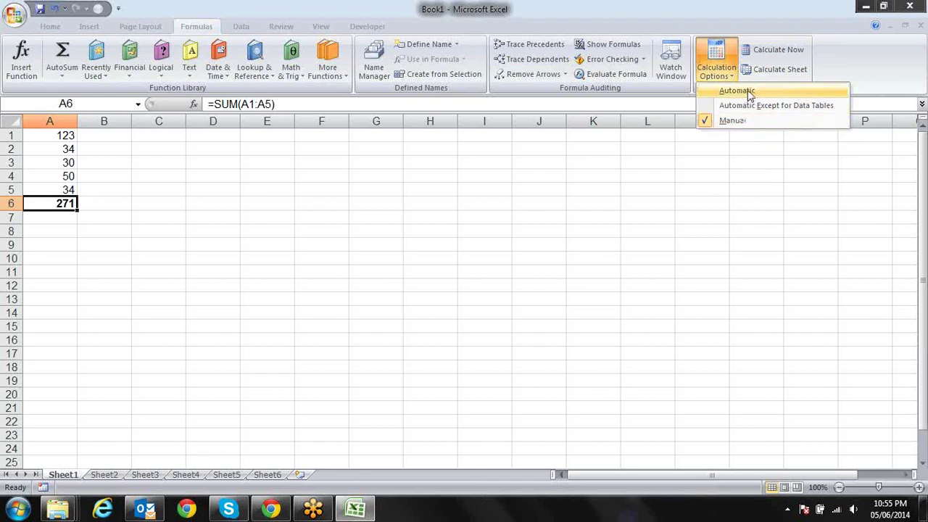
left_click(748, 90)
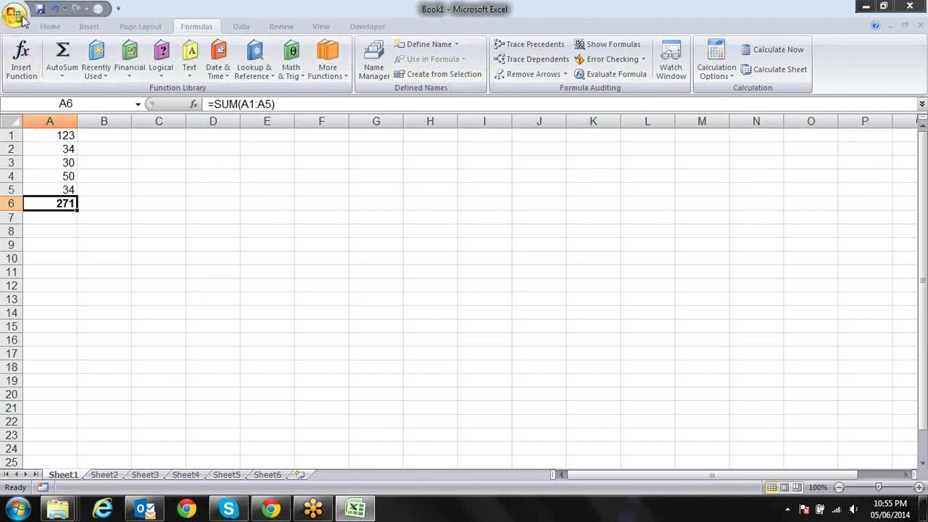
left_click(21, 16)
left_click(196, 313)
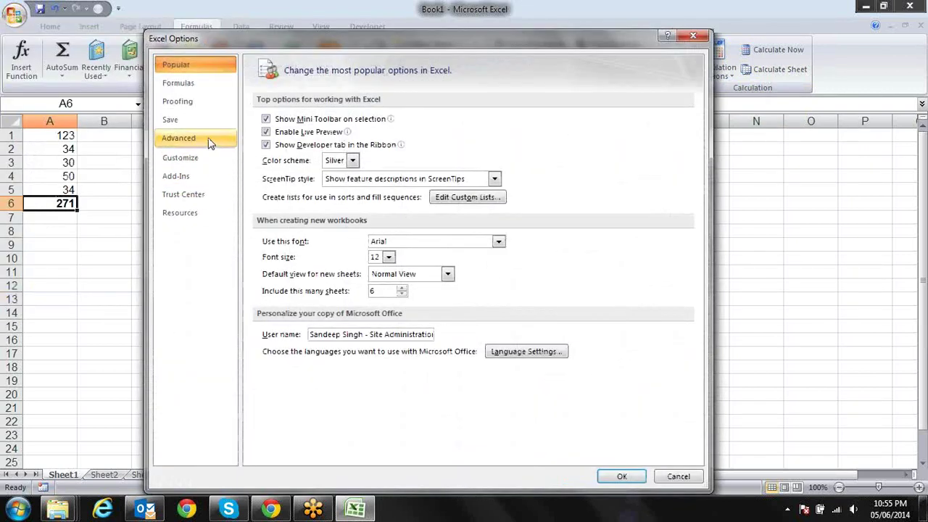
left_click(180, 83)
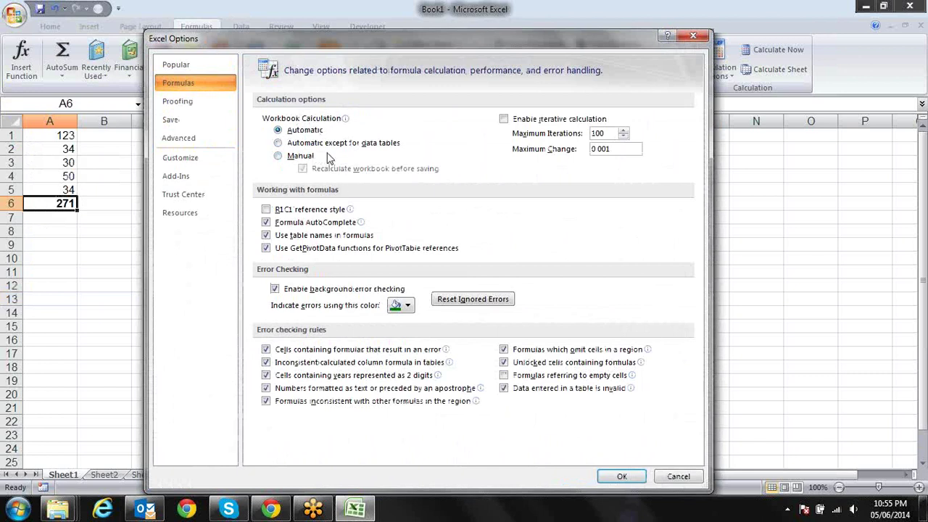
Close the options and browse the Data tab's What-If Analysis choices without picking one.
mouse_move(328, 156)
mouse_move(289, 154)
key("Escape")
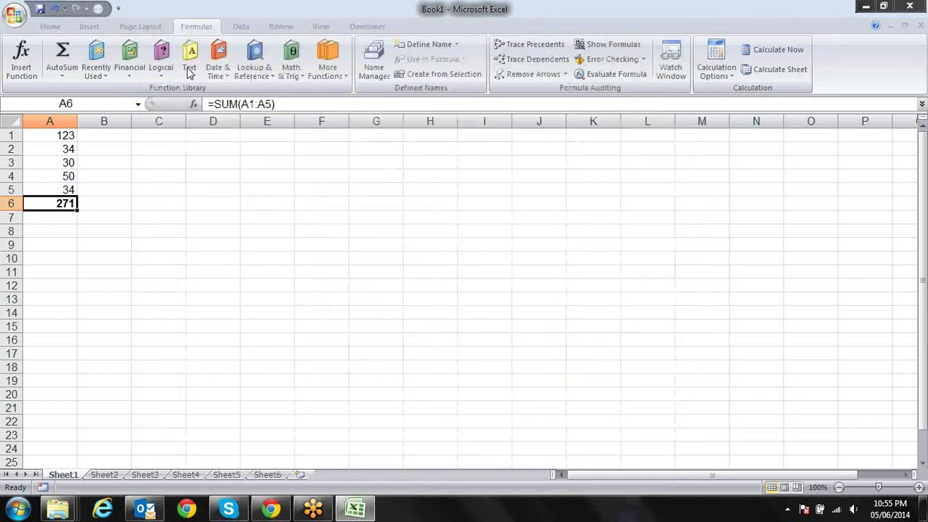
left_click(240, 26)
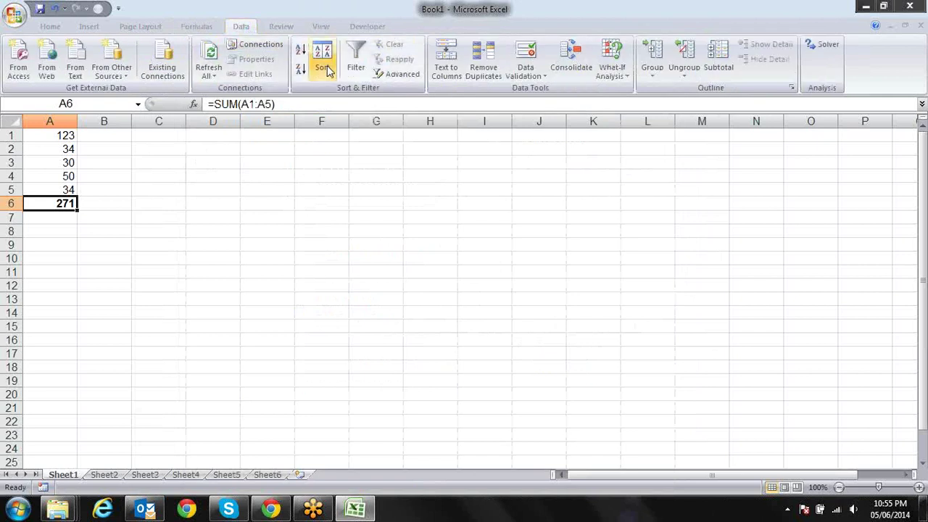
left_click(620, 82)
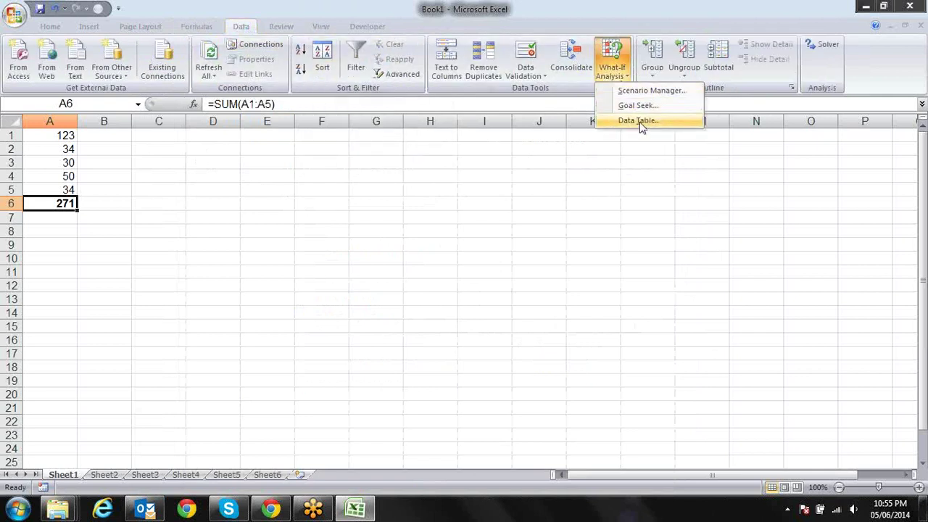
left_click(585, 221)
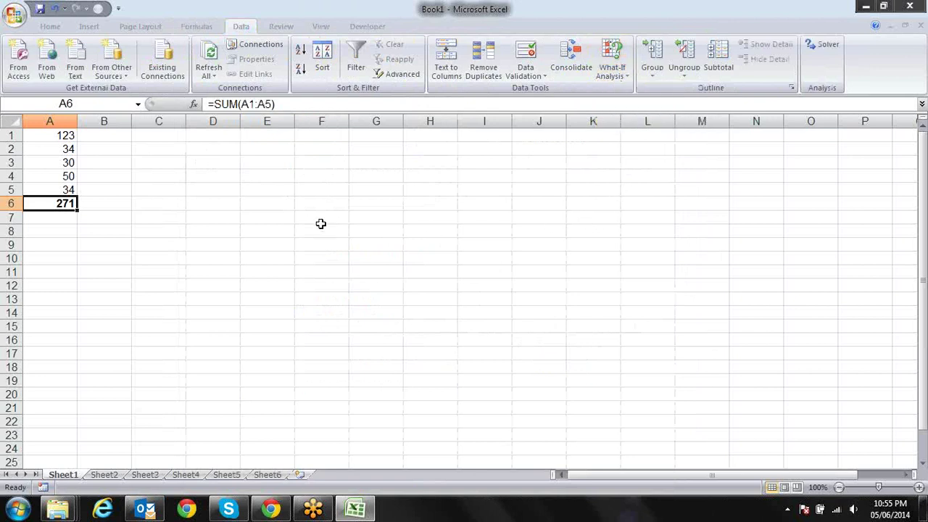
Select the range F7:J16, then cell D4.
left_click_drag(322, 223, 523, 335)
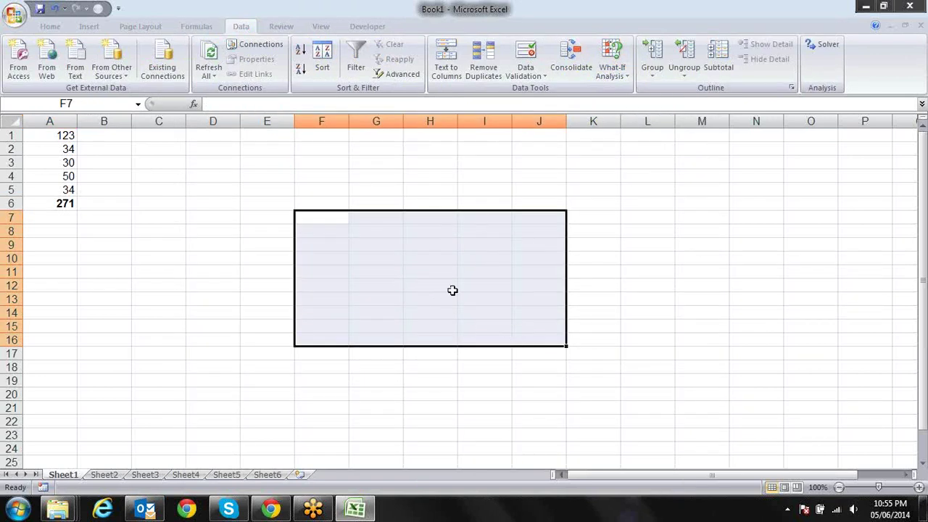
left_click(210, 174)
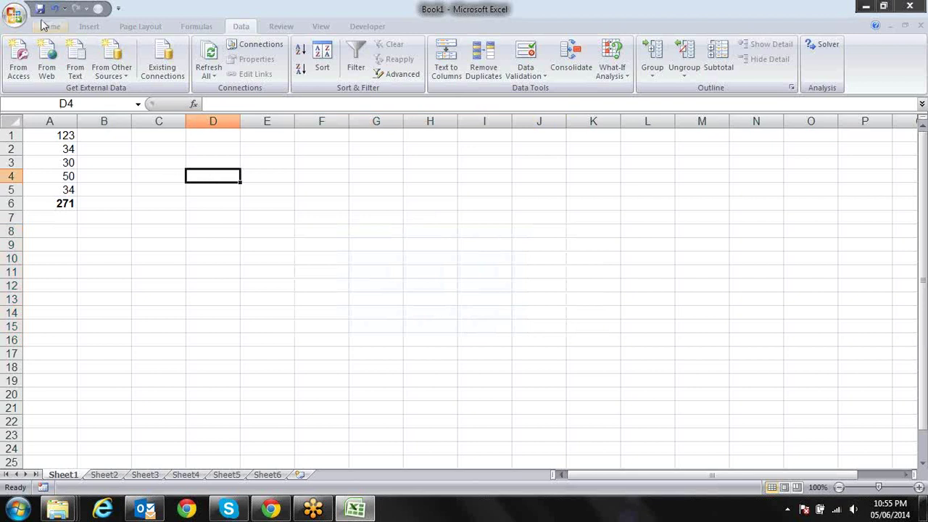
left_click(15, 15)
Review the Formulas page of Excel Options, close it unchanged, and select cell C4.
left_click(194, 313)
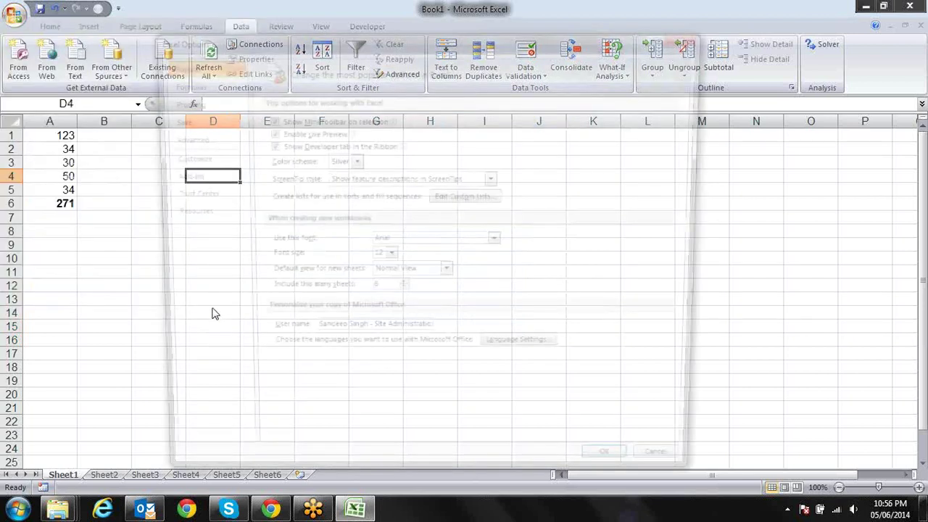
left_click(205, 85)
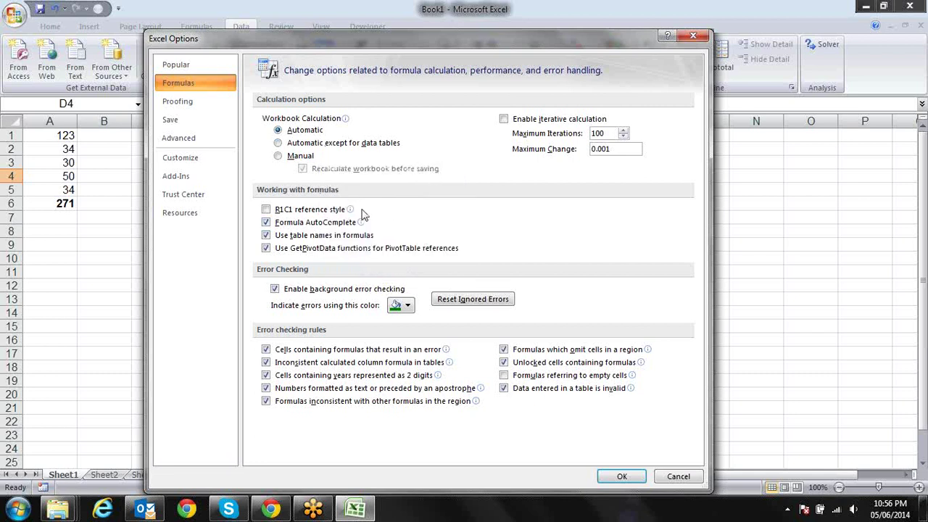
mouse_move(296, 215)
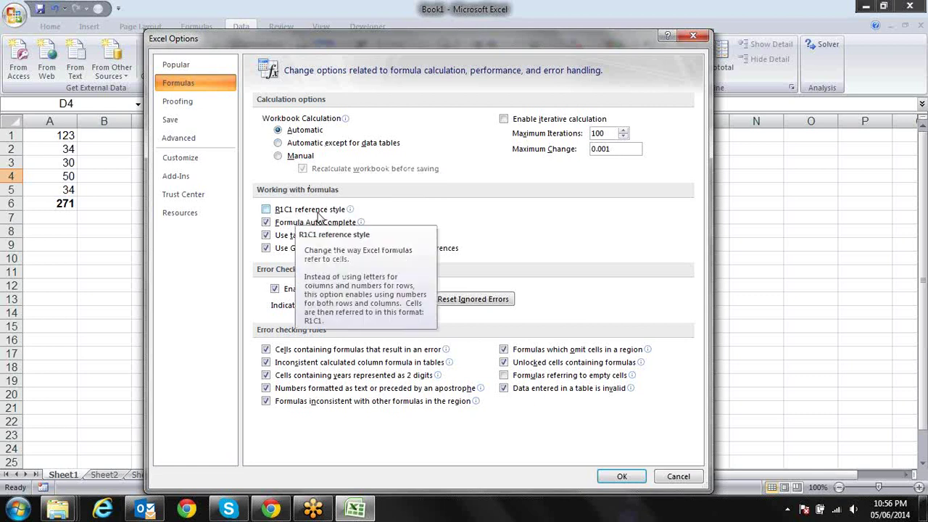
key("Escape")
left_click(153, 180)
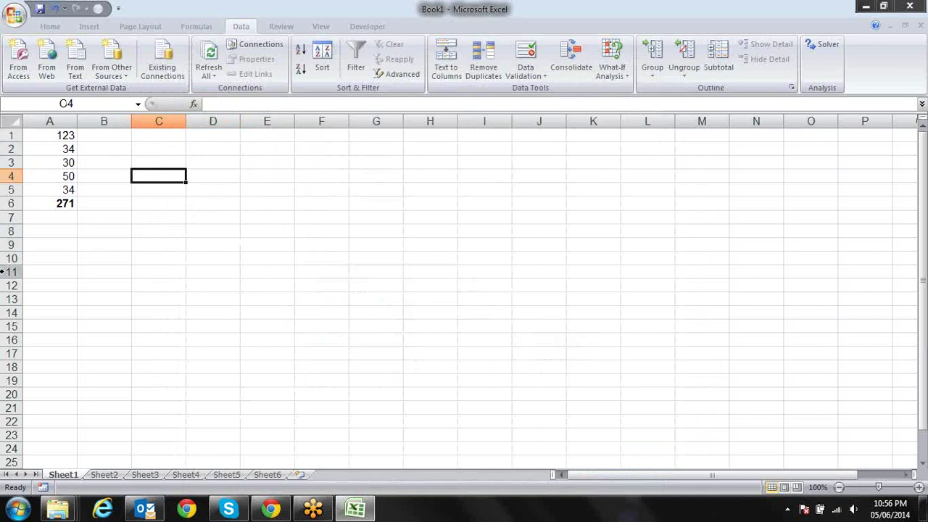
Select A1:A5 to see their sum, then select A6 to view its =SUM(A1:A5) formula.
mouse_move(69, 135)
left_mouse_down()
mouse_move(74, 217)
mouse_move(69, 201)
left_mouse_up()
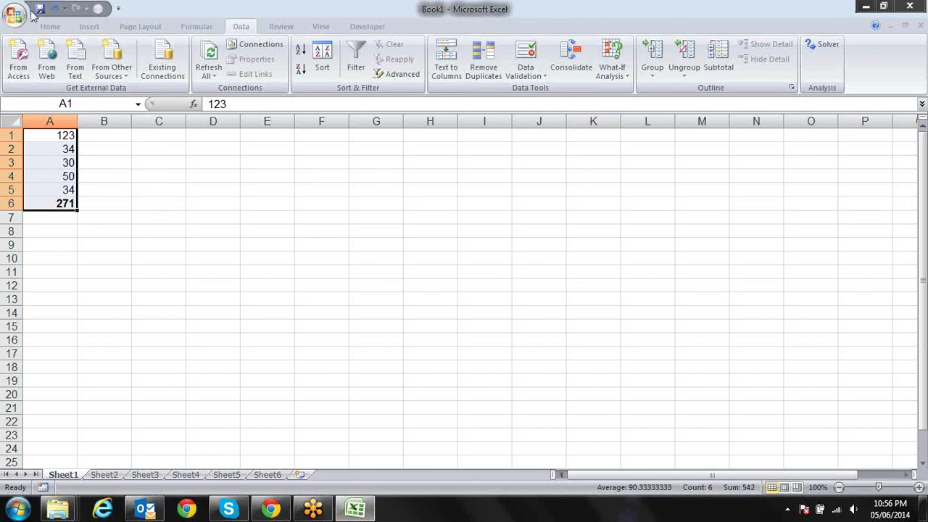
left_click(143, 190)
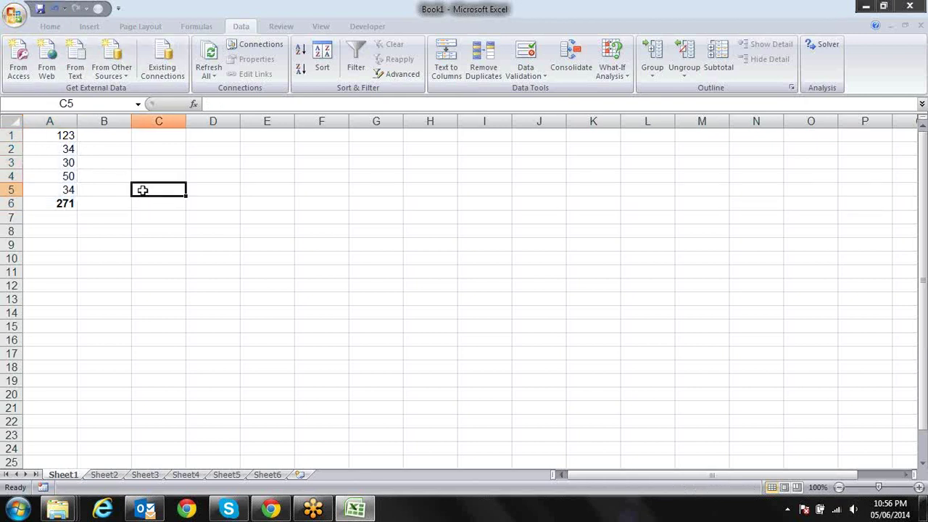
left_click_drag(116, 153, 160, 225)
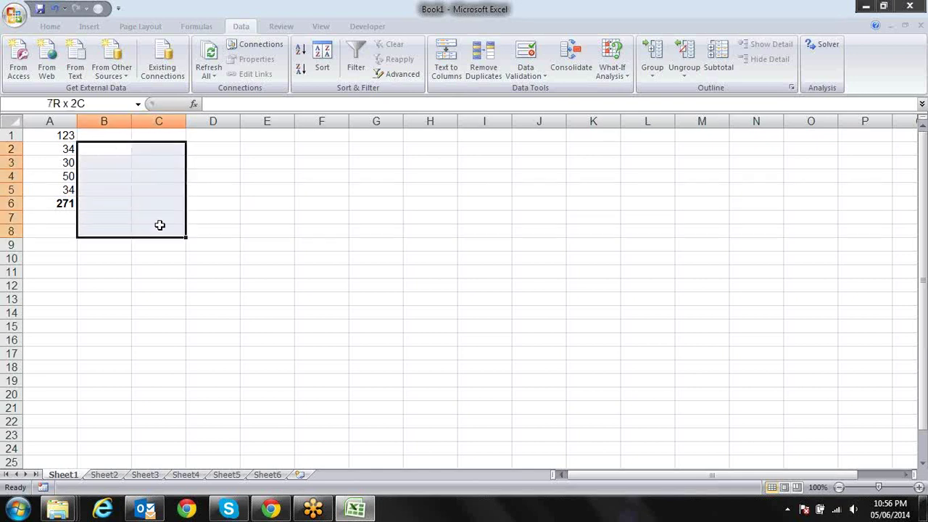
left_click(242, 243)
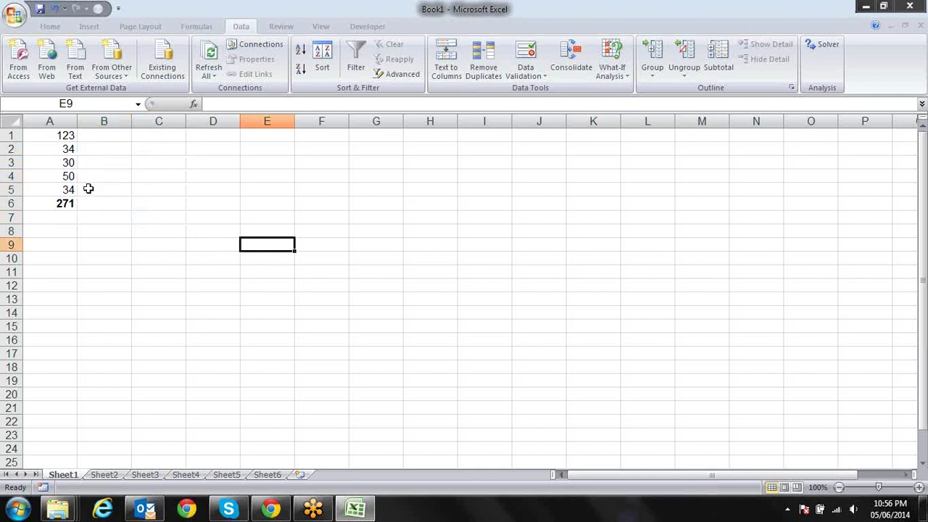
left_click(53, 205)
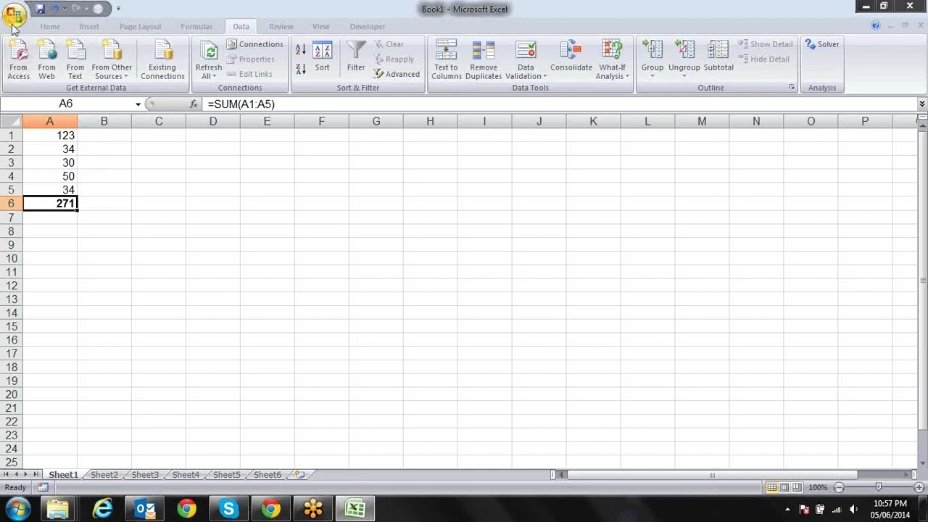
View the formula options in Excel Options and dismiss them unchanged.
left_click(15, 16)
left_click(190, 313)
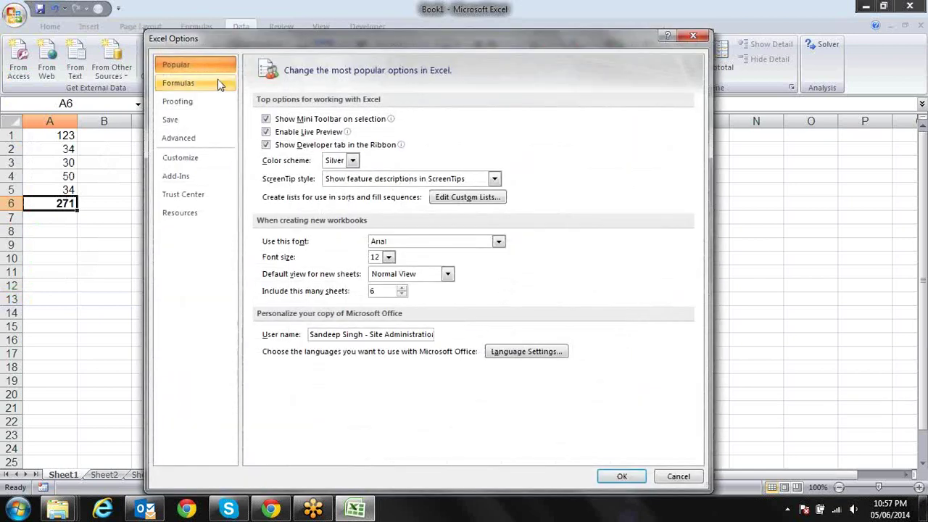
left_click(218, 82)
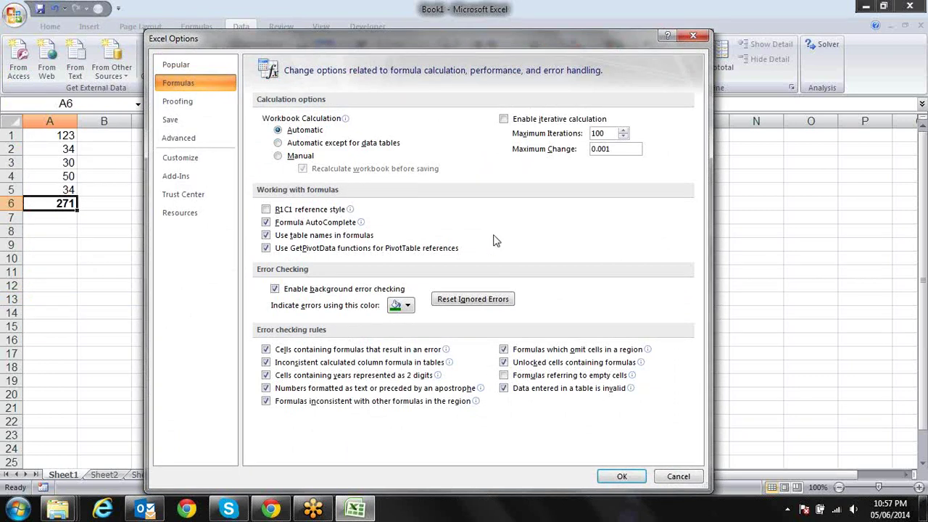
key("Escape")
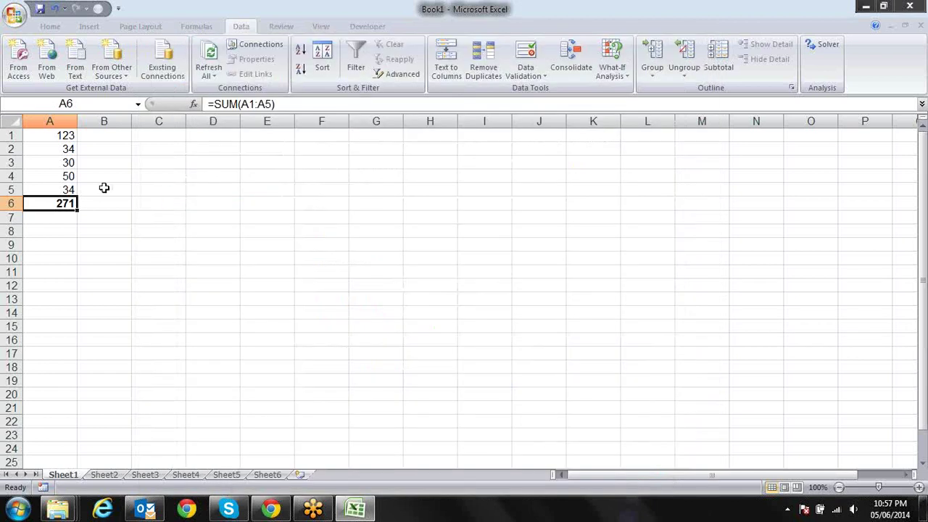
Select columns A, B and C, narrow column D slightly, then select cell E2.
left_click(69, 121)
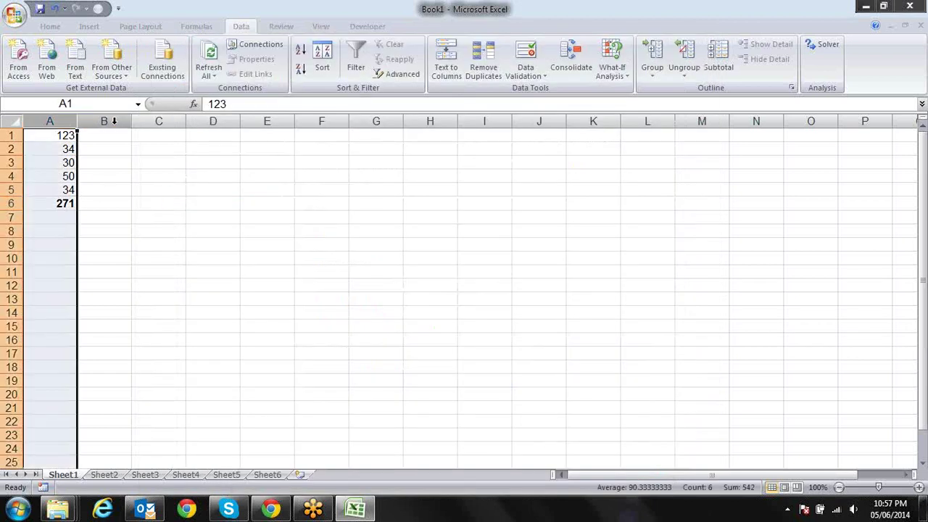
left_click(104, 121)
left_click(165, 120)
left_click_drag(240, 120, 237, 120)
left_click(215, 119)
left_click(272, 145)
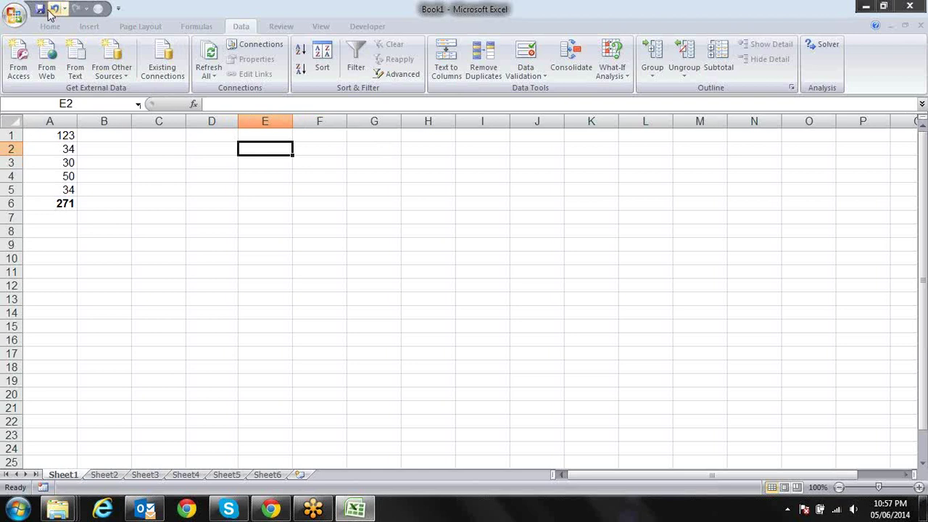
left_click(14, 15)
Turn on R1C1 reference style on the Formulas page of Excel Options and apply it.
left_click(190, 312)
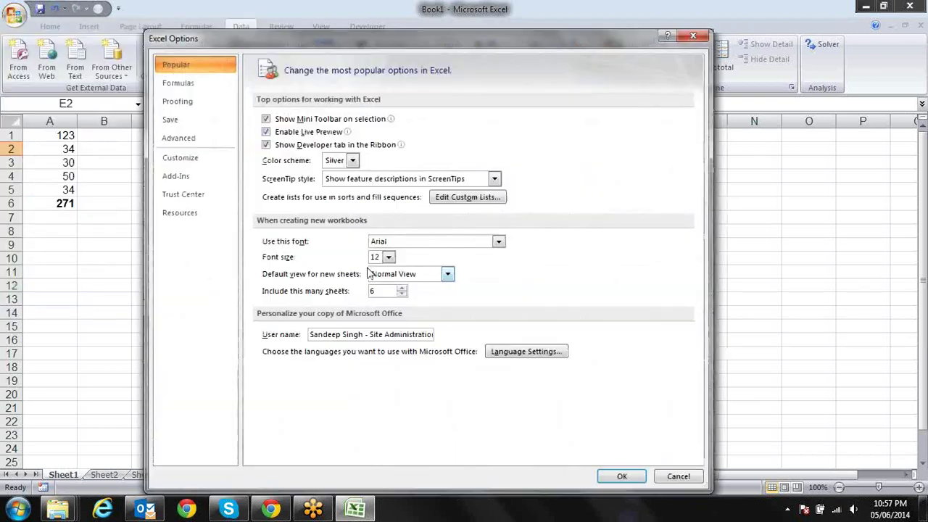
left_click(180, 85)
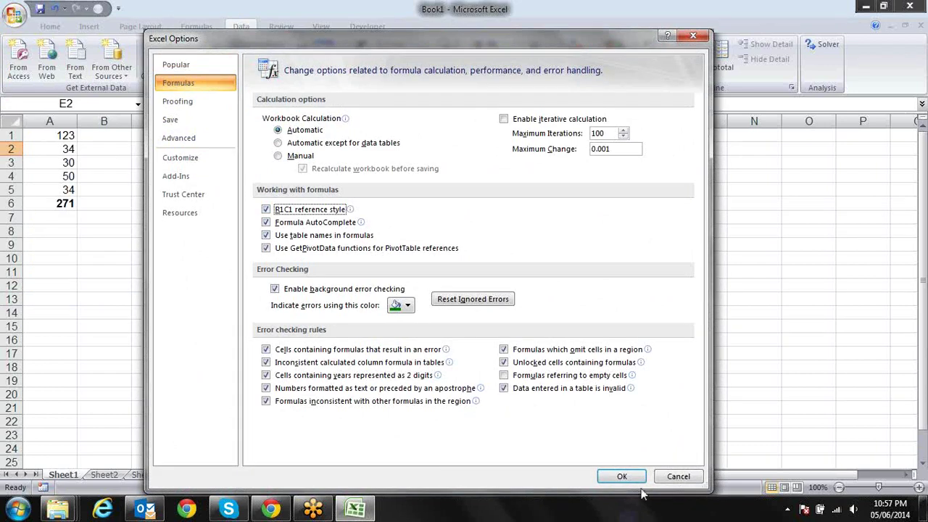
left_click(622, 475)
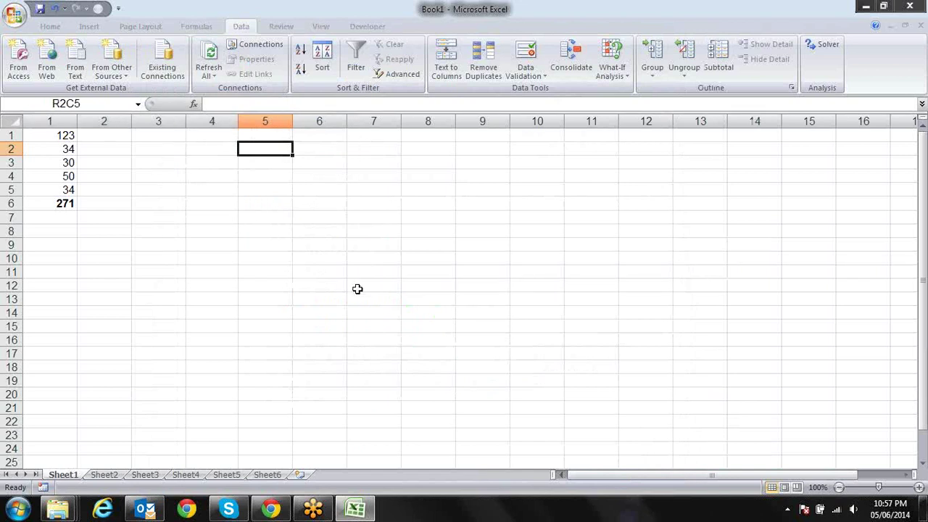
Delete the numbers and 271 total from column 1, then select cell R3C4.
mouse_move(42, 137)
left_mouse_down()
mouse_move(67, 223)
mouse_move(63, 204)
left_mouse_up()
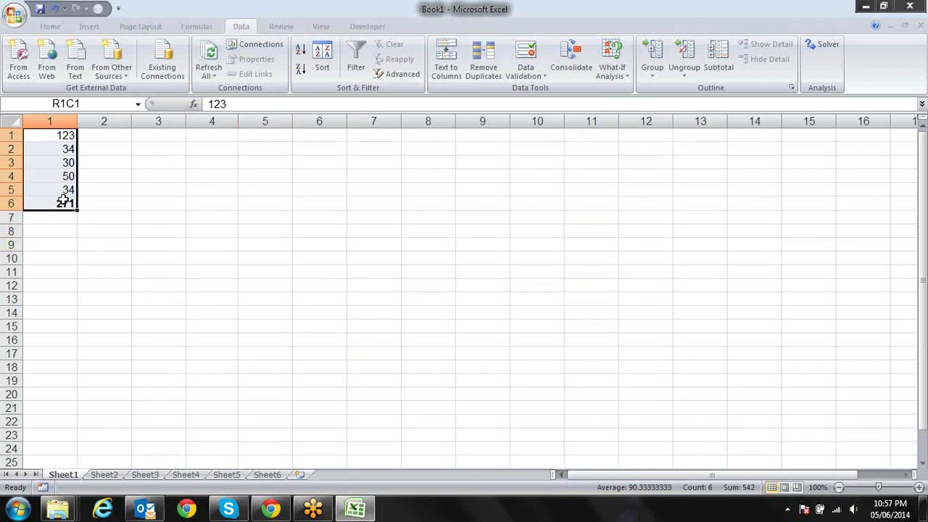
key("Delete")
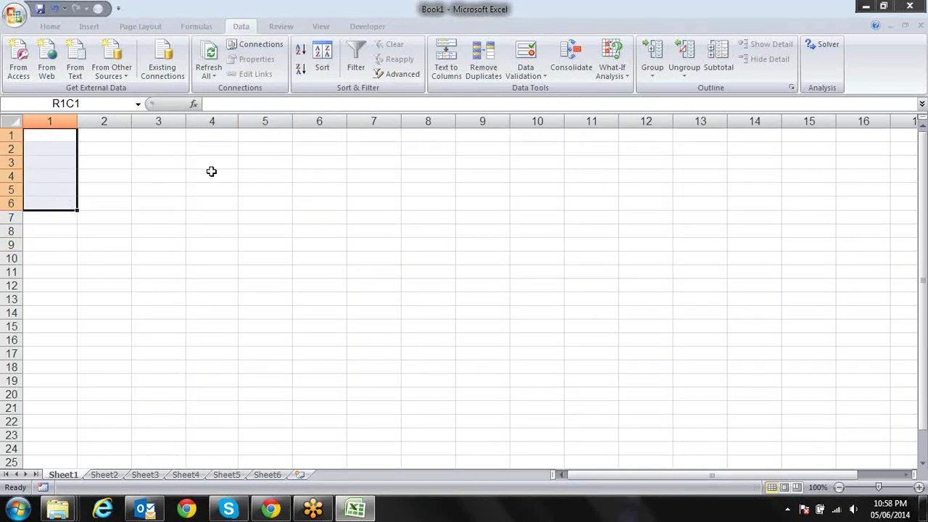
left_click(229, 160)
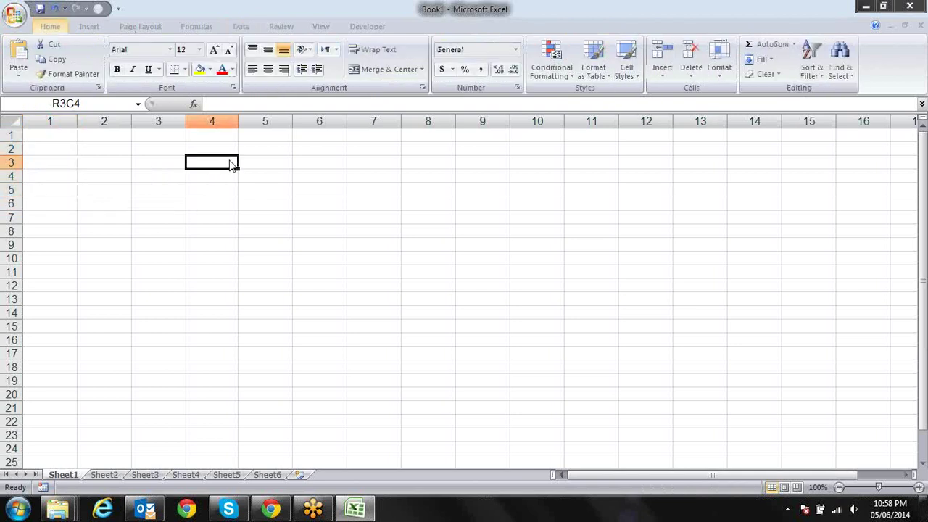
In R3C4, start a formula with = that points at cell R1C1.
key("Down")
key("Down")
key("Up")
key("Up")
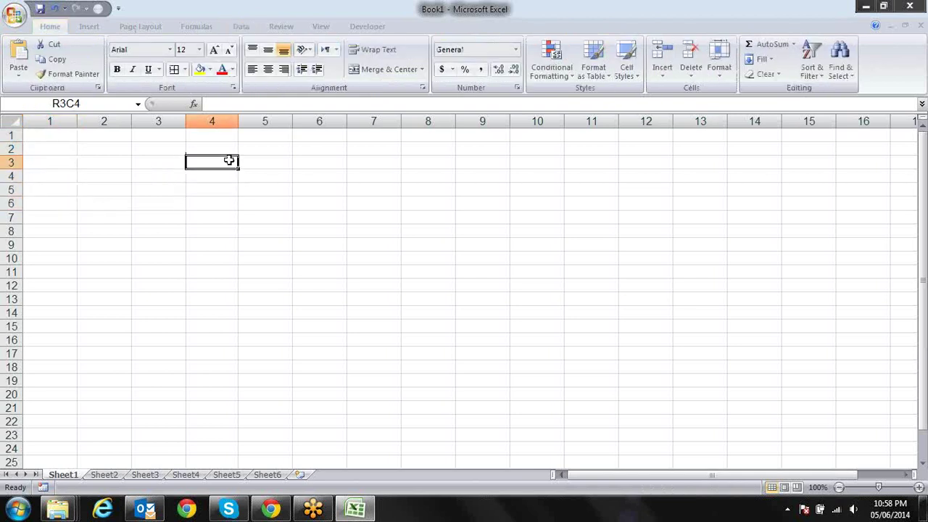
type("=")
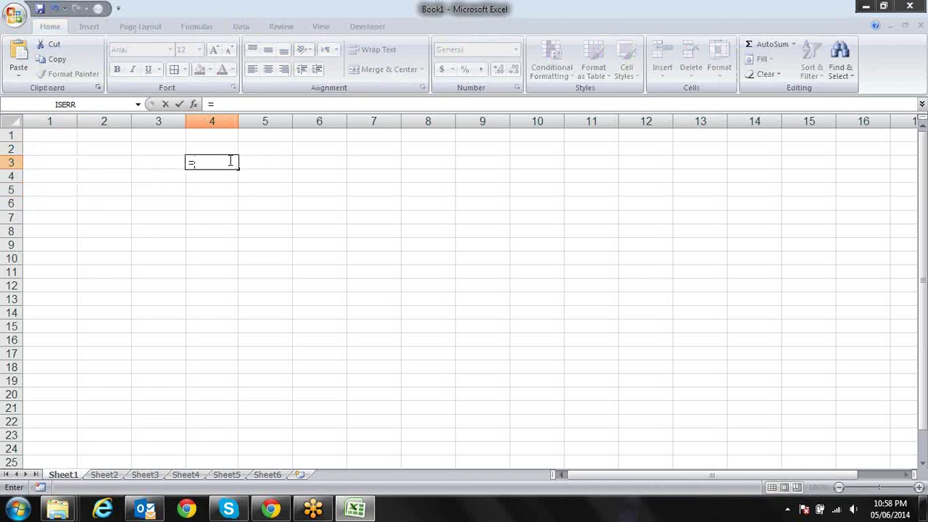
left_click(46, 135)
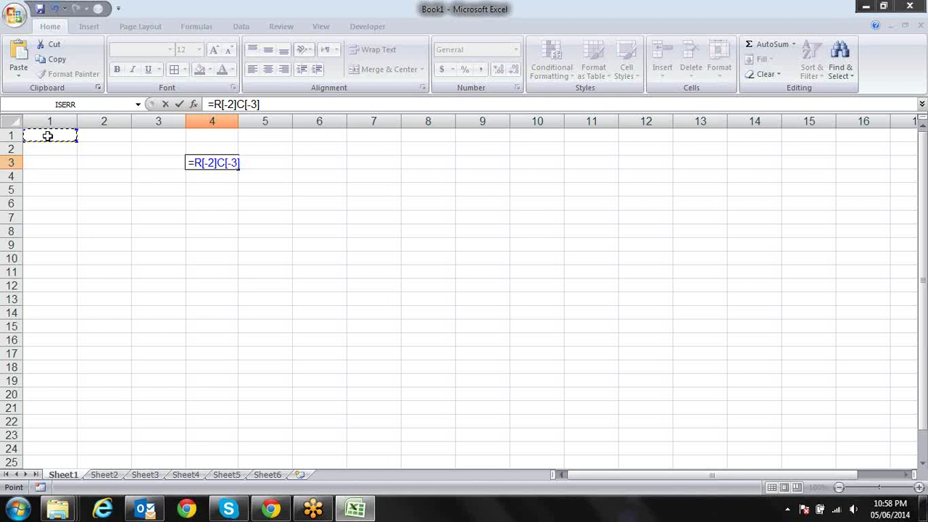
Move the formula's reference around with arrow keys, ending on the relative reference =R[-1]C[2].
key("Right")
key("Right")
key("Right")
key("Right")
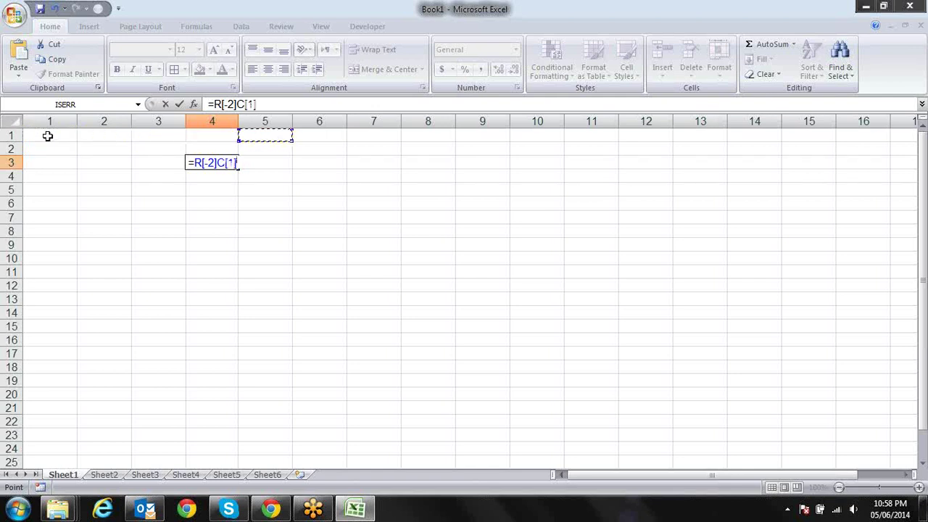
key("Down")
key("Down")
key("Down")
key("Down")
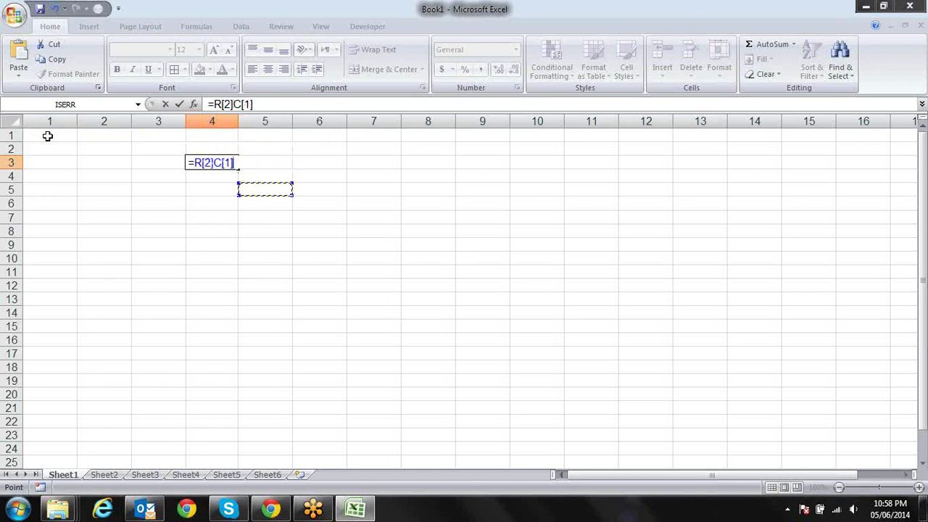
key("Left")
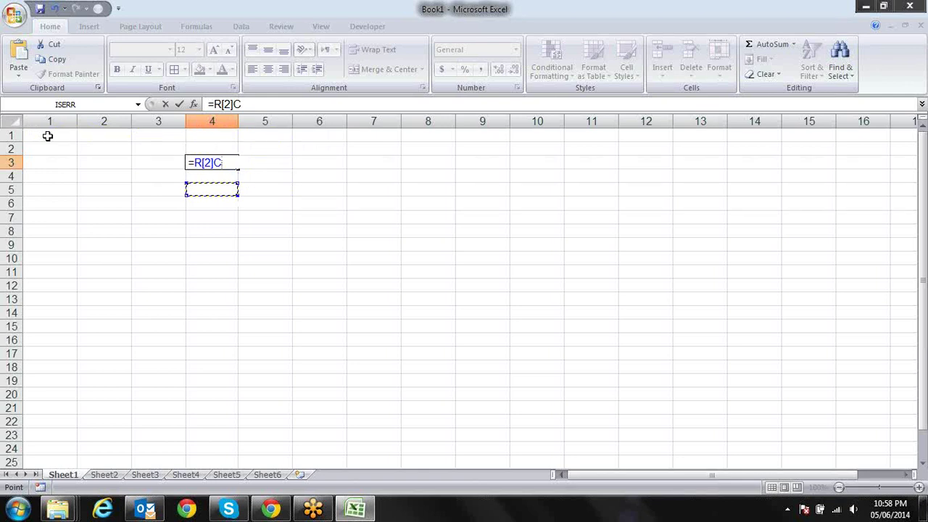
key("Left")
key("Left")
key("Up")
key("Up")
key("Up")
key("Right")
key("Right")
key("Right")
key("Down")
key("Down")
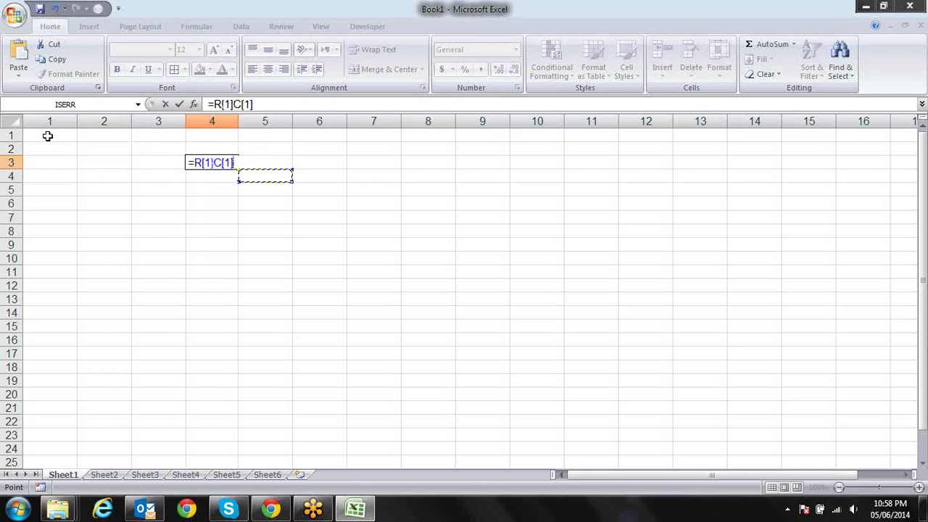
key("Left")
key("Left")
key("Up")
key("Up")
key("Right")
key("Right")
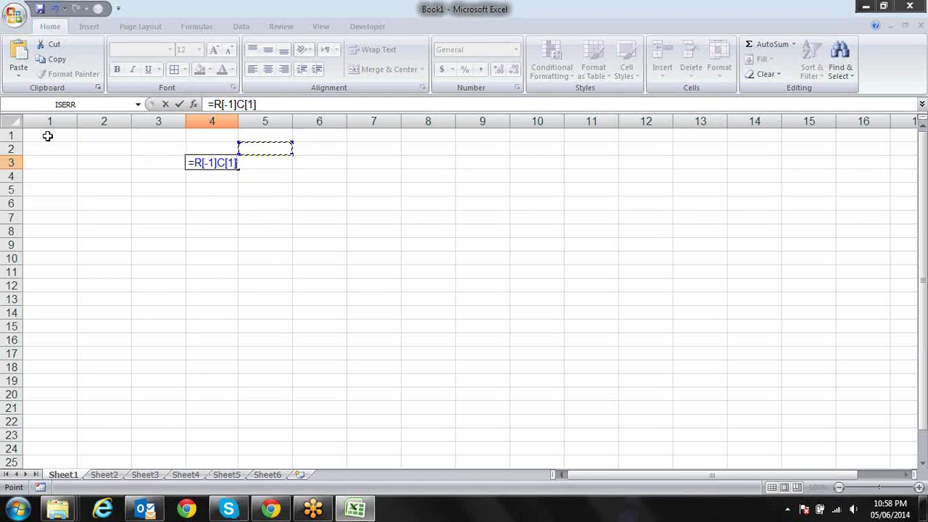
key("Right")
key("Down")
key("Down")
key("Left")
key("Left")
key("Left")
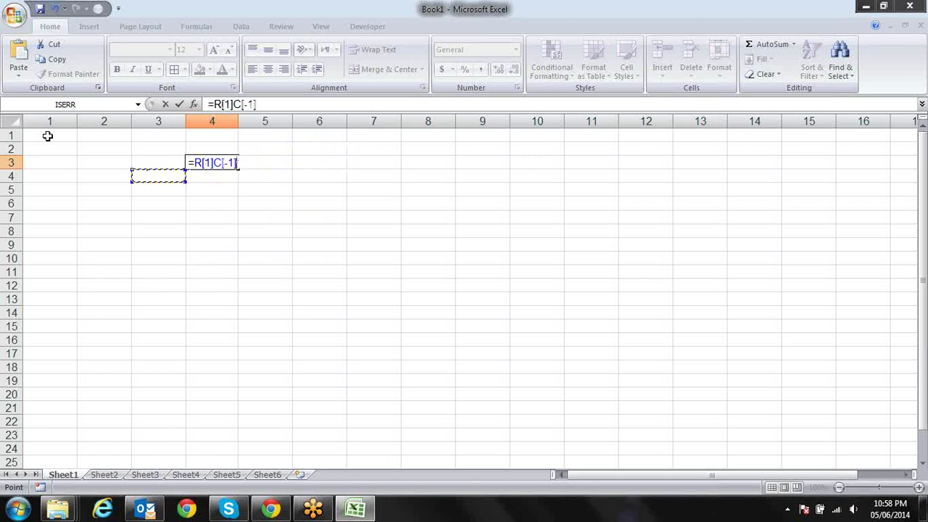
key("Up")
key("Up")
key("Right")
key("Right")
key("Right")
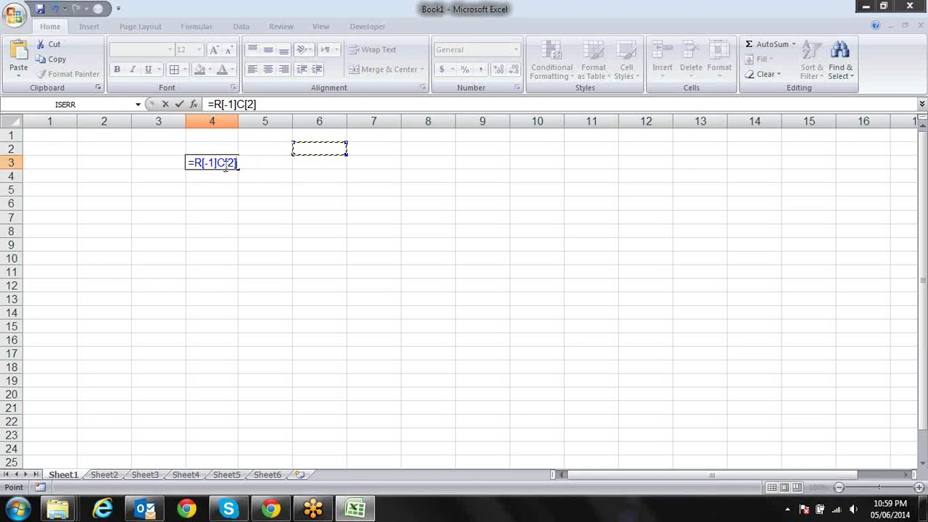
Shift the formula's relative reference in R3C4 toward R6C1, then abandon the unfinished formula.
key("Left")
key("Left")
key("Left")
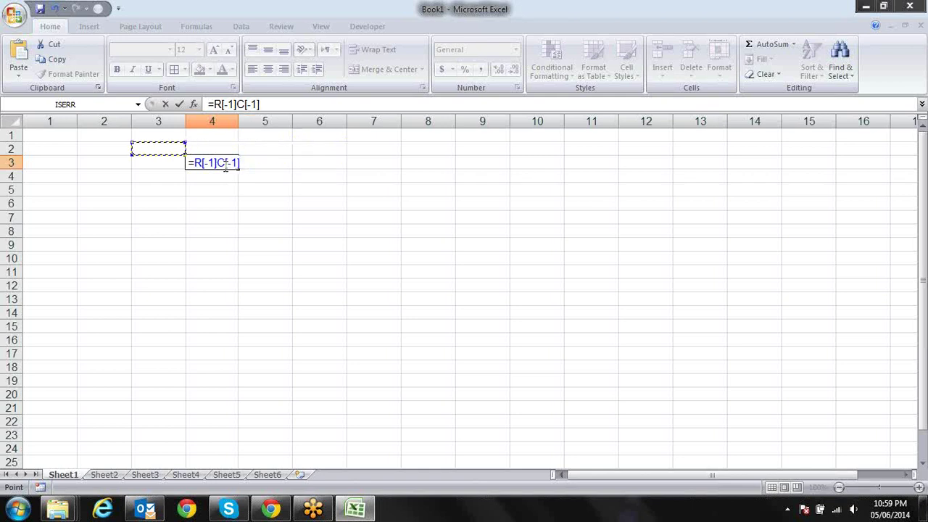
key("Left")
key("Left")
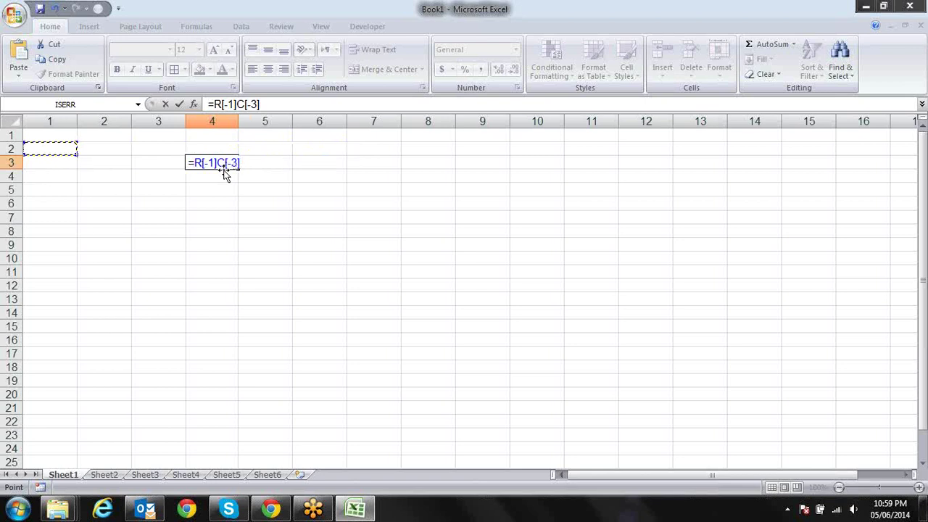
key("Down")
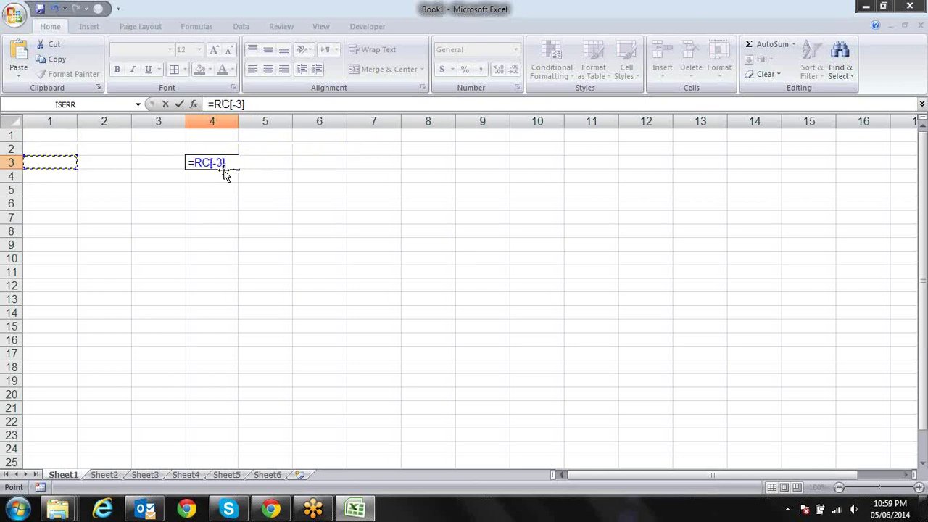
key("Down")
key("Down")
key("Down")
key("Down")
key("Down")
key("Down")
key("Down")
key("Down")
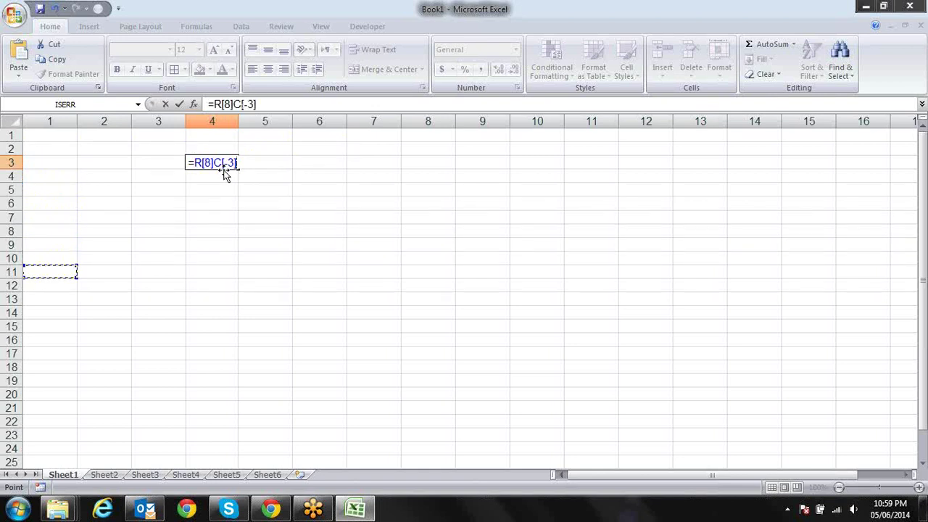
key("Up")
key("Up")
key("Up")
key("Up")
key("Up")
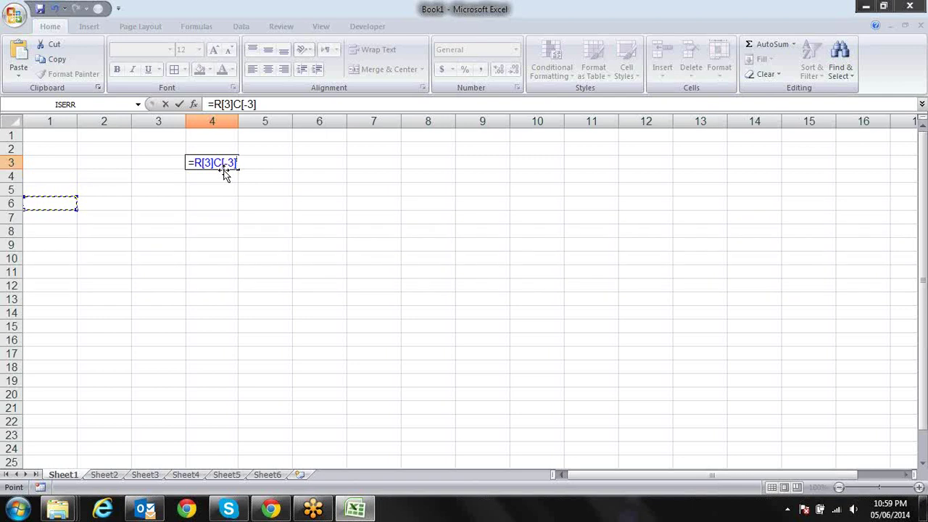
key("Escape")
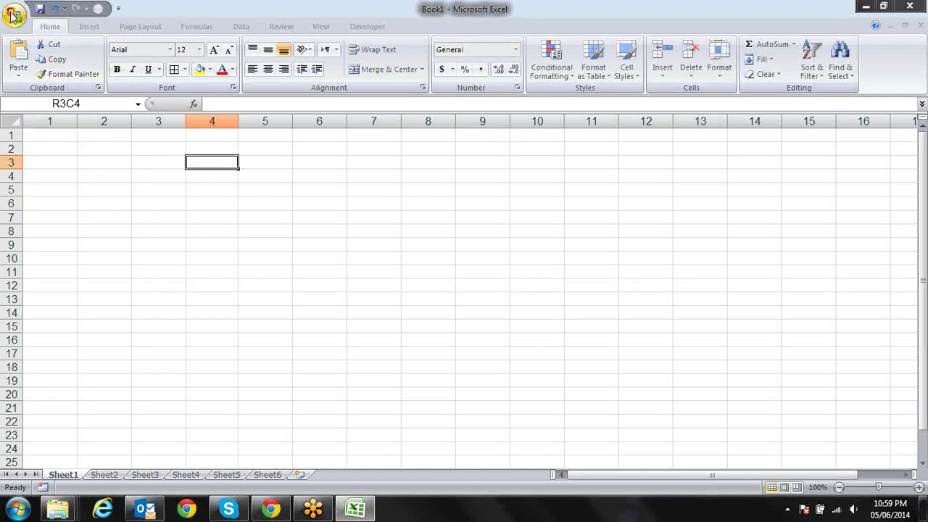
Turn off R1C1 reference style on the Formulas page of Excel Options.
left_click(13, 16)
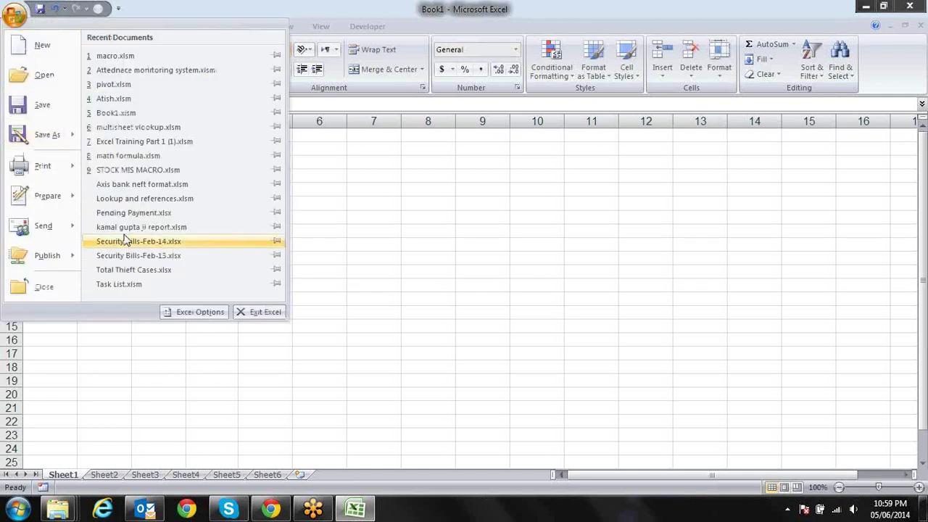
left_click(202, 313)
left_click(181, 83)
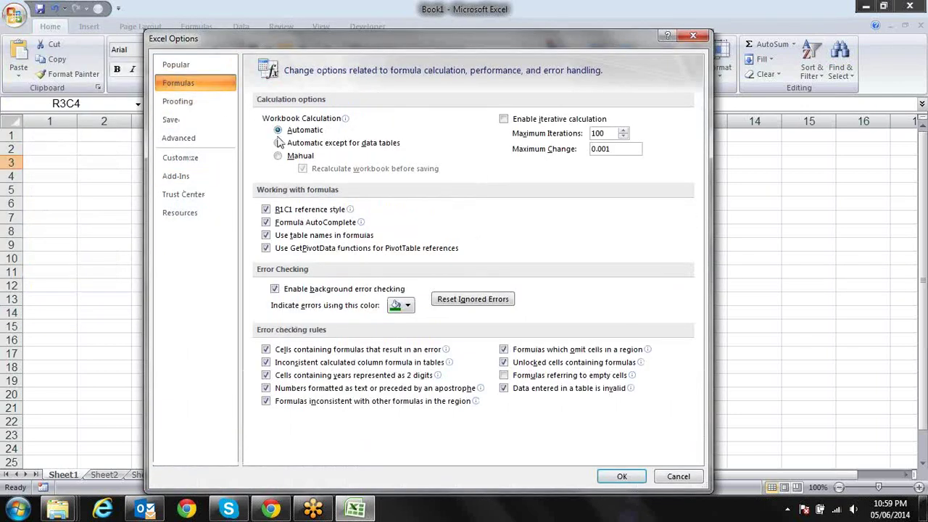
left_click(299, 210)
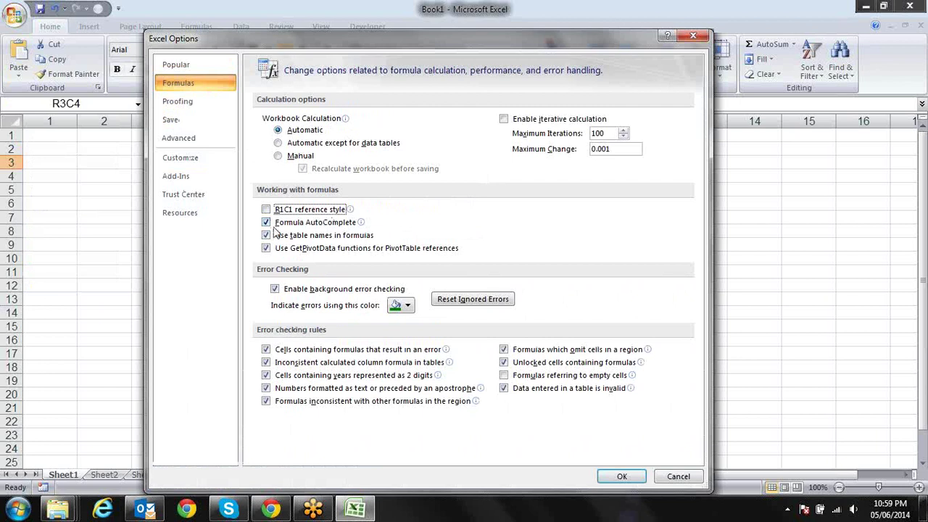
mouse_move(315, 227)
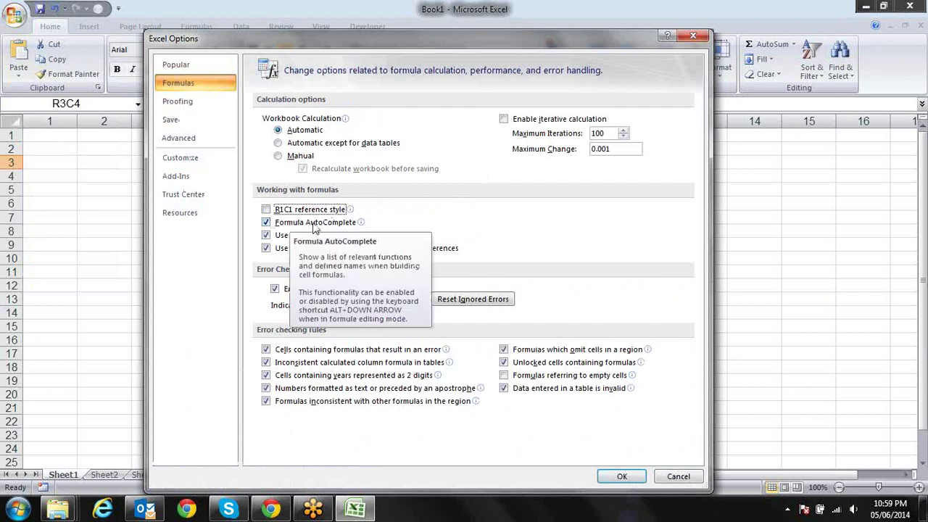
Apply the A1 reference setting, then start a VLOOKUP formula in D3 and cancel it.
left_click(621, 476)
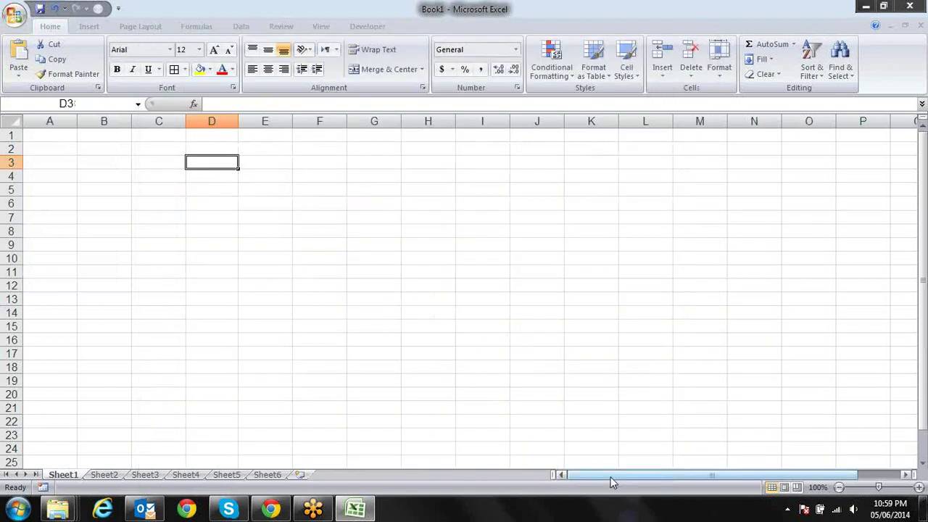
type("=vl")
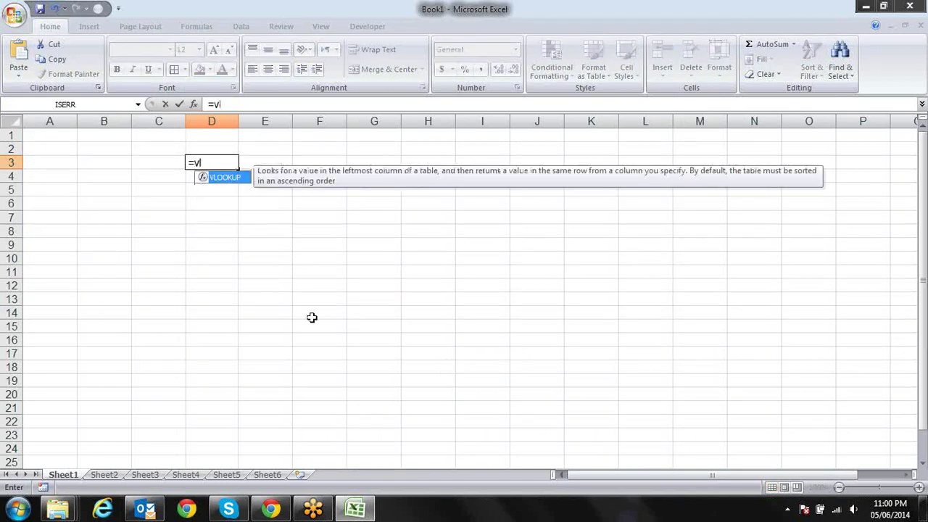
key("Tab")
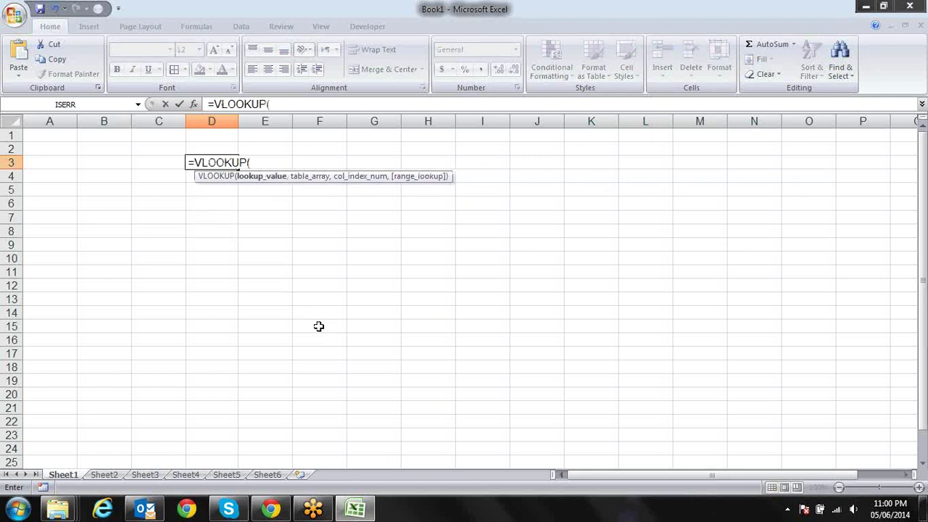
key("Escape")
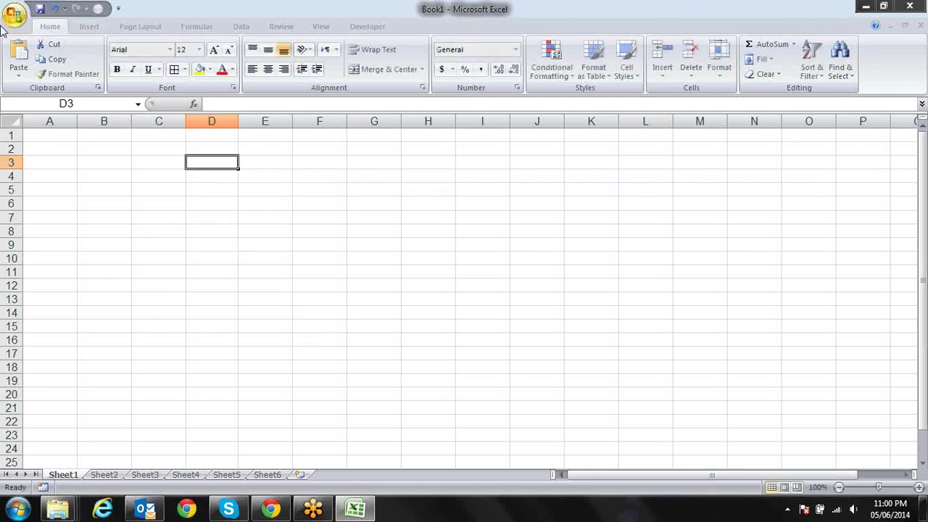
Reopen Excel Options on the Formulas page.
left_click(15, 16)
left_click(184, 313)
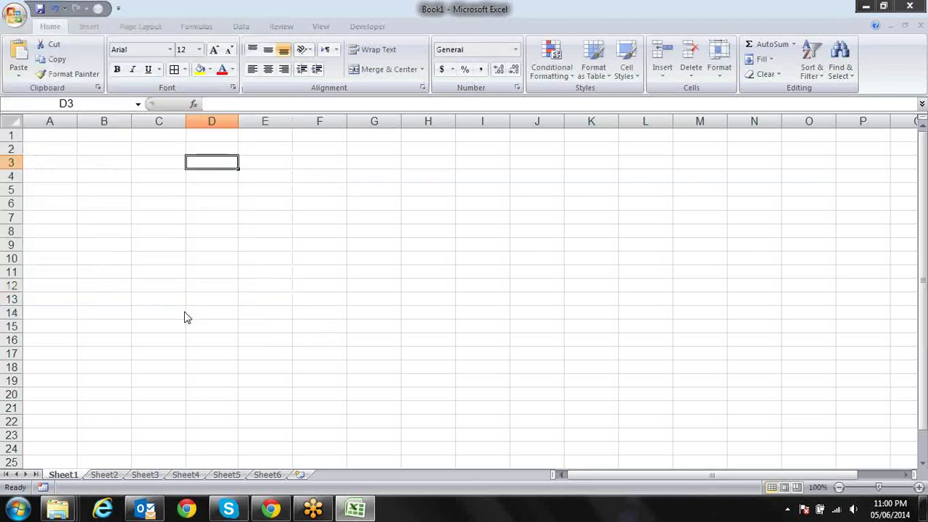
left_click(174, 82)
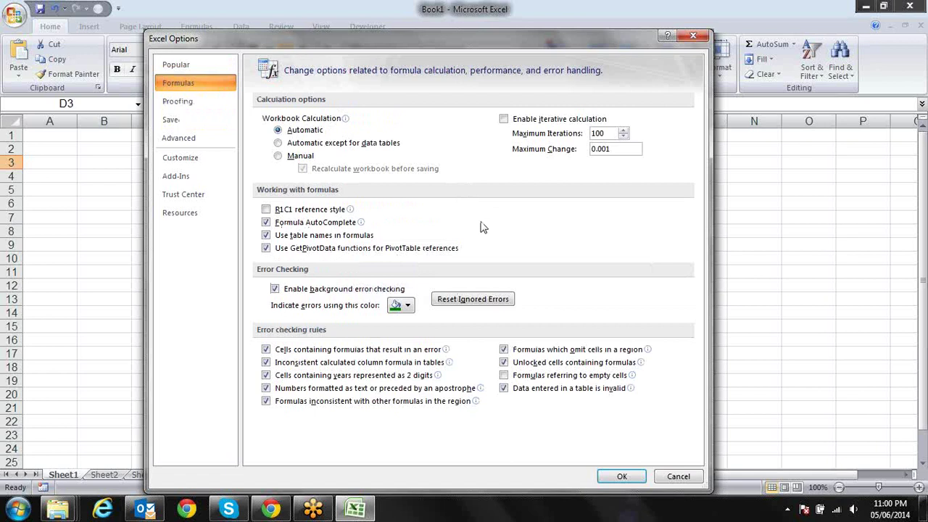
key("Down")
key("Down")
key("Up")
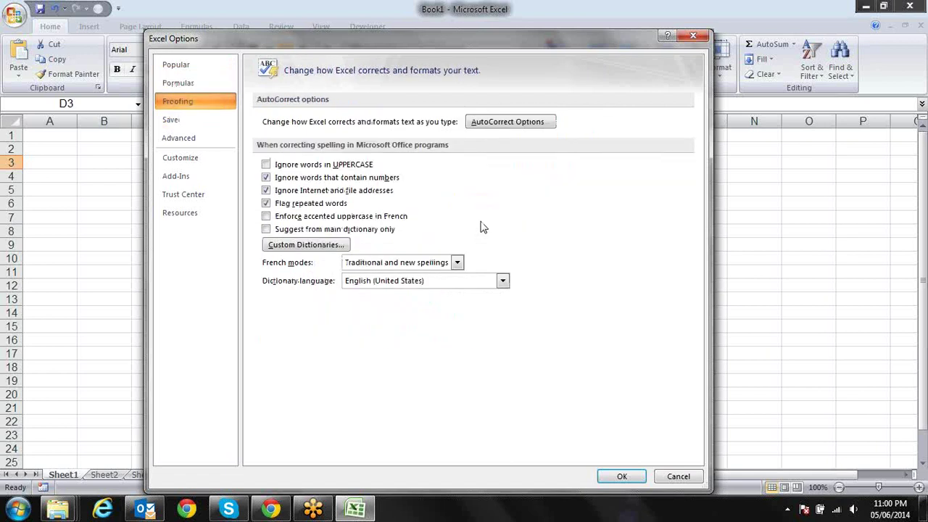
left_click(191, 84)
left_click(432, 249)
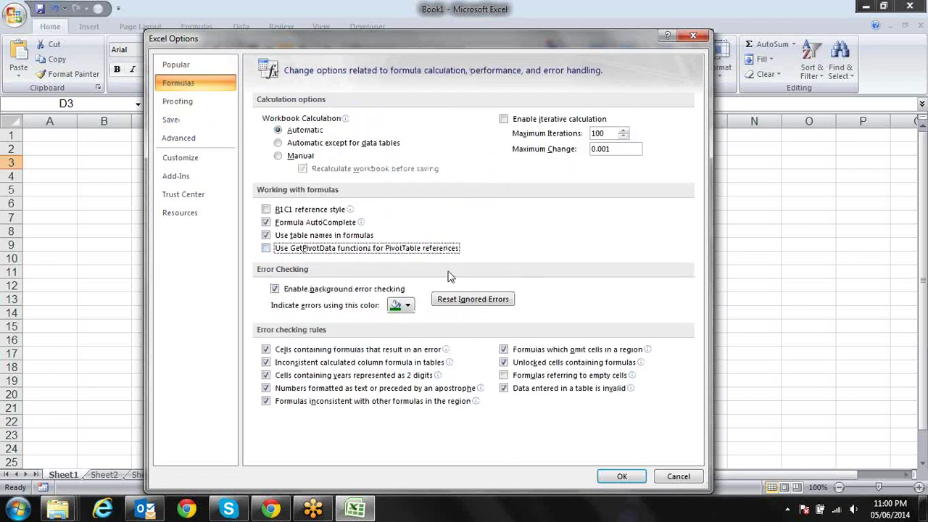
left_click(368, 250)
Enter '00234 as text in D3 and show its error-indicator fix-up choices.
key("Return")
type("'")
type("00234")
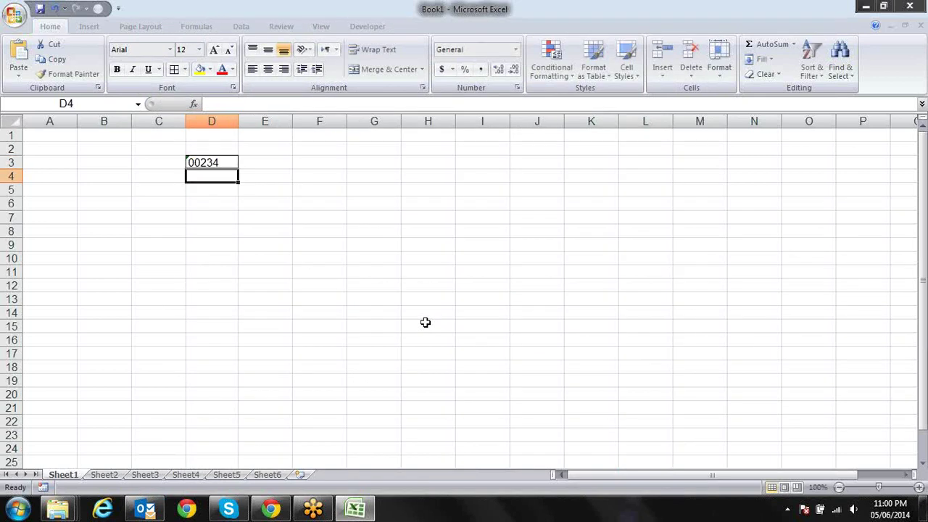
key("Down")
key("Down")
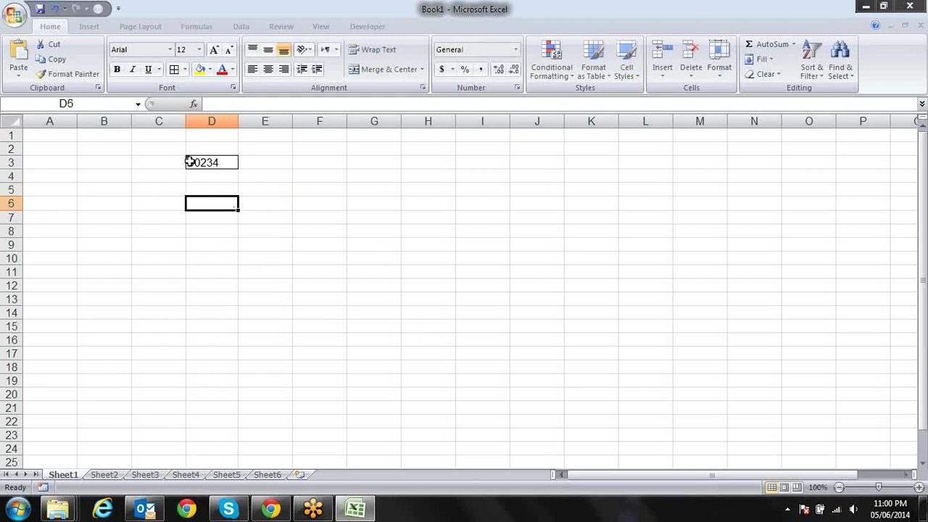
left_click(190, 162)
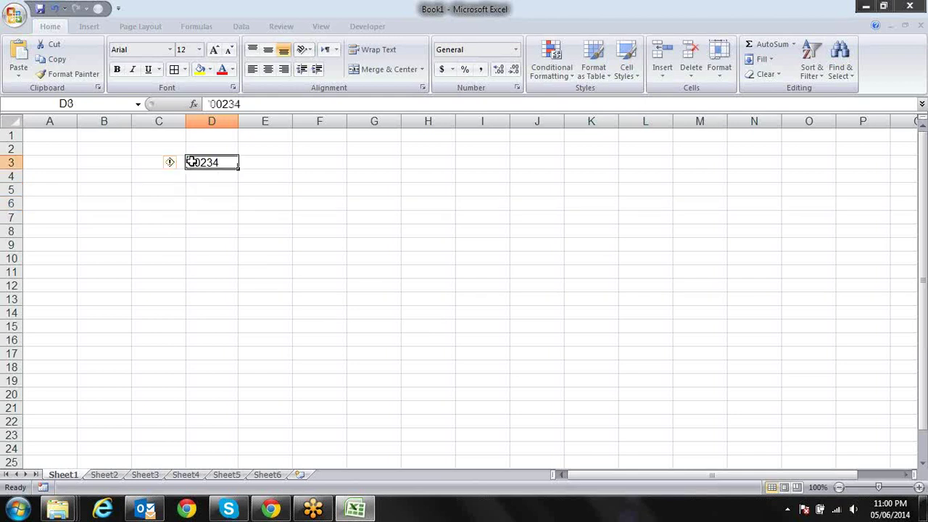
mouse_move(179, 164)
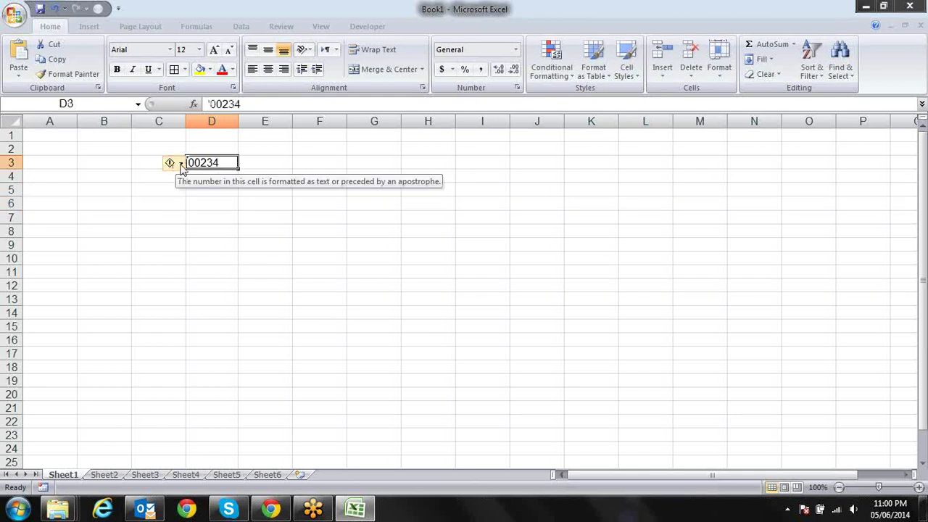
left_click(181, 164)
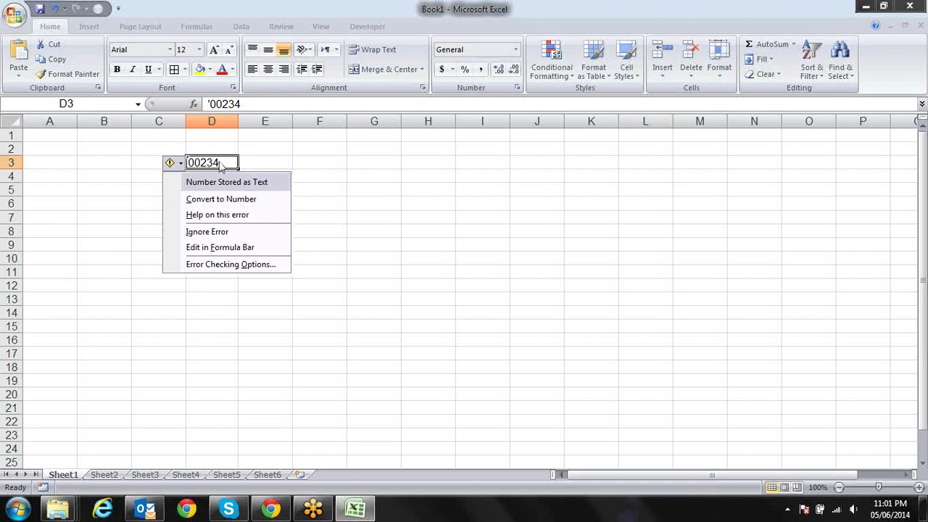
Convert D3's text 00234 to the number 234 with Convert to Number.
left_click(214, 201)
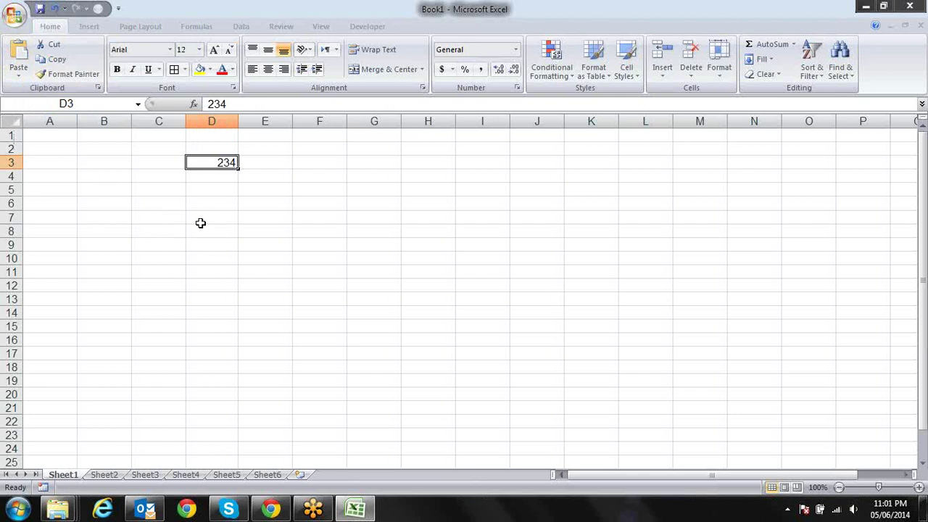
Enter '0087 as text in D3, then select E3:E5.
type("'")
type("008")
type("7")
key("Return")
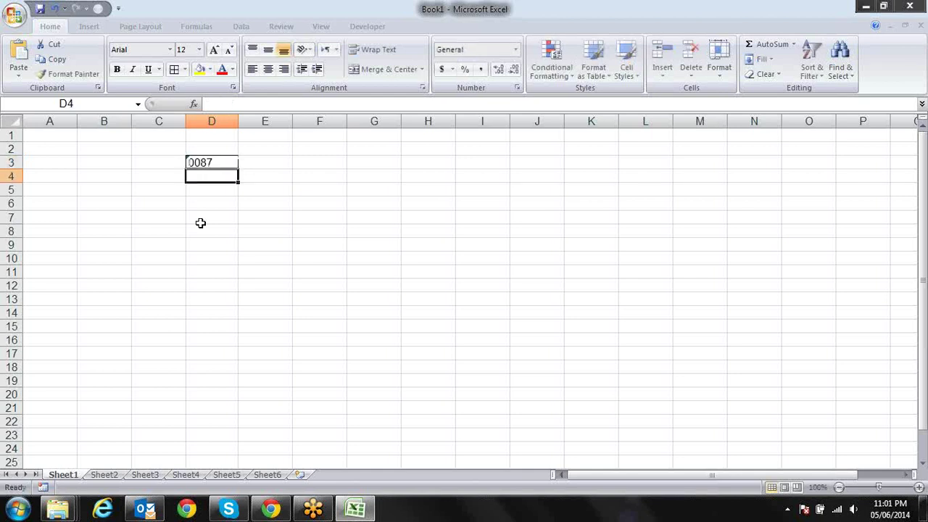
key("Return")
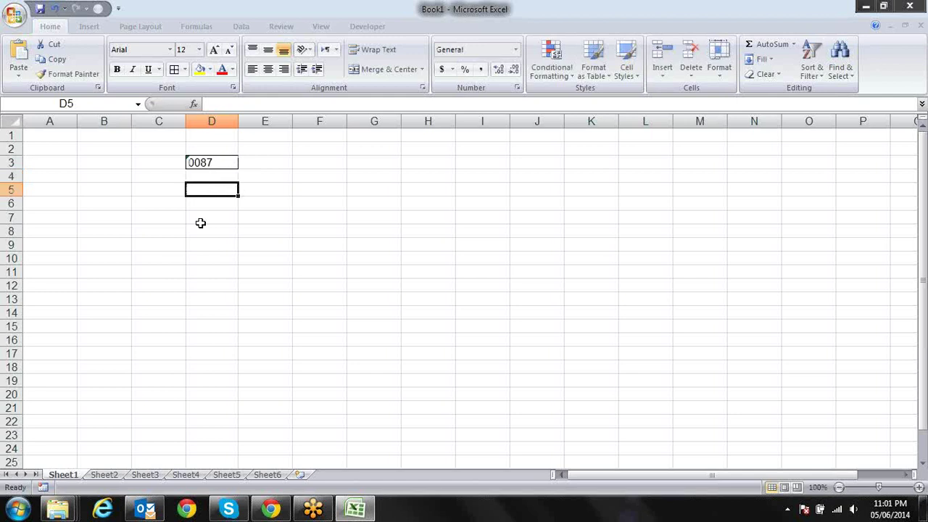
key("Up")
key("Up")
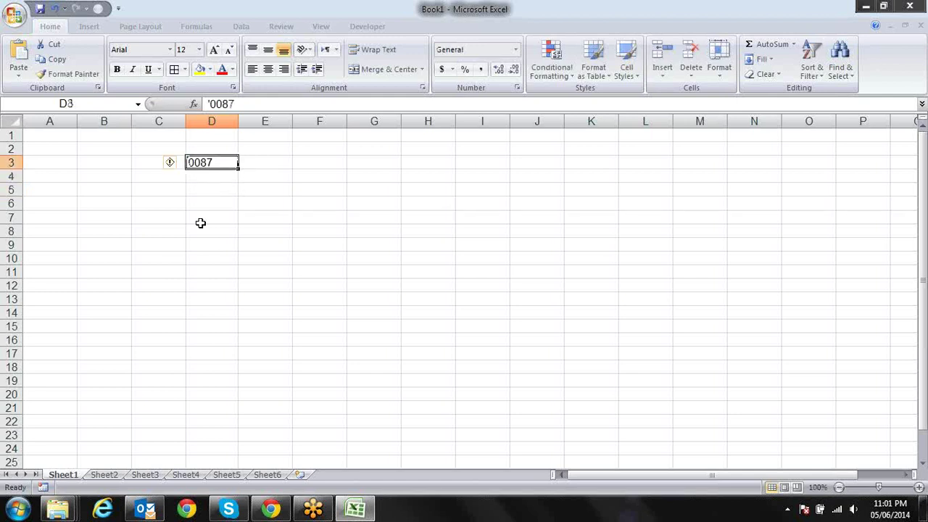
key("Right")
key("shift+Down")
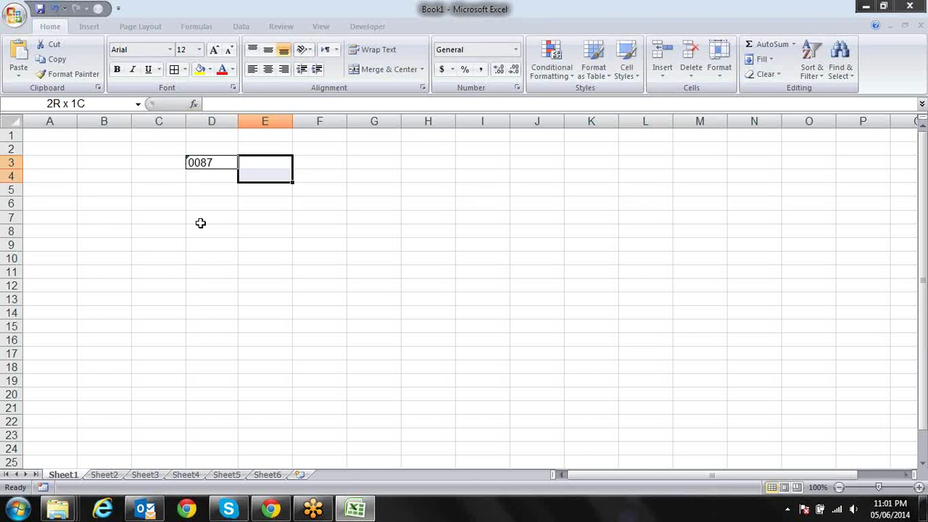
key("shift+Down")
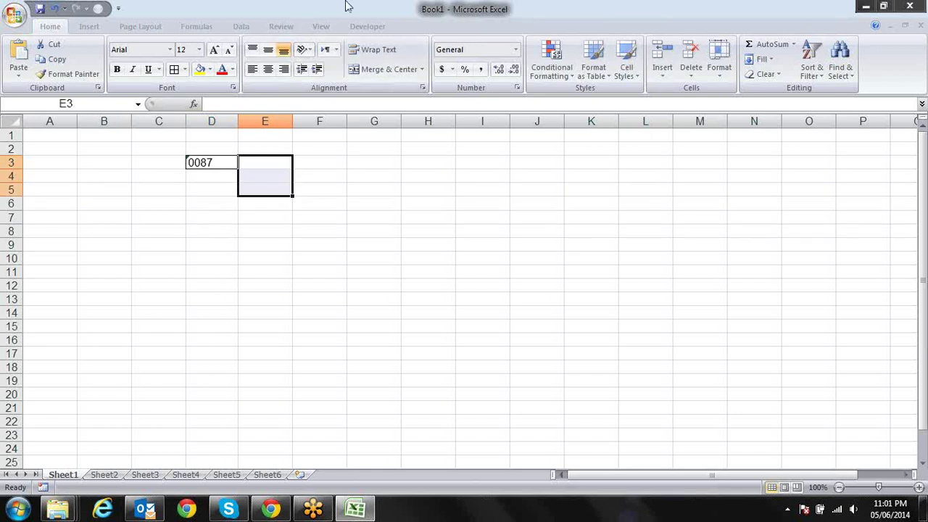
Apply the Text number format to E3:E5.
left_click(514, 51)
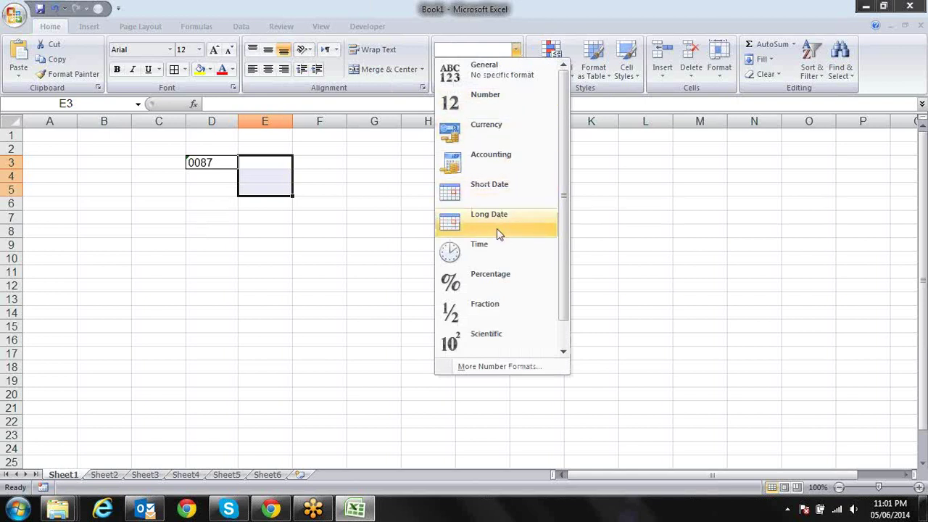
left_click_drag(568, 201, 565, 245)
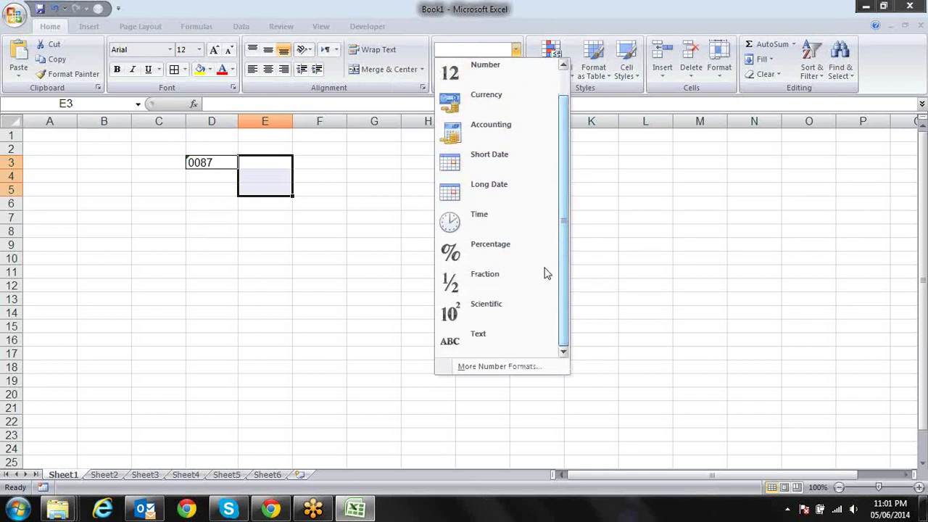
left_click(480, 342)
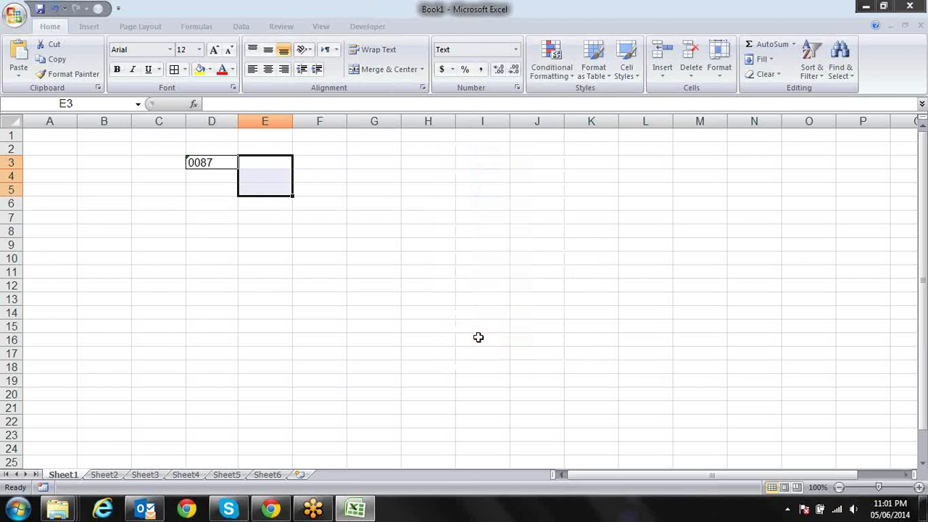
key("Up")
key("Down")
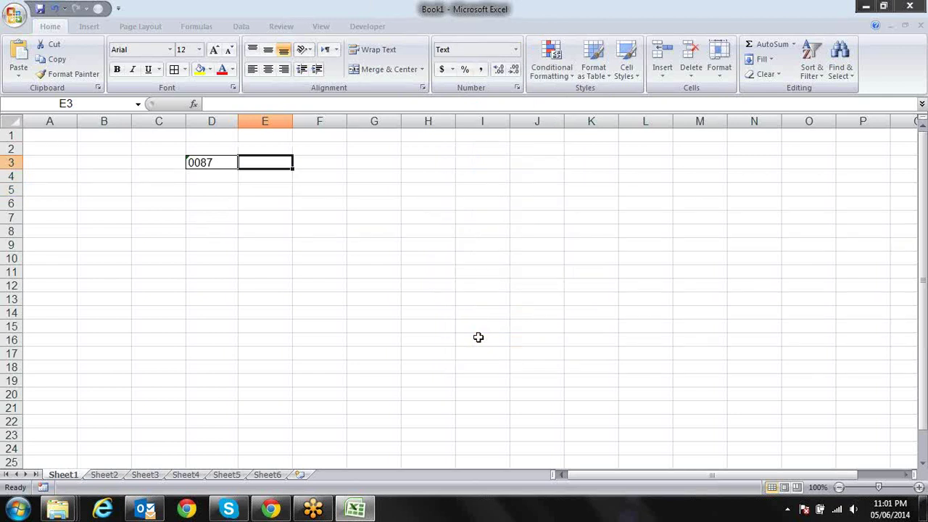
Enter 000976 in E3 and 086 in E4.
type("000976")
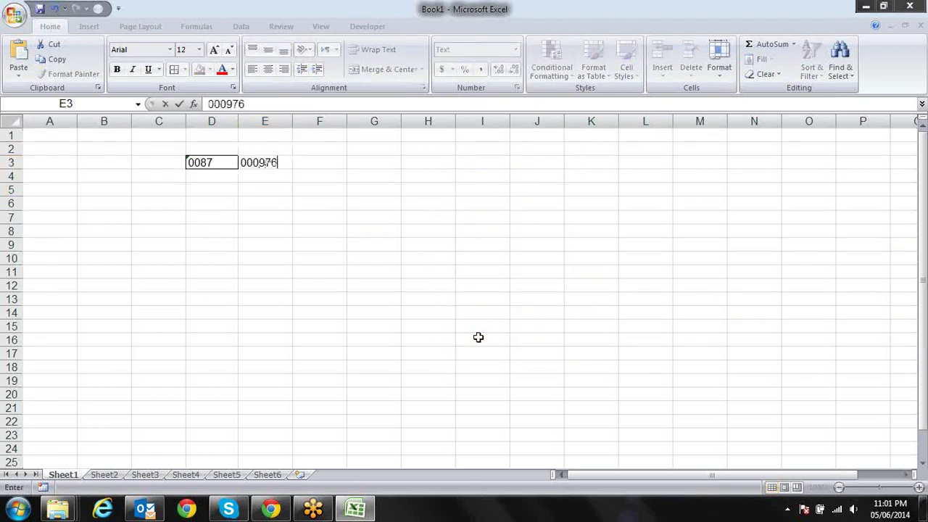
key("Return")
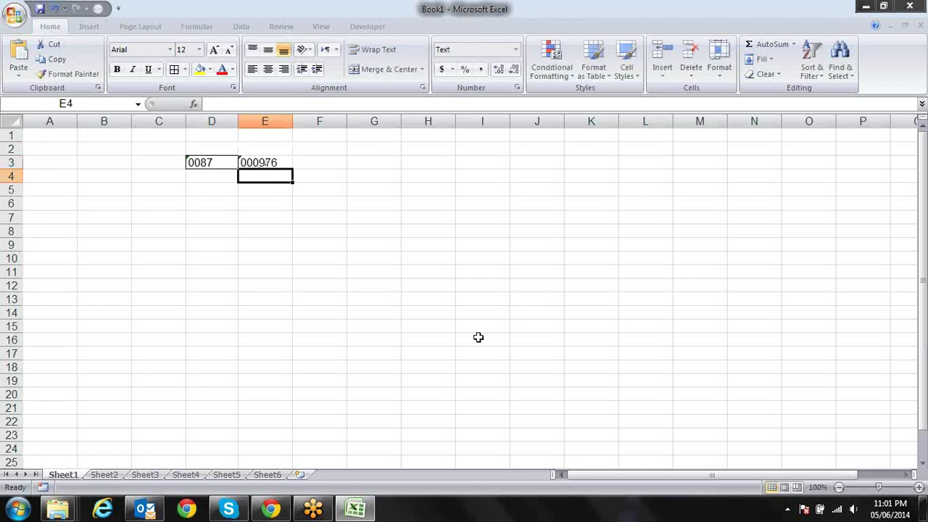
type("086")
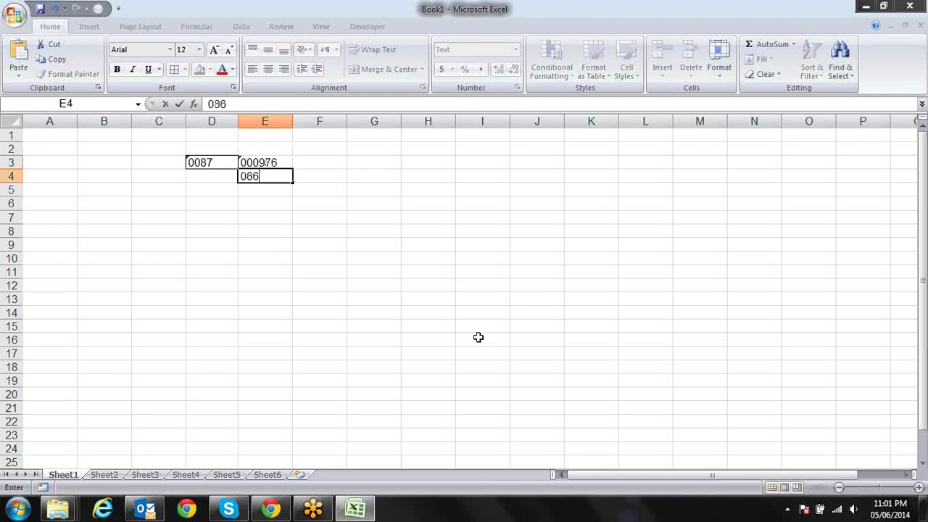
key("Return")
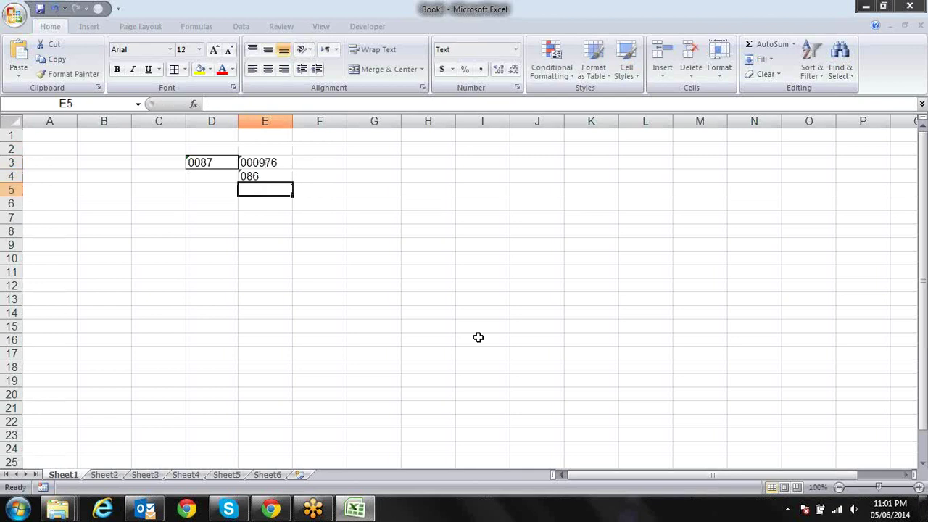
Enter the formula =SUM(E3:E4) in E5, which stays as literal text.
type("=")
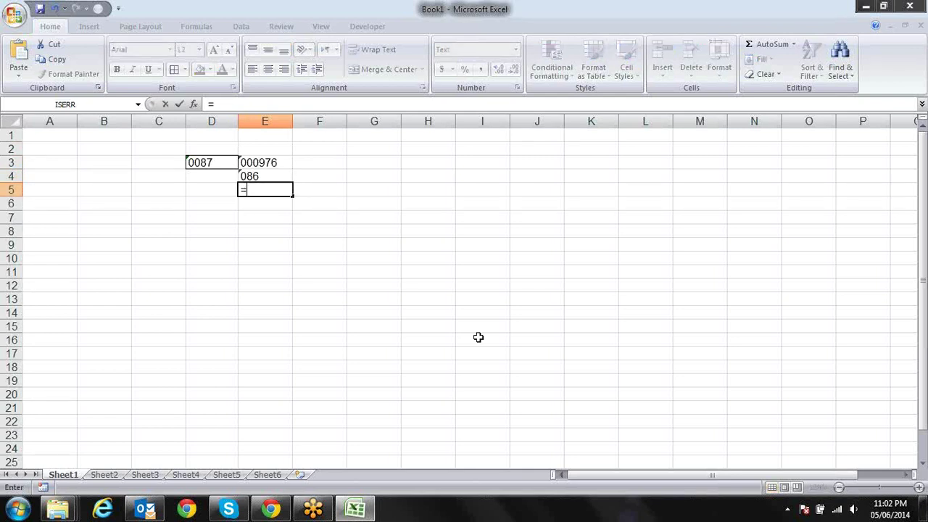
type("su")
key("Down")
key("Down")
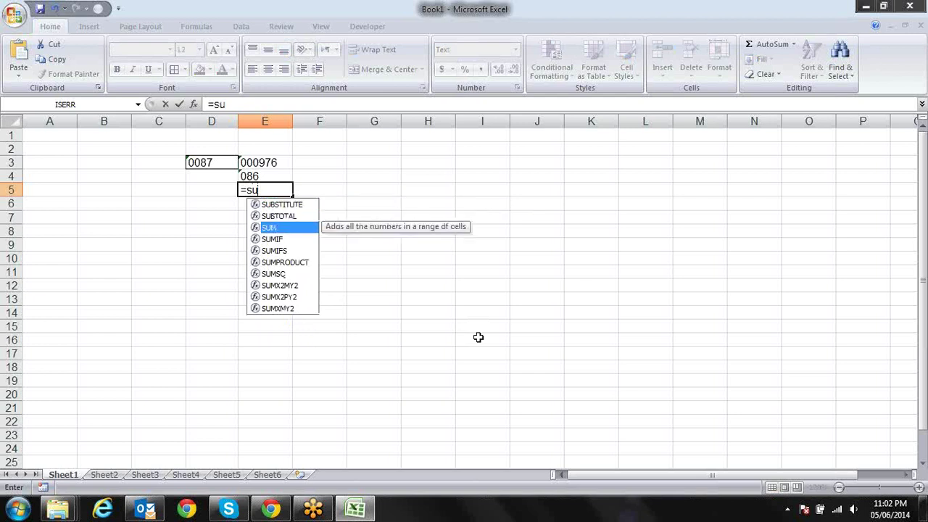
key("Tab")
key("Up")
key("Up")
key("shift+Down")
type(")")
key("Return")
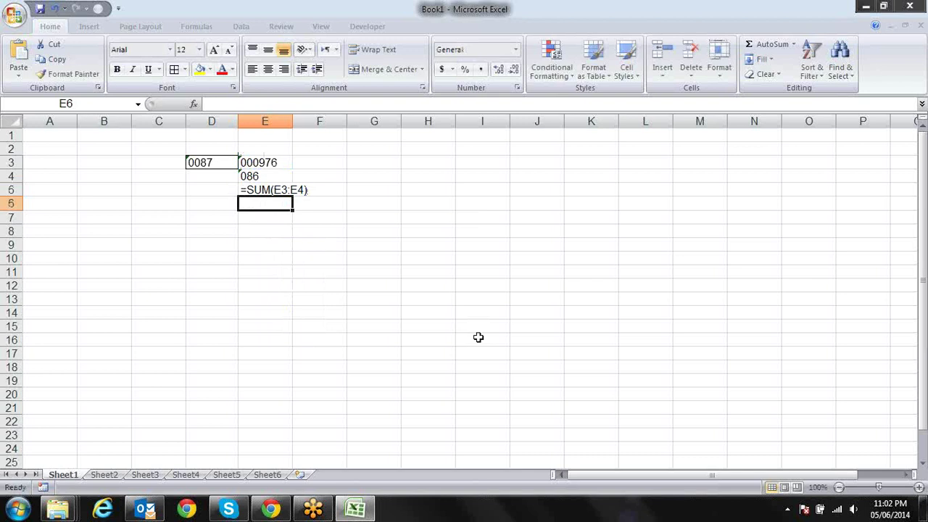
key("Up")
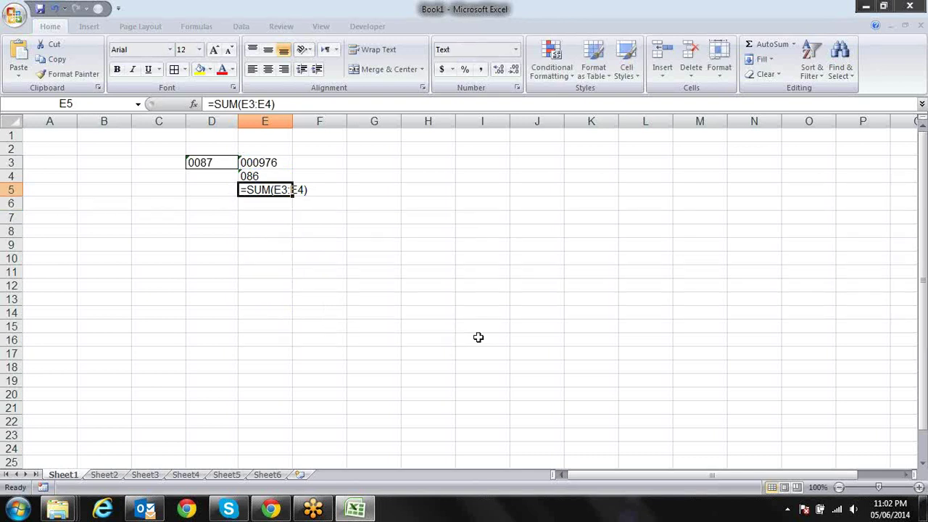
Widen column E to fit the formula text.
key("shift+Up")
key("shift+Up")
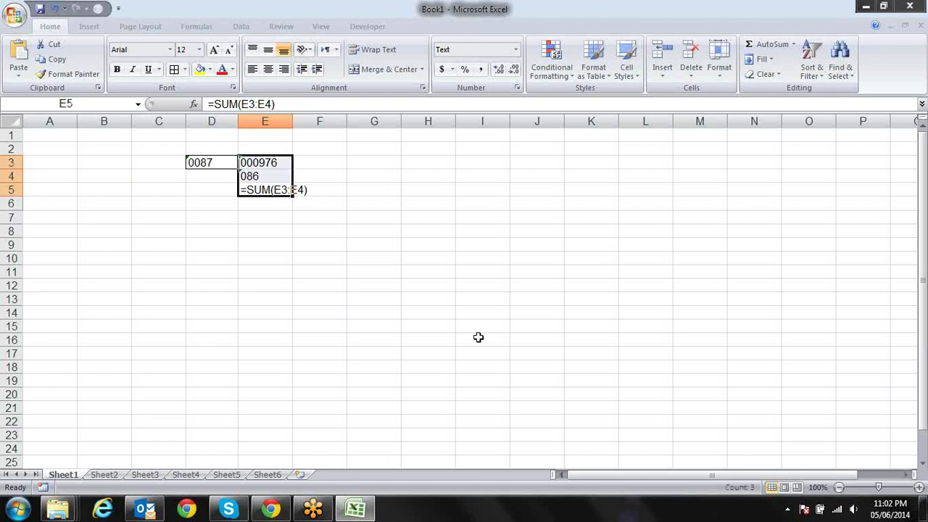
key("Down")
key("Up")
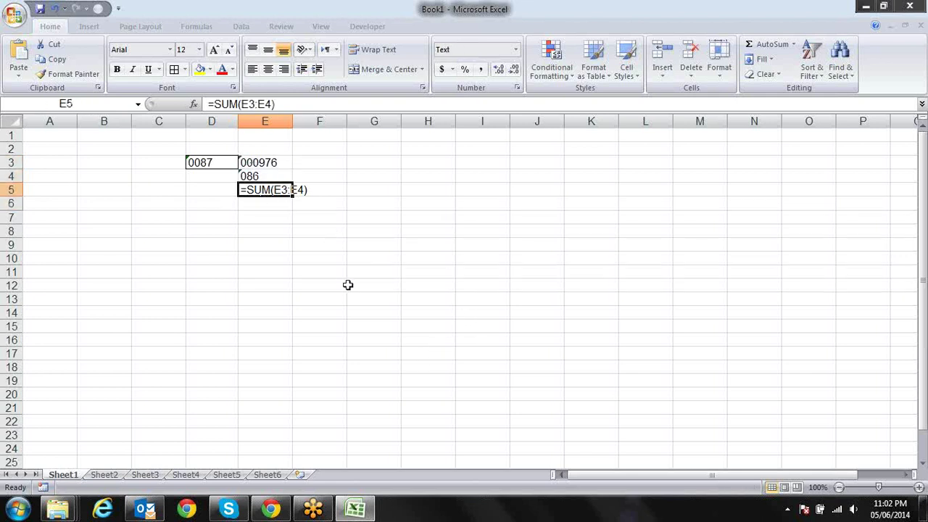
key("Down")
key("Right")
key("Down")
key("Down")
key("Down")
key("Left")
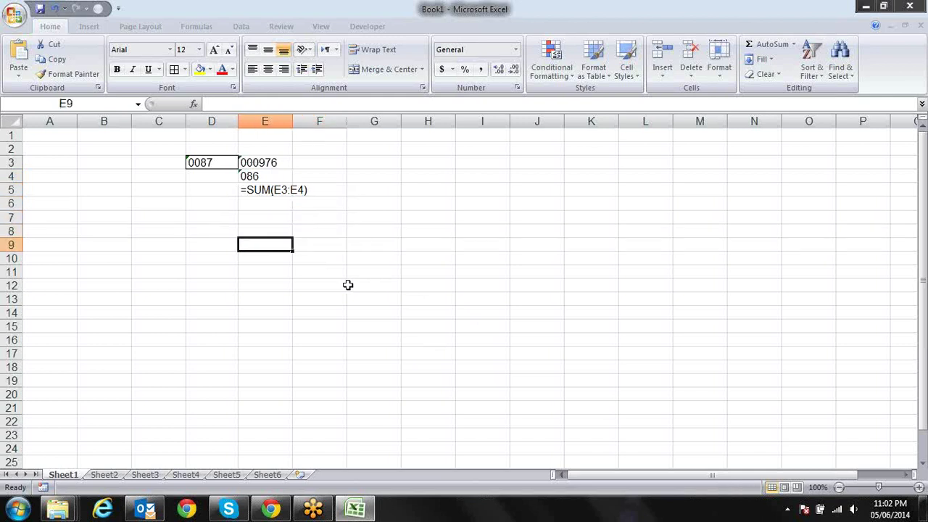
left_click_drag(294, 123, 326, 128)
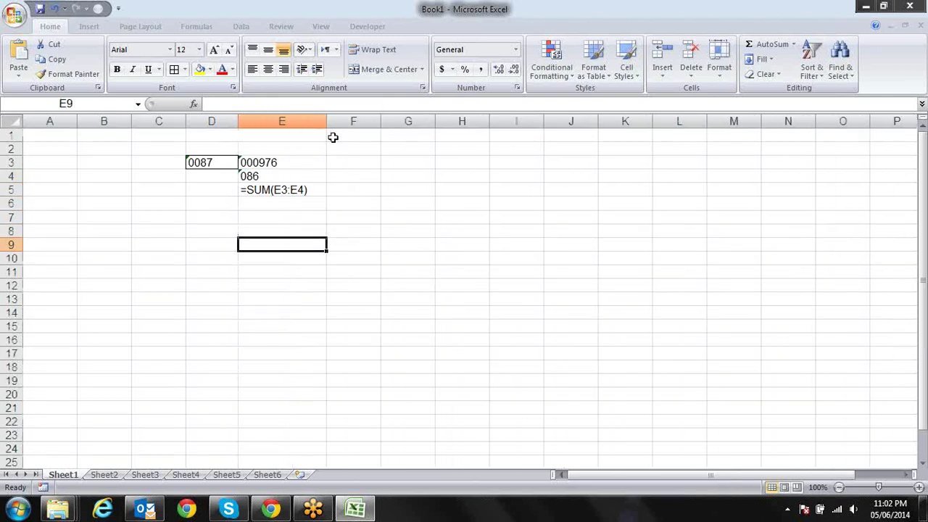
Set E3:E5 to General format and re-enter E5 so the SUM calculates.
left_click(319, 188)
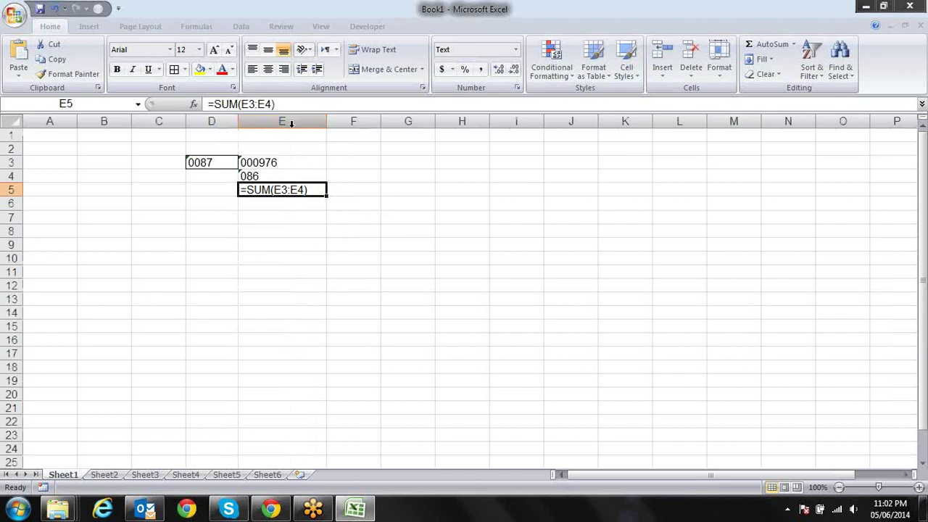
left_click(287, 165)
key("shift+Down")
key("shift+Down")
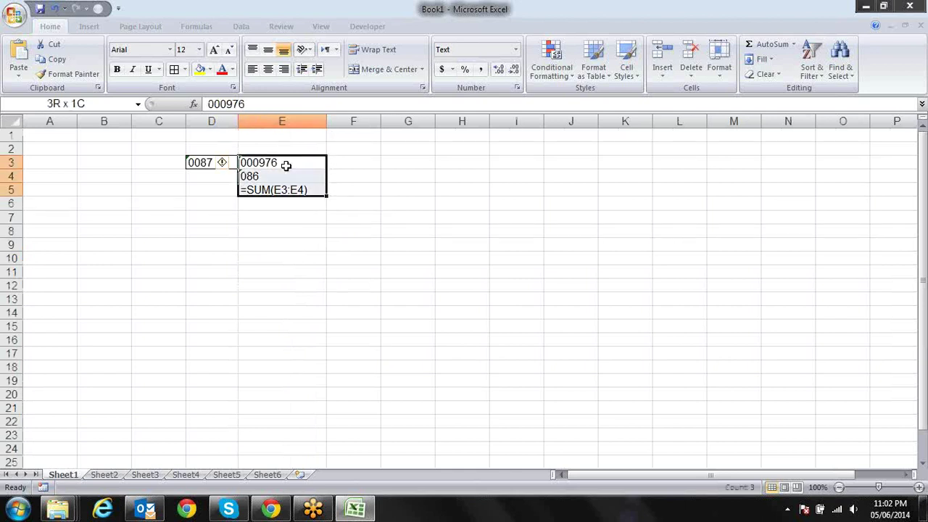
key("ctrl+shift+grave")
key("Down")
key("Down")
key("F2")
key("Return")
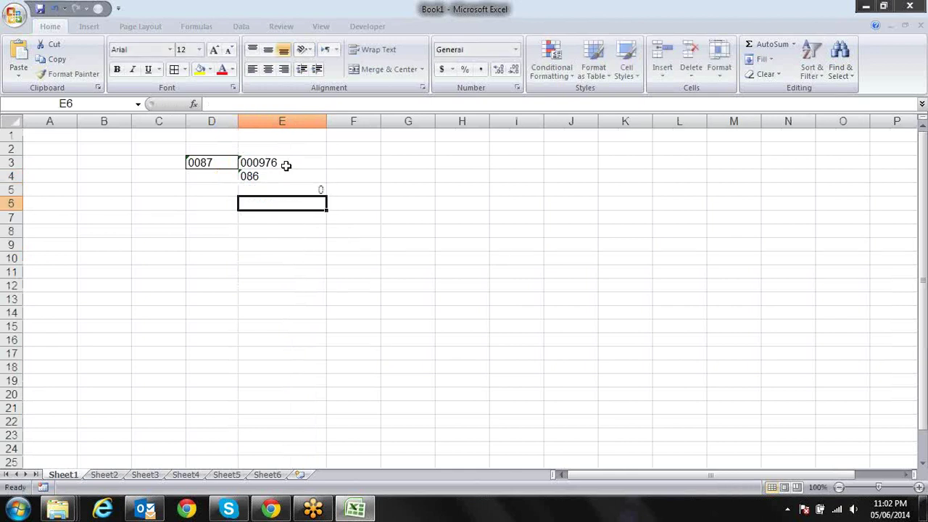
key("Up")
Clear the SUM formula in E5 and the values in E3:E4.
key("Delete")
left_click(287, 165)
key("shift+Down")
key("Delete")
key("Left")
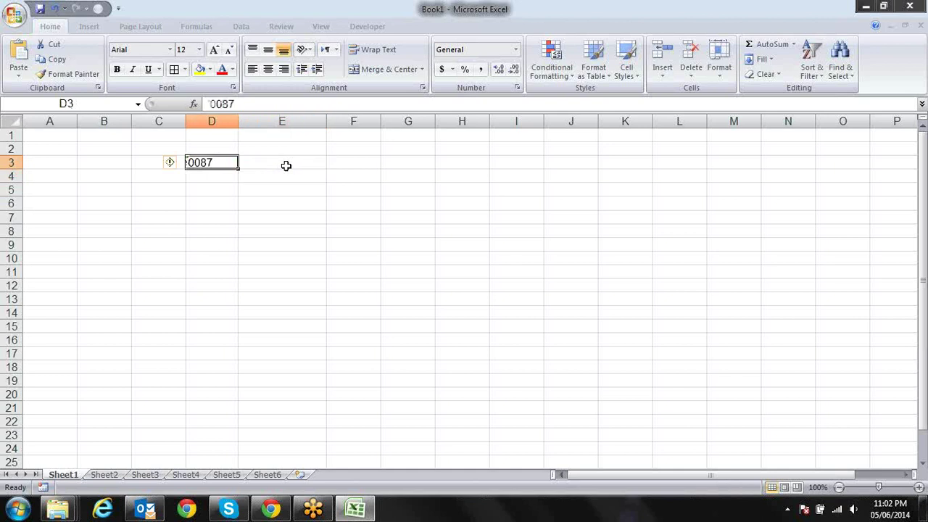
left_click(178, 162)
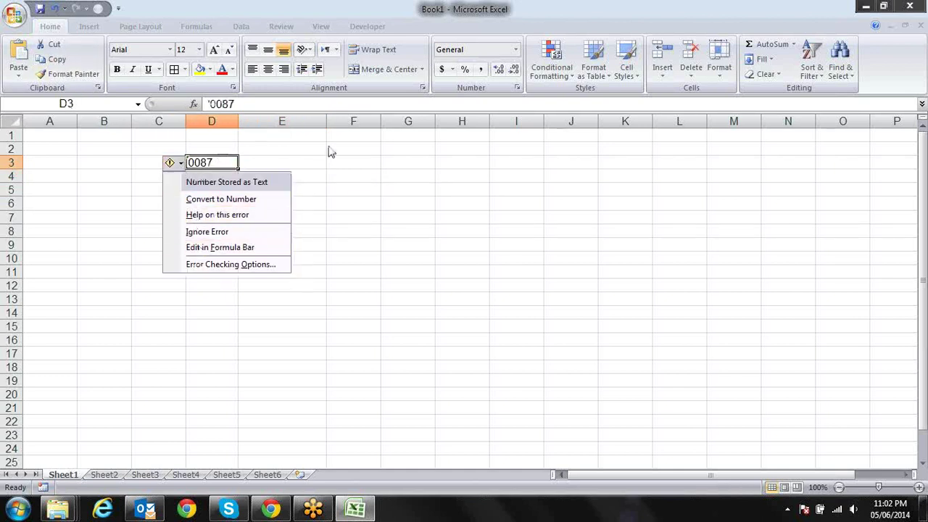
left_click(330, 149)
left_click(211, 161)
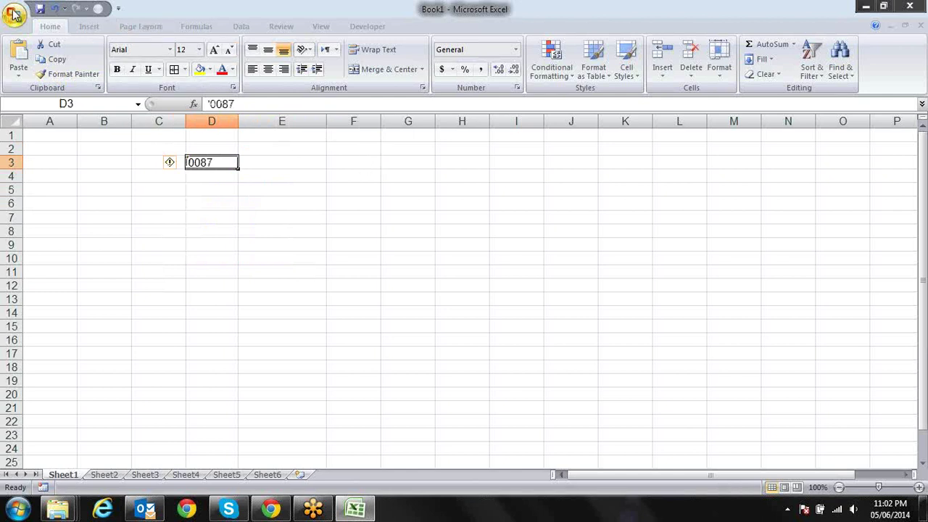
left_click(15, 16)
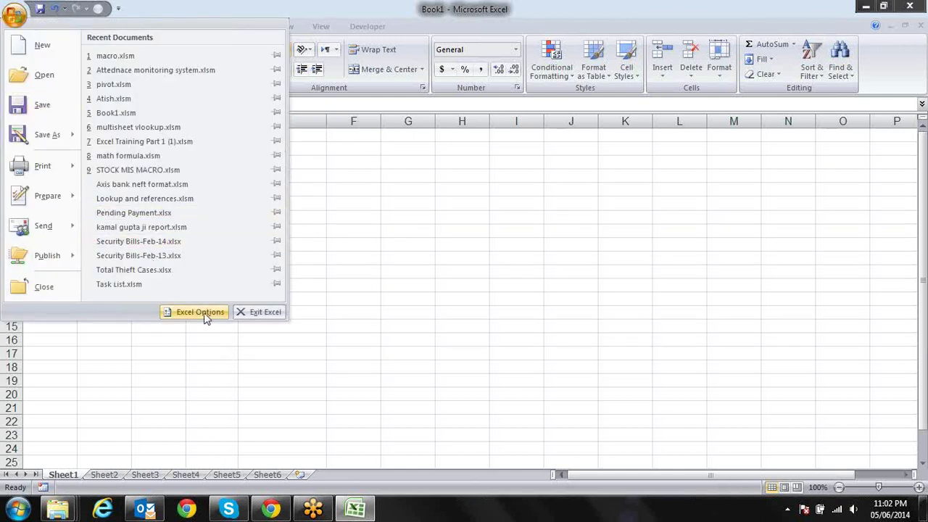
left_click(203, 313)
left_click(185, 83)
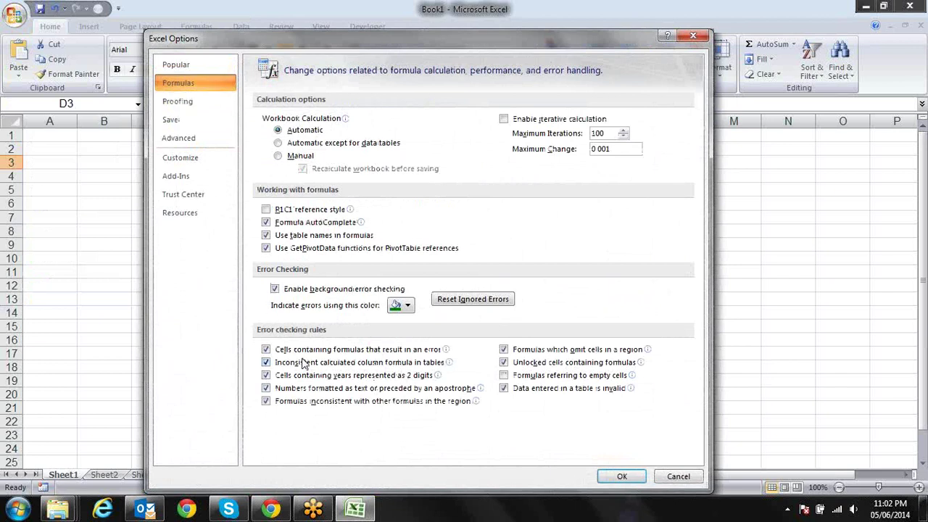
left_click(296, 296)
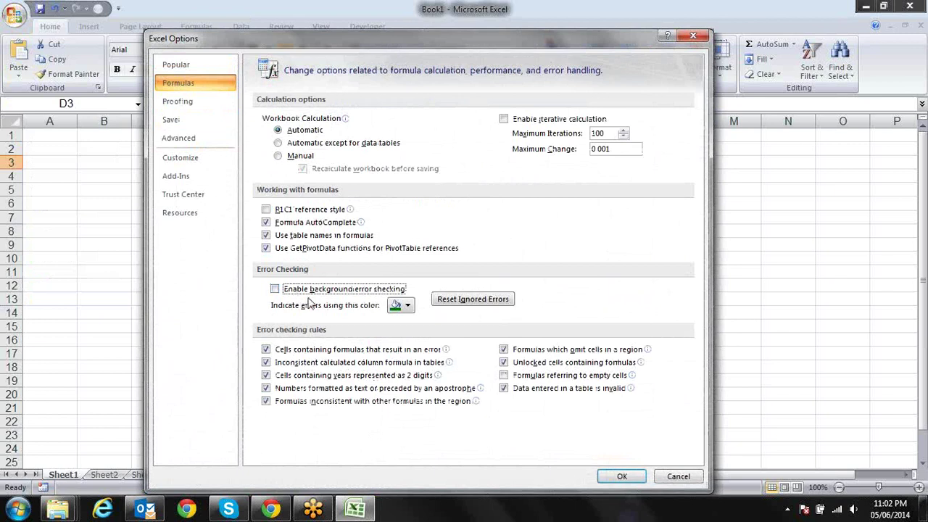
left_click(301, 297)
mouse_move(376, 351)
mouse_move(523, 383)
left_click(215, 101)
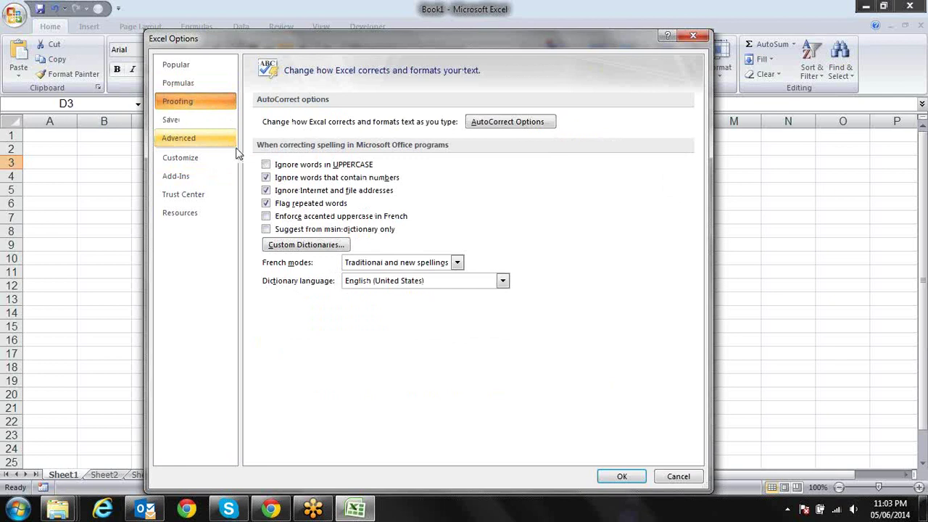
Close Excel Options and clear the 0087 value from D3.
key("Escape")
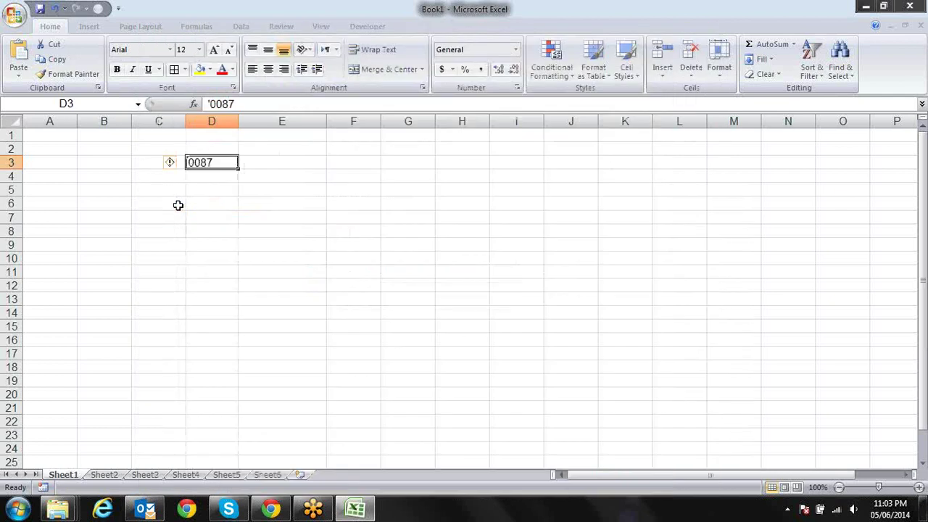
key("Delete")
key("Left")
key("Left")
key("Right")
key("Right")
key("Down")
key("Down")
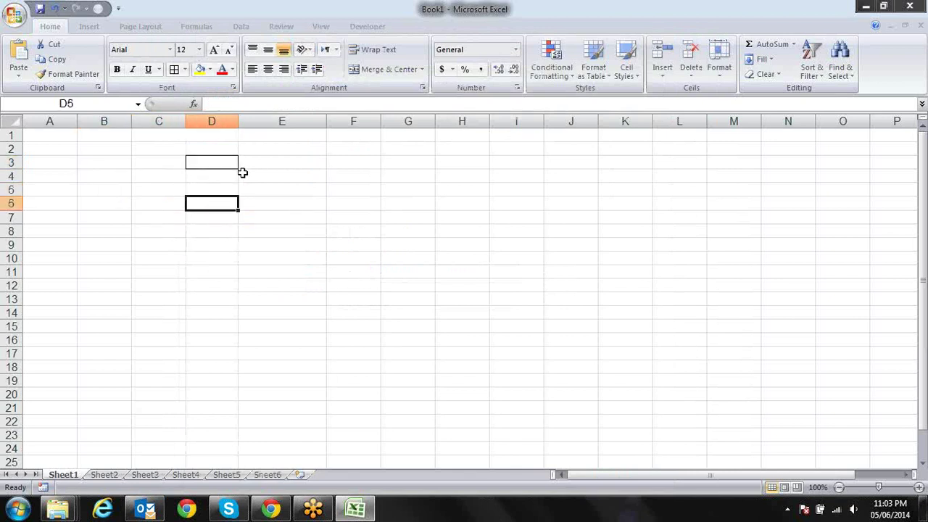
Type the misspelled word BOOOK in capitals into D6.
key("Caps_Lock")
type("BPO")
key("BackSpace")
key("BackSpace")
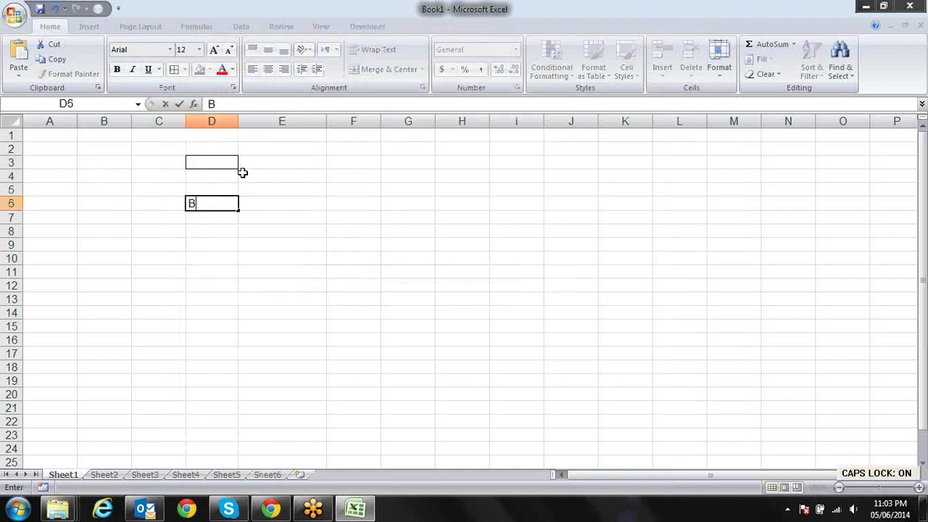
type("000K")
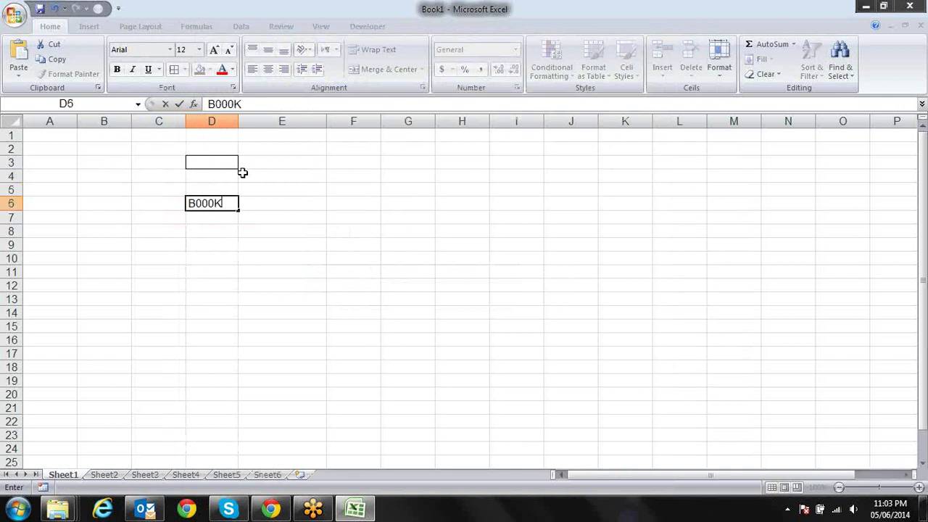
key("BackSpace")
key("BackSpace")
key("BackSpace")
key("BackSpace")
type("OOOK")
key("Return")
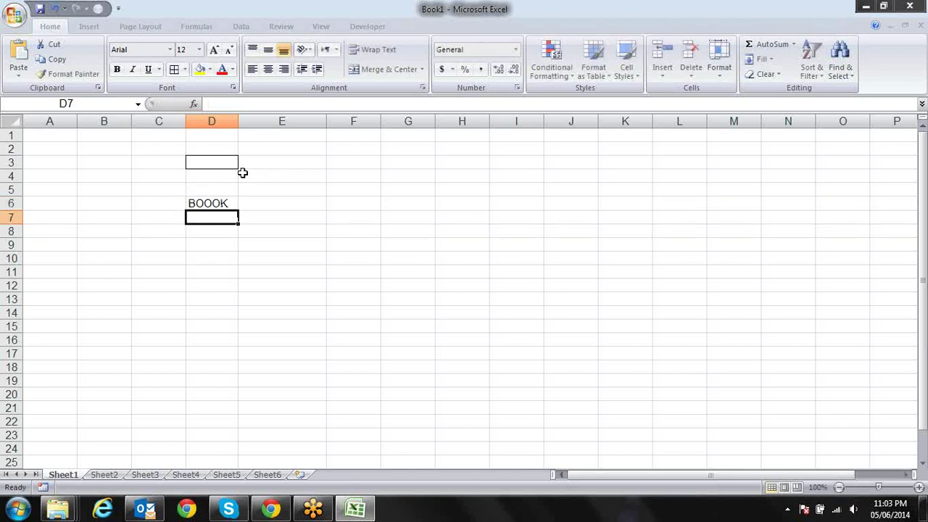
Enter the misspelled lowercase word boook in D7.
key("Caps_Lock")
type("boo")
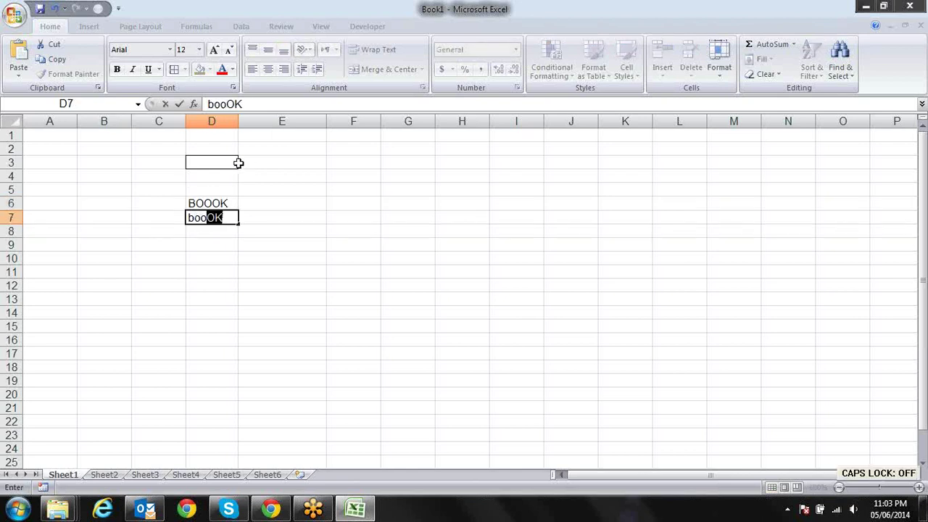
type("k")
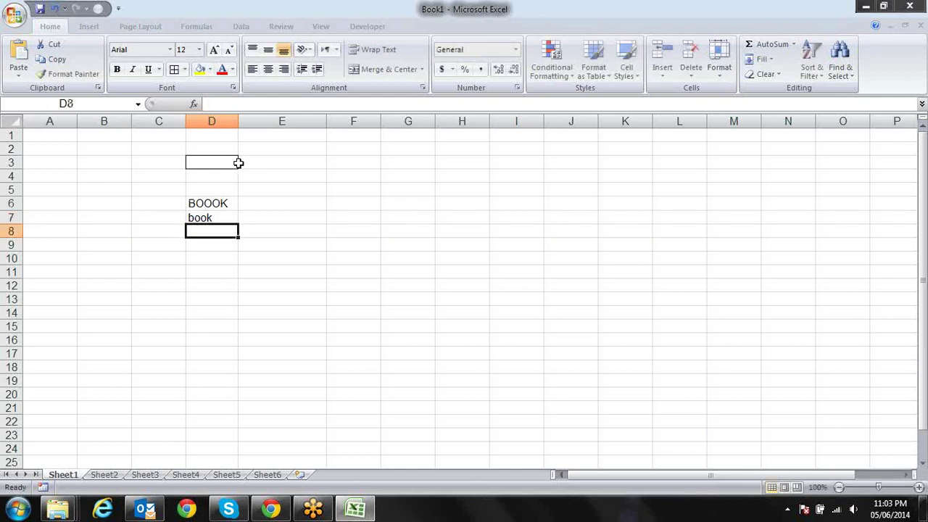
key("Up")
key("F2")
type("o")
key("Return")
Select D6:D7 and run a spelling check with F7.
key("Up")
key("Up")
key("shift+Down")
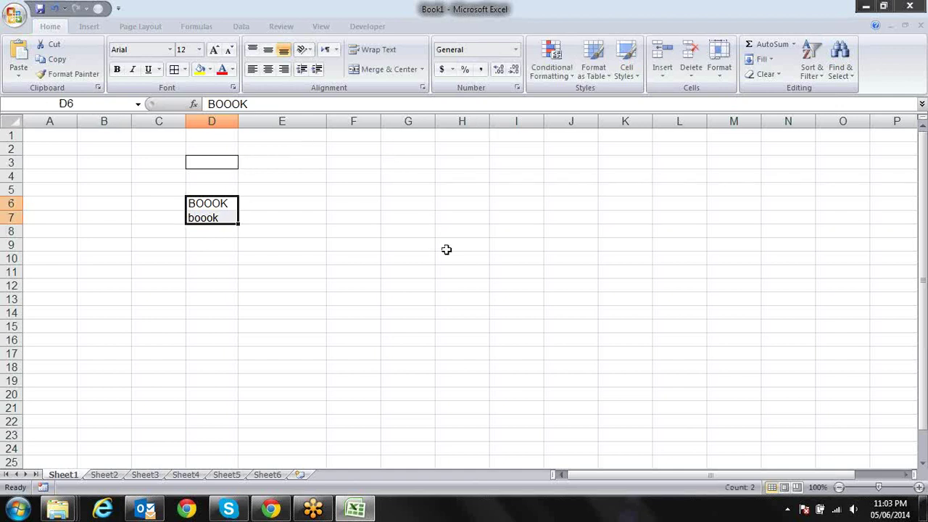
key("F7")
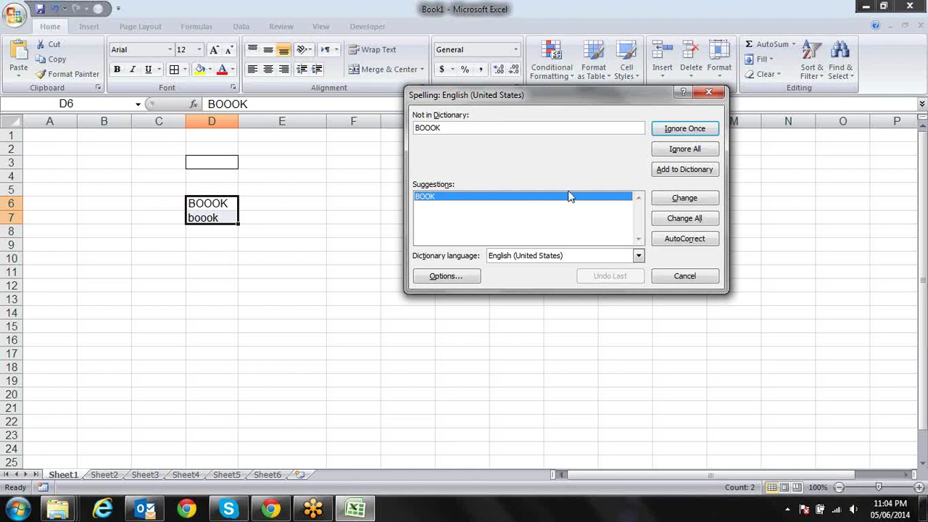
Accept the BOOK and book corrections, dismiss the completion message, and select D7.
left_click(695, 200)
left_click(695, 200)
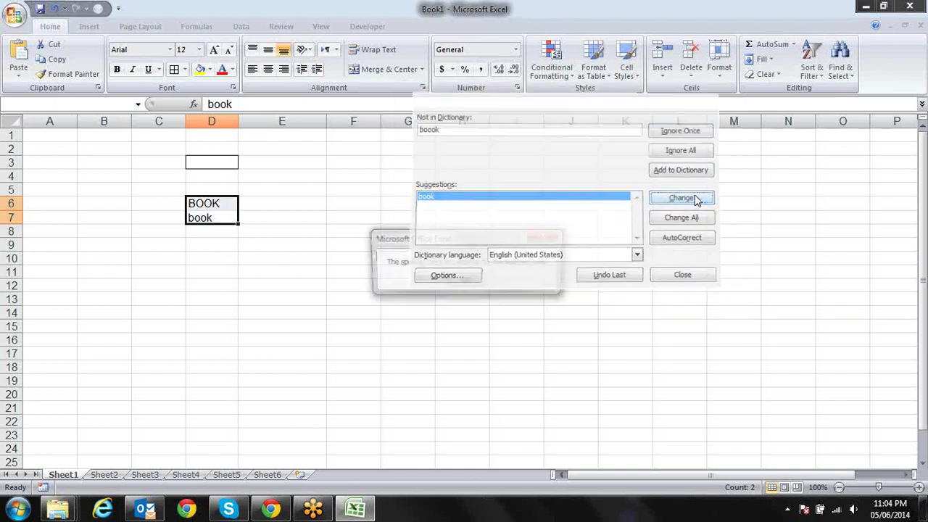
left_click(466, 283)
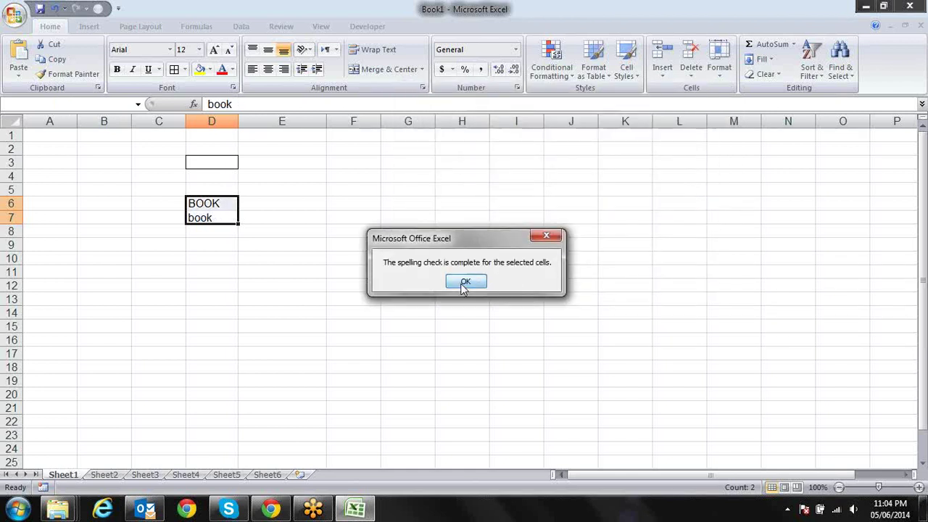
left_click(233, 205)
left_click(233, 217)
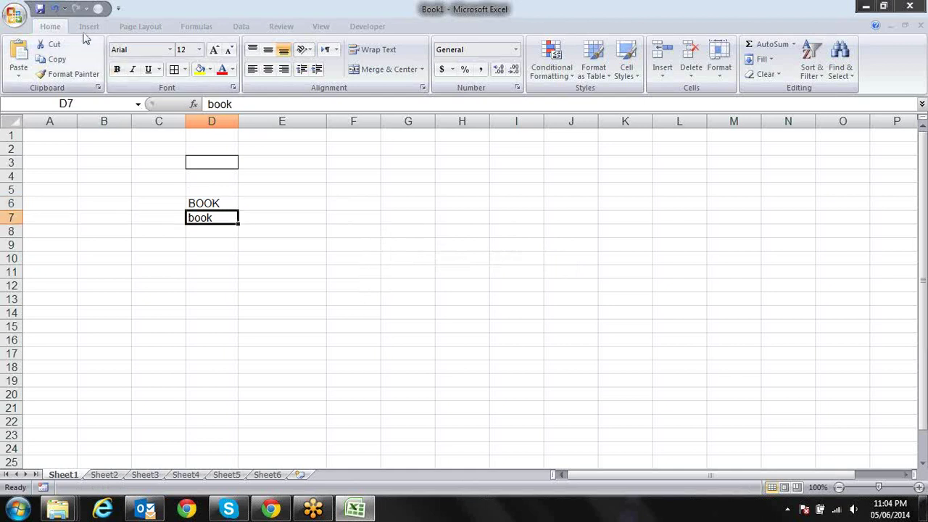
Open Excel Options on the Proofing page, positioned so BOOK and book in column D stay visible.
left_click(16, 16)
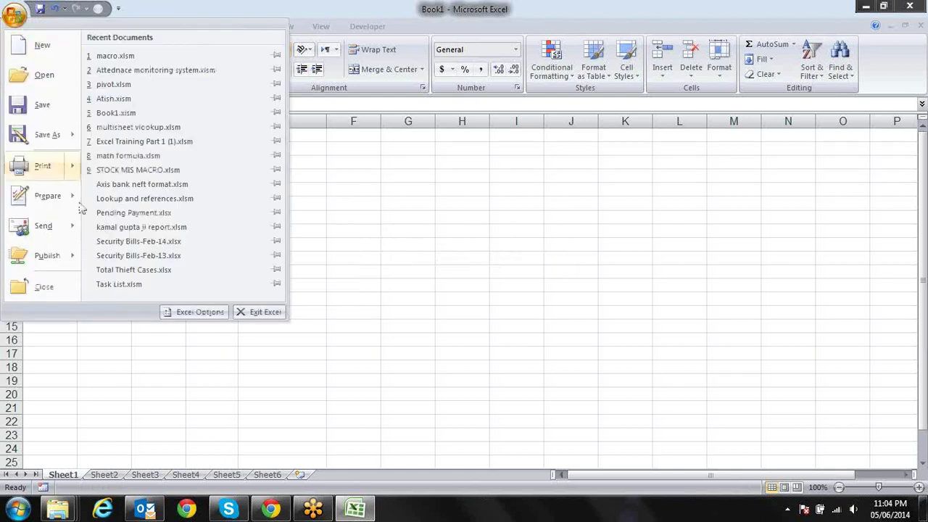
left_click(210, 314)
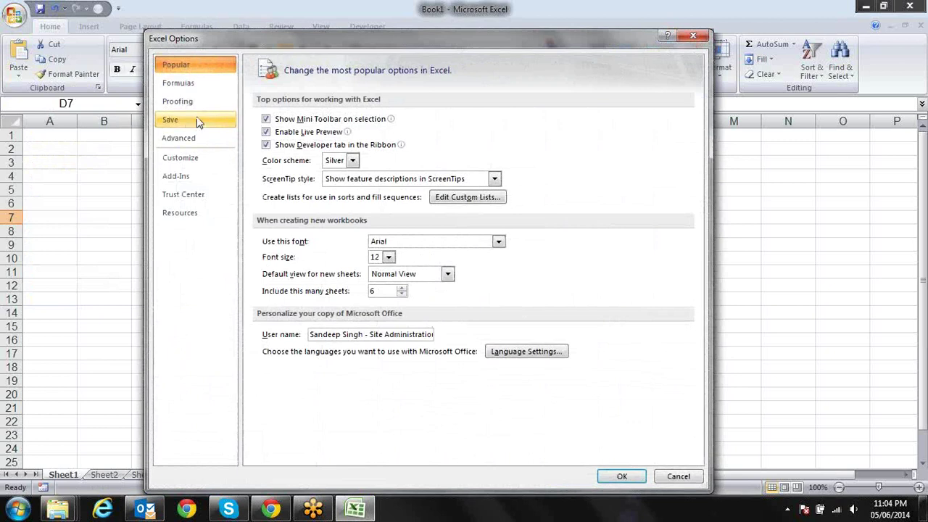
left_click(194, 102)
left_click(293, 166)
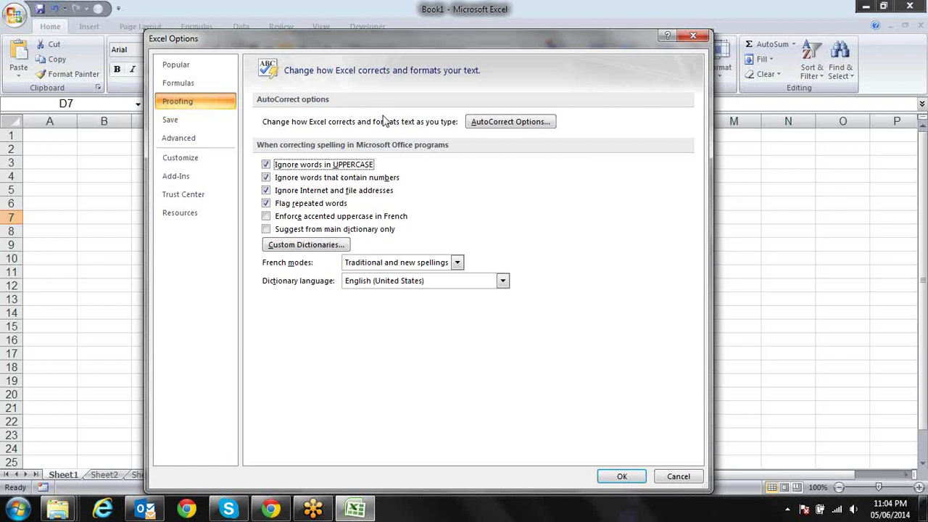
left_click_drag(347, 39, 540, 78)
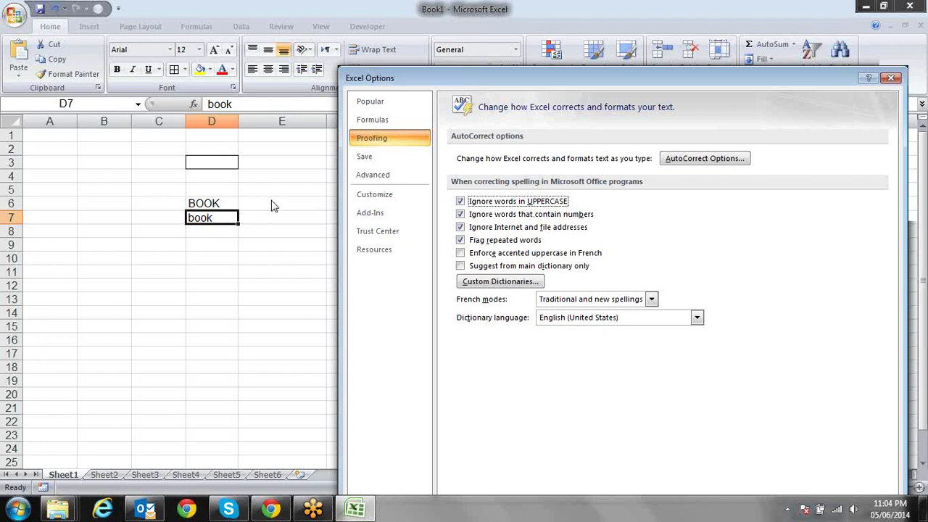
Toggle 'Ignore words in UPPERCASE' off and back on, close the dialog, and select cell E4.
key("Tab")
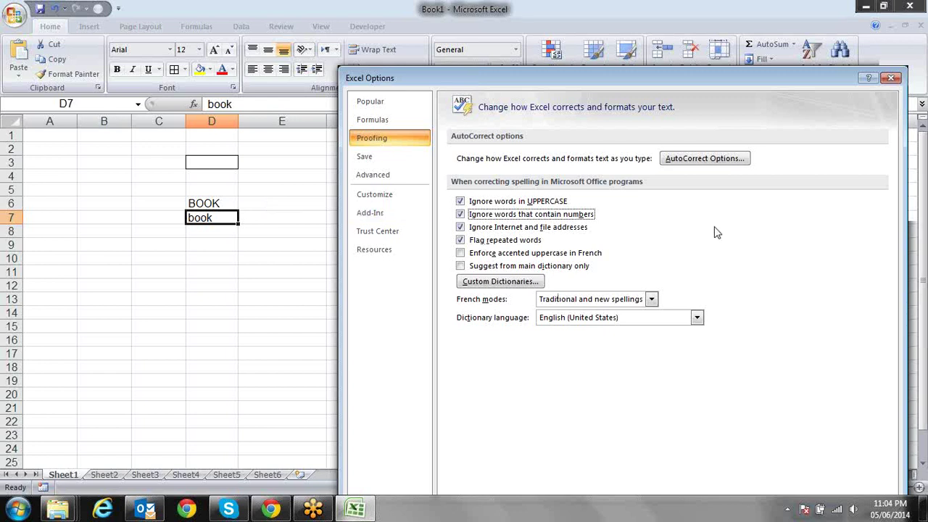
left_click(488, 204)
left_click(488, 206)
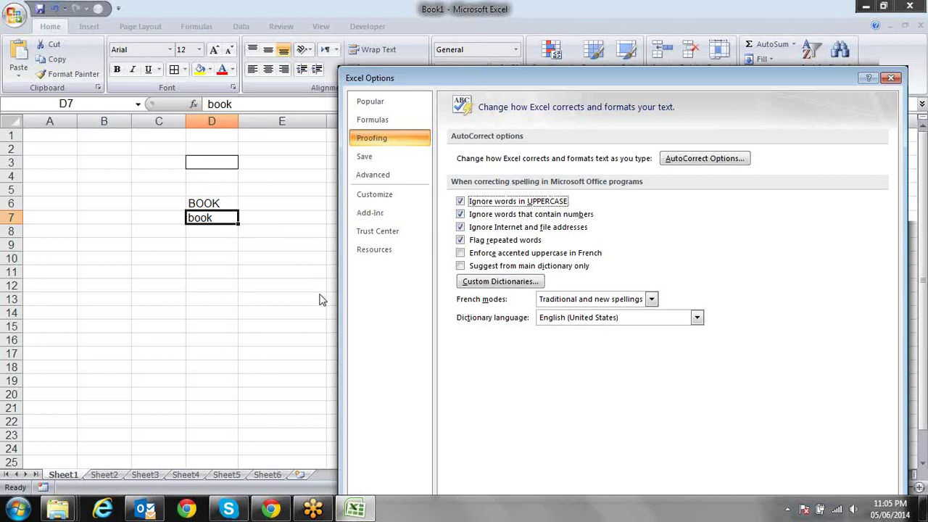
key("Escape")
key("Right")
key("Up")
key("Up")
key("Up")
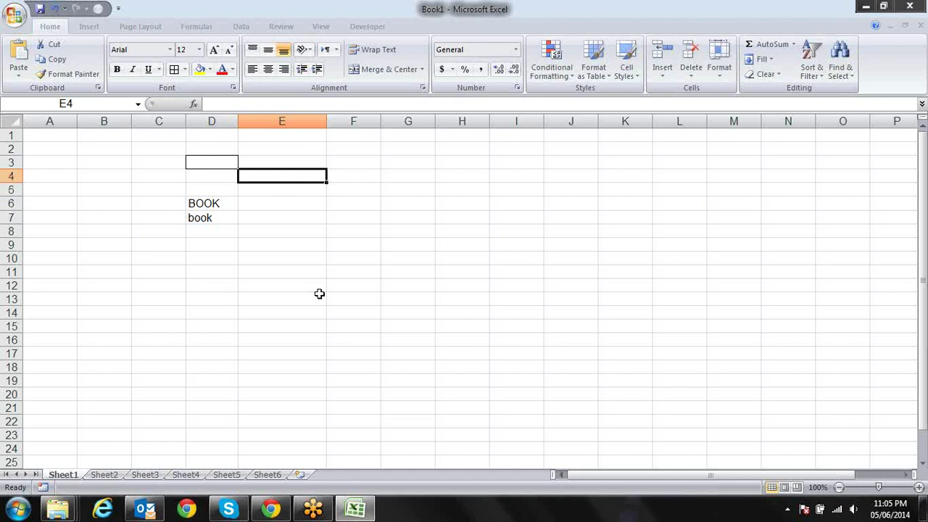
type("sadfn@")
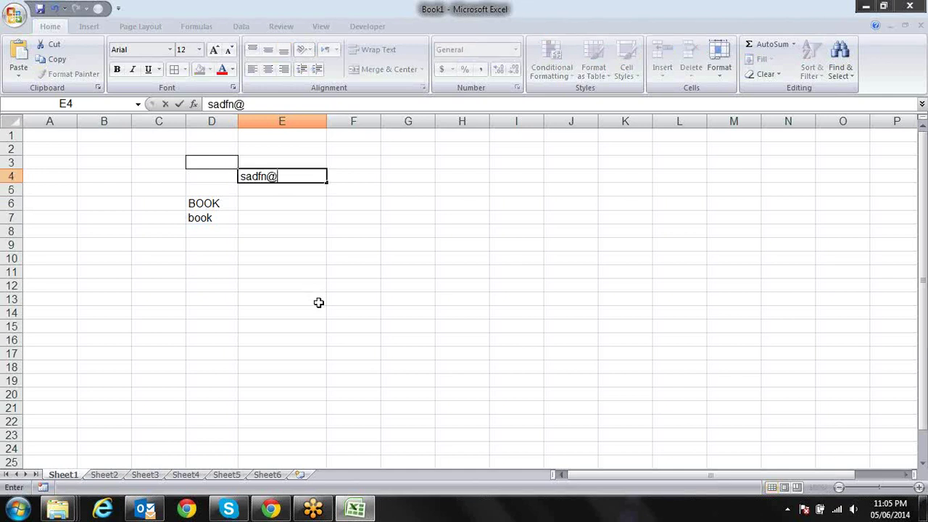
type("gma")
type(".oom")
key("Return")
key("Down")
key("Down")
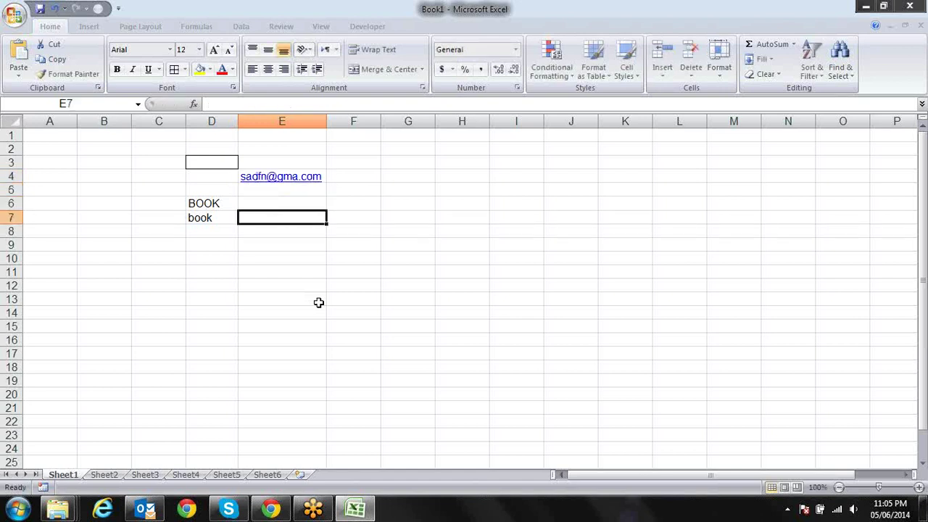
mouse_move(312, 179)
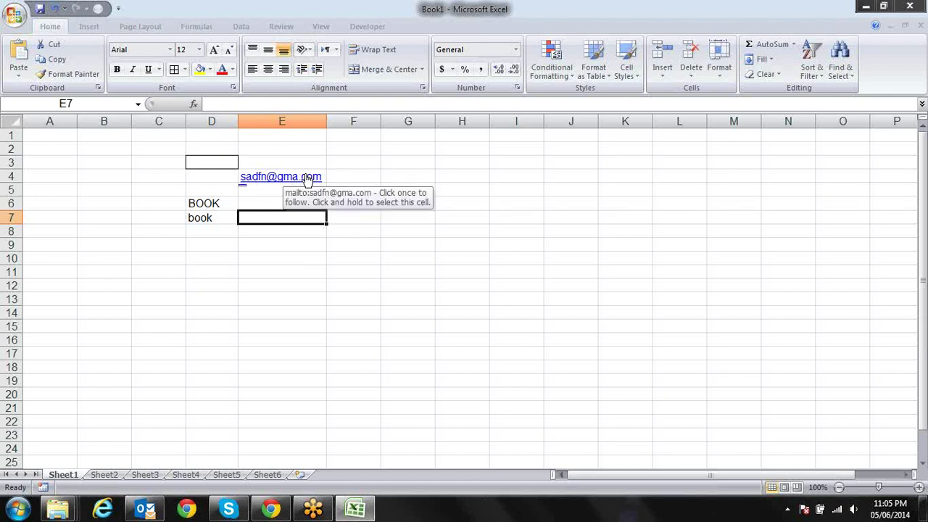
key("Right")
key("Up")
key("Up")
key("Up")
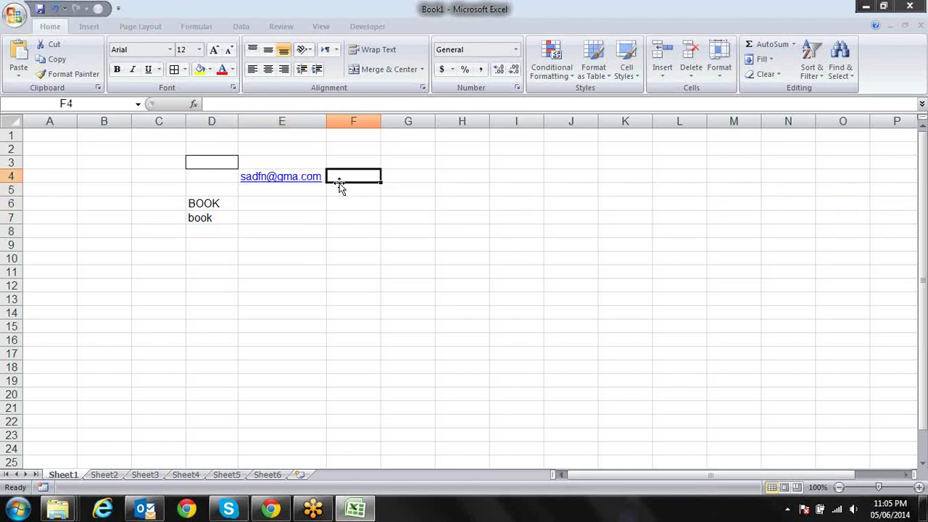
key("Left")
key("F2")
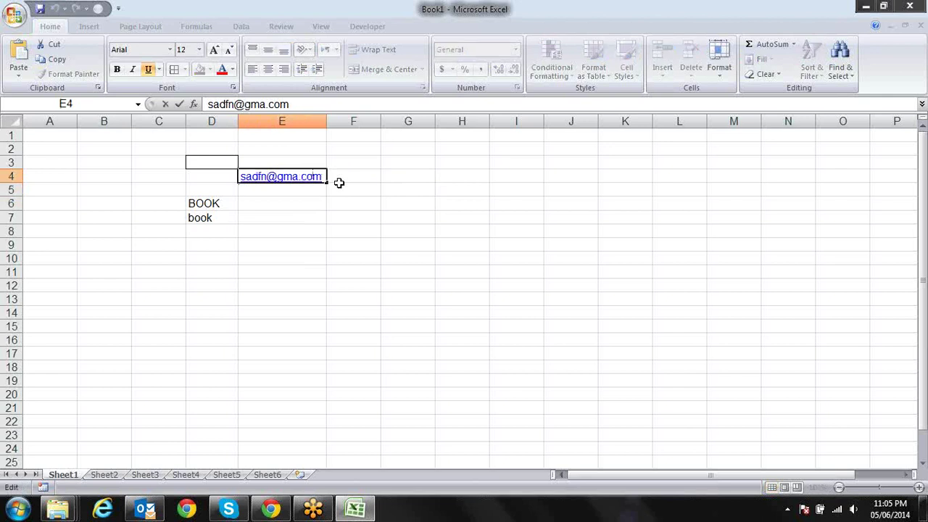
key("Tab")
key("Left")
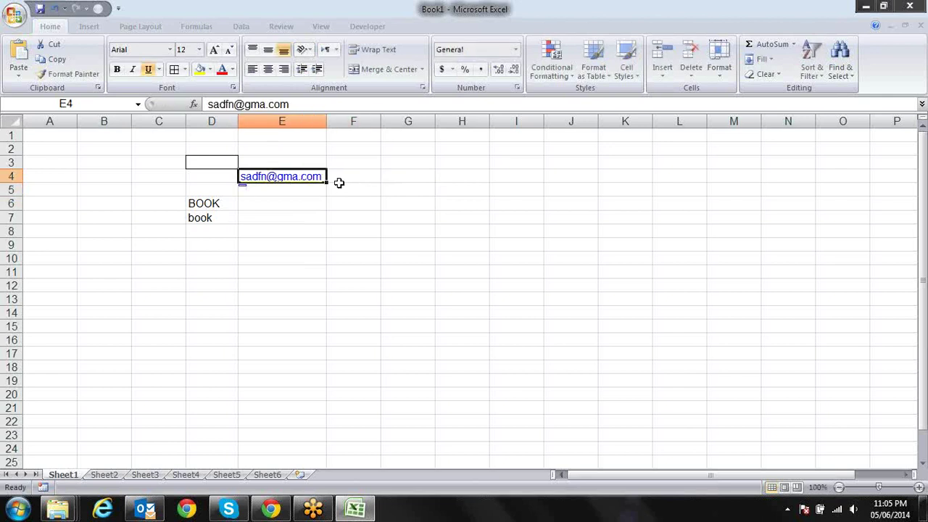
key("Delete")
key("Right")
key("Right")
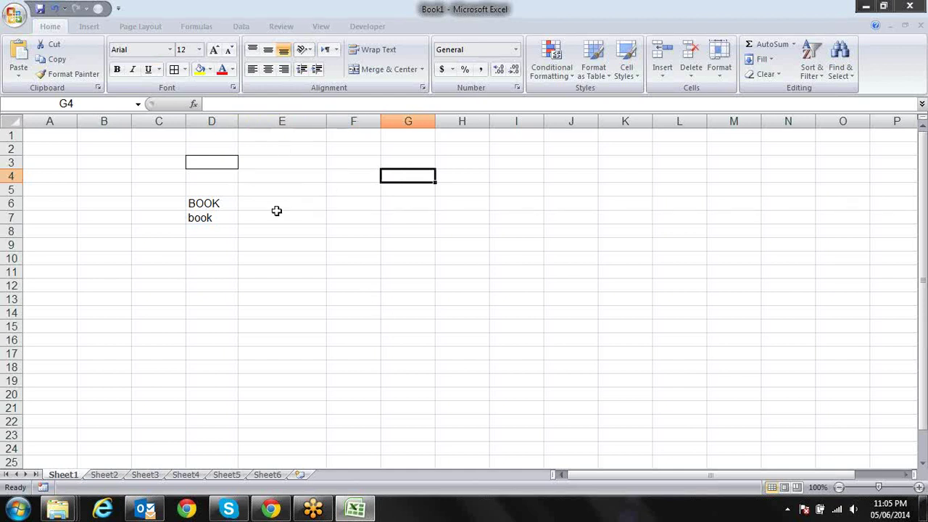
Uncheck 'Internet and network paths with hyperlinks' in AutoFormat As You Type, then type an e-mail address.
left_click(15, 15)
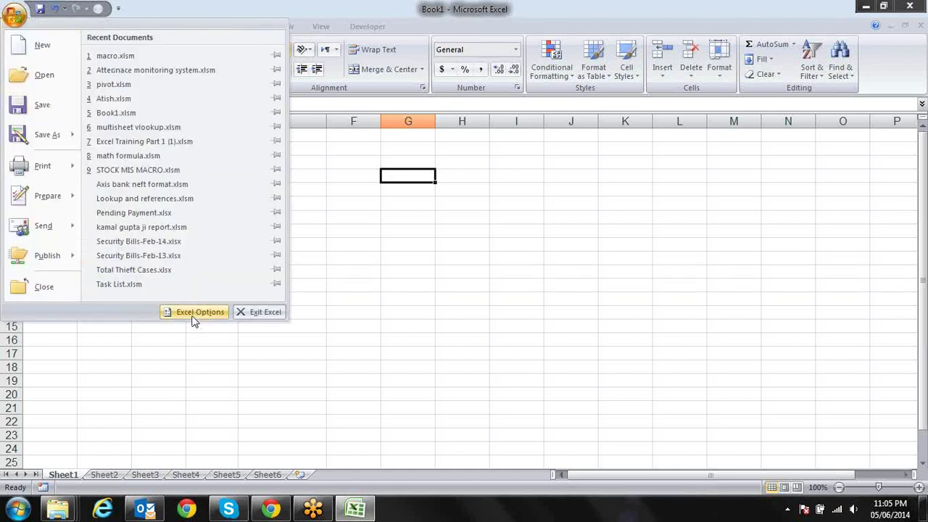
left_click(194, 313)
left_click(395, 101)
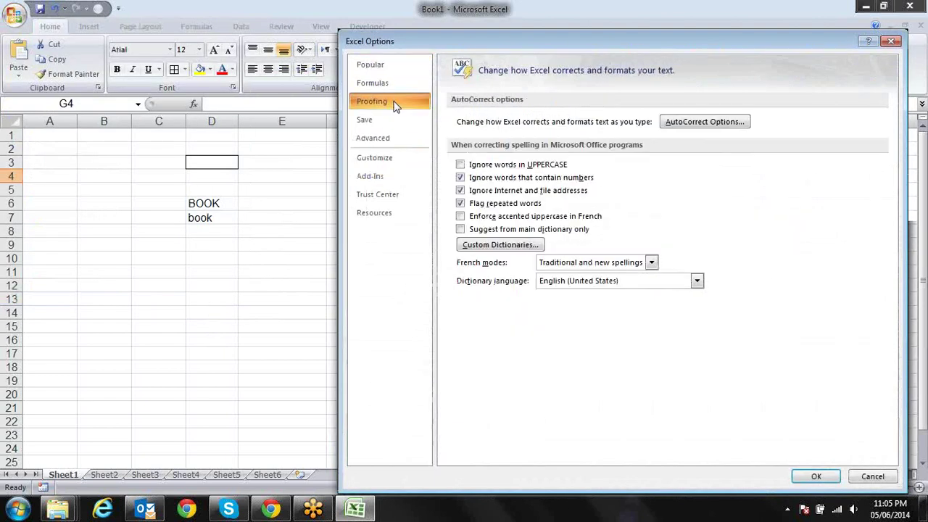
left_click(694, 124)
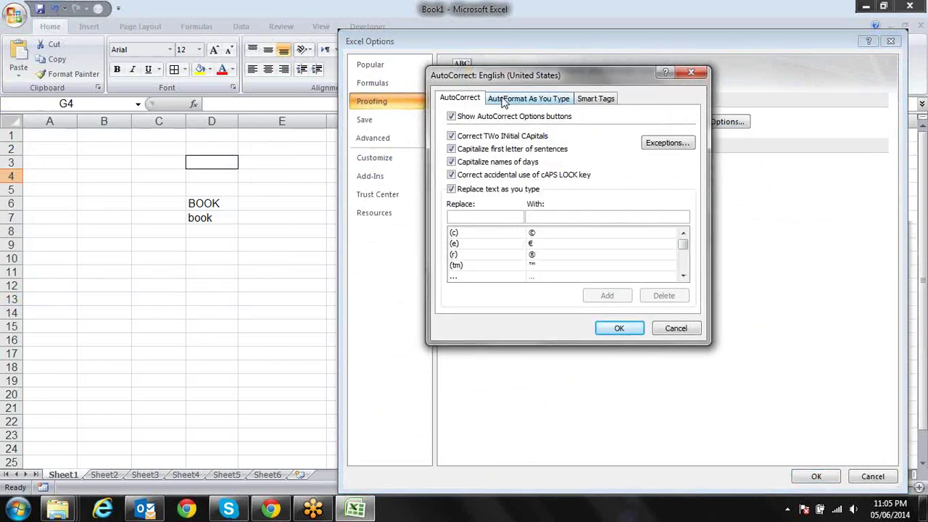
left_click(527, 102)
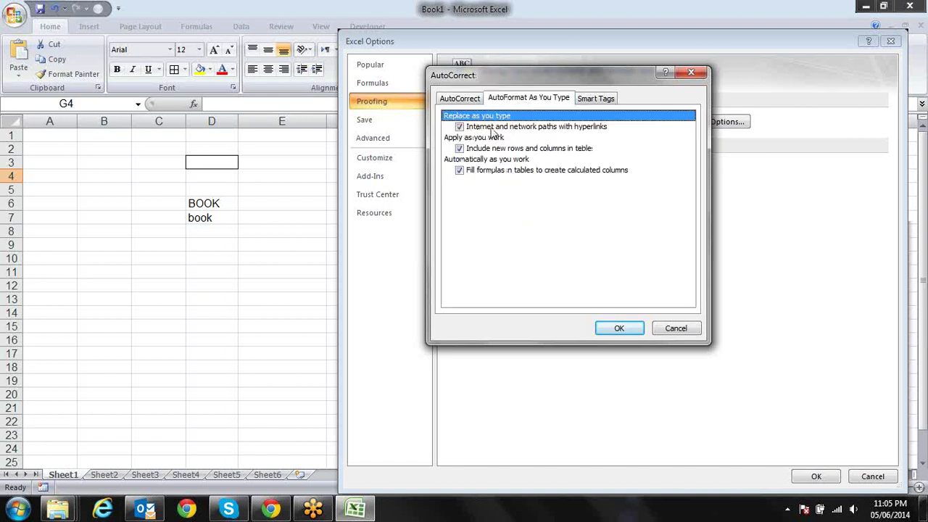
left_click(565, 128)
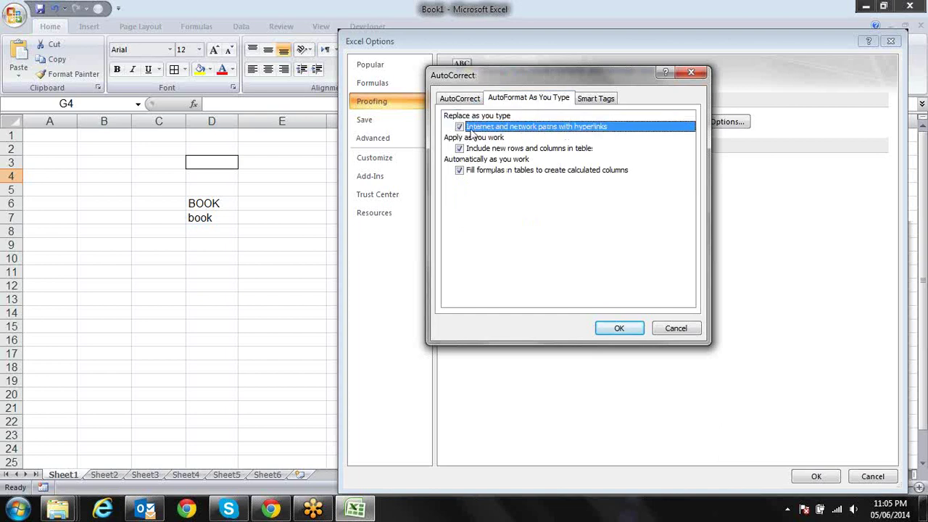
left_click(619, 328)
left_click(809, 477)
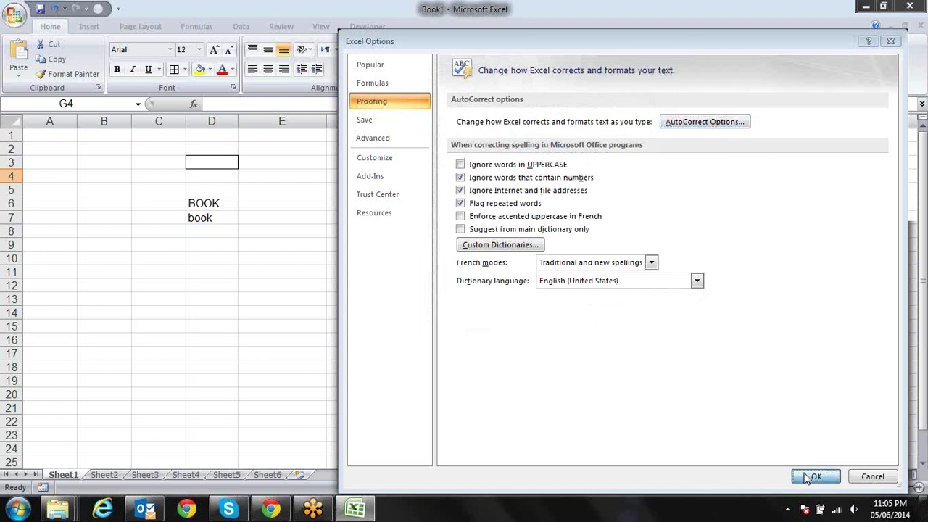
type("s@gm")
type(".com")
key("Return")
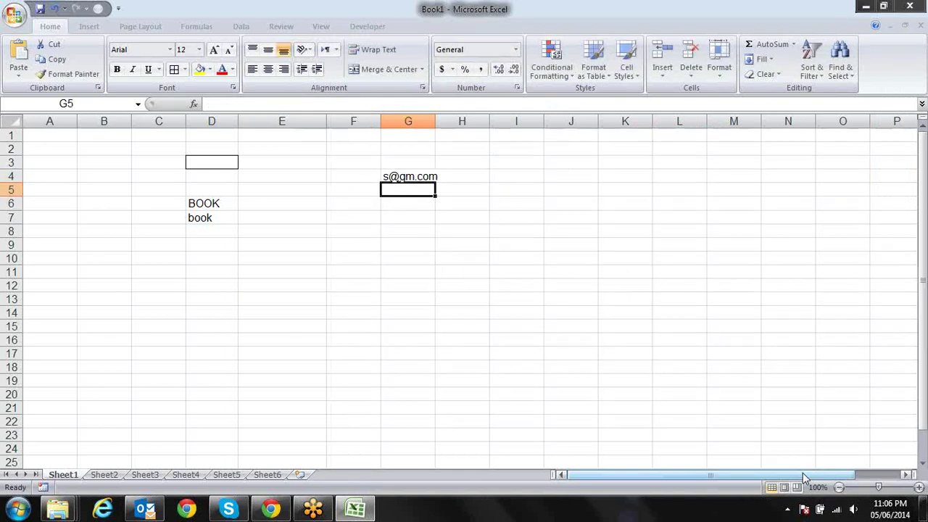
type("ww.")
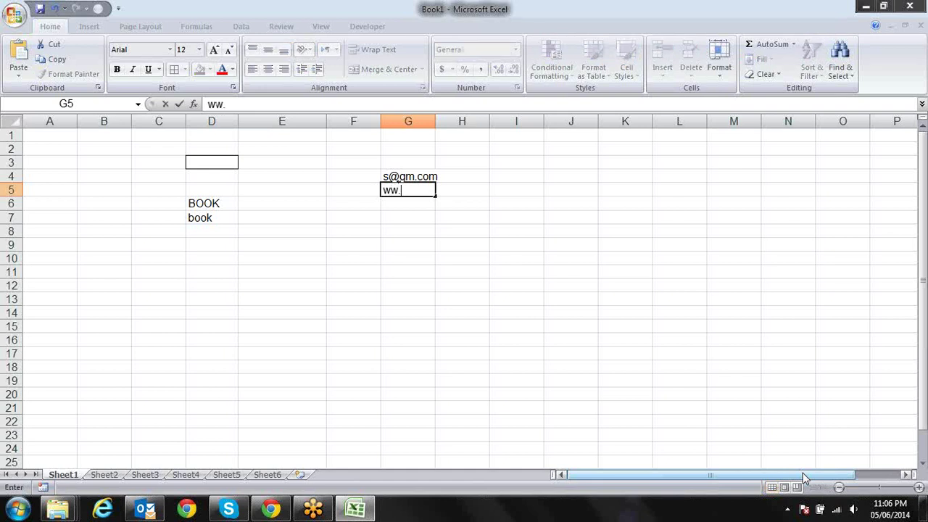
type("w.google.com")
key("Return")
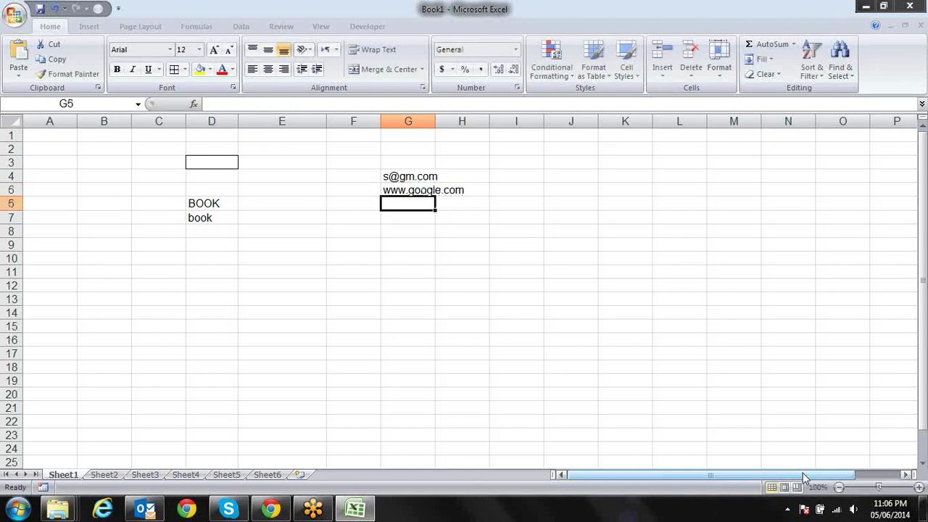
key("Up")
key("Up")
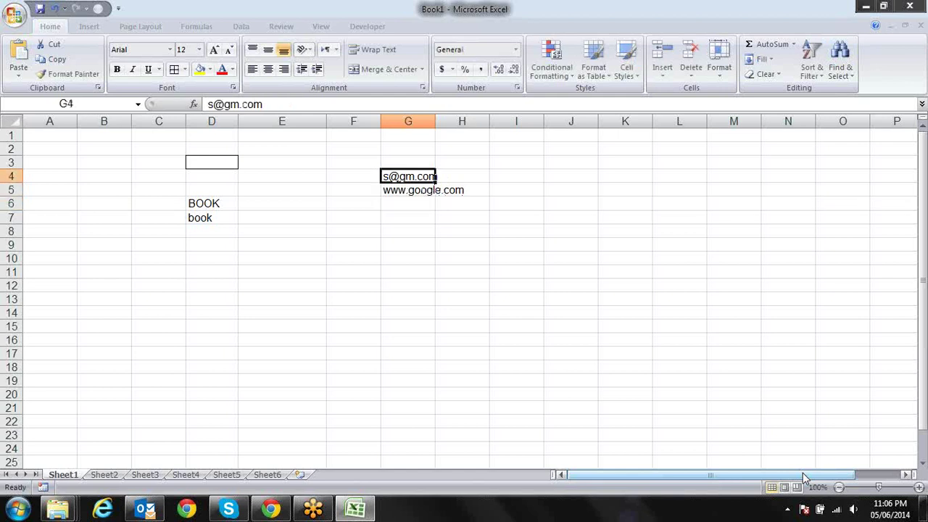
key("Down")
key("Down")
key("Up")
key("Up")
key("shift+Down")
key("Delete")
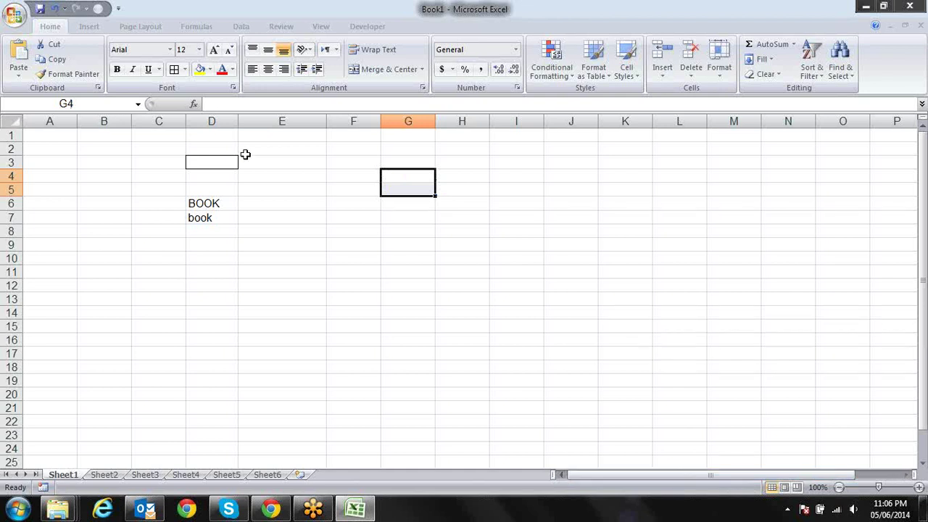
Re-check 'Internet and network paths with hyperlinks' in the AutoCorrect settings and select cell G3.
left_click(15, 16)
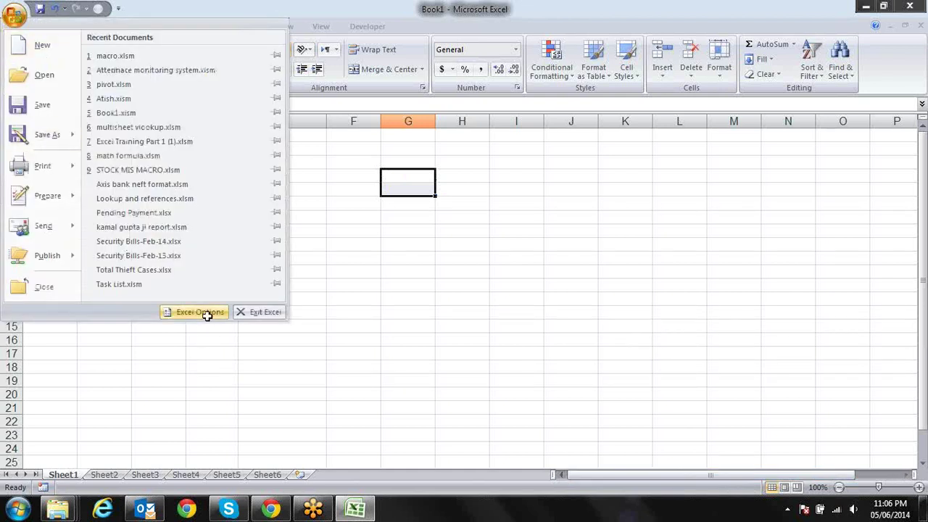
left_click(200, 311)
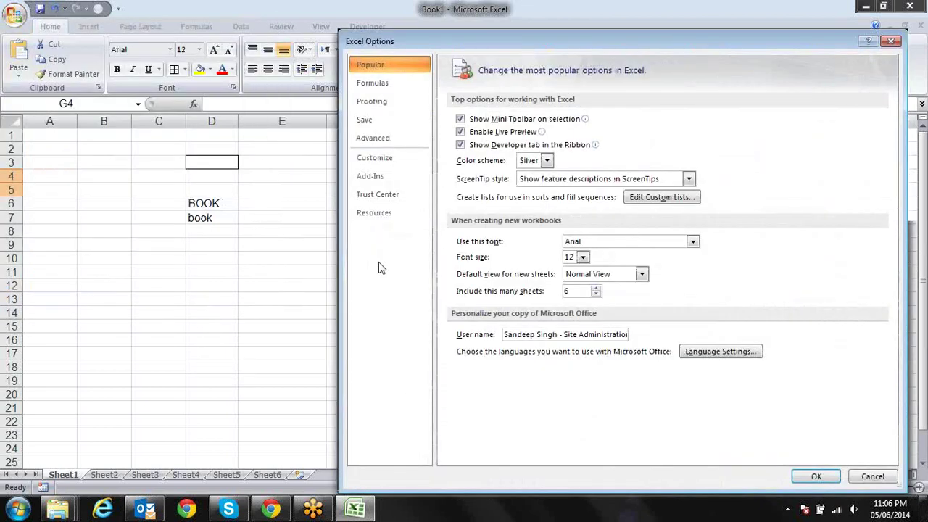
left_click(415, 101)
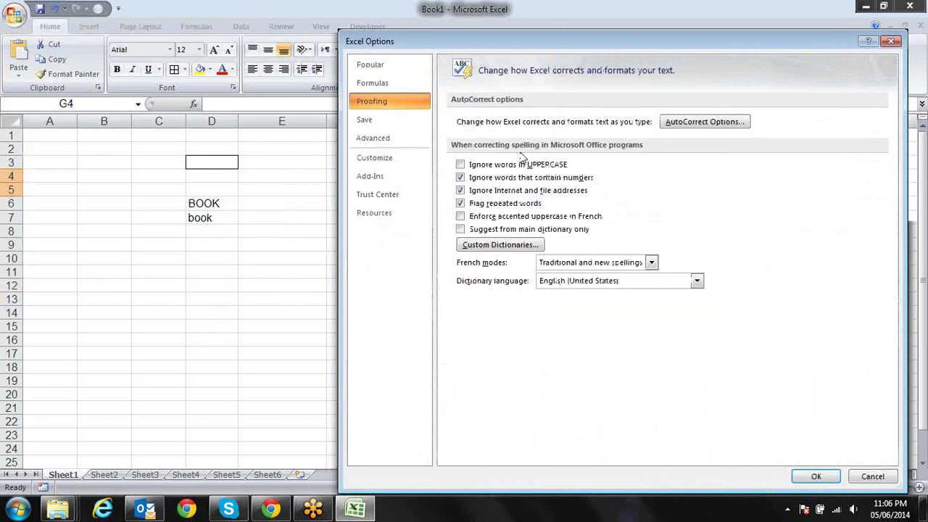
left_click(695, 123)
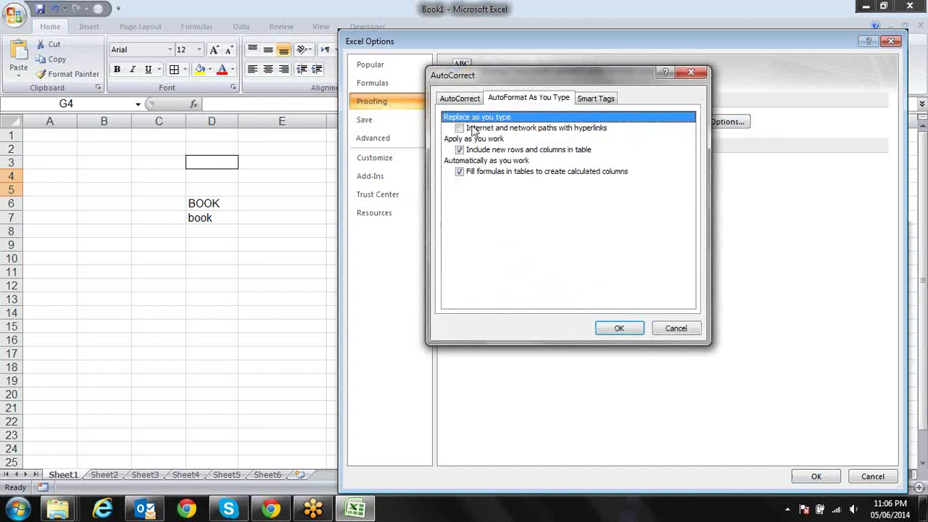
left_click(473, 130)
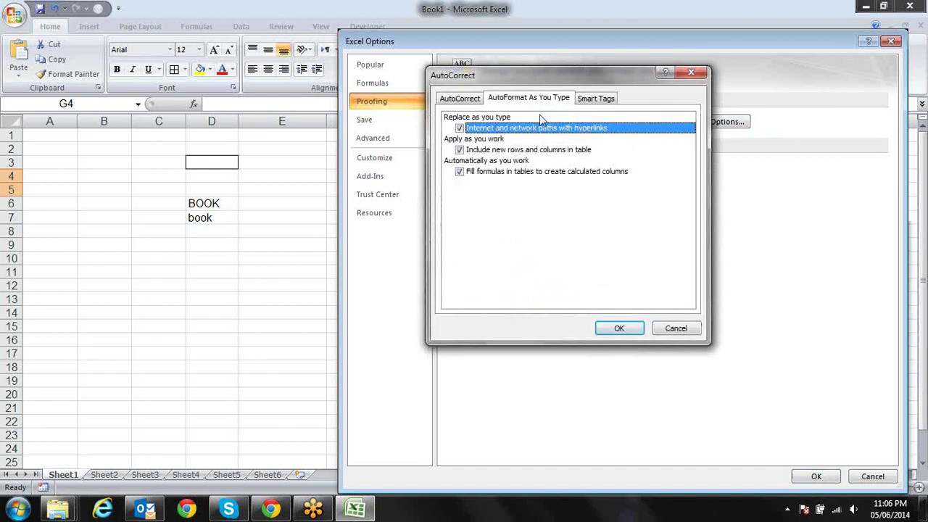
left_click(619, 327)
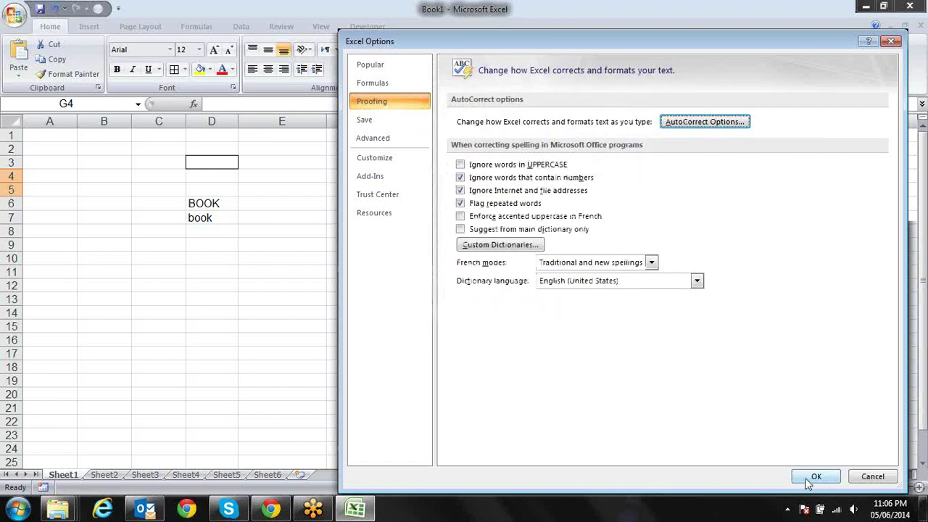
left_click(810, 479)
key("Up")
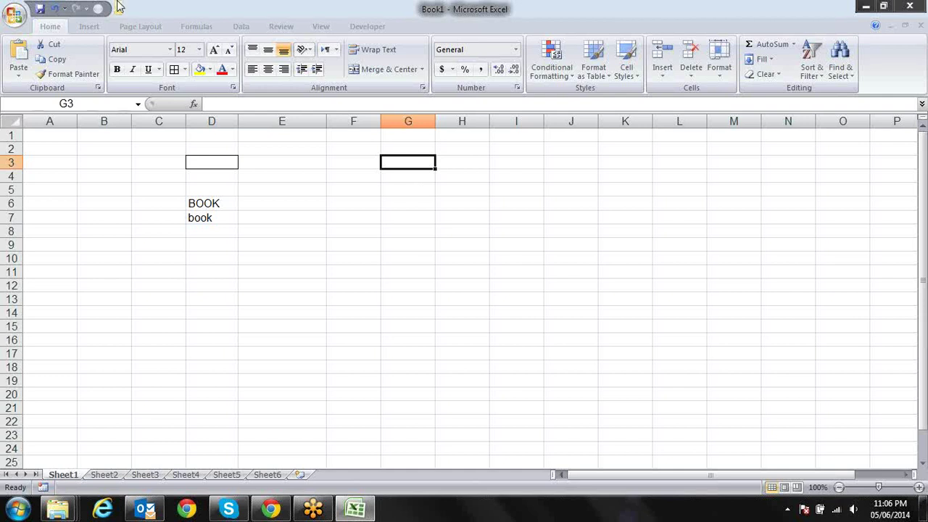
left_click(14, 15)
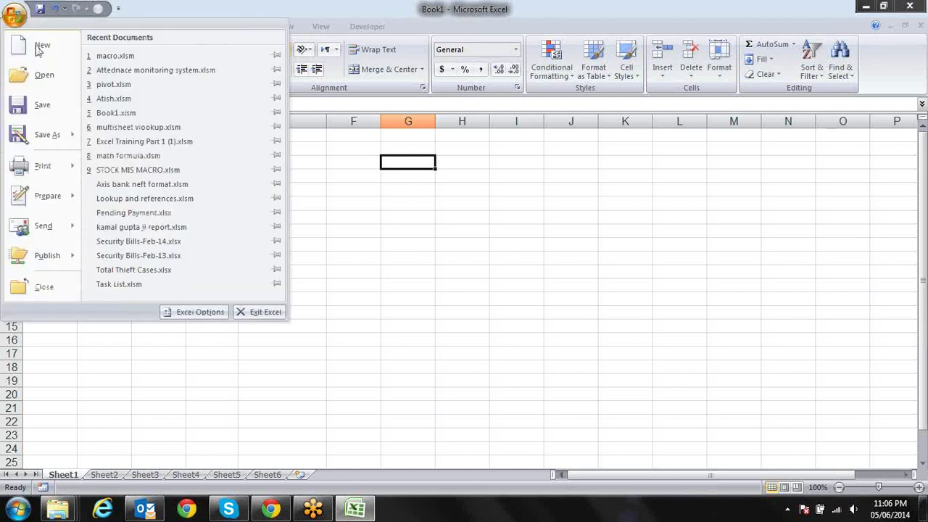
left_click(209, 313)
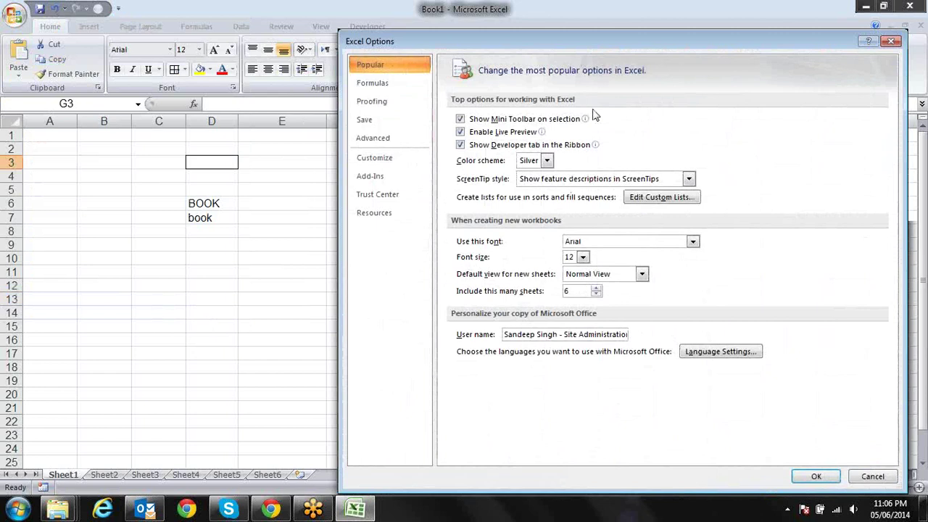
left_click_drag(630, 45, 502, 20)
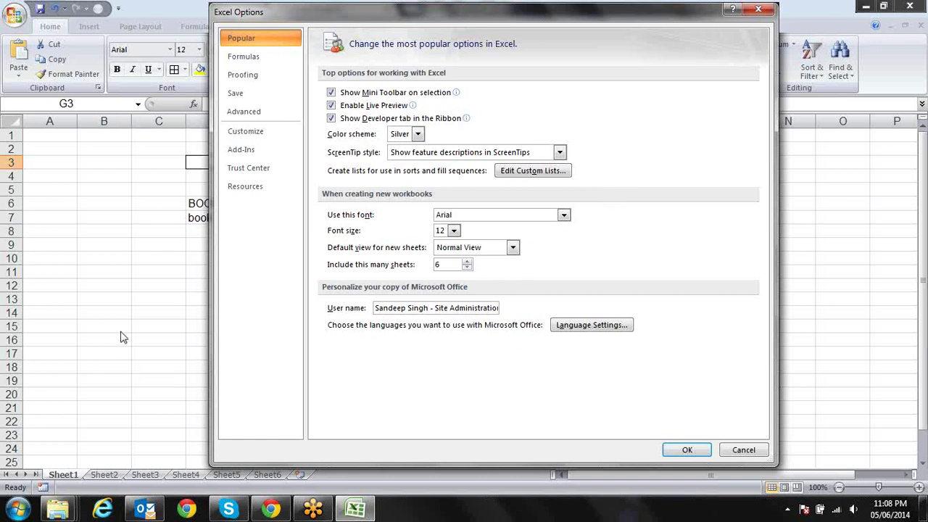
key("Escape")
Close the Options window and paste the captured screenshot onto the sheet near F10.
left_click(332, 256)
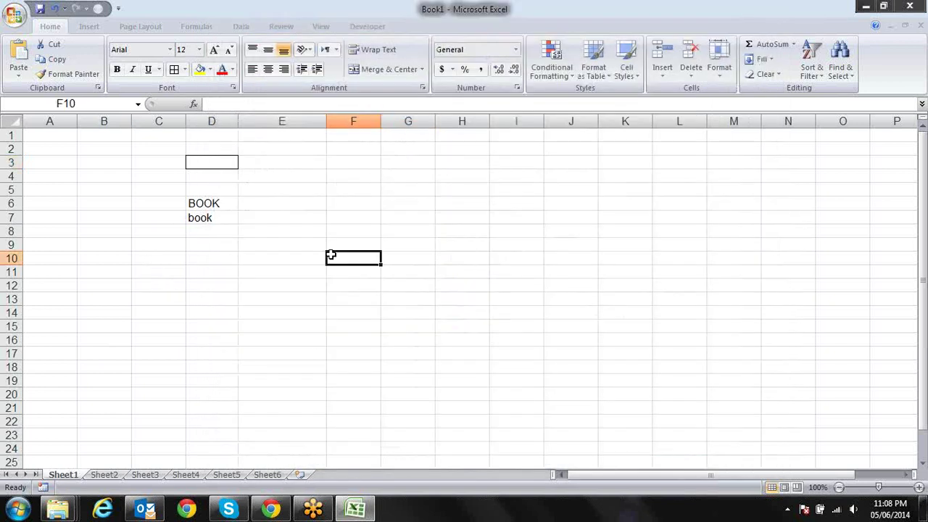
left_click(336, 202)
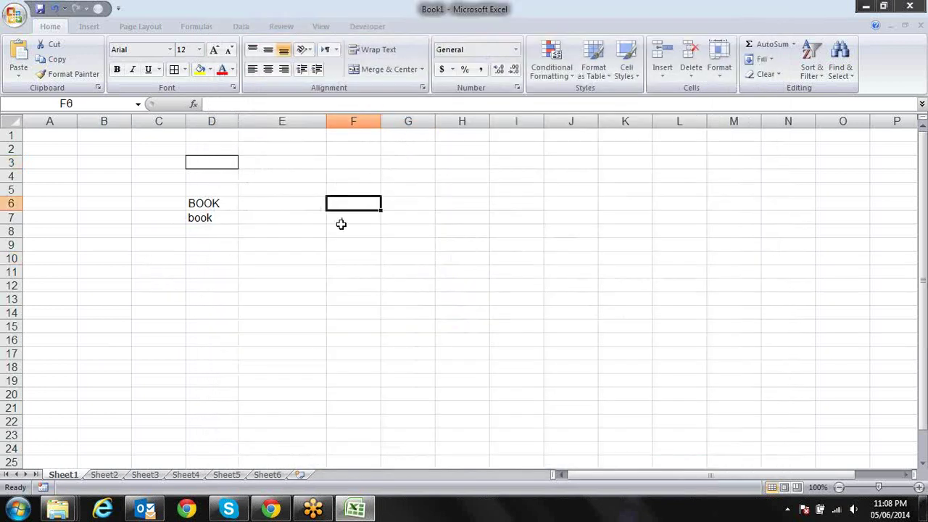
key("ctrl+v")
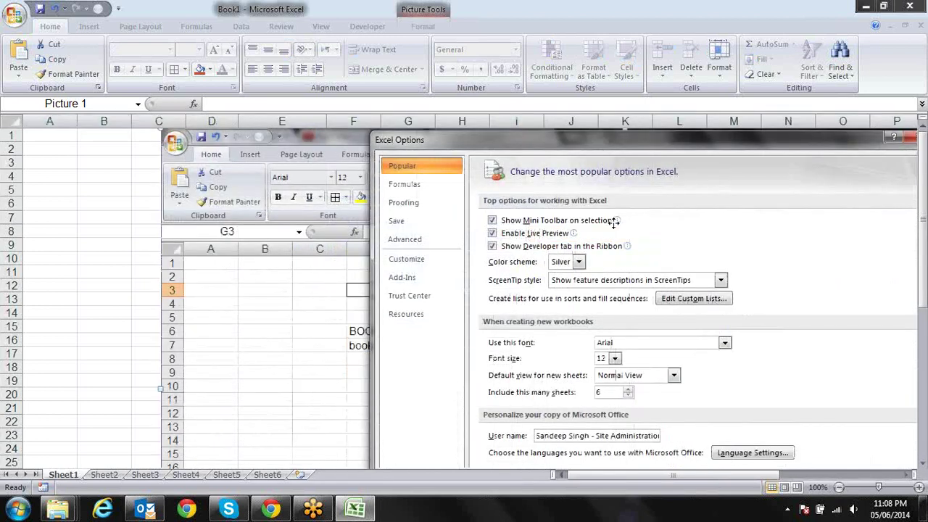
Drag the screenshot picture into a new position on the sheet, then bring Outlook forward.
left_click_drag(534, 207, 259, 185)
mouse_move(51, 174)
left_mouse_down()
mouse_move(315, 328)
mouse_move(385, 347)
left_mouse_up()
left_click_drag(558, 366, 428, 174)
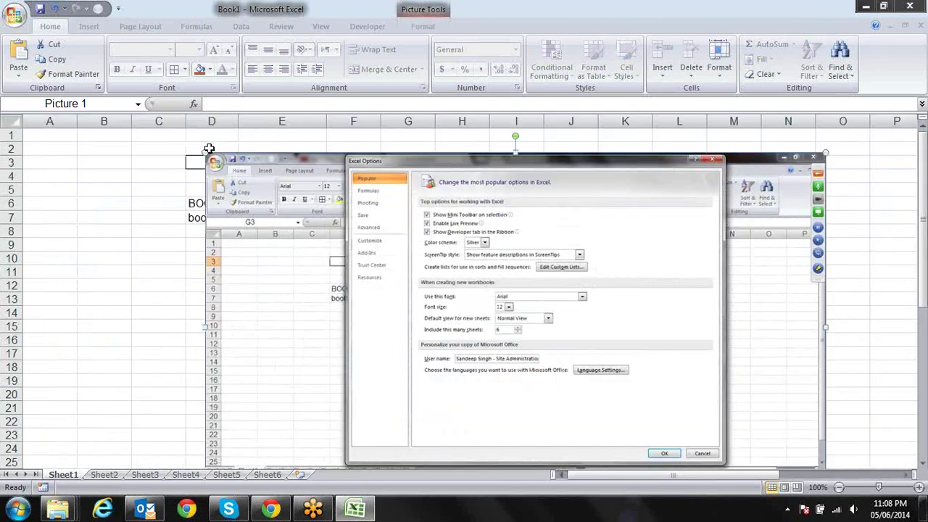
left_click_drag(226, 170, 285, 200)
left_click_drag(468, 264, 430, 238)
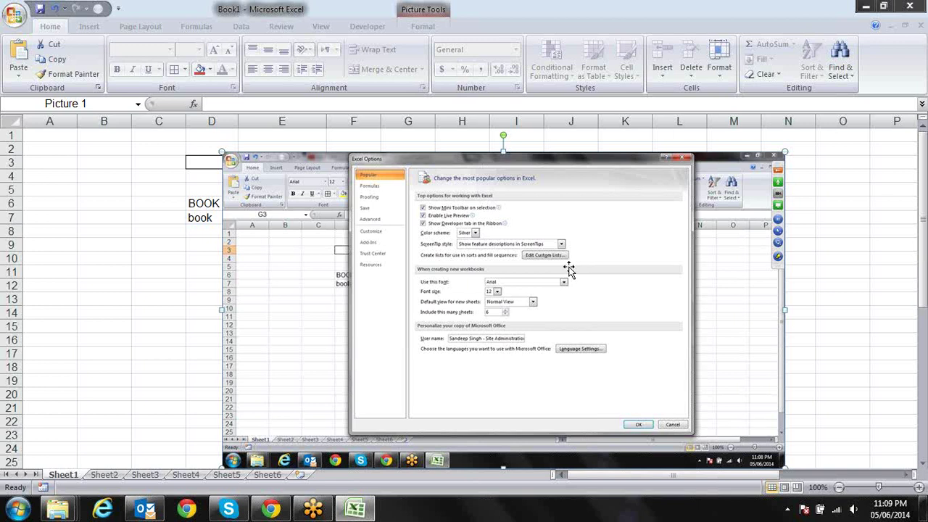
left_click(145, 510)
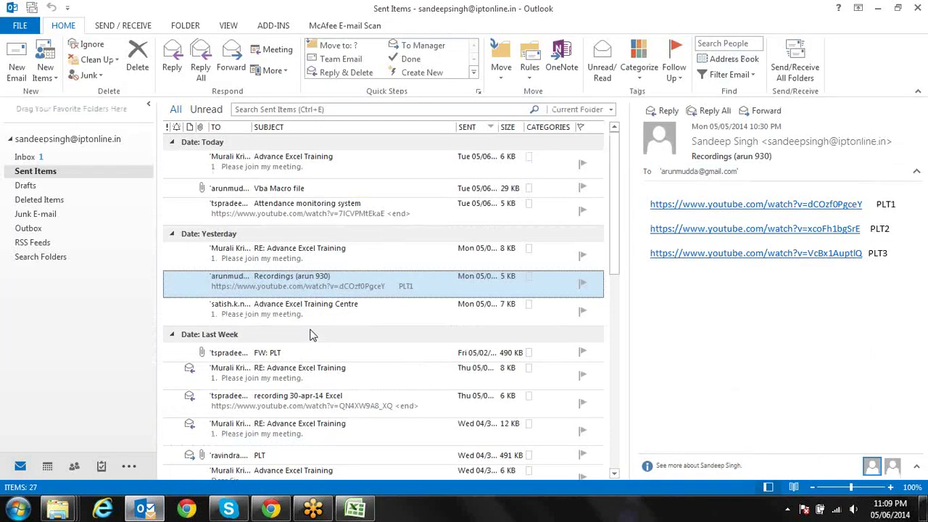
Show Outlook's Inbox folder.
left_click(85, 159)
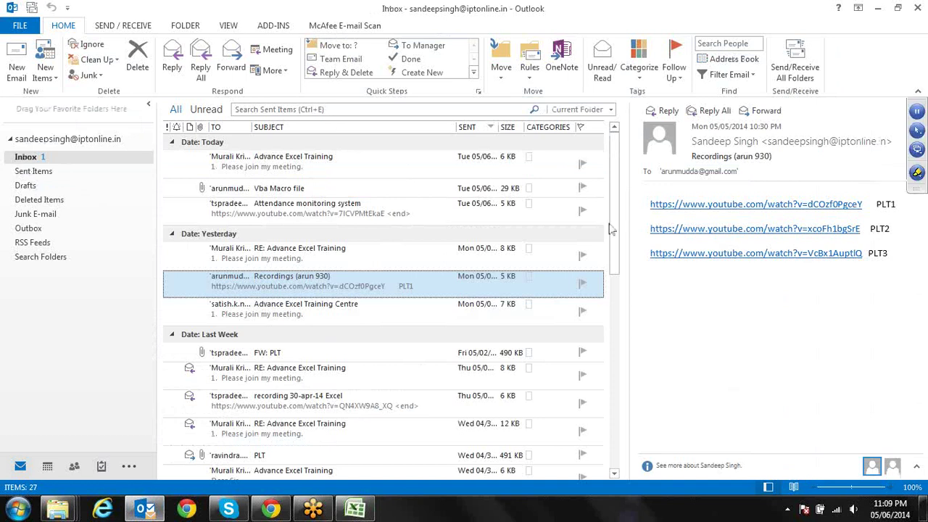
Return to Excel, delete the pasted Options screenshot, and open Excel Options on Proofing.
left_click(879, 8)
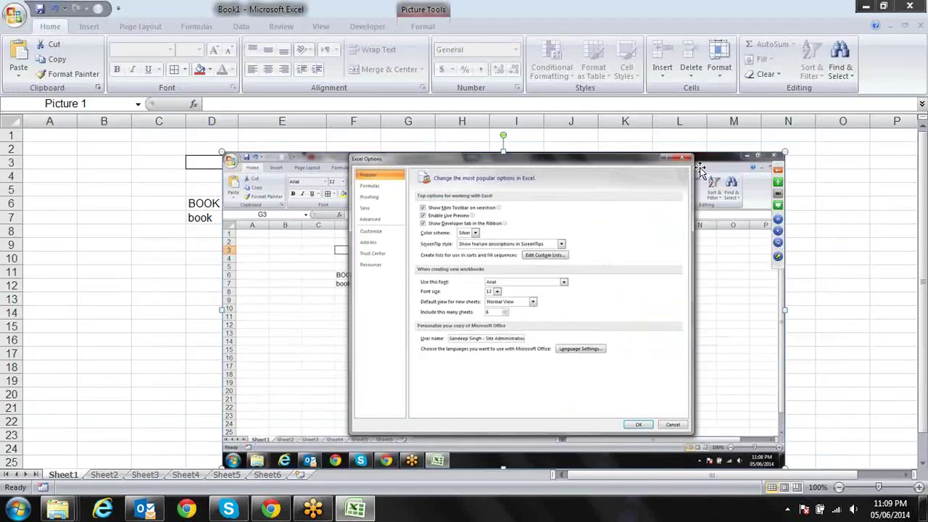
key("Delete")
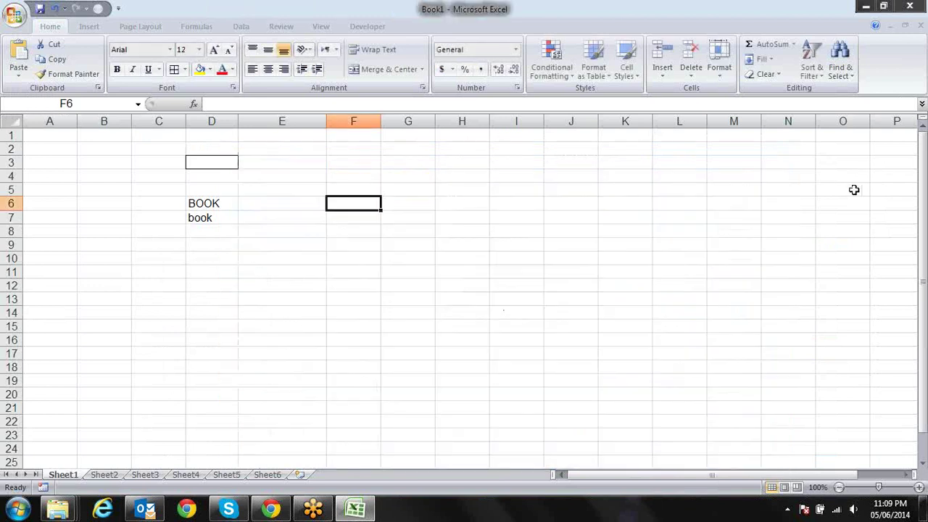
left_click(16, 15)
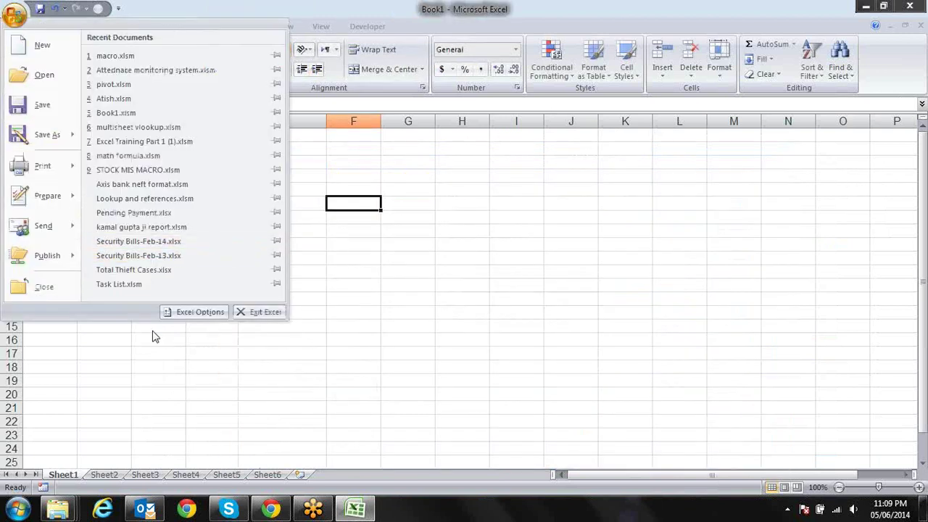
left_click(194, 313)
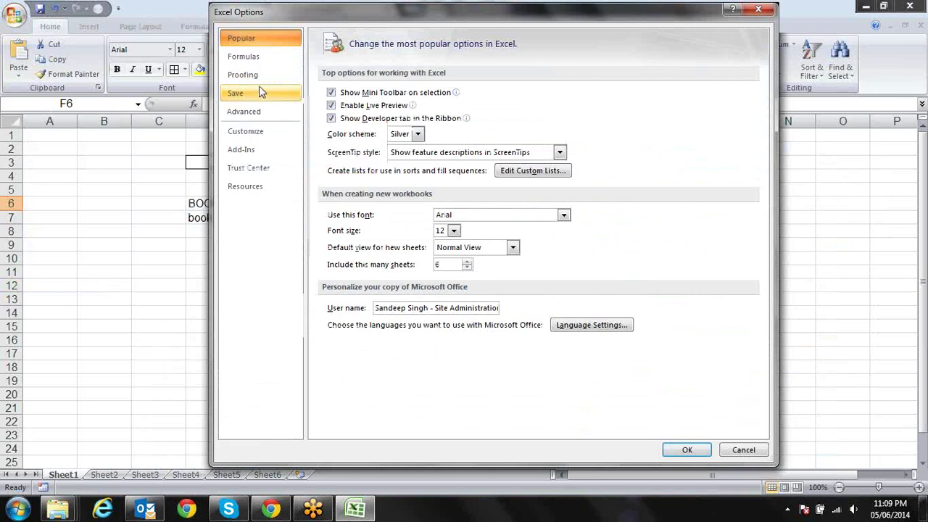
left_click(260, 77)
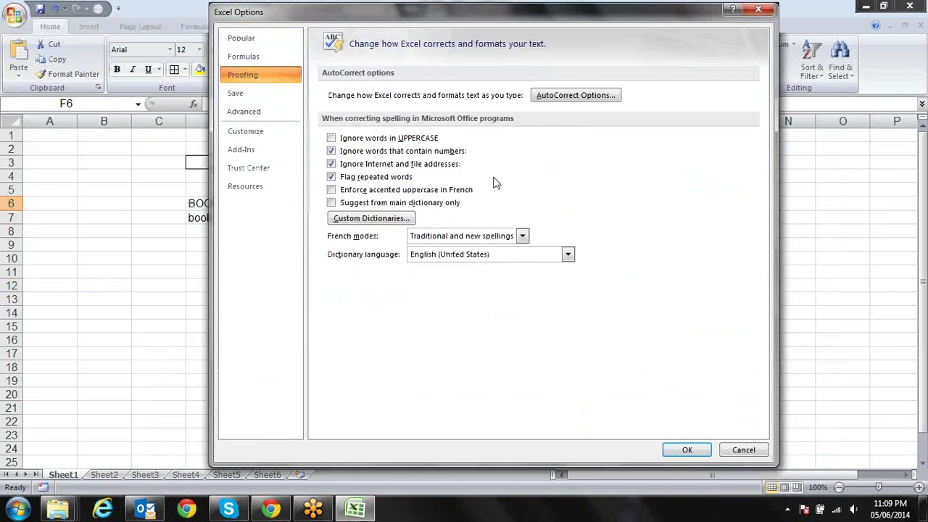
View the AutoCorrect replacement list, then close the dialogs and select cell F3.
left_click(585, 95)
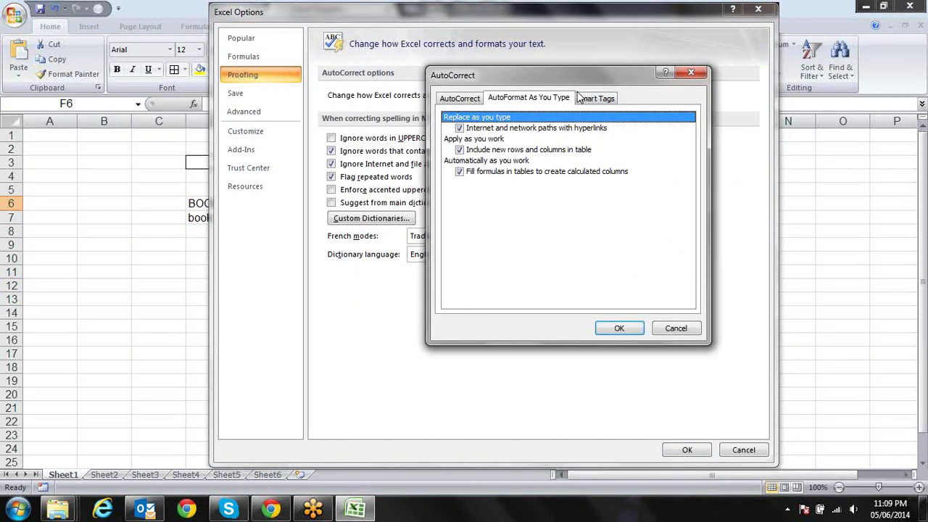
key("Escape")
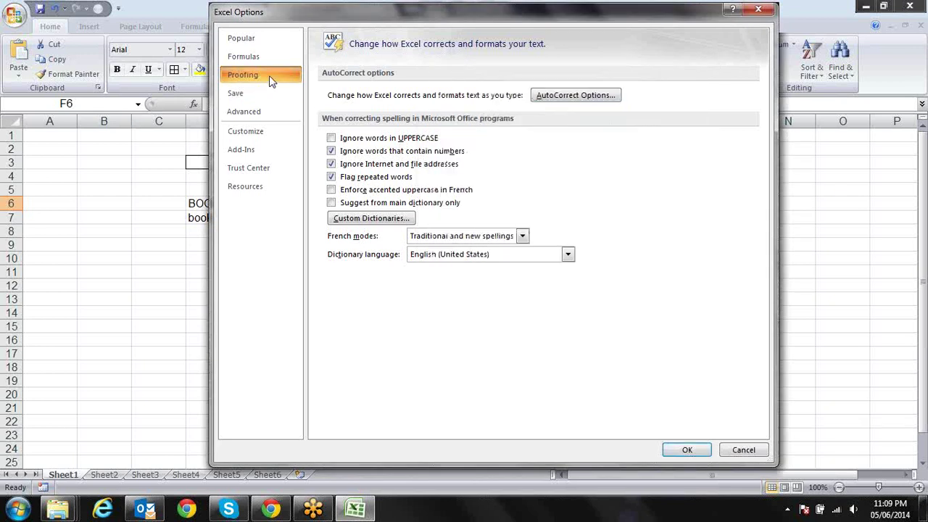
left_click(599, 98)
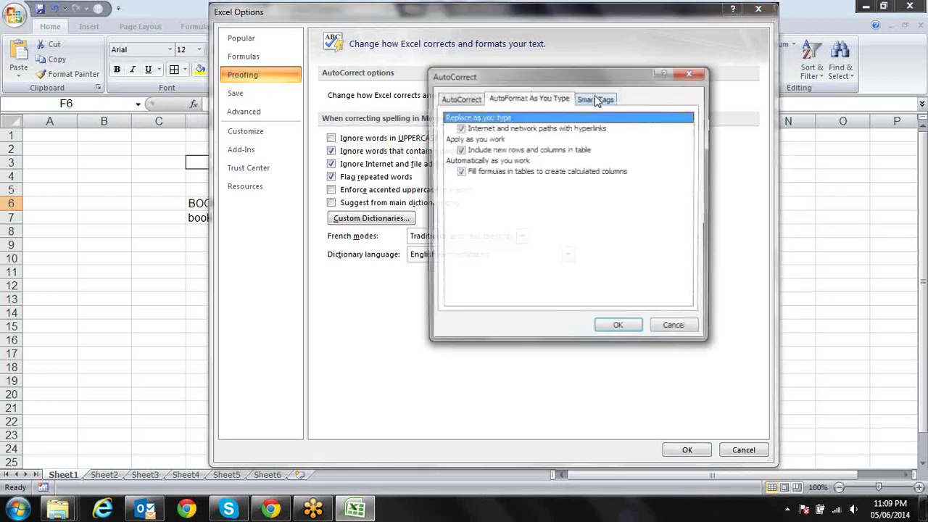
left_click(482, 101)
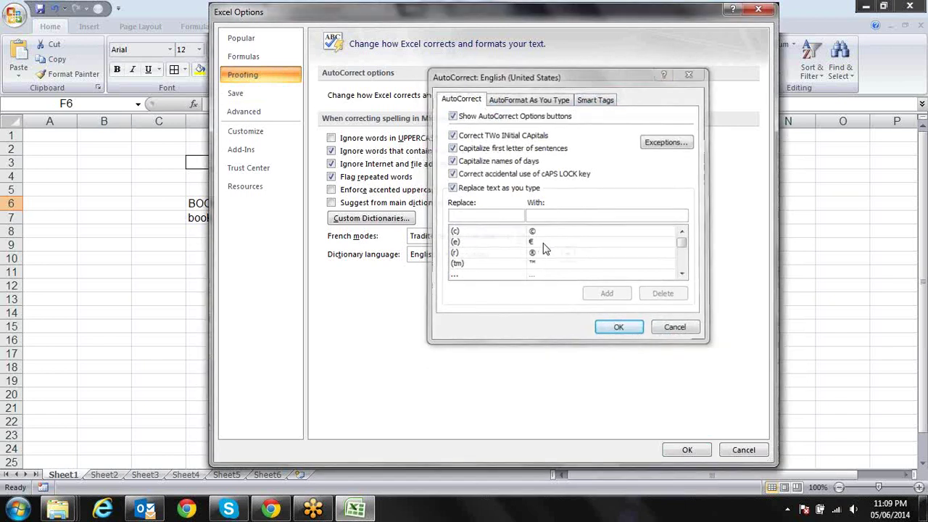
key("Up")
key("Up")
key("Up")
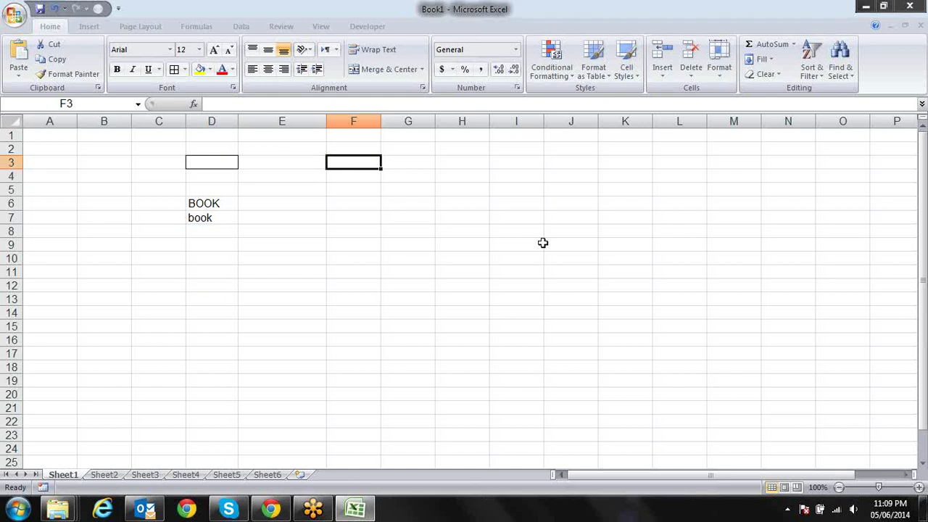
Enter (C) in F3 and (R) in F4 so AutoCorrect converts them to © and ®.
type("(C)")
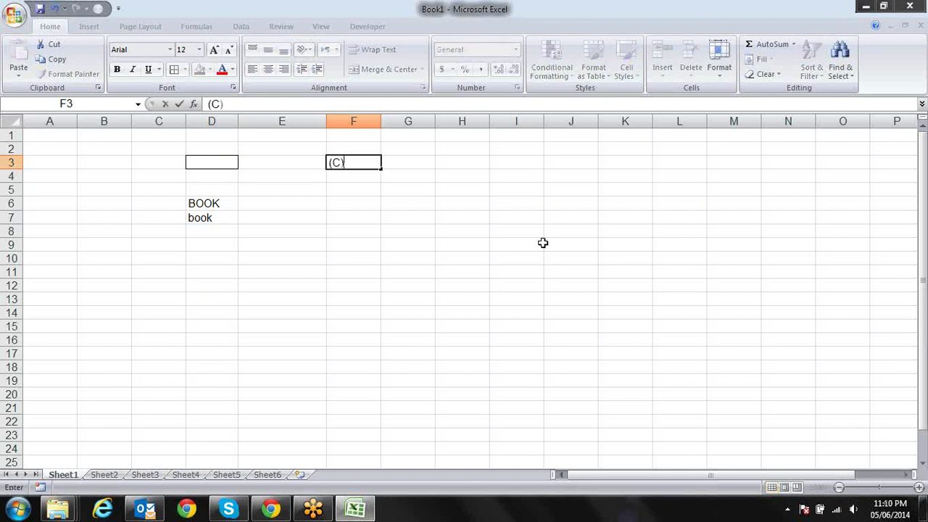
key("Return")
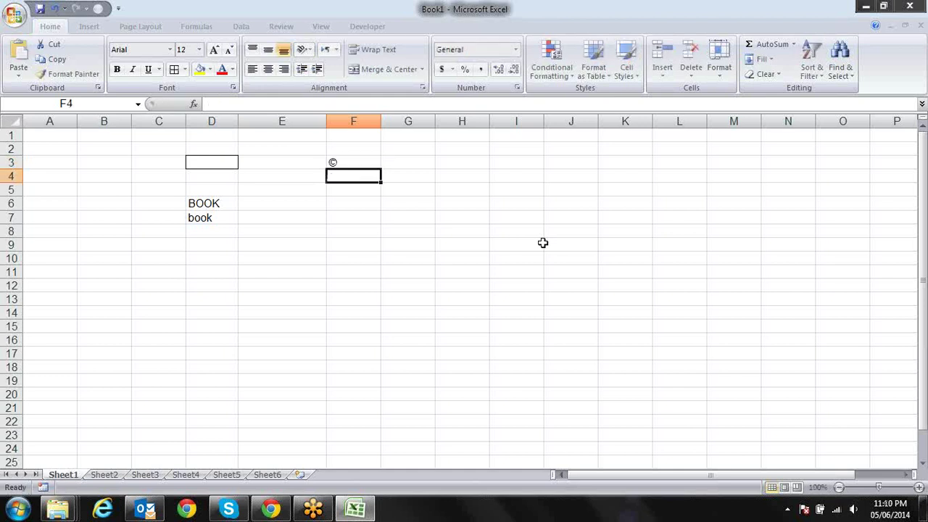
key("Up")
key("Down")
type("(R)")
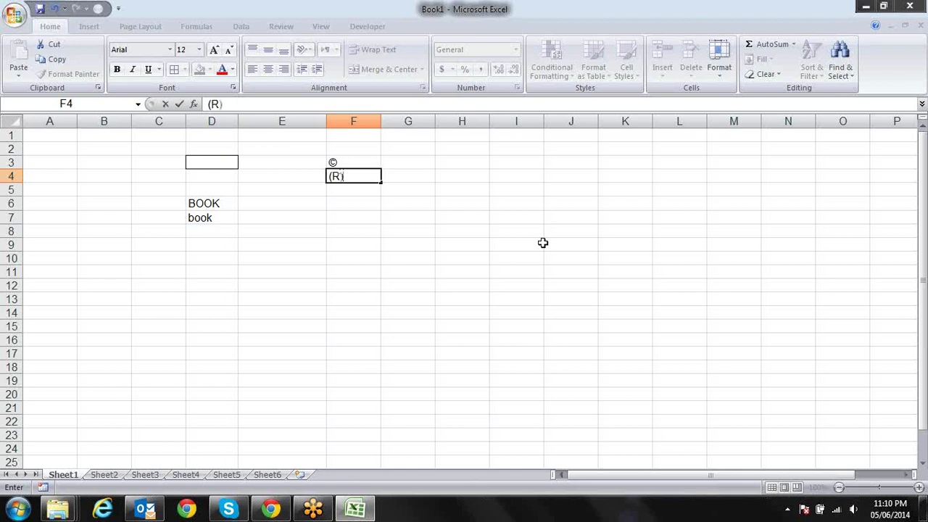
key("Return")
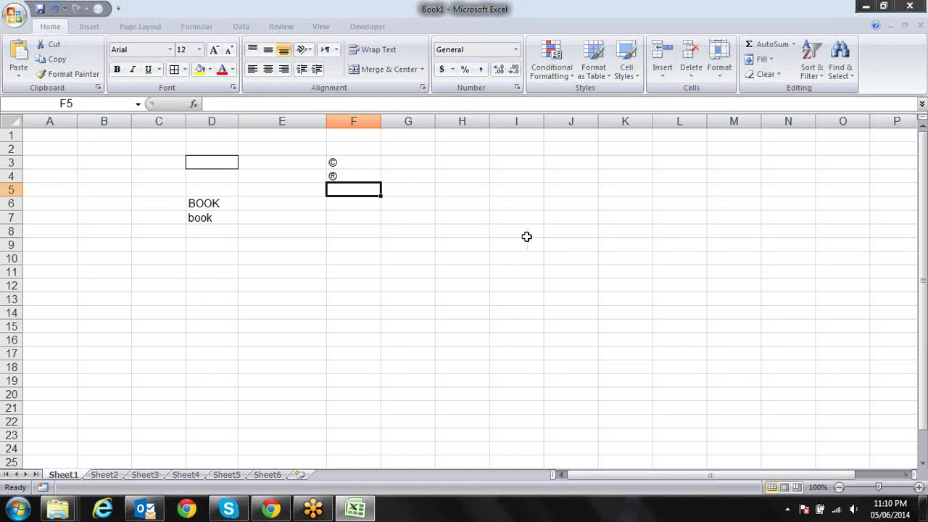
Uncheck 'Replace text as you type' in the AutoCorrect settings.
left_click(8, 14)
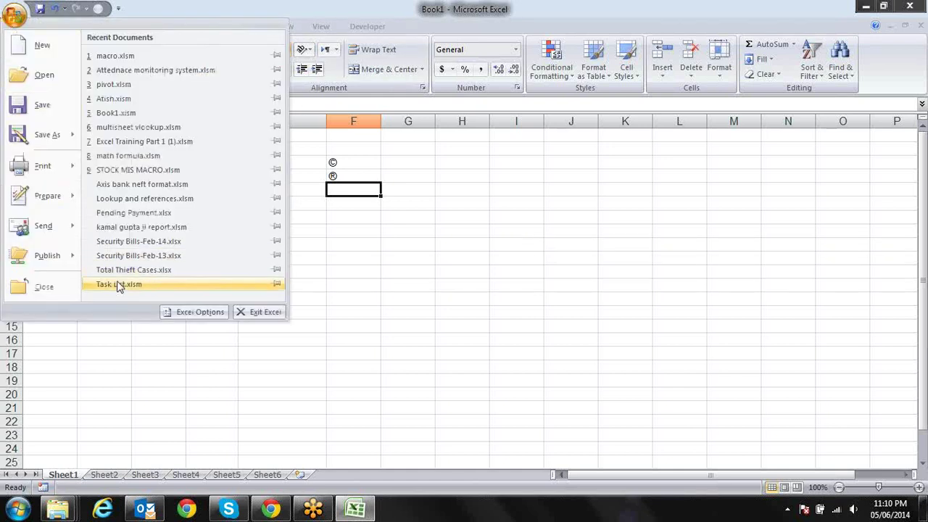
left_click(206, 312)
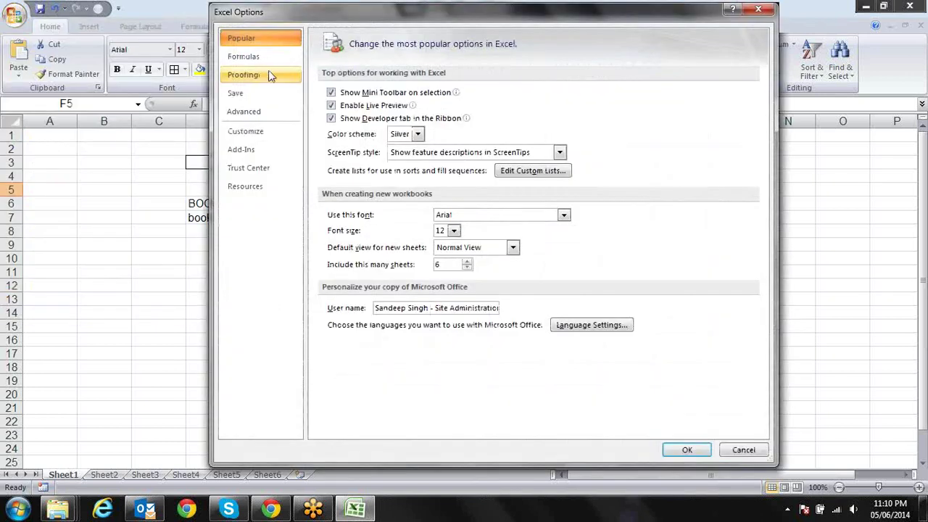
left_click(268, 78)
left_click(586, 97)
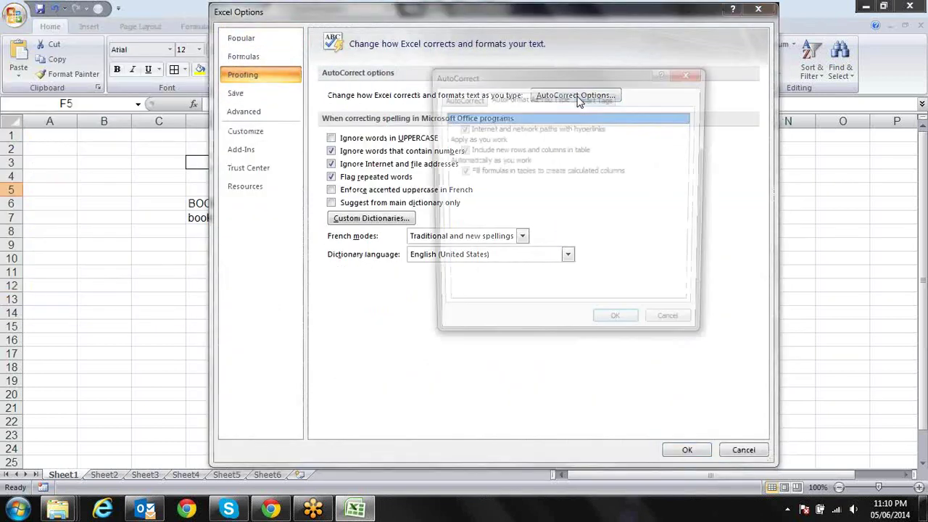
left_click(471, 98)
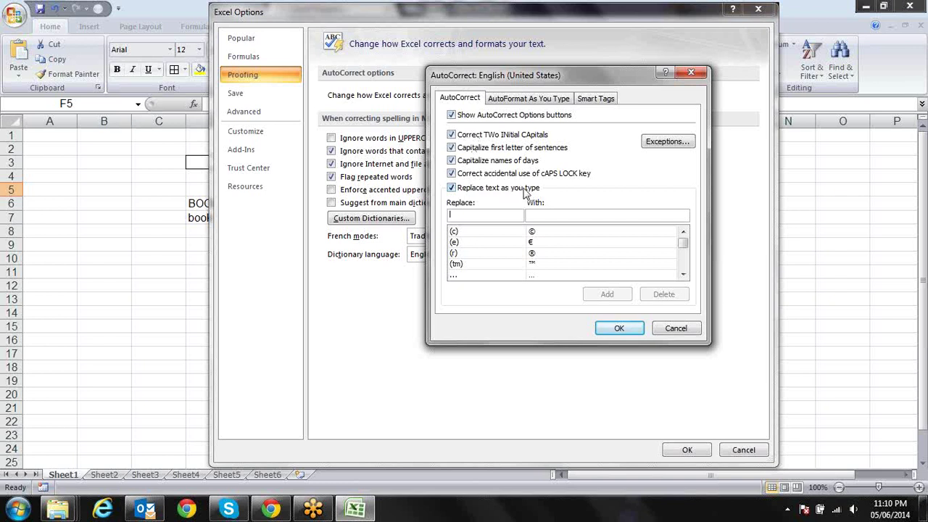
left_click(452, 188)
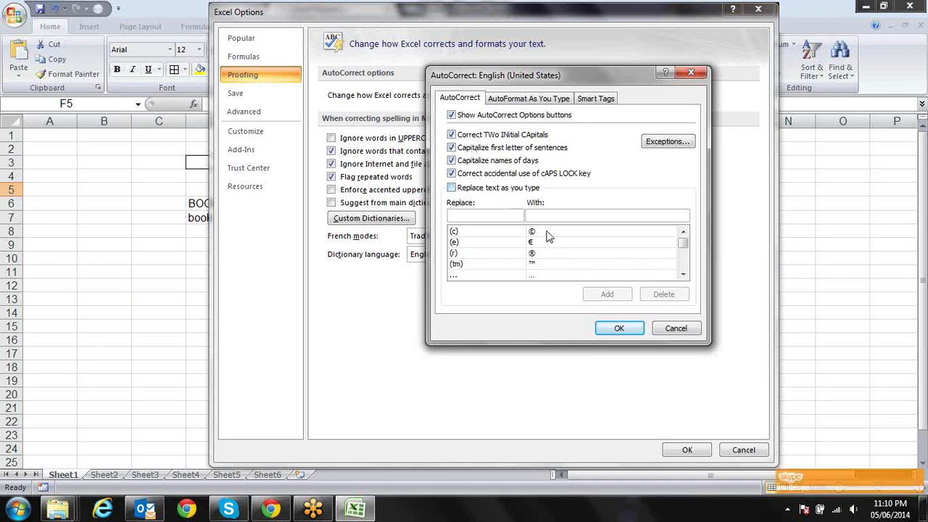
left_click(616, 328)
left_click(682, 450)
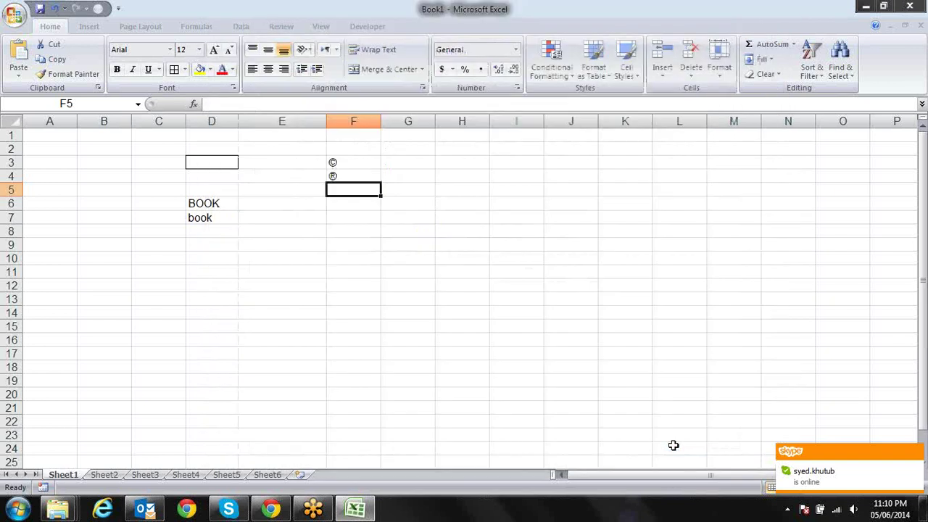
Enter (C) in F5 and (R) in F6, which now stay as literal text.
type("(C)")
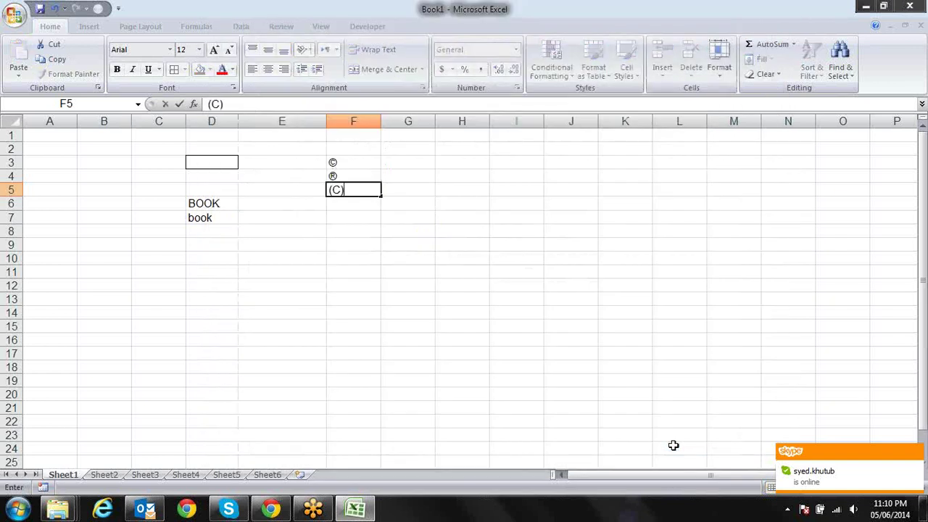
key("Return")
type("(R")
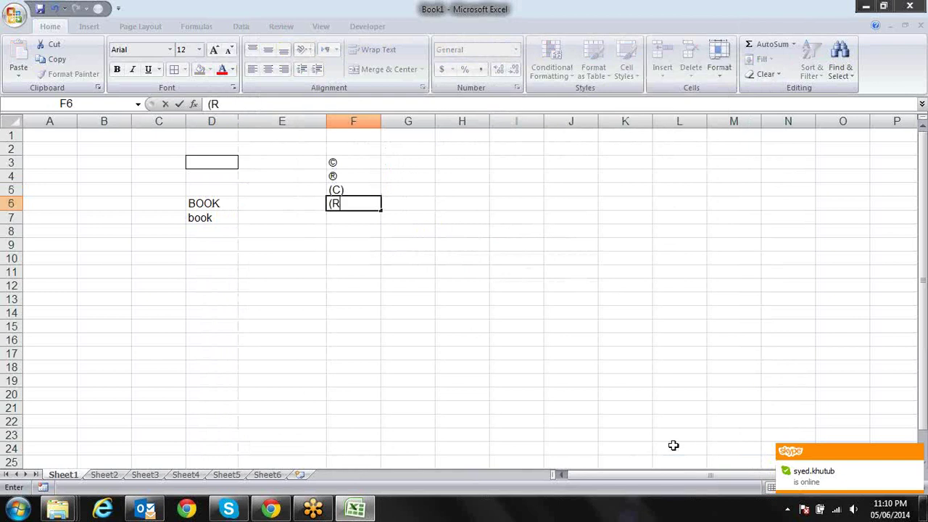
type(")")
key("Return")
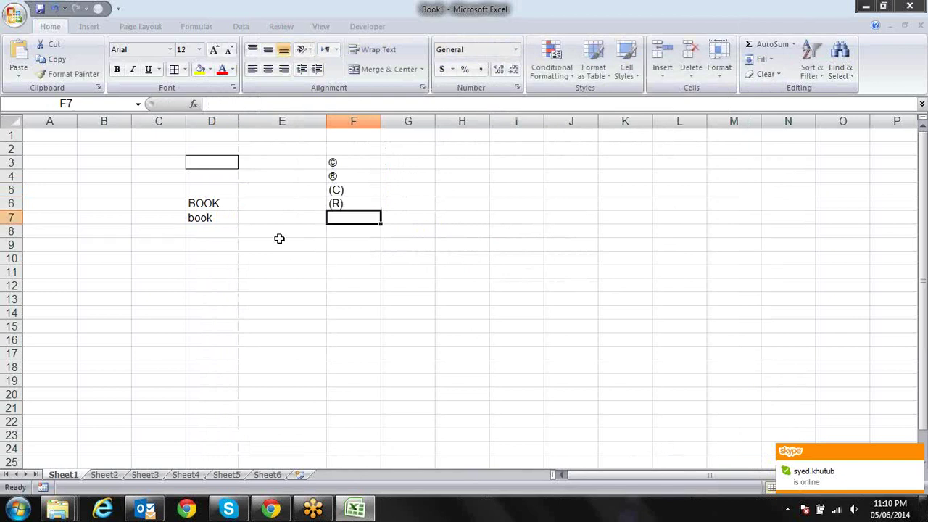
left_click(15, 16)
left_click(194, 313)
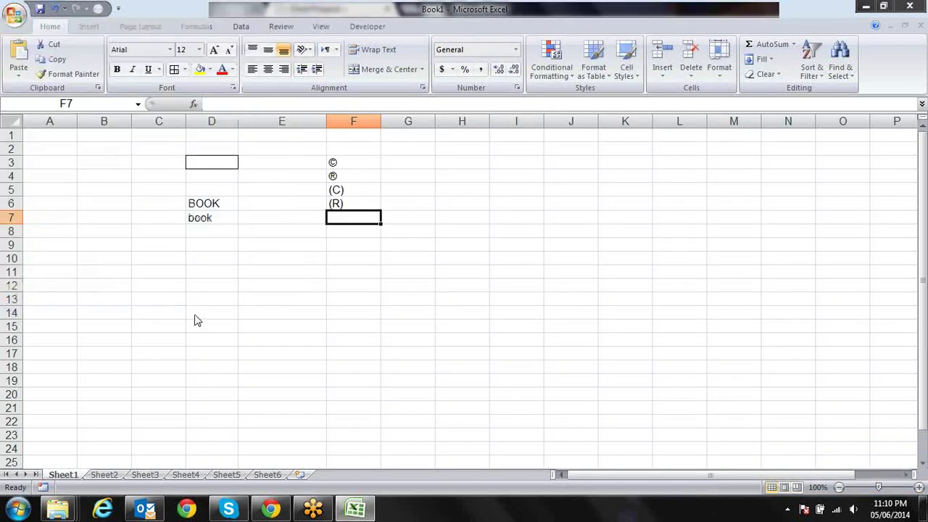
Turn 'Replace text as you type' back on and clear the Replace and With boxes.
left_click(289, 75)
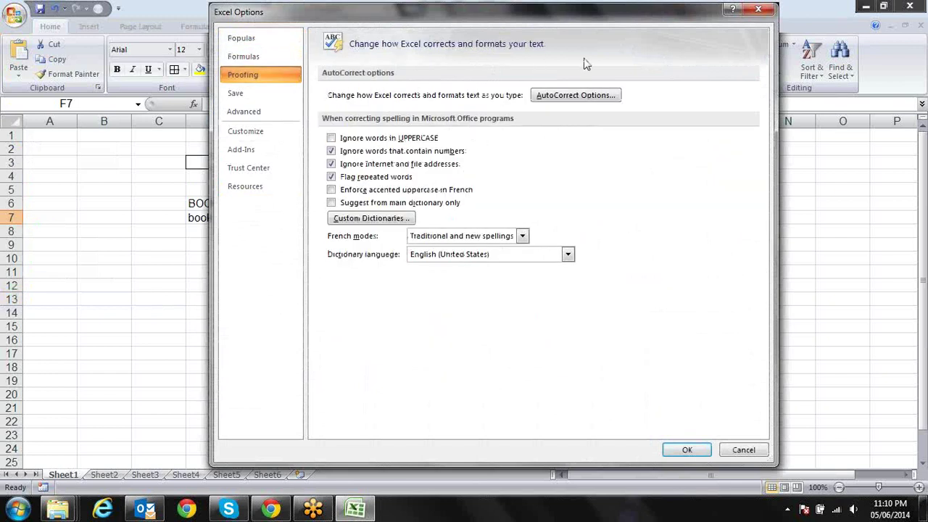
left_click(574, 95)
left_click(498, 191)
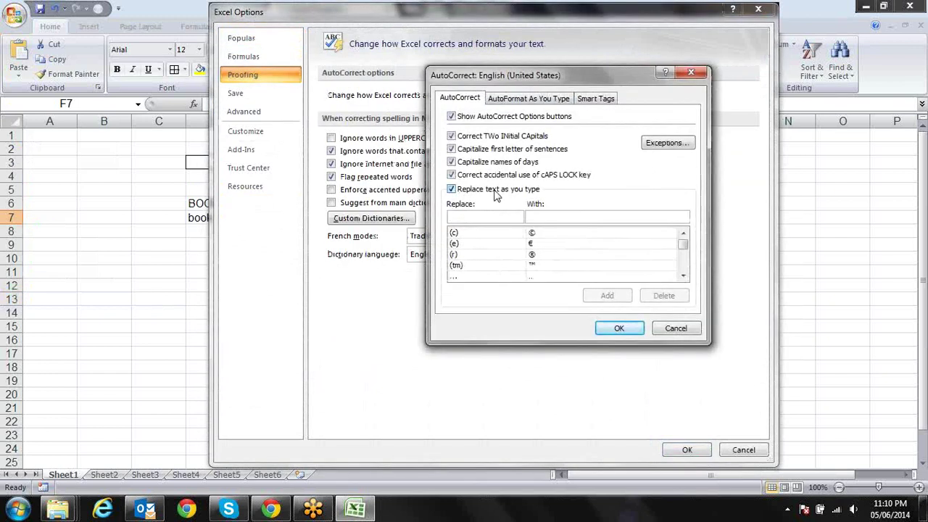
left_click(463, 234)
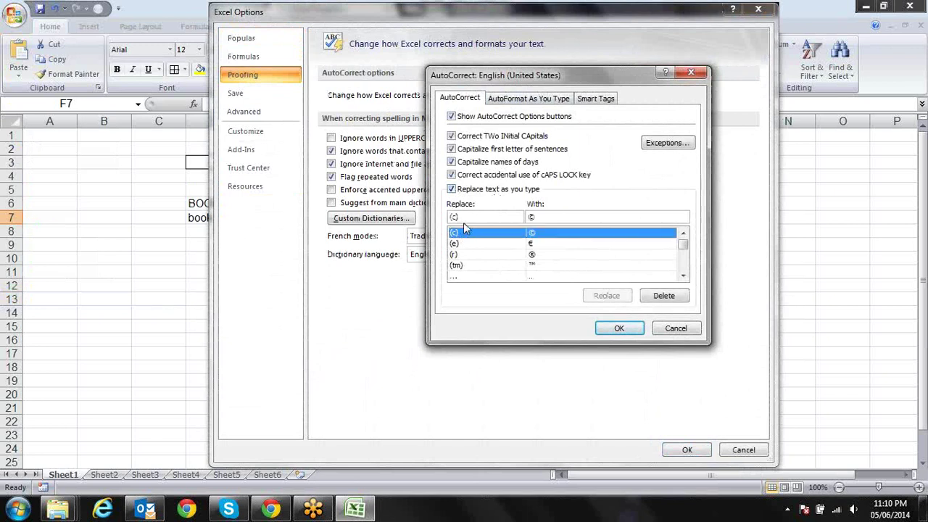
double_click(530, 218)
left_click(498, 217)
left_click_drag(479, 217, 440, 223)
key("BackSpace")
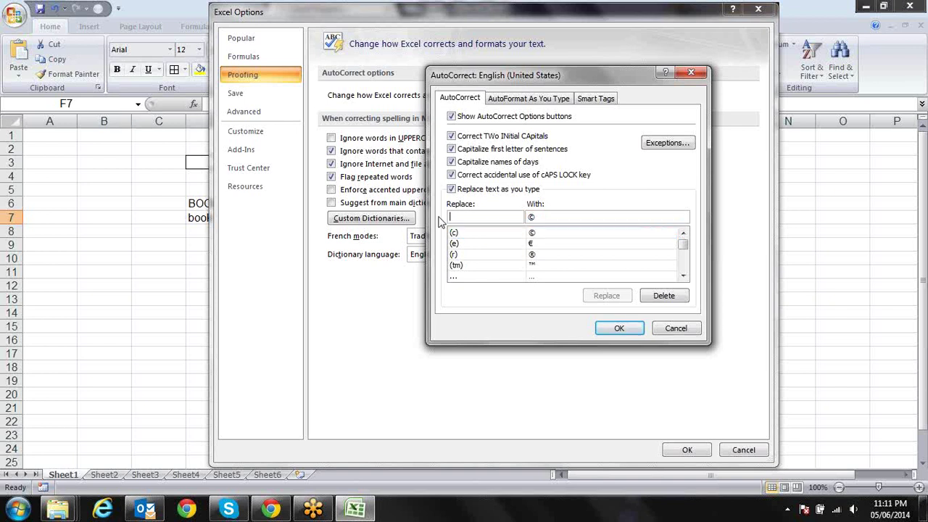
key("Tab")
key("BackSpace")
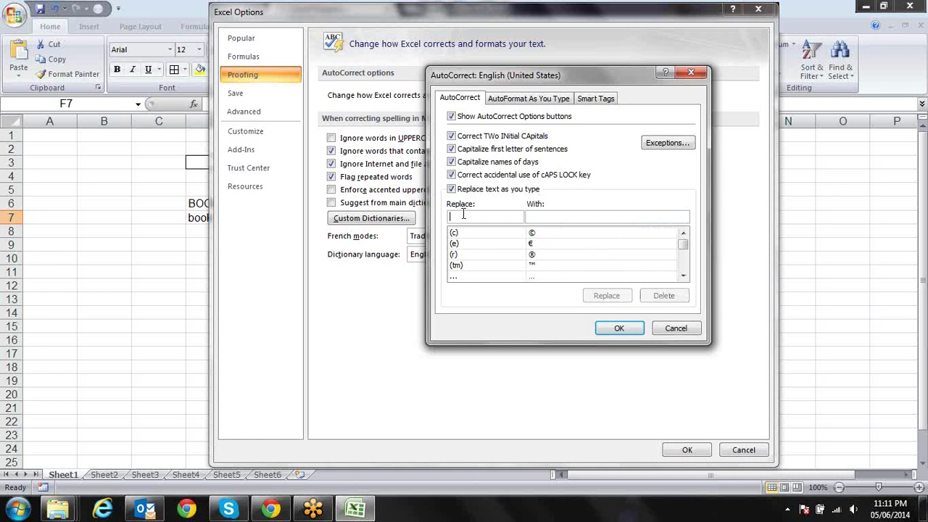
Add an AutoCorrect entry replacing nk with a person's full name, confirming both dialogs.
type("nk")
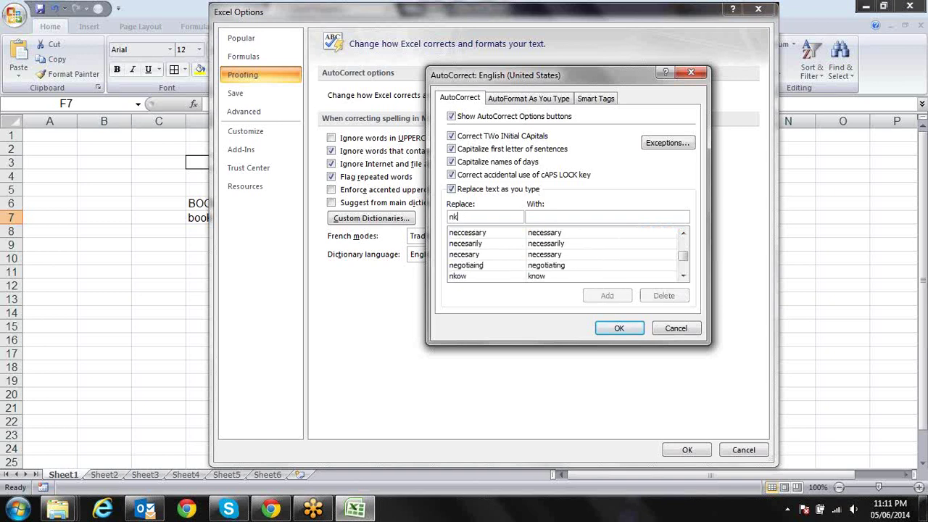
key("Tab")
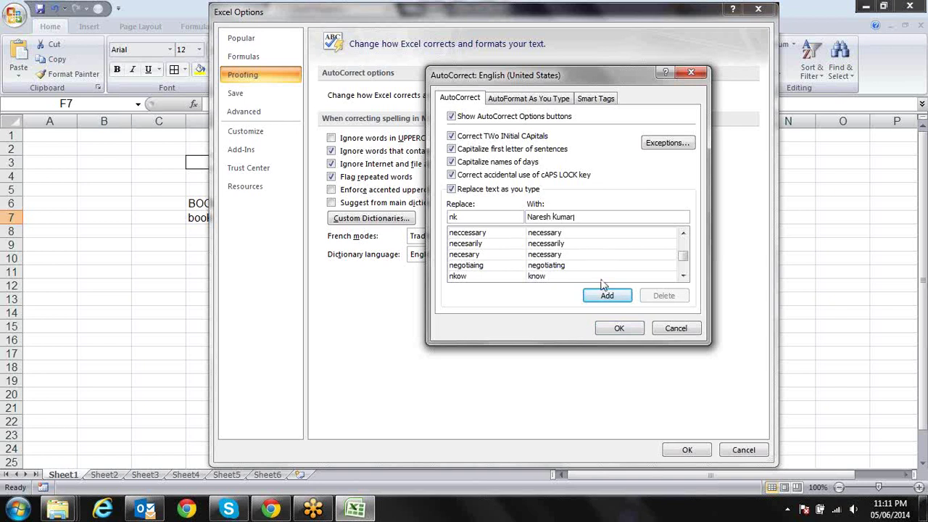
left_click(607, 295)
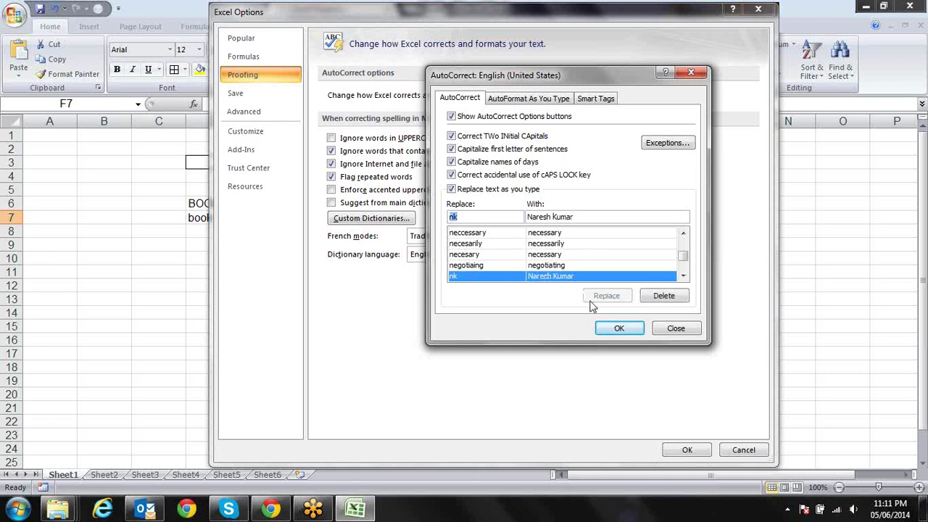
left_click(620, 329)
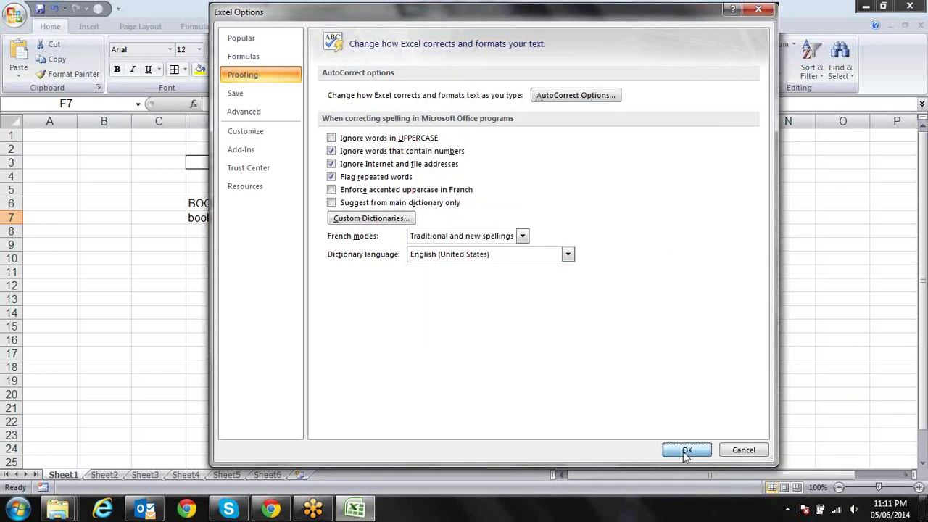
left_click(685, 449)
Test the nk and sw shortcuts in F7 and F8, which expand to the full name and Site Administration Wing.
type("nk")
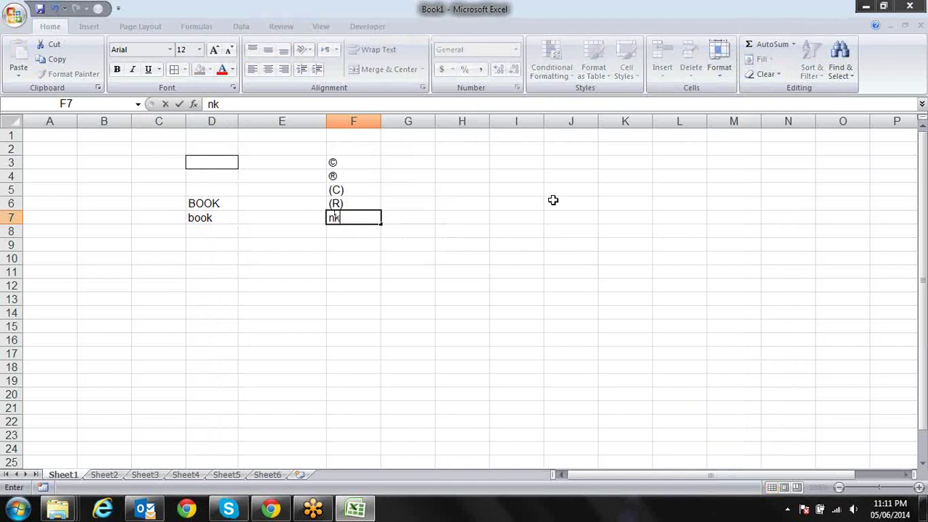
key("Return")
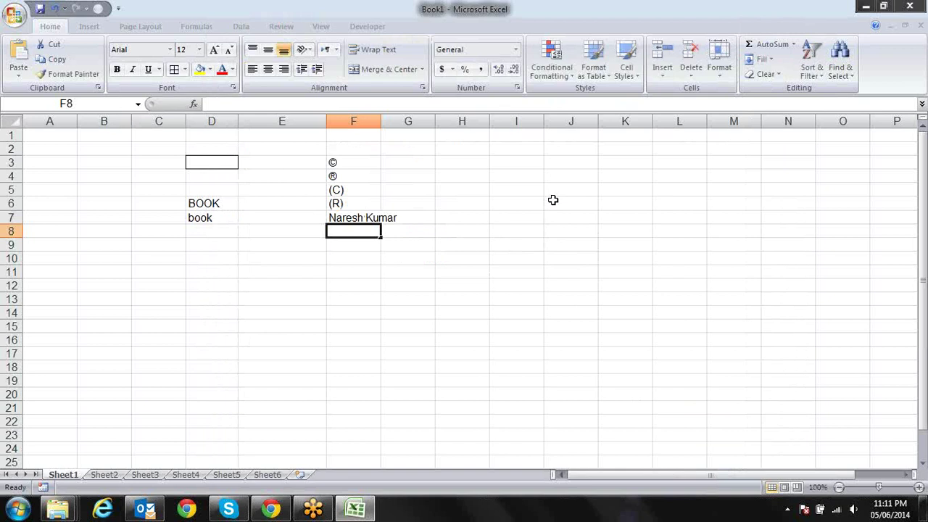
type("sw")
key("Return")
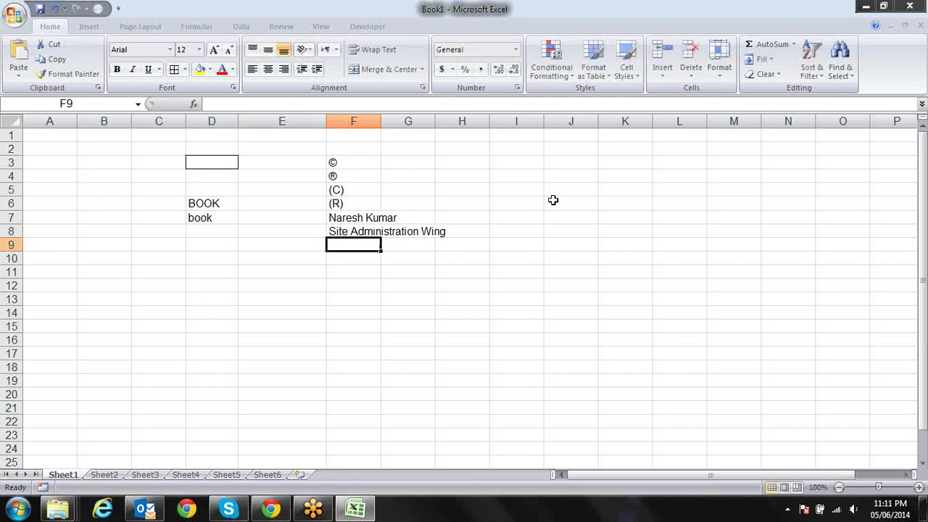
key("Return")
key("Up")
key("Up")
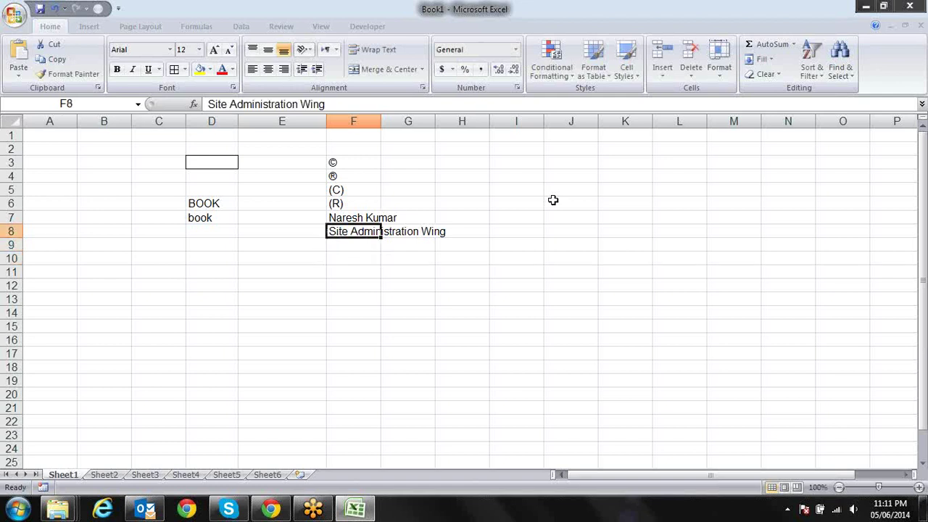
key("Delete")
type("sw")
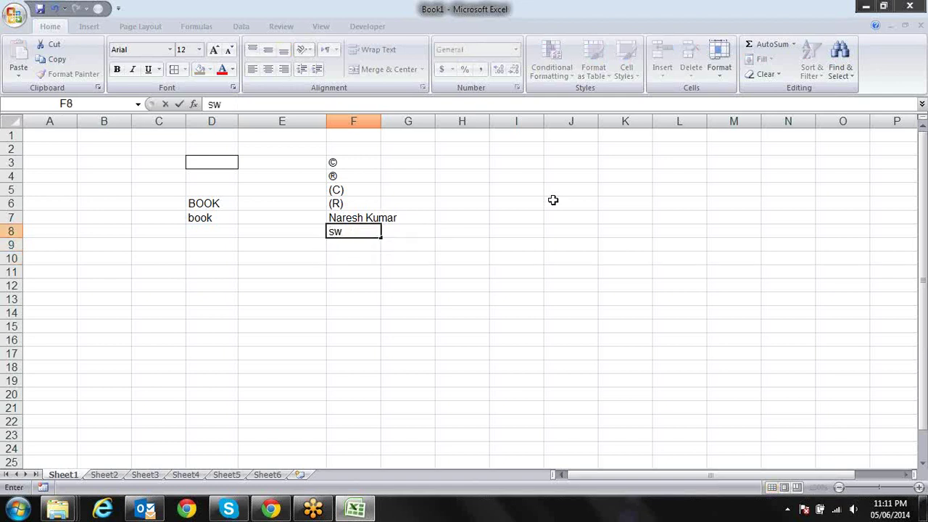
key("Return")
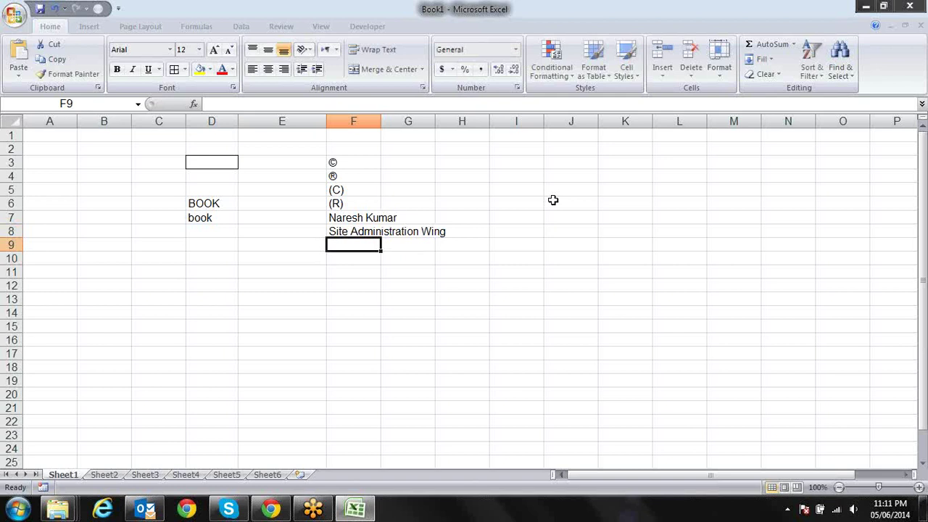
Clear all the test entries from F3:F8.
key("Up")
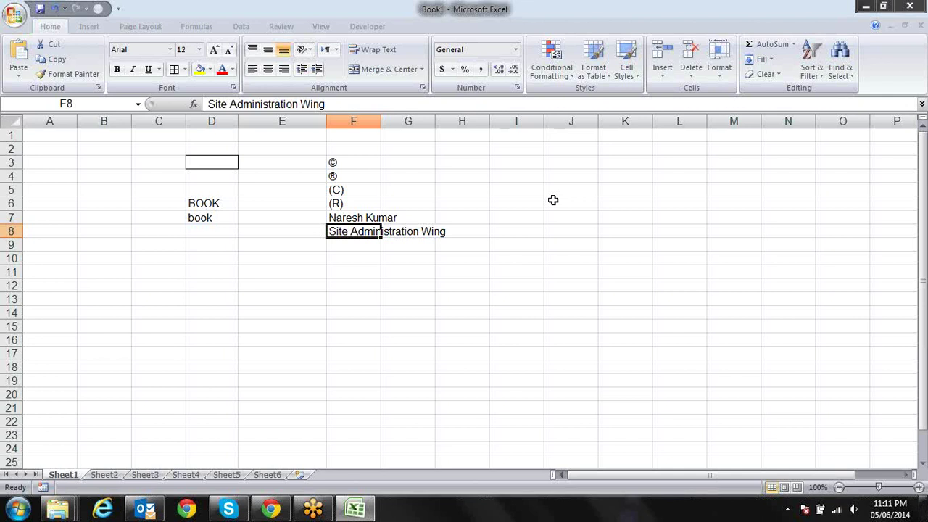
key("Delete")
key("Up")
key("shift+Up")
key("shift+Up")
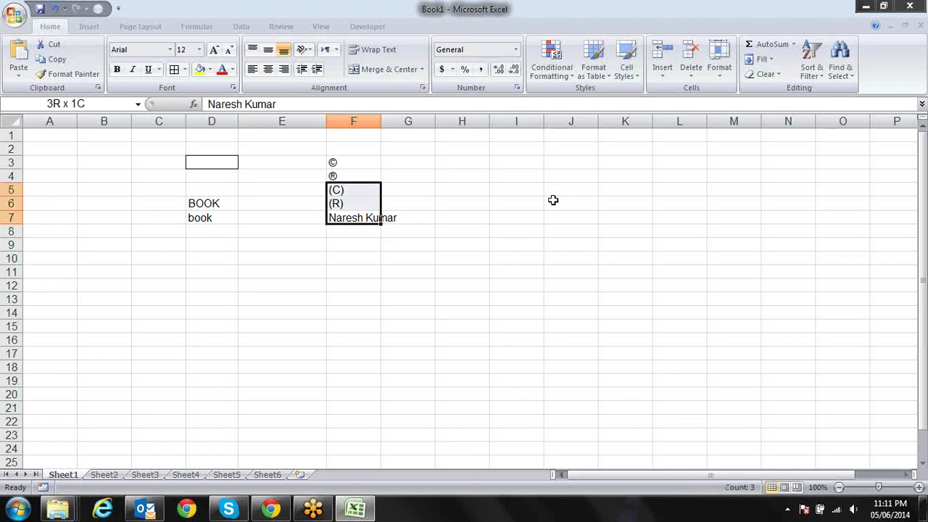
key("shift+Up")
key("shift+Up")
key("Delete")
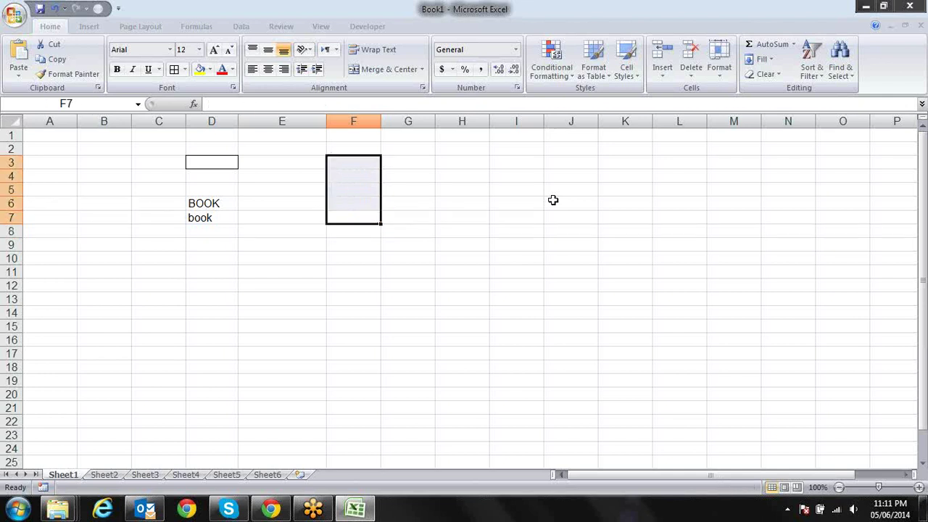
key("Left")
key("Left")
key("Right")
key("Right")
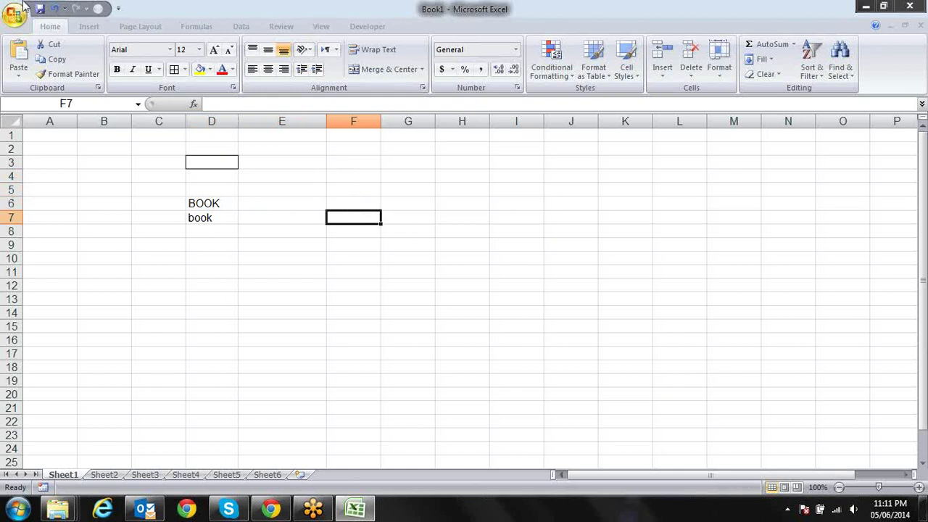
Open Excel Options and look through the Advanced, Save and Proofing pages.
left_click(20, 11)
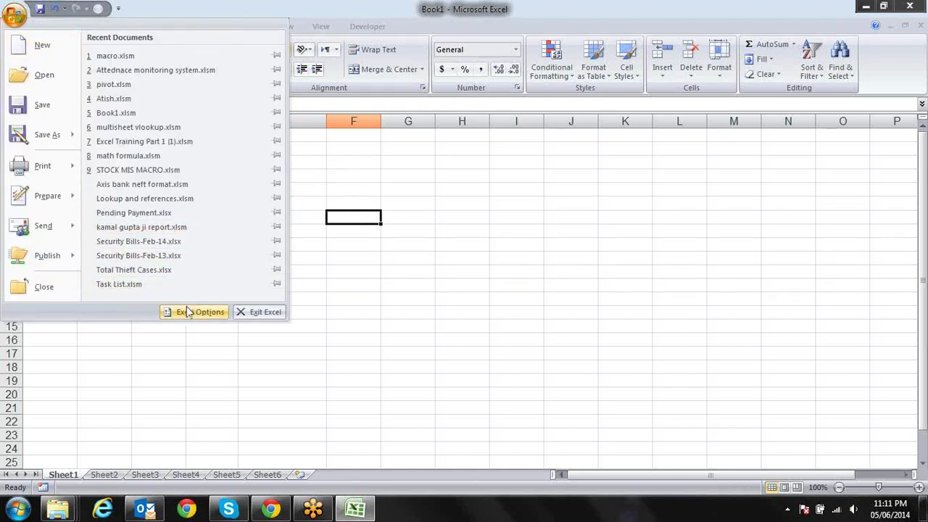
left_click(187, 312)
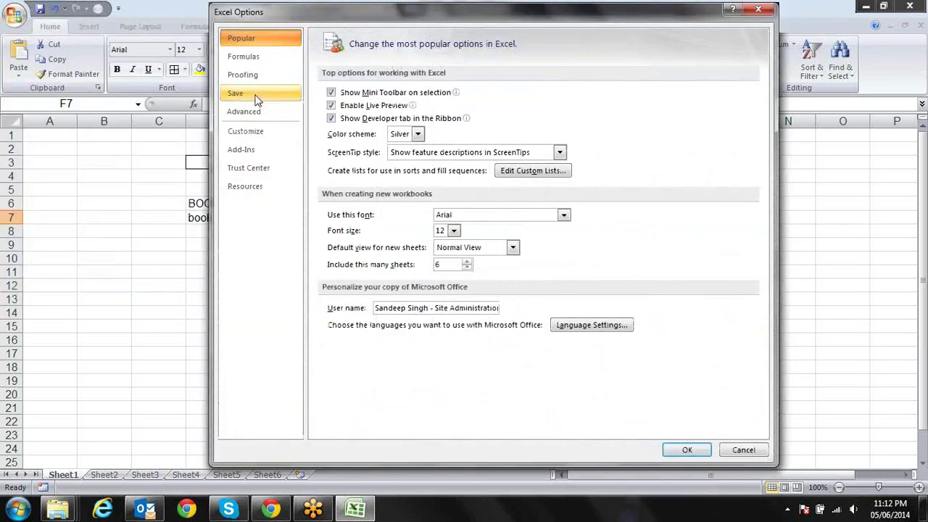
left_click(257, 110)
left_click(265, 95)
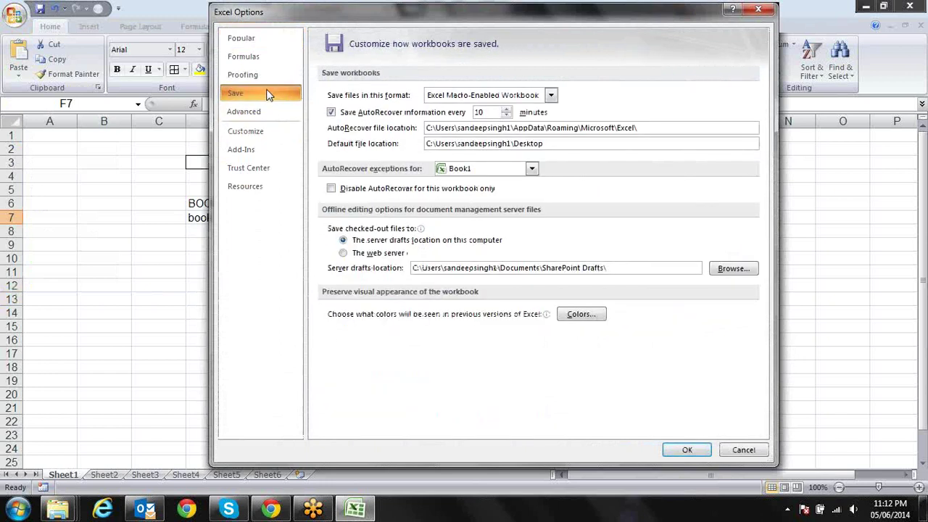
left_click(267, 75)
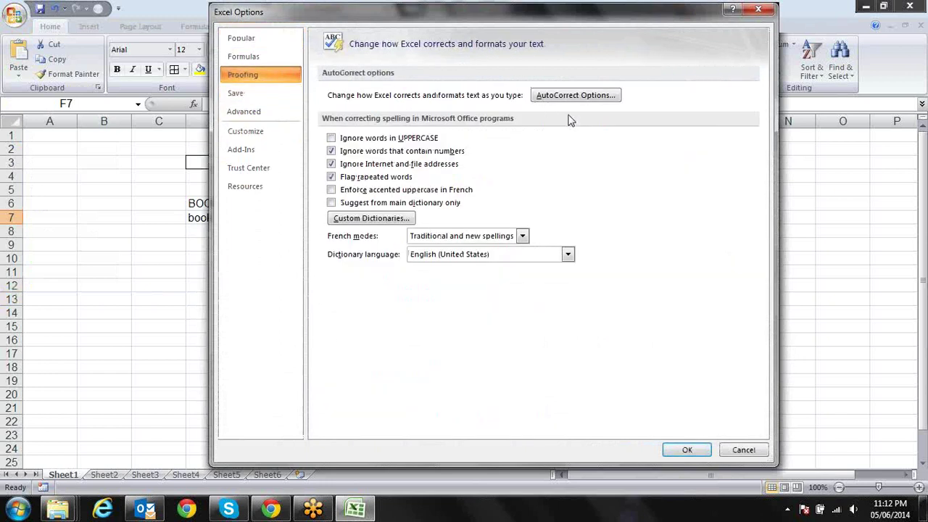
Open and close AutoCorrect Options, then return to the Save page with Excel Macro-Enabled Workbook format.
left_click(584, 95)
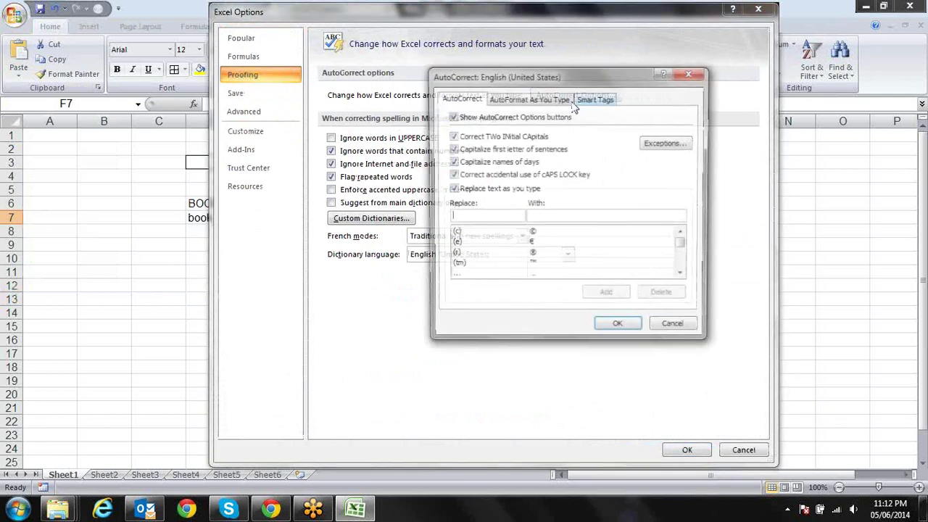
key("Escape")
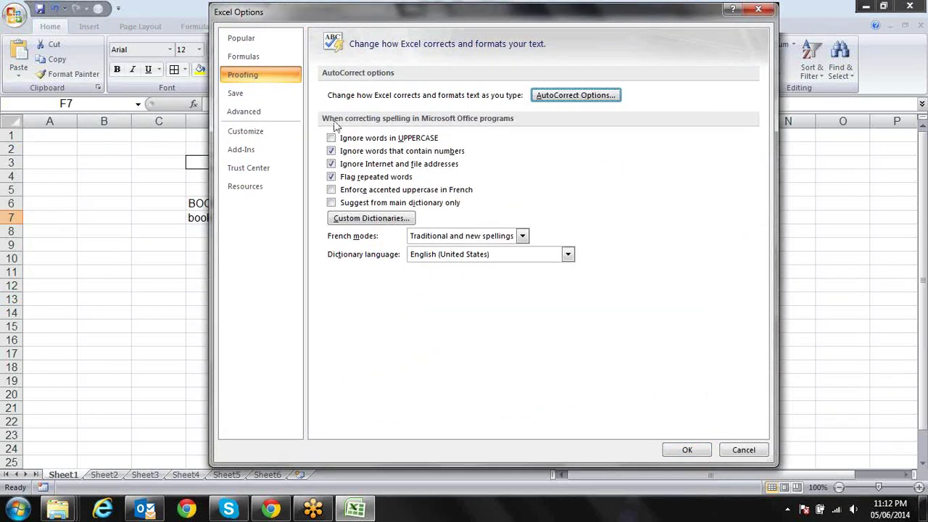
left_click(238, 95)
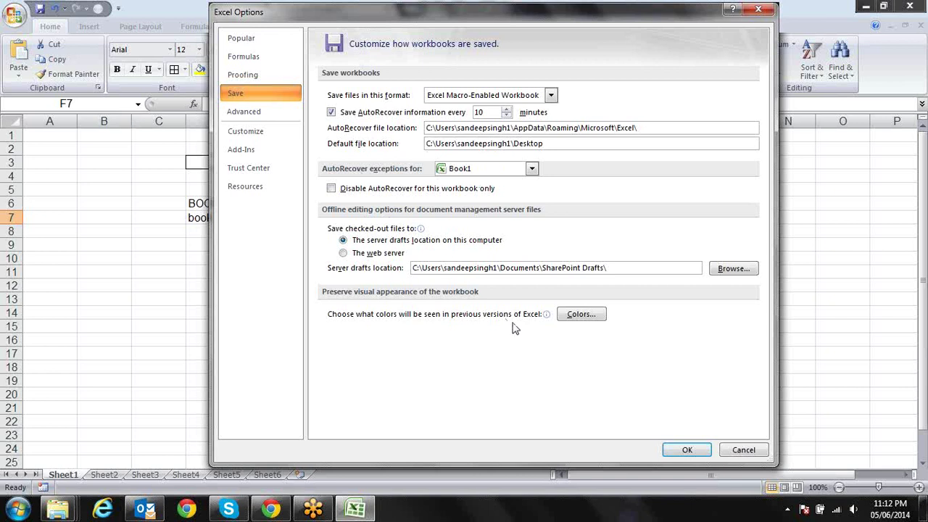
left_click(551, 97)
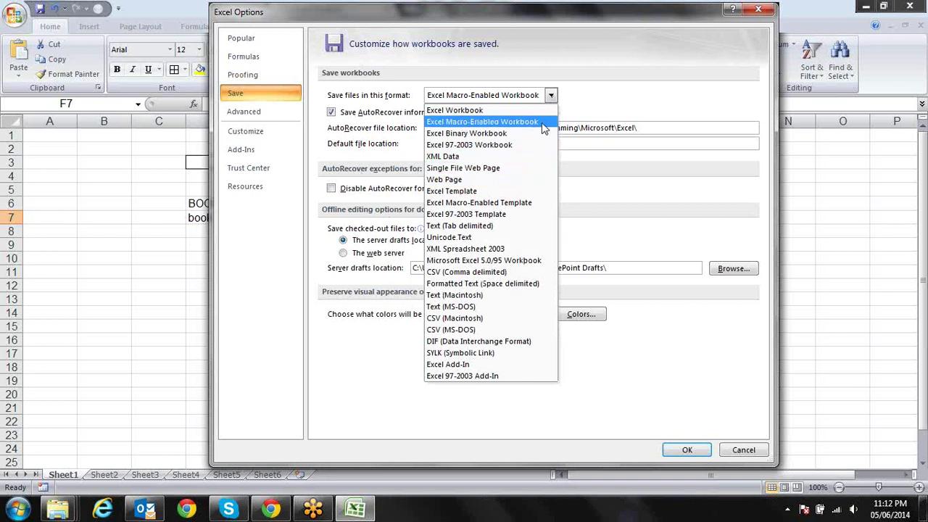
left_click(540, 124)
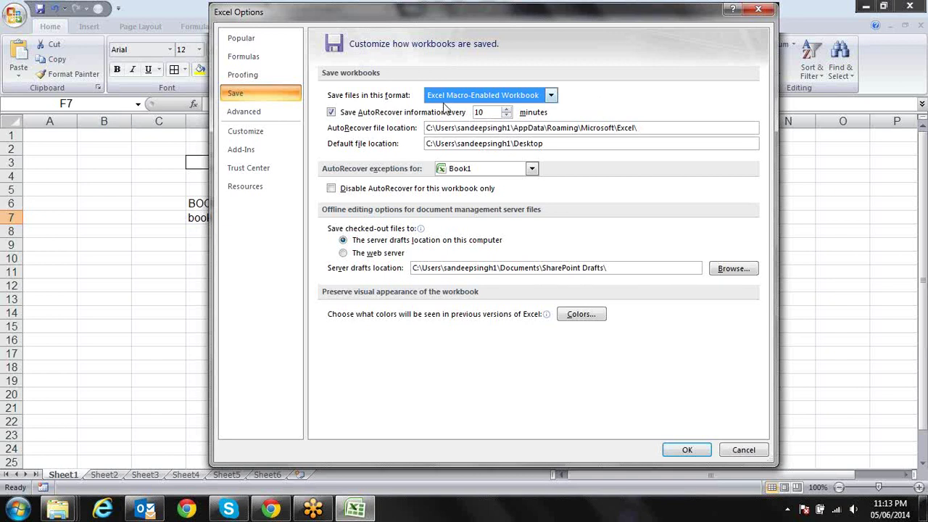
left_click(446, 97)
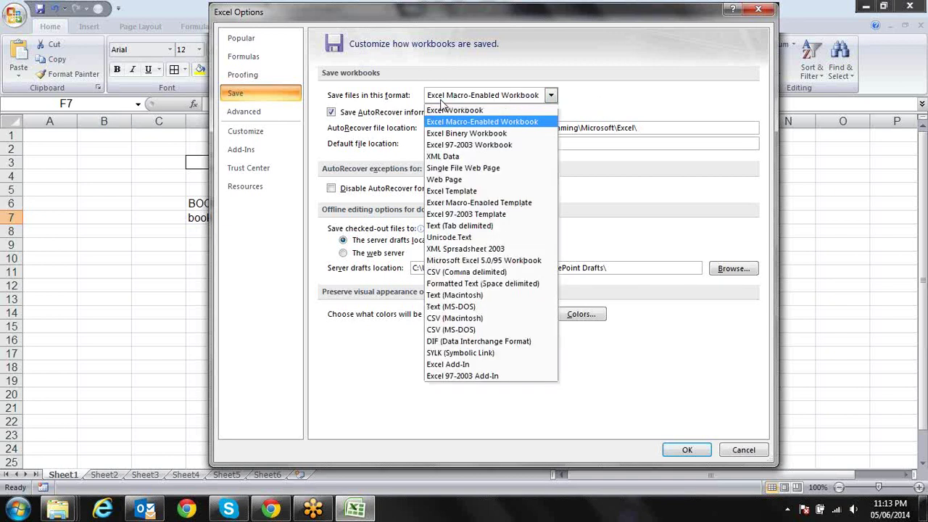
left_click(498, 123)
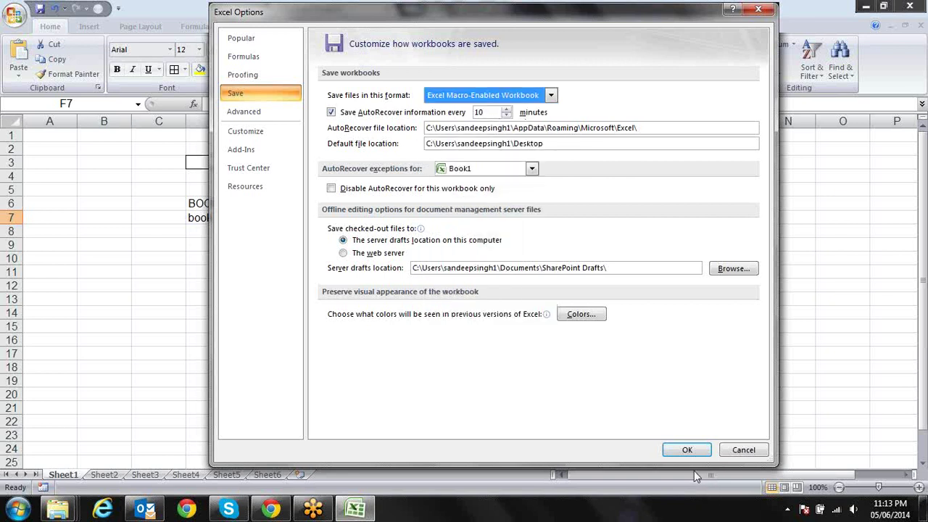
Confirm Excel Options with OK, then confirm Save As defaults to Excel Macro-Enabled Workbook (*.xlsm) and cancel it.
left_click(687, 450)
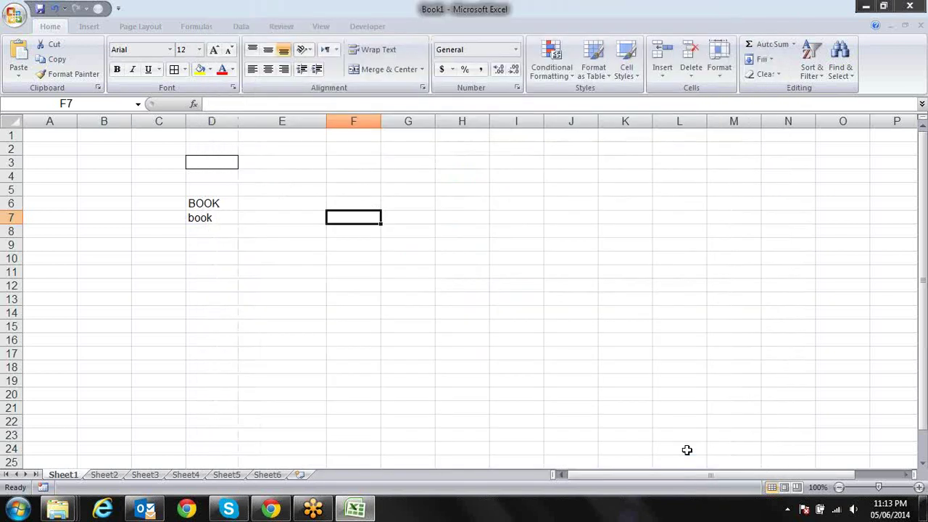
key("ctrl+s")
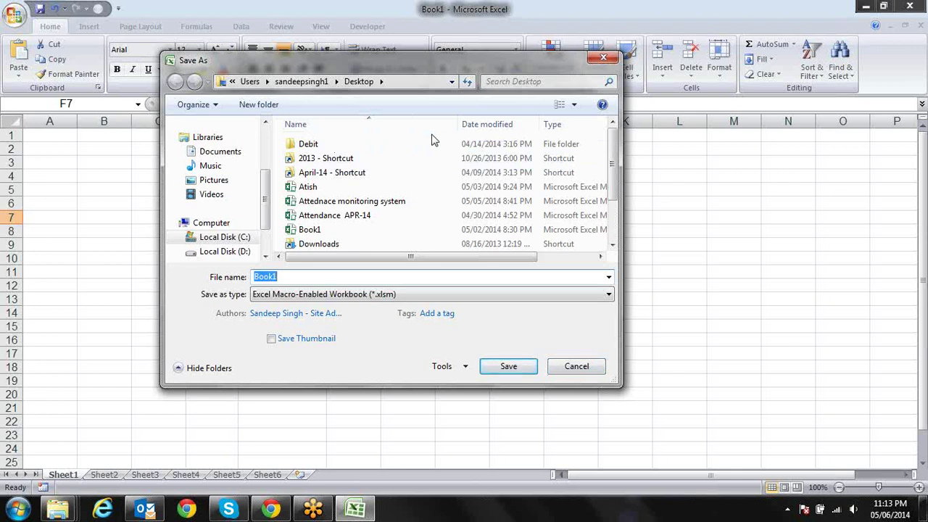
key("Escape")
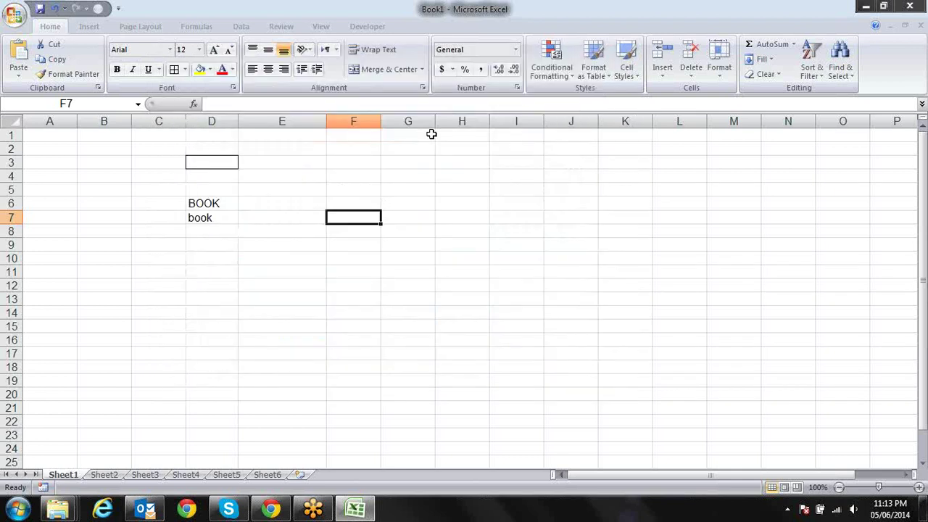
Open the Visual Basic editor with Alt+F11 and insert a new code module.
key("alt+F11")
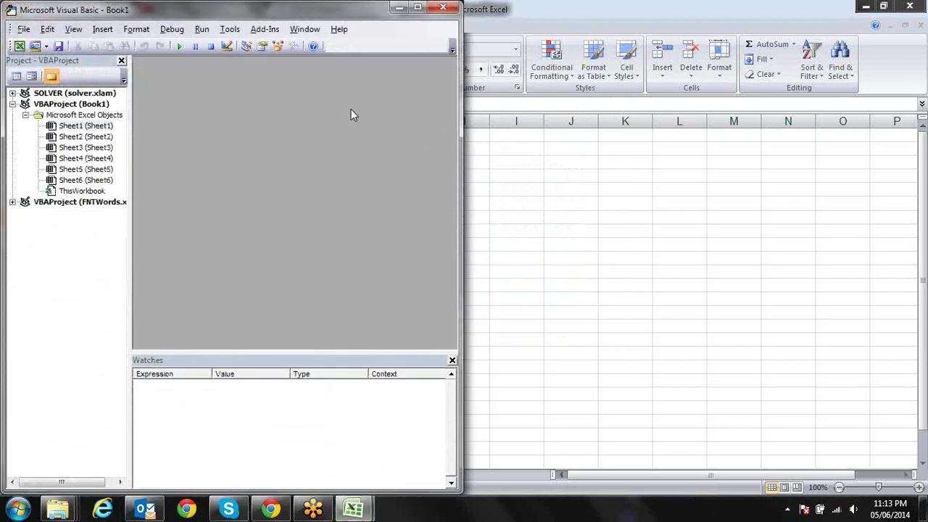
key("alt+i")
key("m")
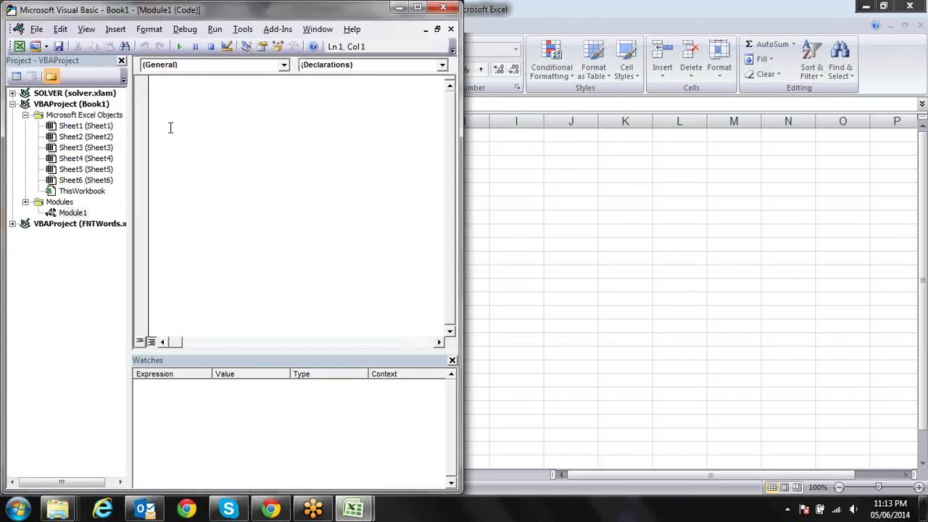
Write macro Sub a() containing MsgBox ("hello") and run it.
type("sub a()")
key("Return")
type("ms")
type("g")
type("n")
type("box")
type("(")
type("\"")
type("hello\"")
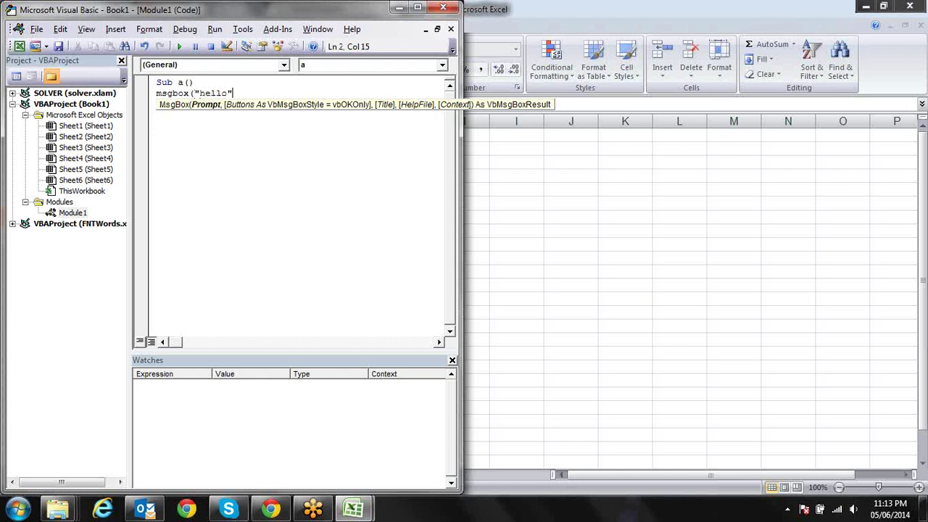
type(")")
left_click(222, 153)
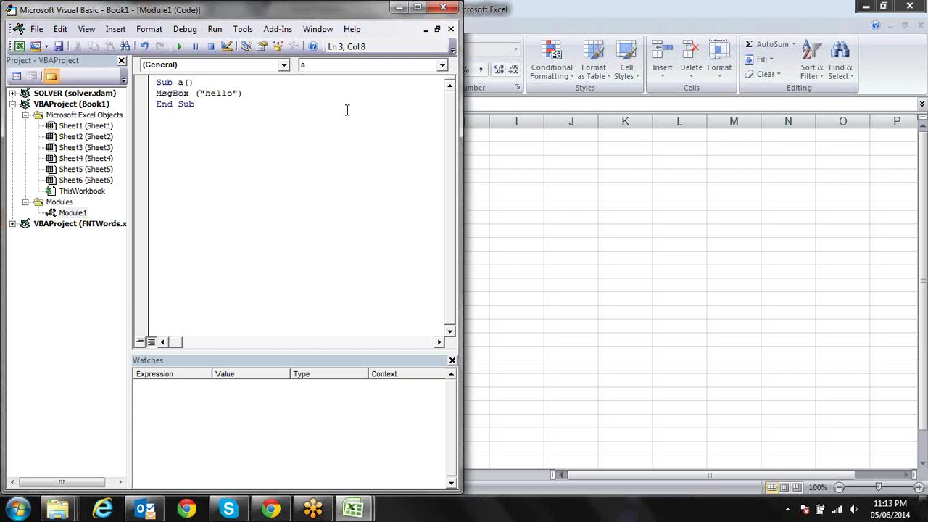
left_click(179, 45)
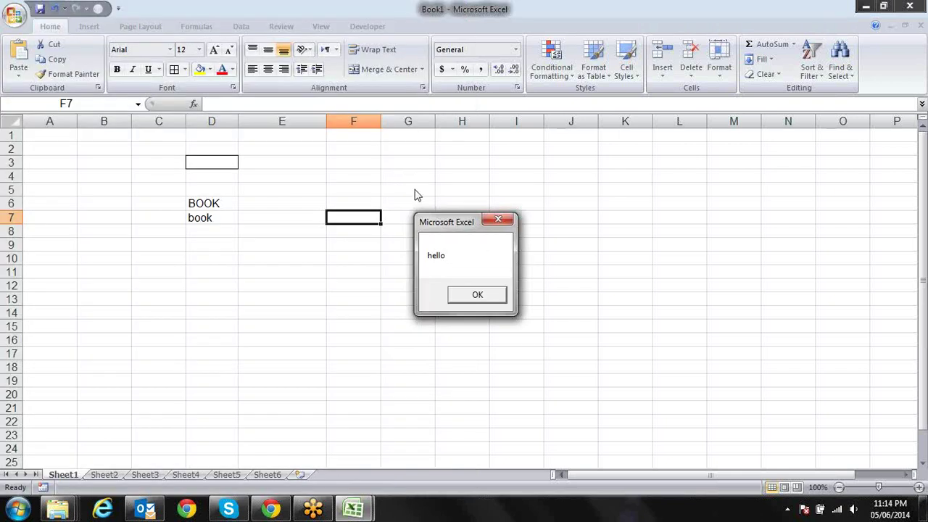
Dismiss the hello message, close the VBA editor, and open then cancel Save As with F12.
left_click(479, 295)
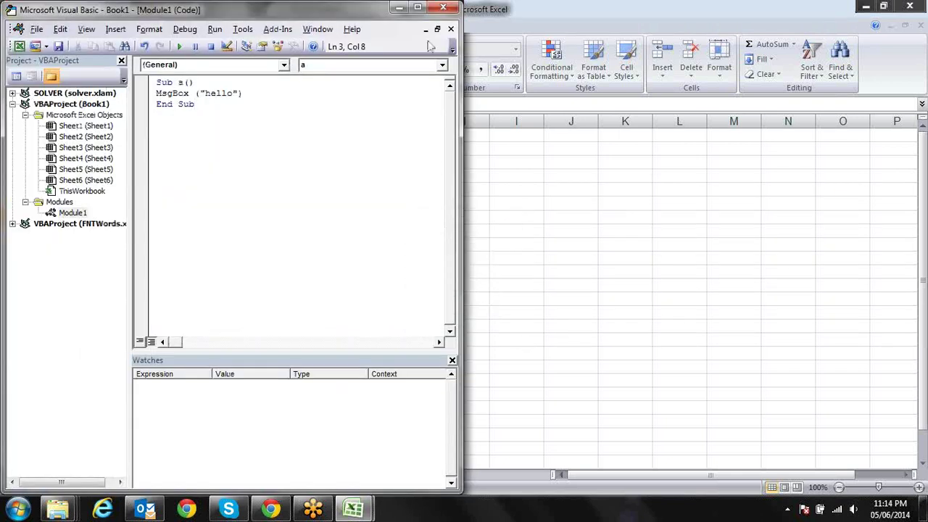
left_click(445, 8)
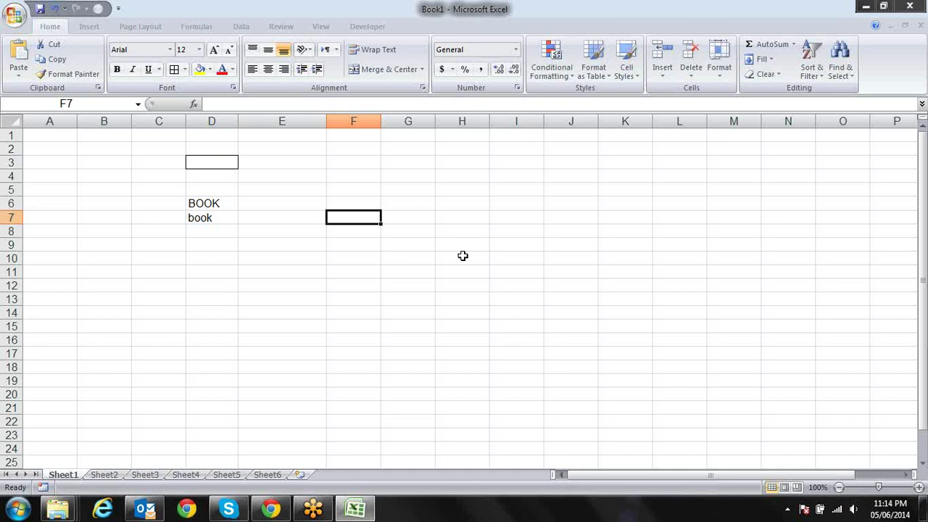
key("F12")
key("Escape")
Minimise Excel and Chrome to show the Windows desktop.
left_click(866, 6)
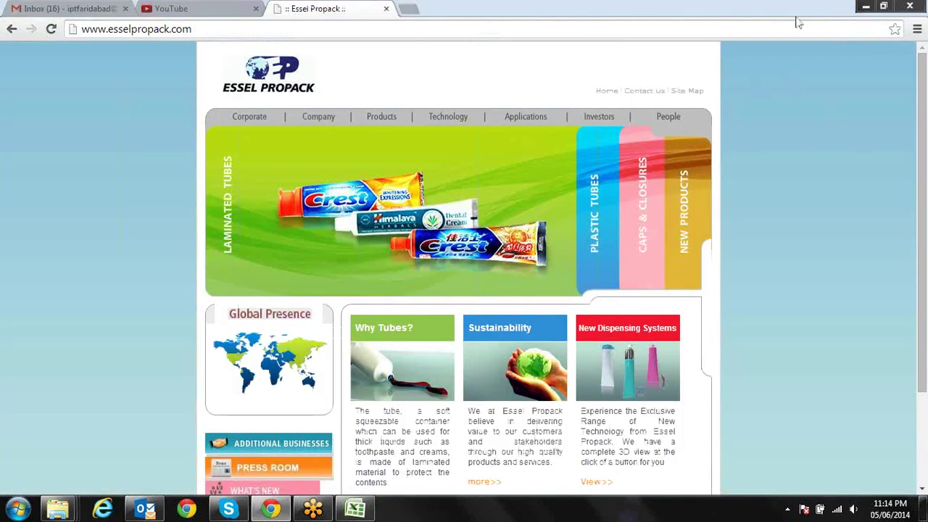
key("super+d")
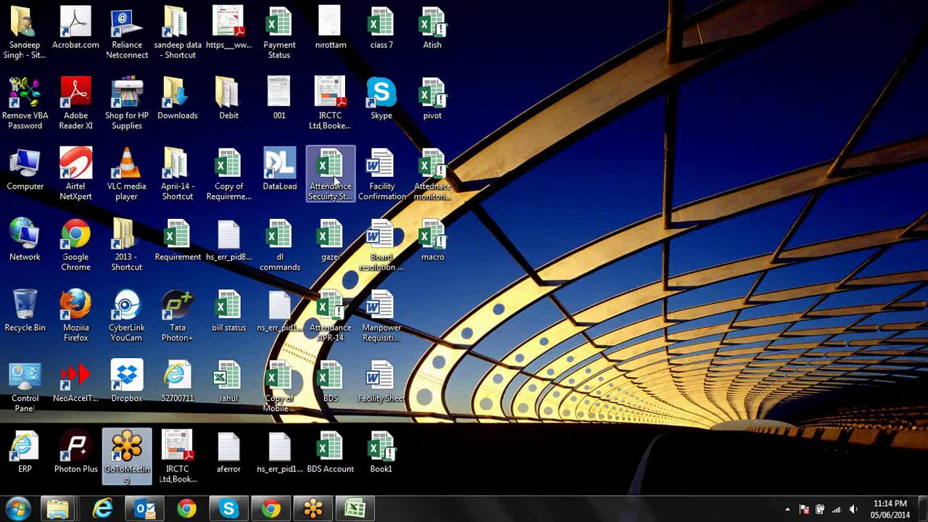
Restore the Book1 workbook window from the Excel taskbar thumbnail.
left_click_drag(336, 201, 446, 250)
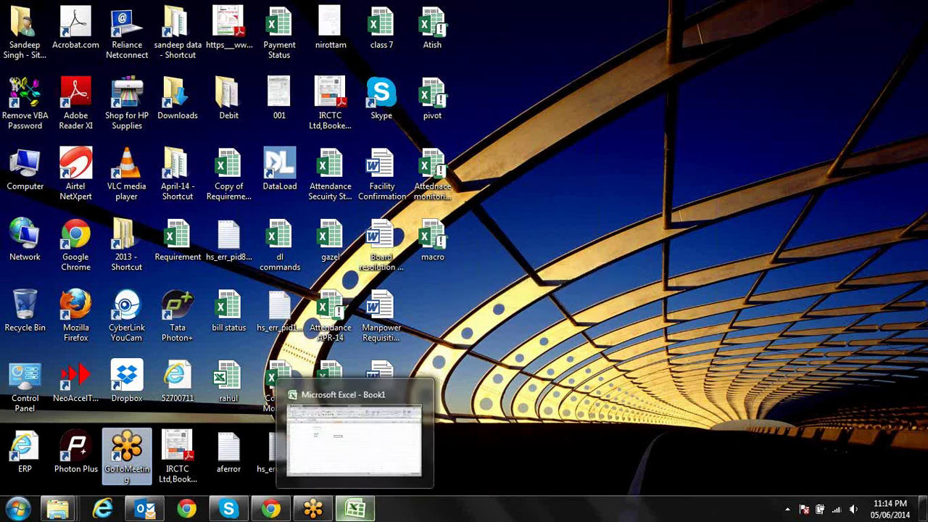
left_click(360, 513)
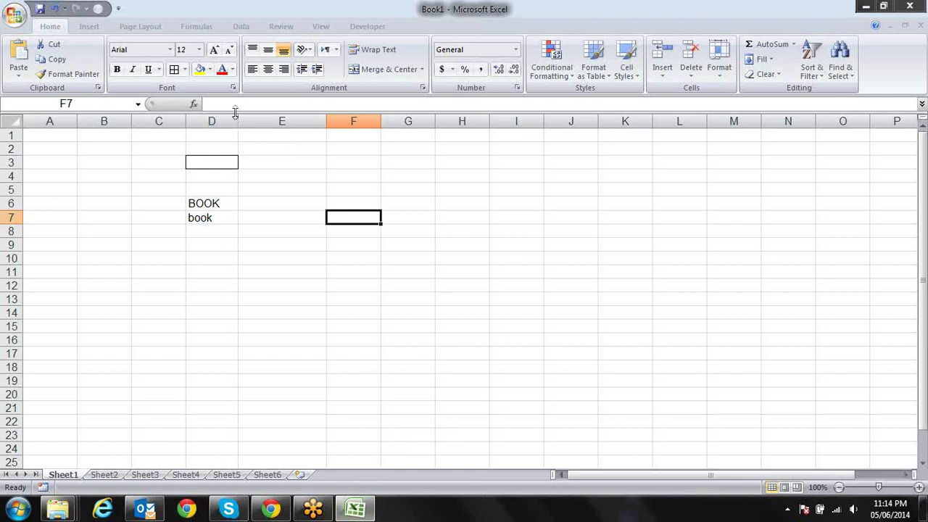
left_click(14, 14)
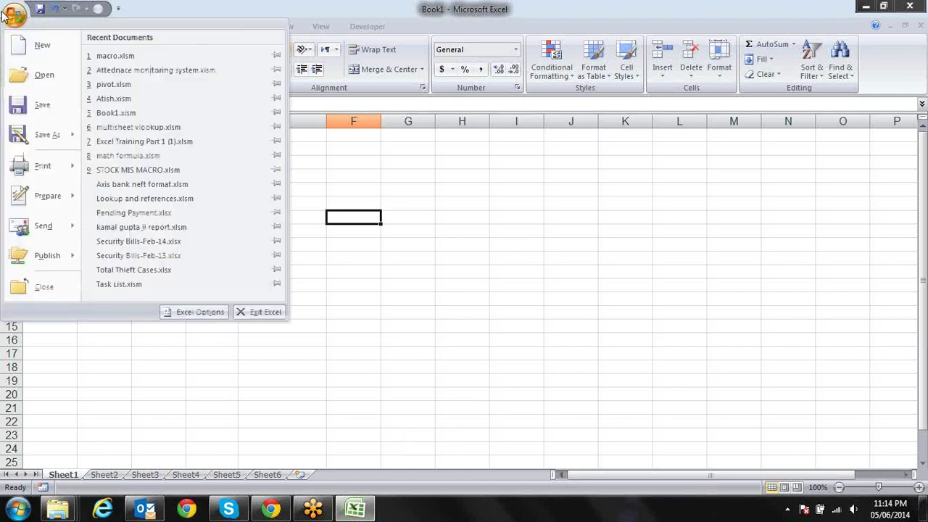
left_click(201, 313)
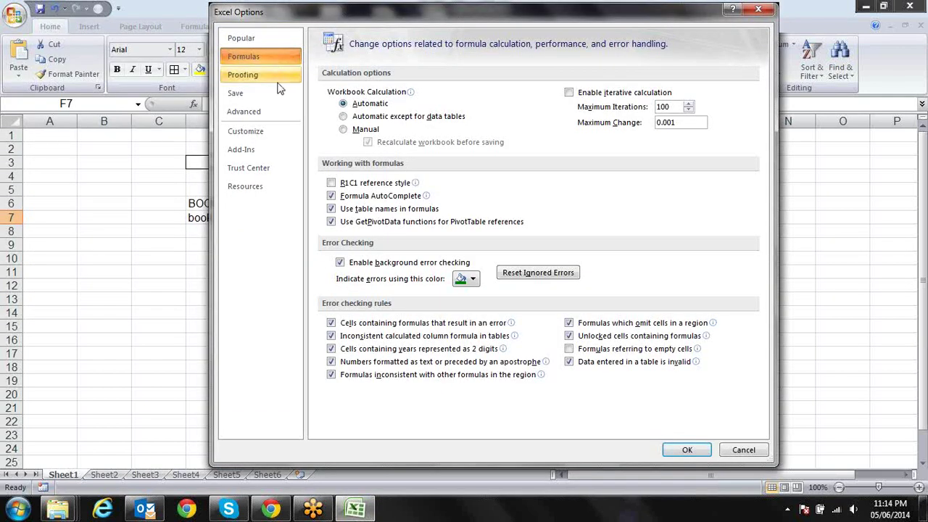
key("Escape")
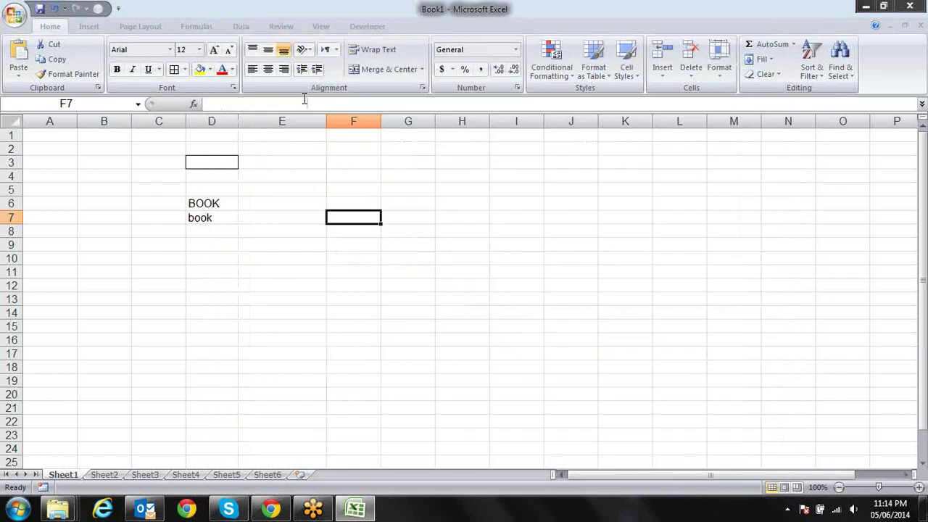
key("ctrl+s")
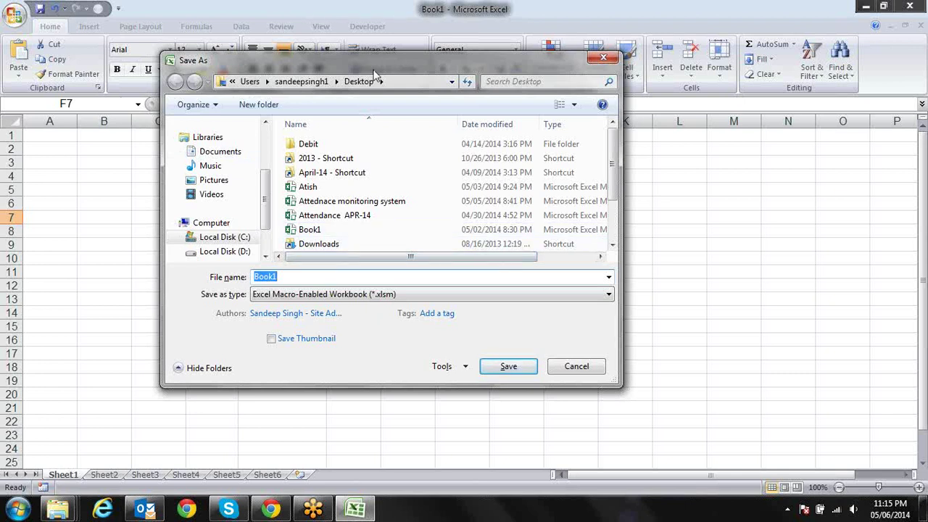
left_click(414, 81)
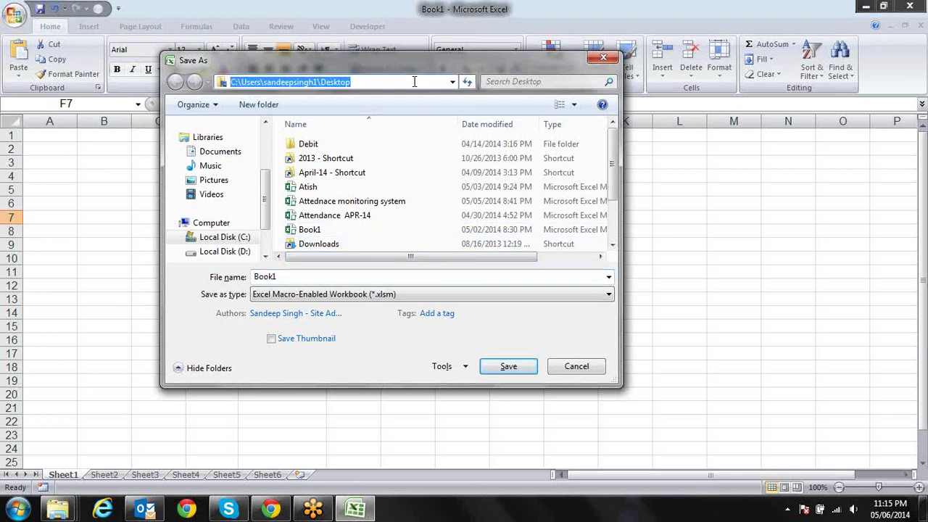
left_click(414, 81)
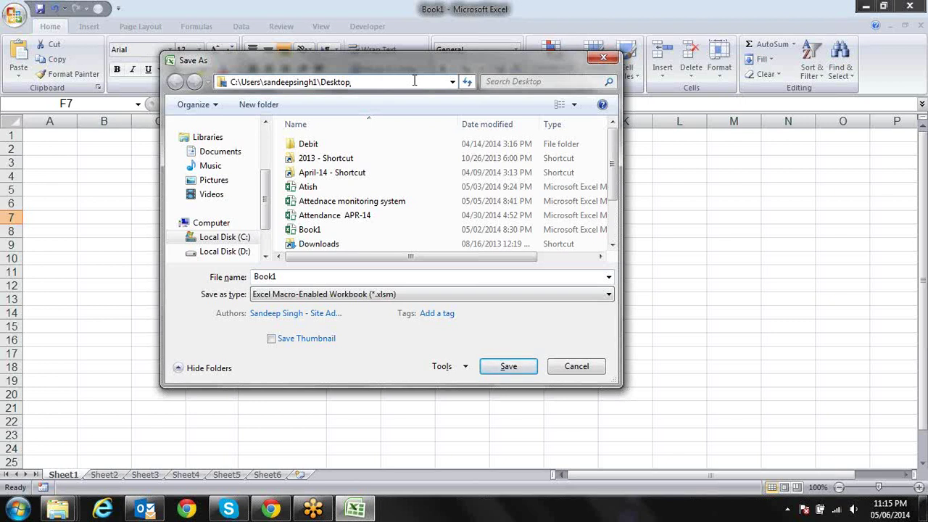
key("Escape")
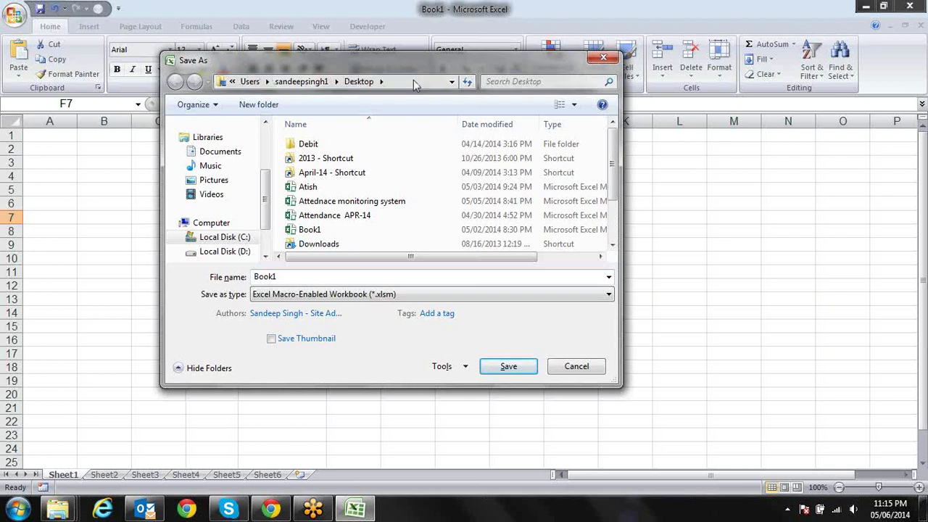
left_click(577, 366)
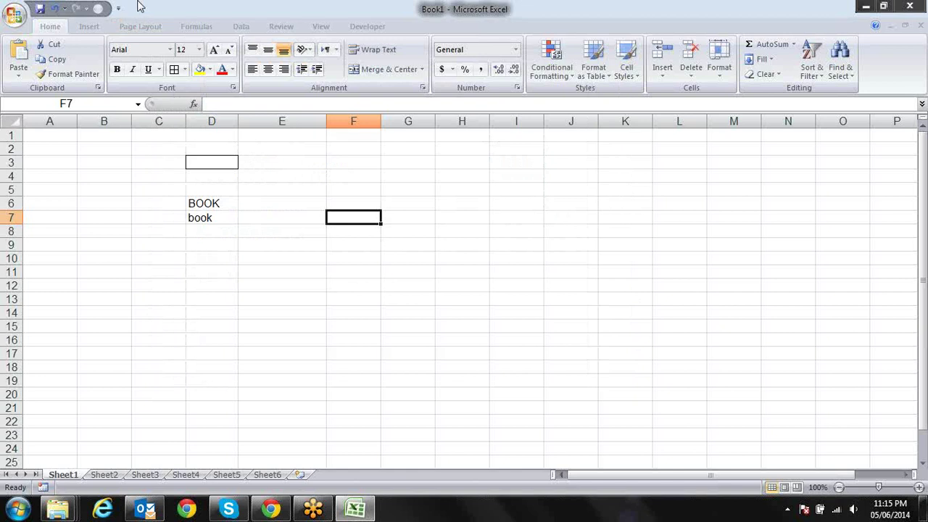
Open Excel Options on the Save page and select, then deselect, the Default file location path.
left_click(16, 15)
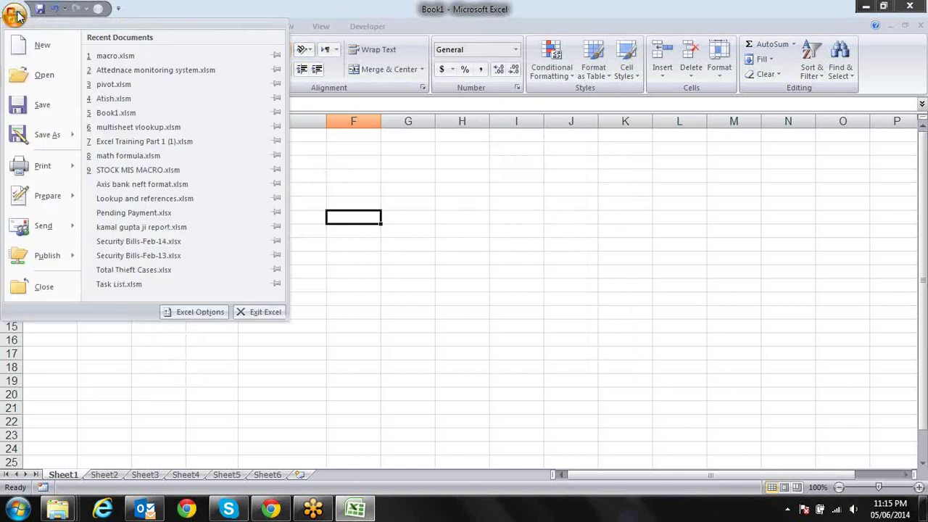
left_click(195, 312)
left_click(249, 95)
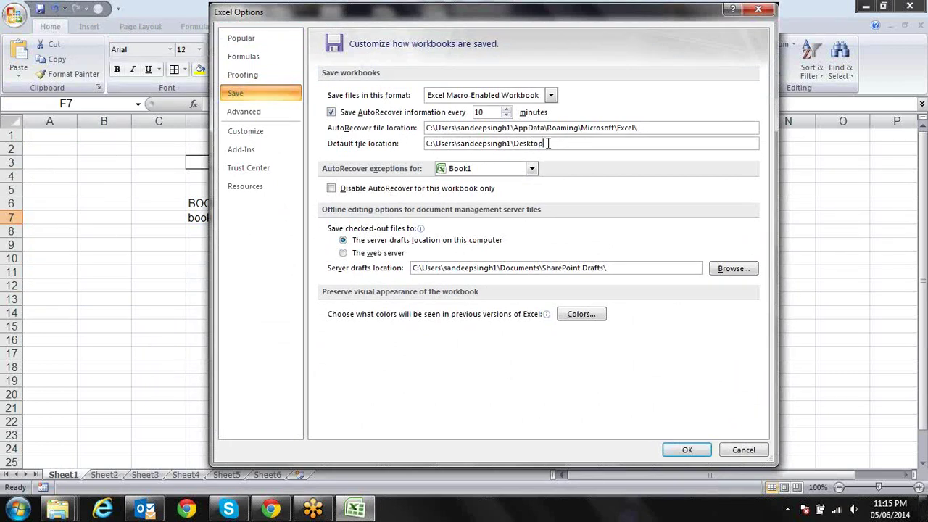
left_click_drag(553, 143, 409, 155)
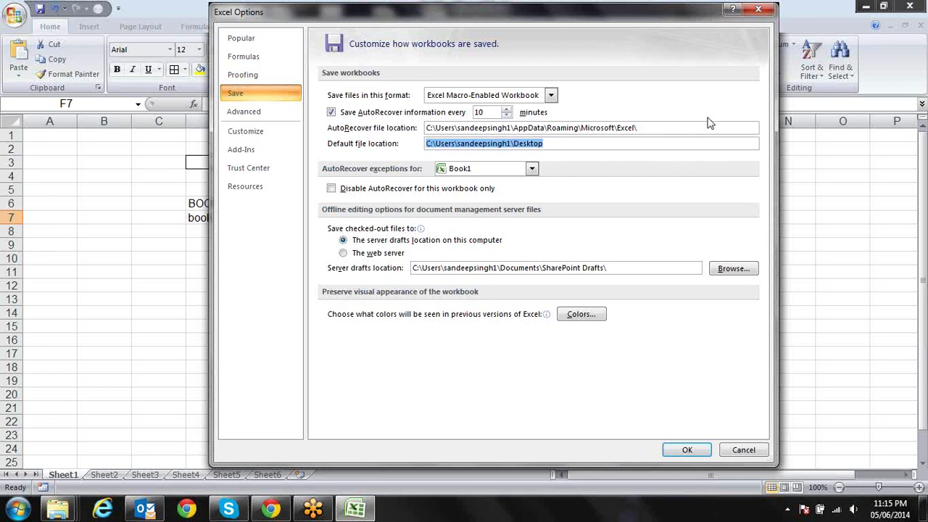
left_click(690, 128)
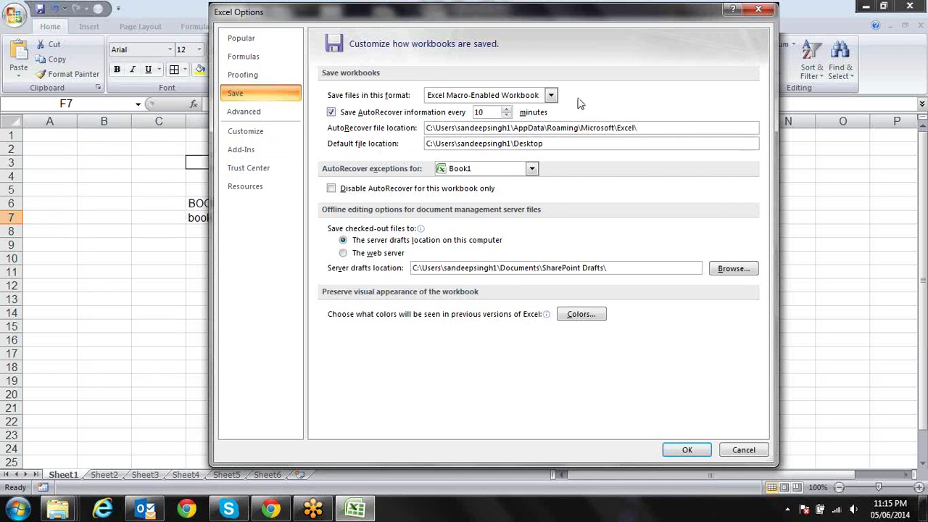
left_click_drag(661, 128, 426, 129)
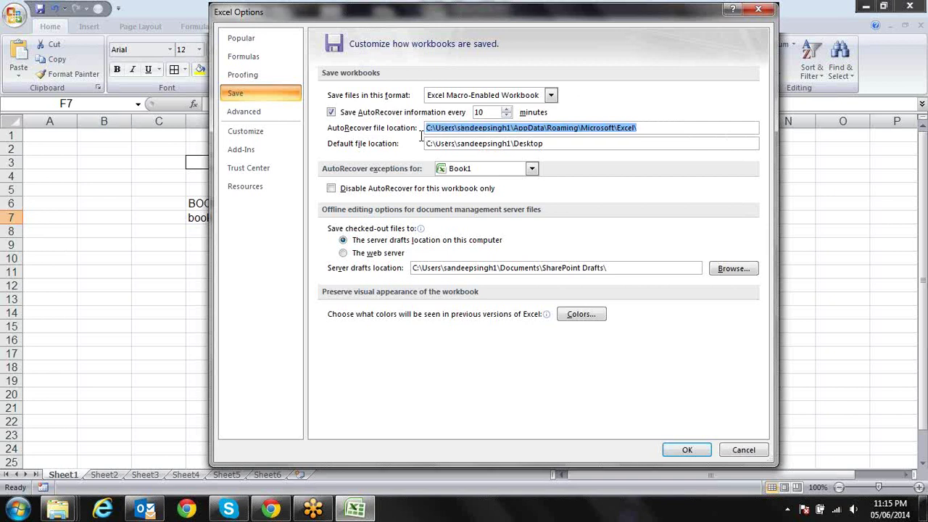
left_click(686, 127)
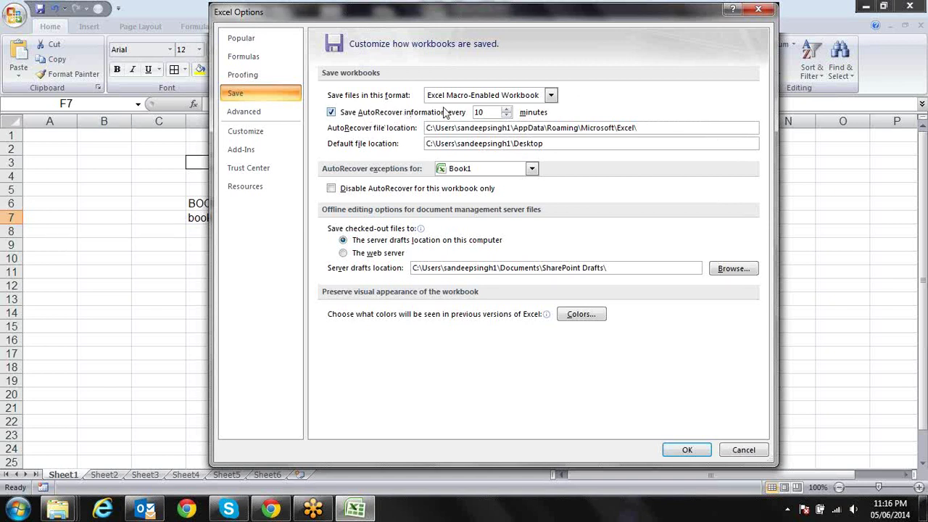
left_click(506, 109)
left_click(507, 116)
left_click(532, 170)
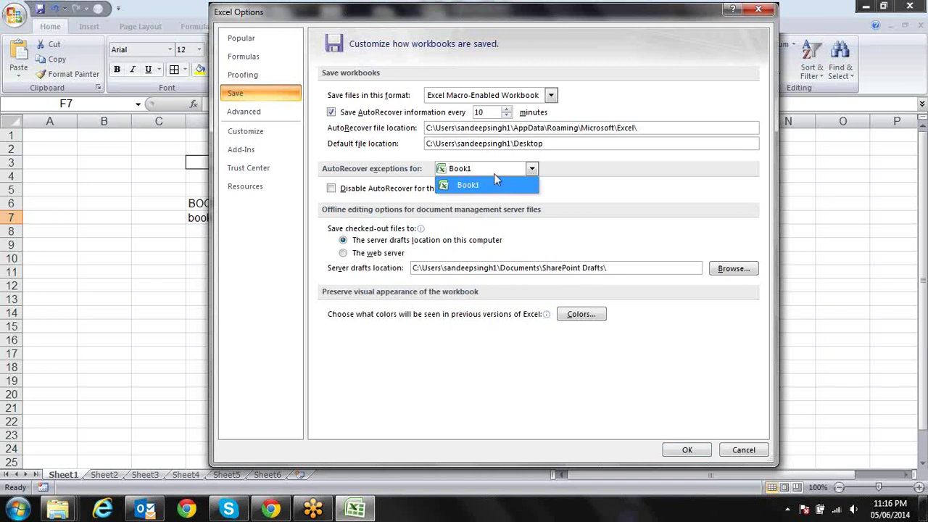
left_click(547, 191)
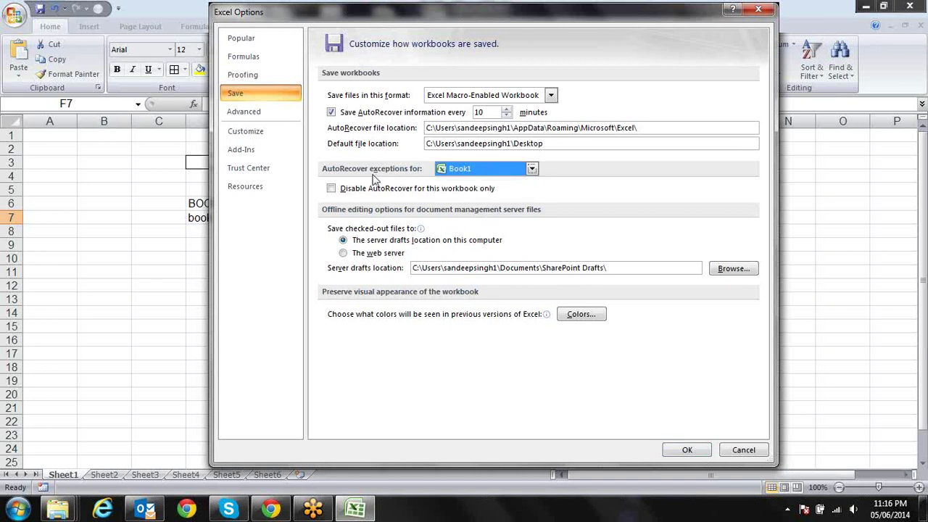
left_click(332, 188)
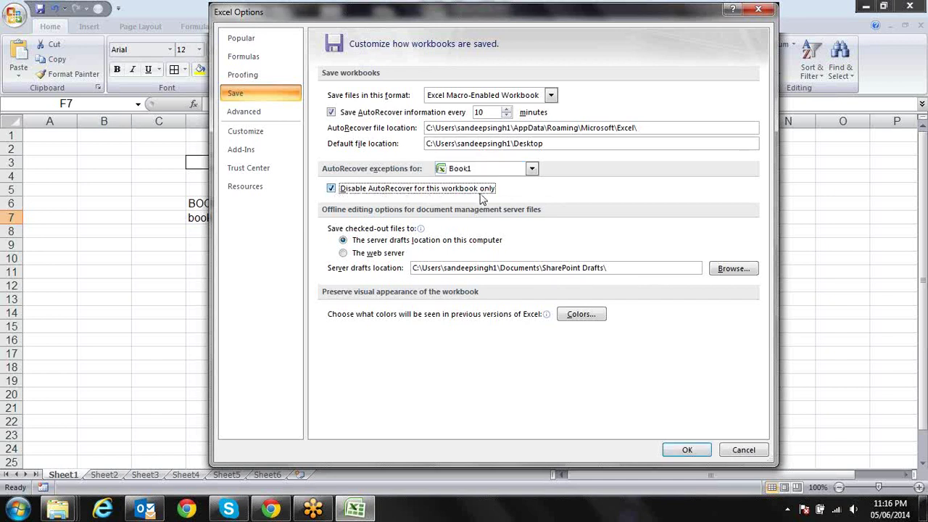
left_click(335, 194)
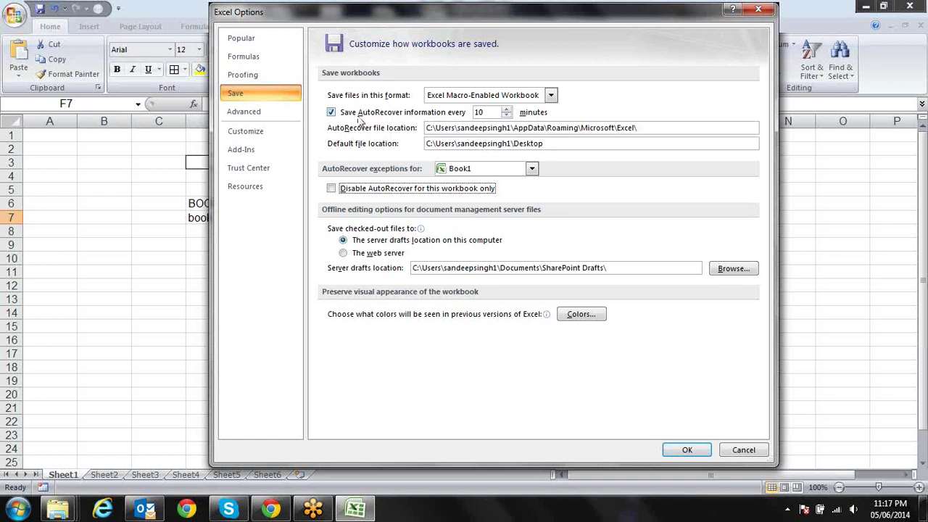
Close the Excel Options save settings and return to Sheet1 with BOOK and book in column D.
key("Return")
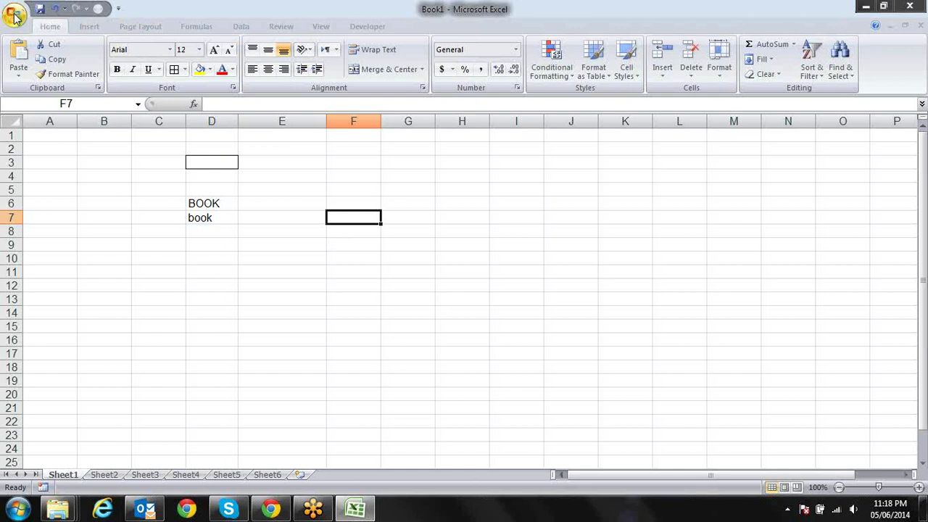
Launch Excel 2013 from the Start menu and create a new blank workbook.
left_click(14, 16)
left_click(400, 193)
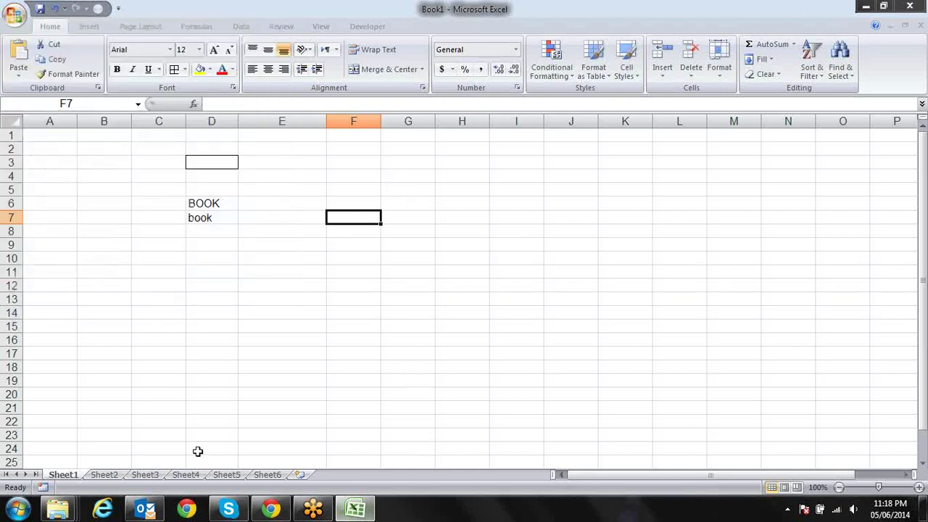
left_click(14, 511)
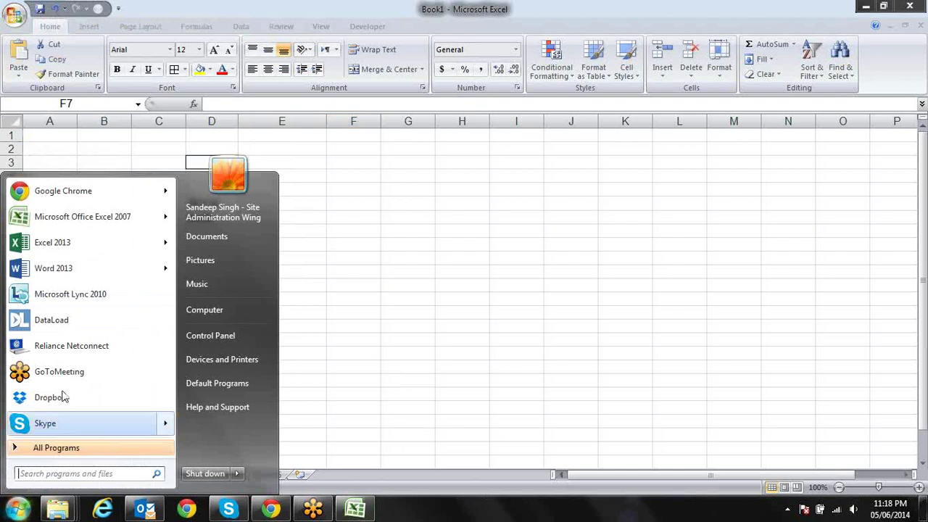
left_click(100, 245)
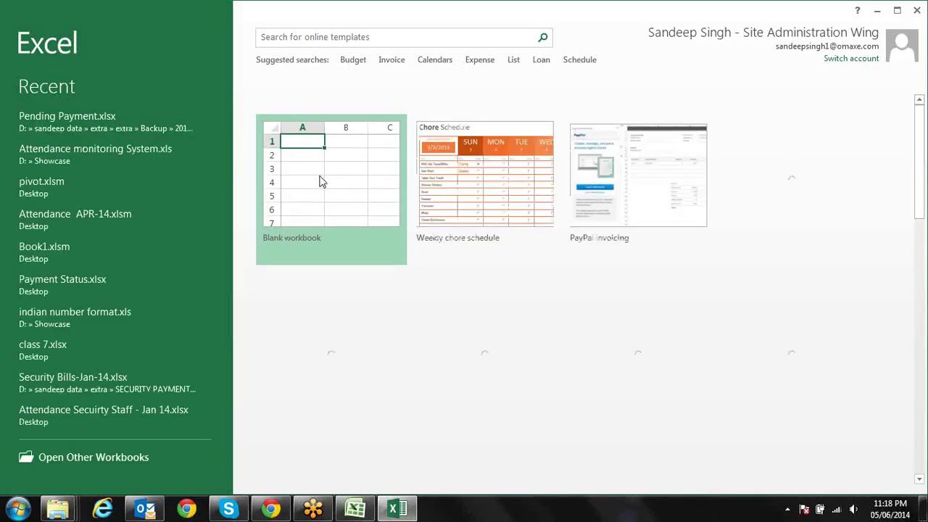
left_click(319, 178)
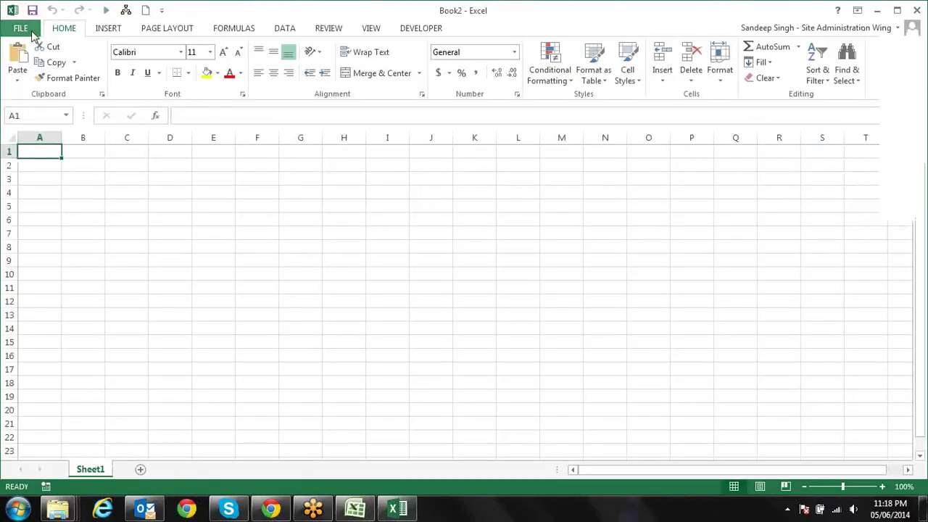
Browse Book2's FILE area from the Save As locations to the Info page.
left_click(33, 29)
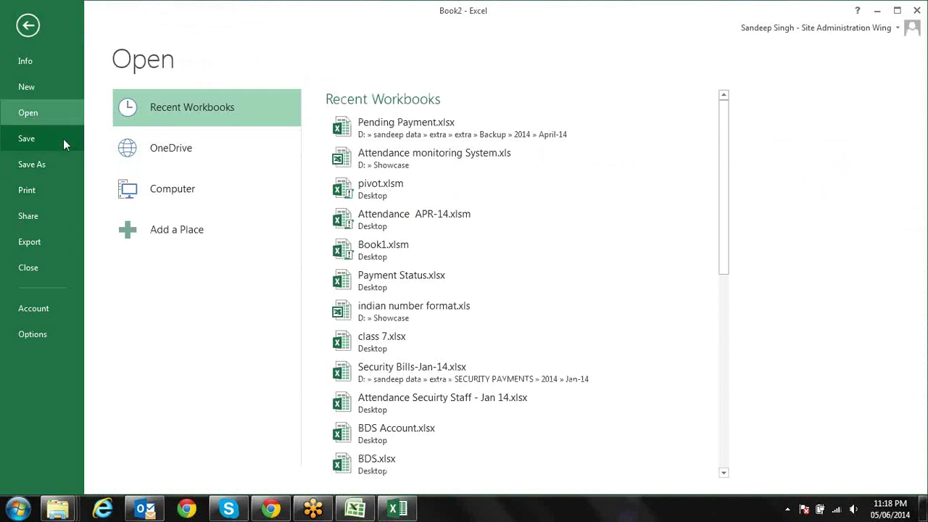
left_click(63, 139)
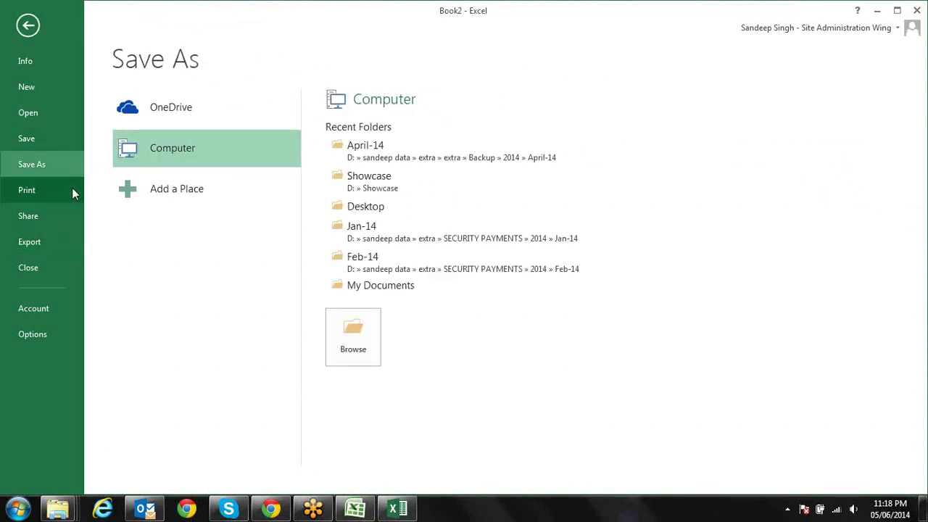
left_click(57, 61)
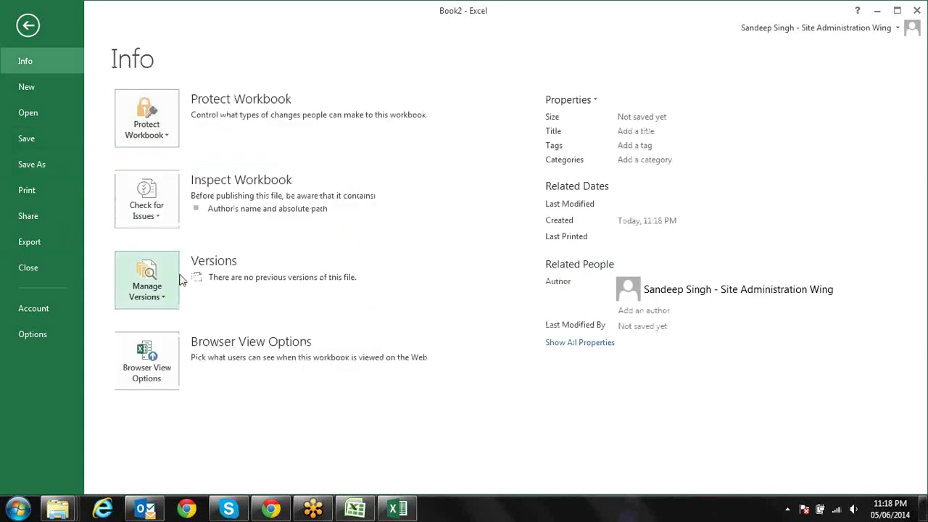
Show the Manage Versions options to recover or delete unsaved workbooks.
left_click(173, 296)
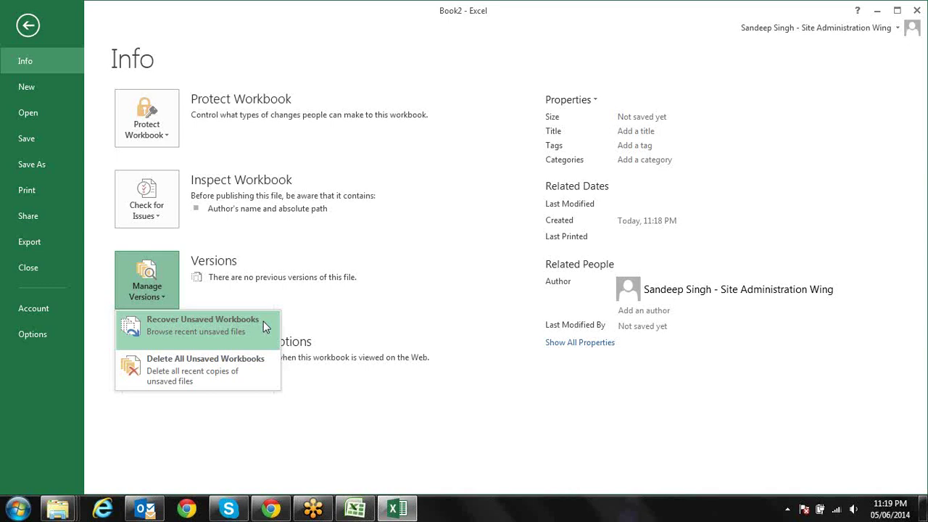
Switch to Chrome and load the Google homepage by entering 'go' in the address bar.
left_click(271, 509)
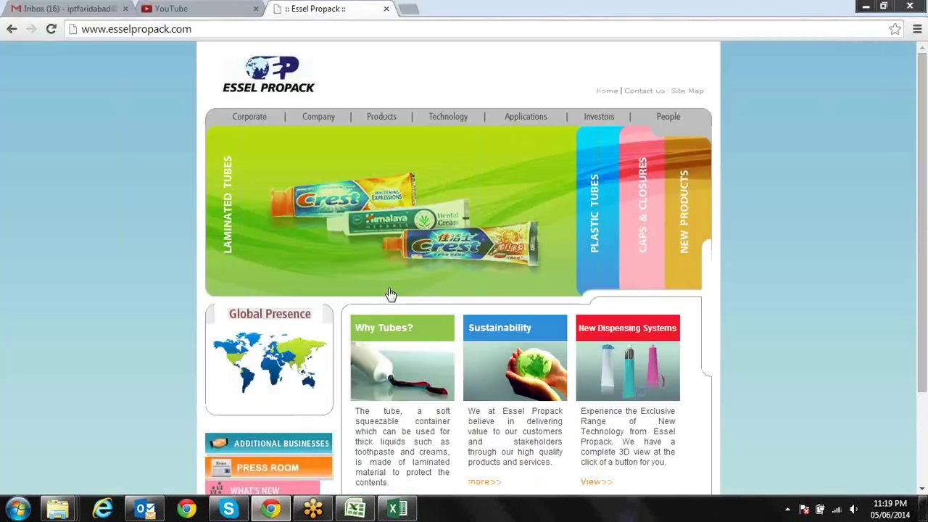
left_click(470, 26)
type("go")
key("Return")
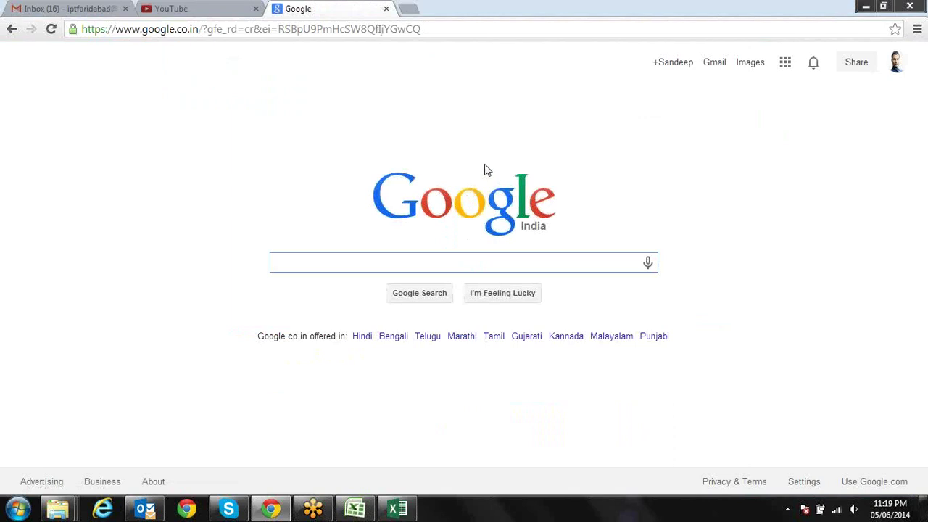
Search Google for 'manage versions in excel 2010'.
type("manage ver")
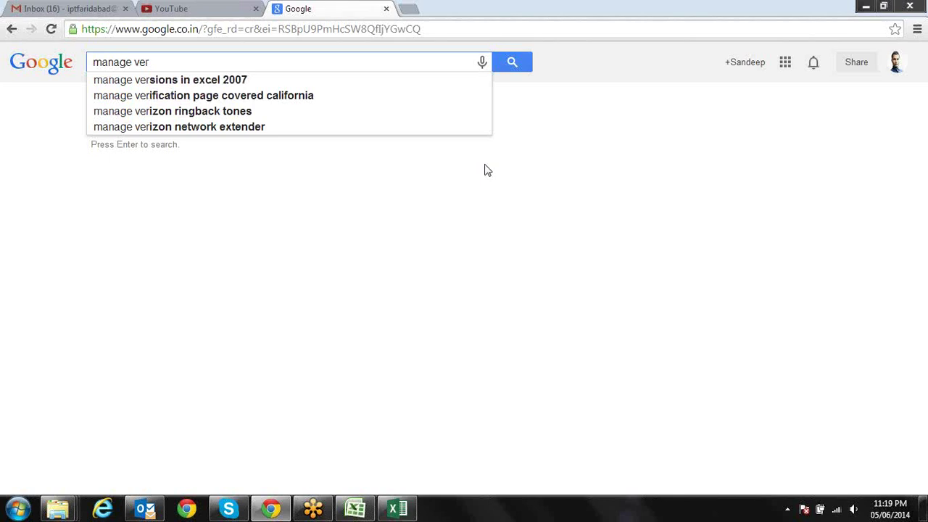
key("Down")
key("BackSpace")
key("BackSpace")
type("1")
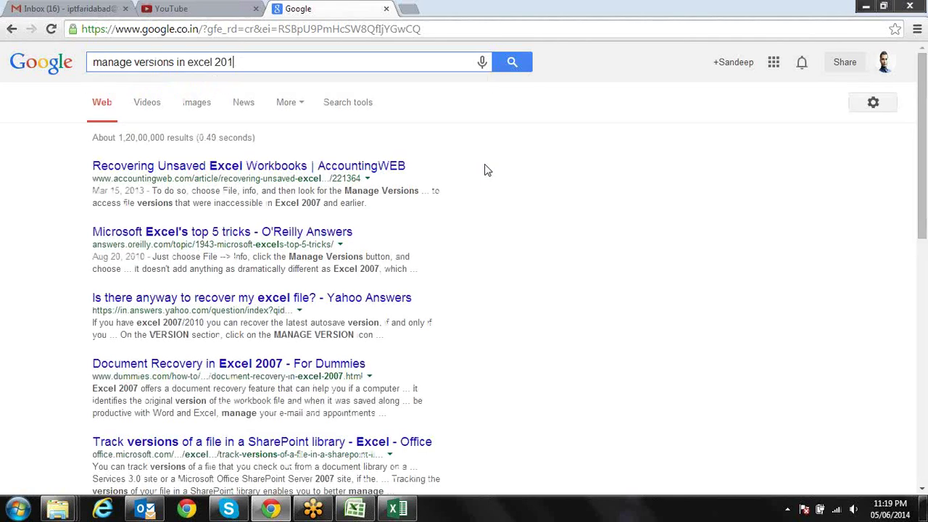
key("Down")
key("Return")
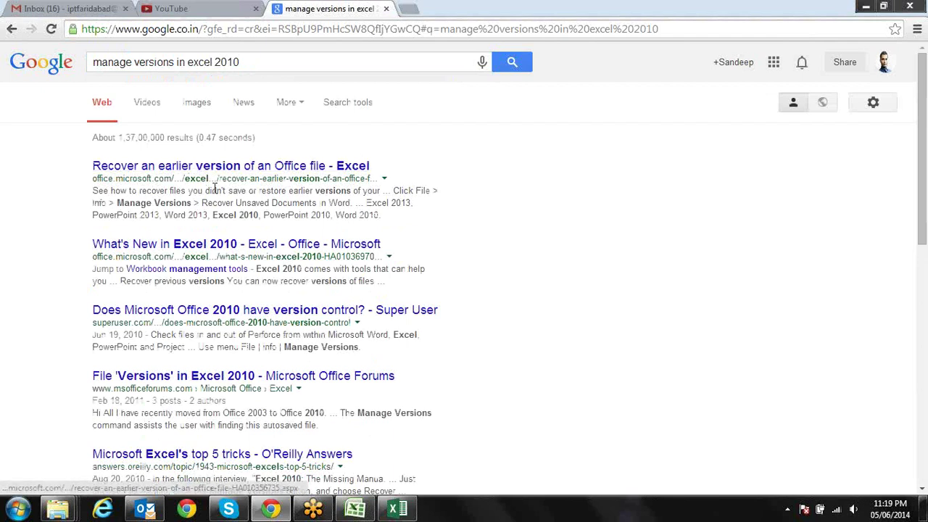
left_click(241, 172)
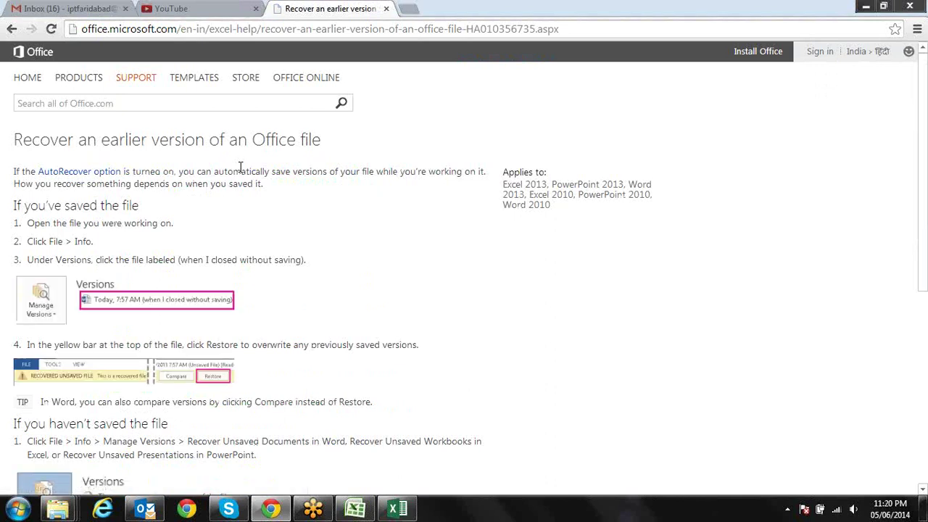
scroll(242, 173, "down", 1)
scroll(241, 172, "down", 2)
scroll(241, 172, "down", 1)
scroll(242, 172, "down", 2)
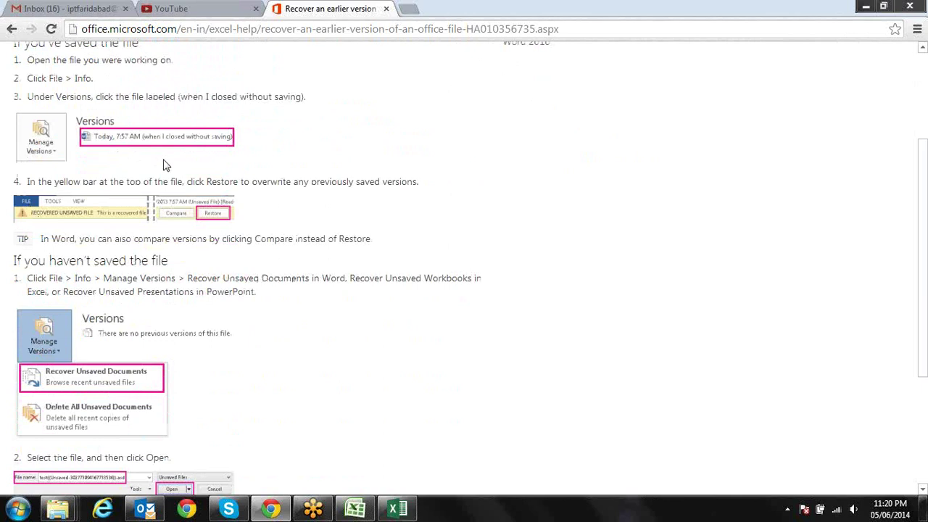
scroll(165, 166, "down", 1)
scroll(166, 166, "down", 2)
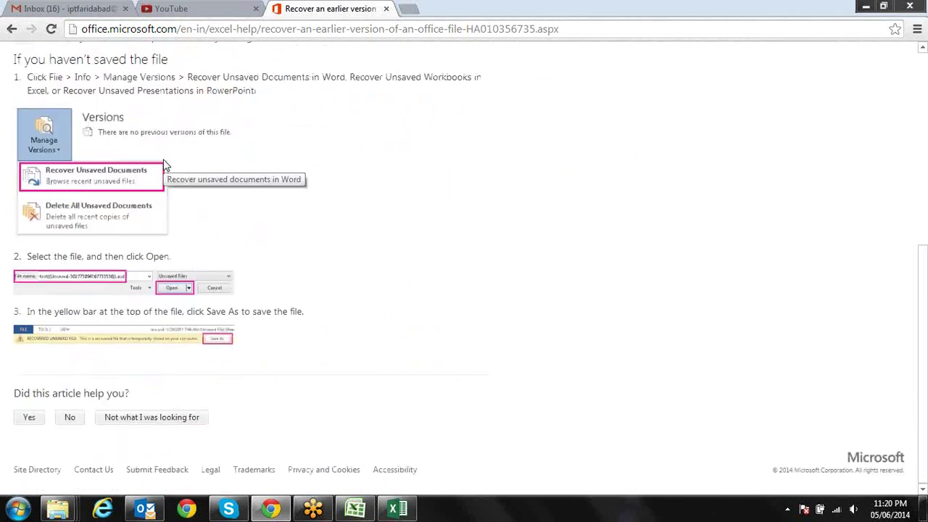
scroll(165, 165, "up", 2)
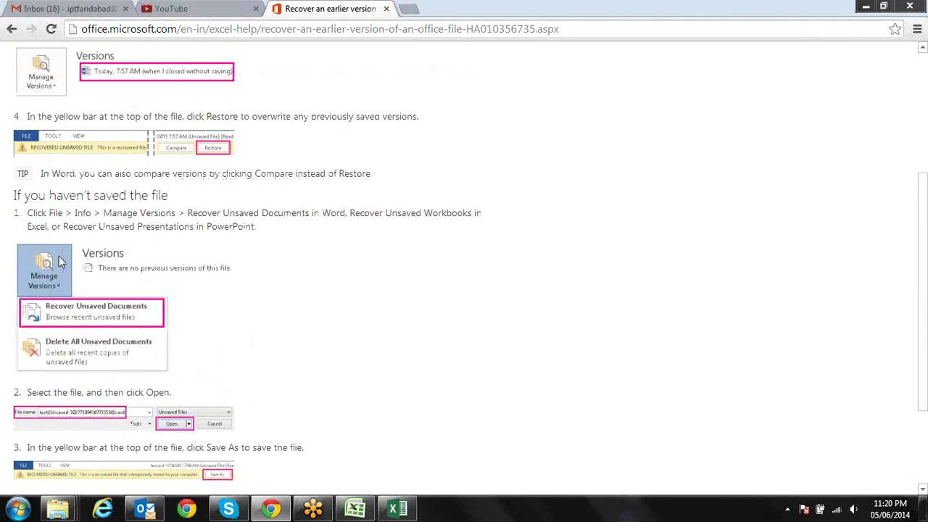
scroll(65, 268, "up", 1)
scroll(65, 272, "up", 2)
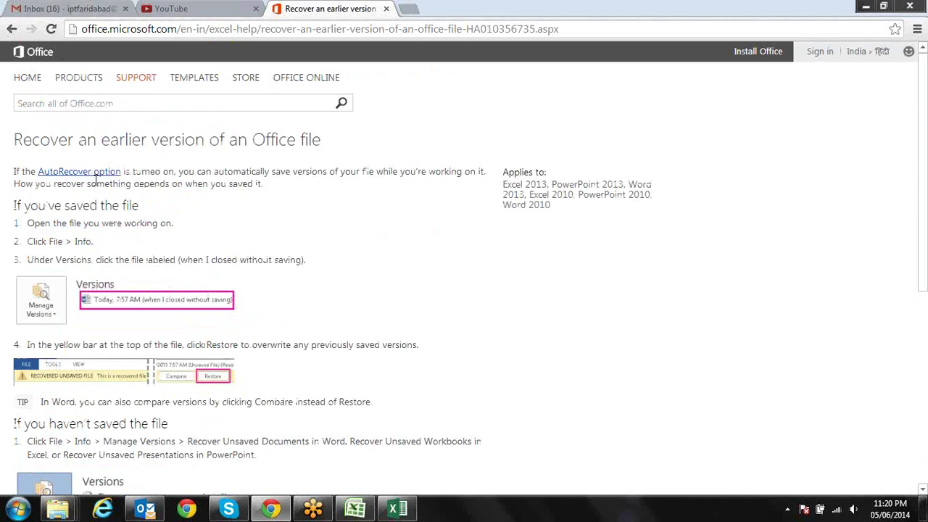
left_click(12, 30)
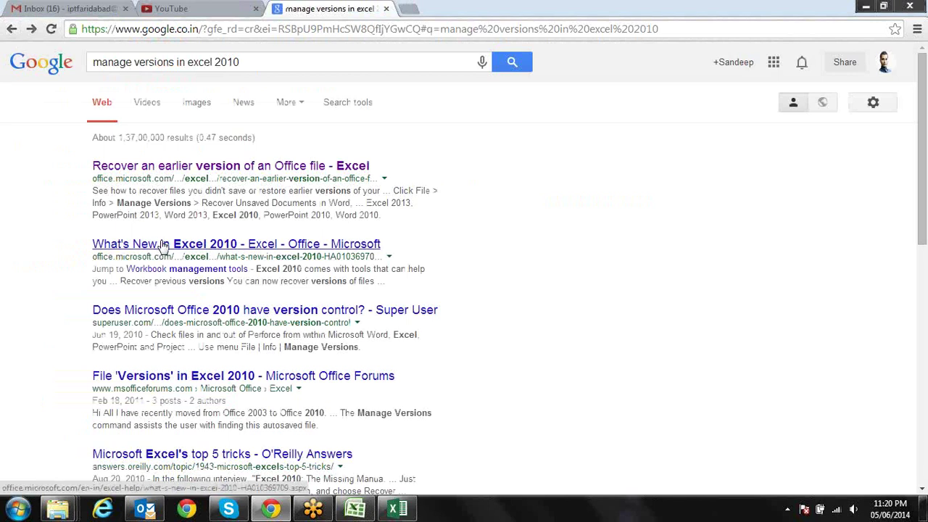
left_click(162, 247)
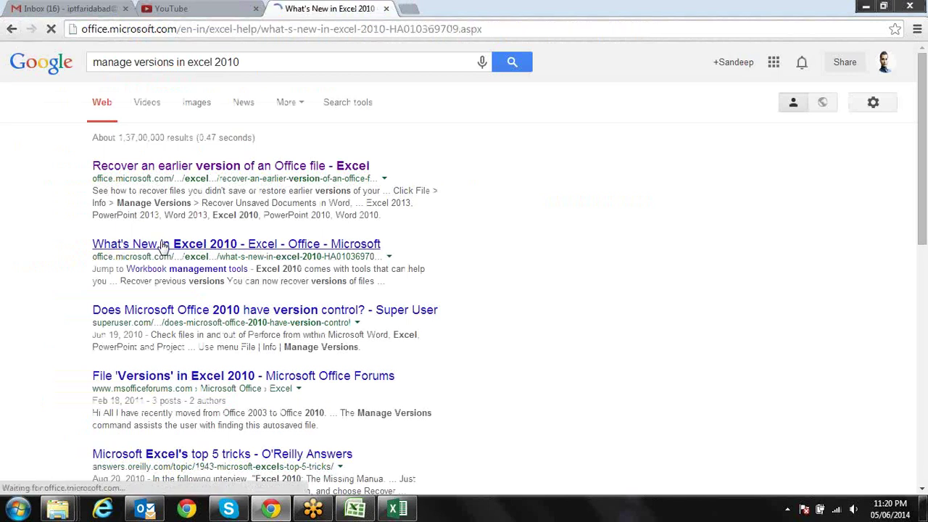
left_click(15, 27)
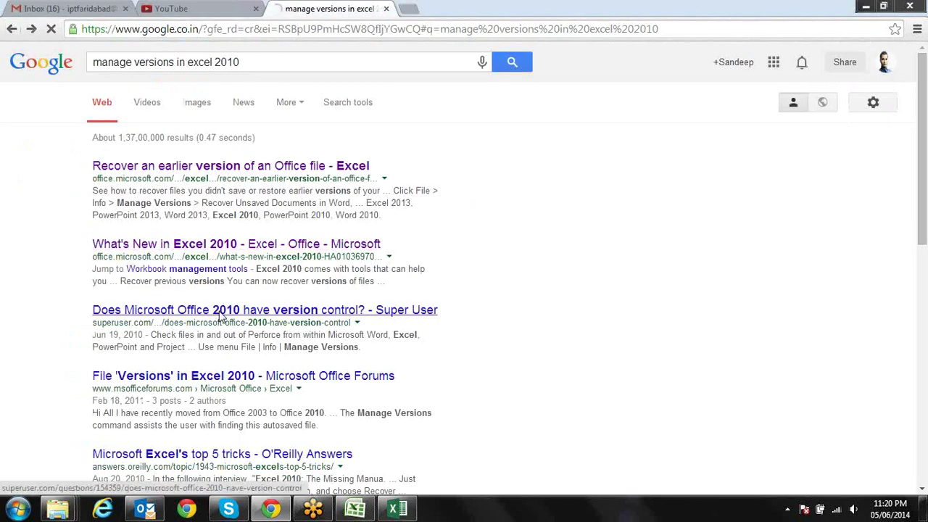
left_click(221, 314)
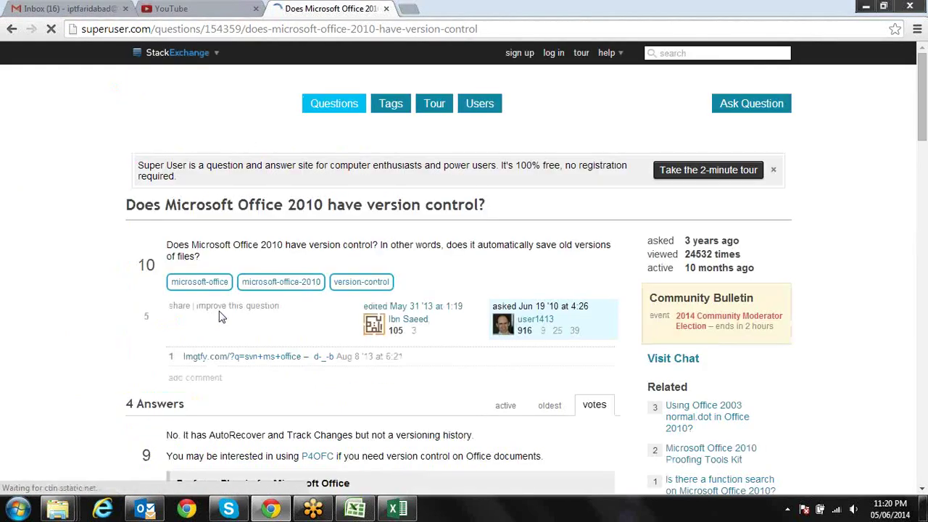
scroll(221, 317, "down", 1)
scroll(221, 317, "down", 3)
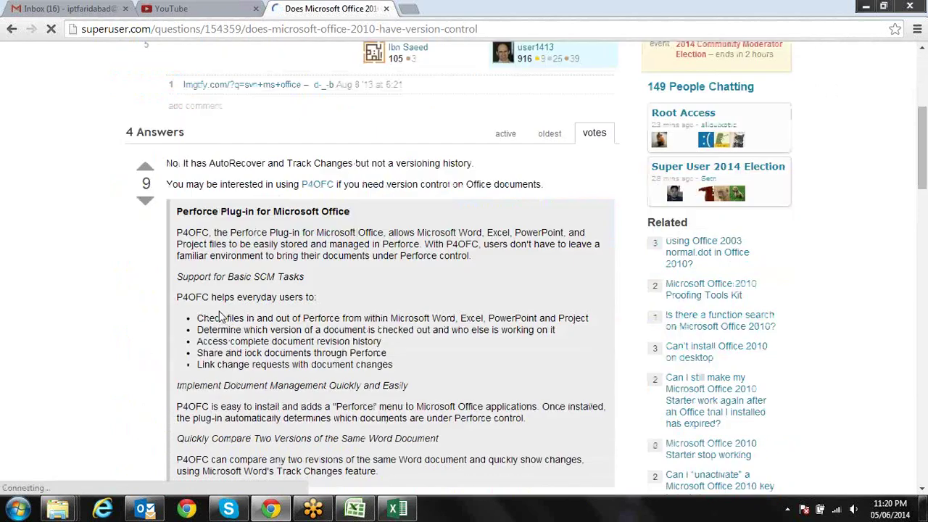
scroll(222, 317, "down", 8)
scroll(221, 316, "down", 2)
scroll(221, 317, "down", 3)
scroll(221, 317, "down", 1)
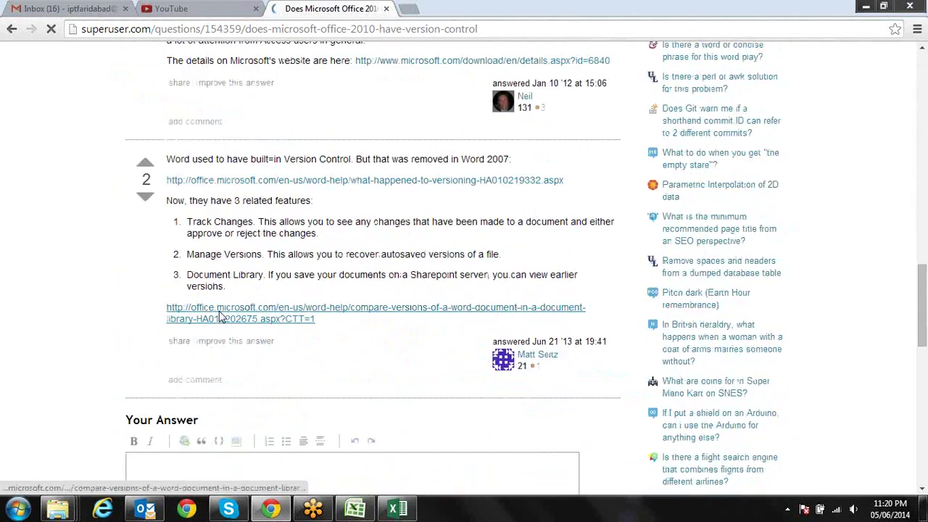
key("alt+Left")
scroll(221, 317, "down", 1)
scroll(221, 317, "down", 1)
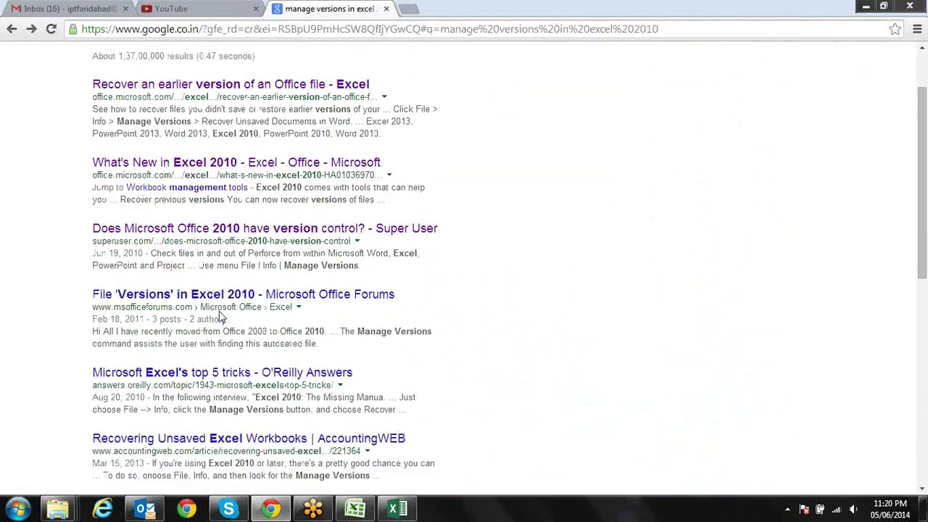
scroll(222, 317, "down", 1)
Read through the AccountingWEB article on recovering unsaved workbooks, then return to Book2.
left_click(219, 418)
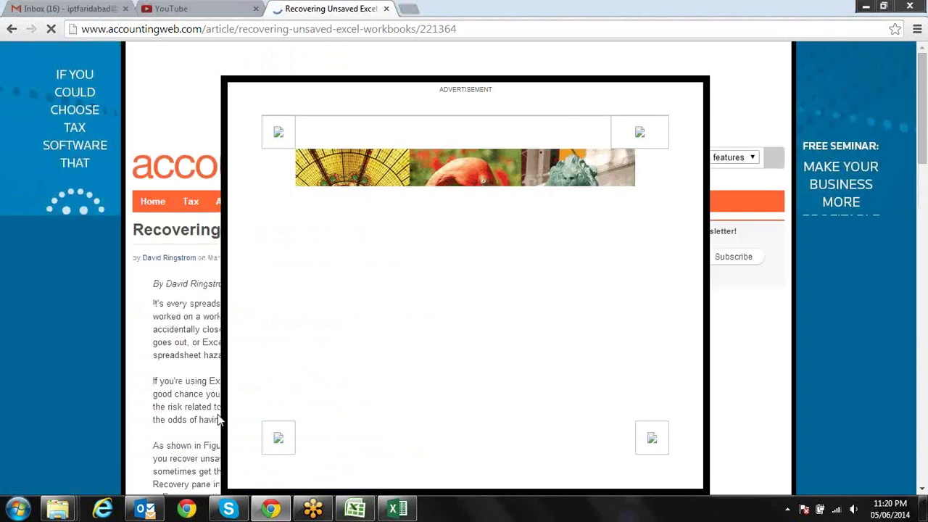
scroll(218, 420, "down", 3)
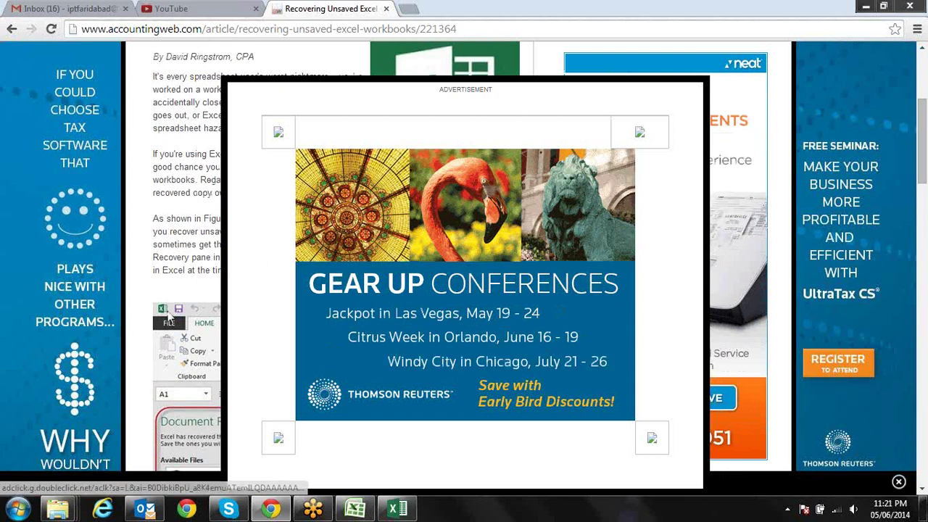
scroll(143, 320, "down", 5)
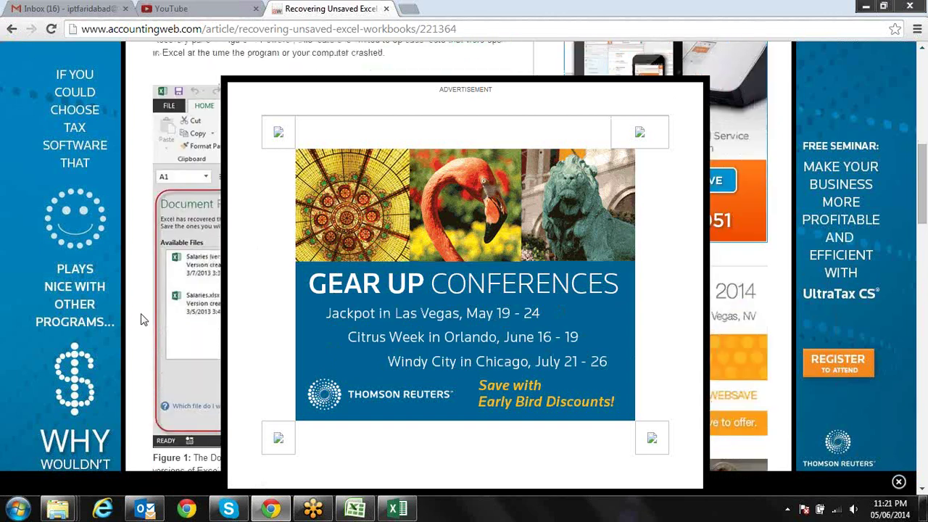
scroll(143, 320, "down", 4)
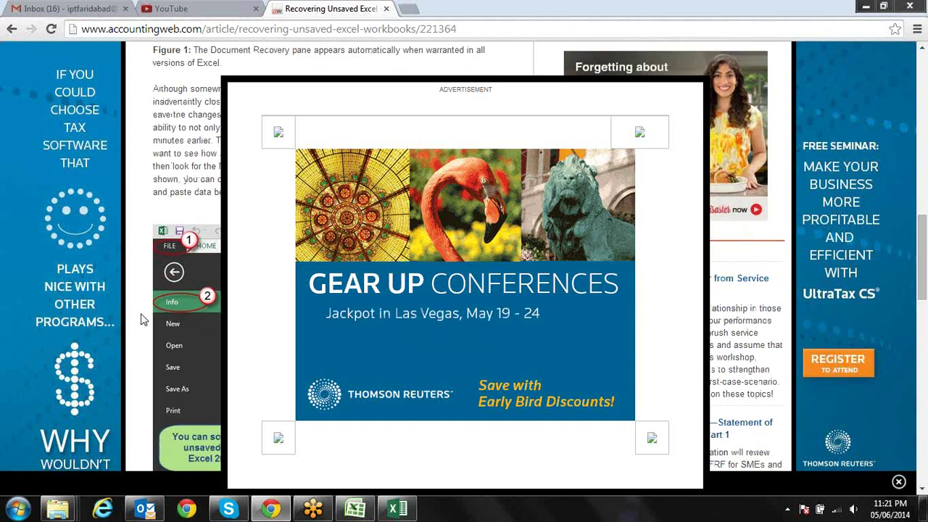
scroll(143, 320, "down", 2)
scroll(143, 320, "down", 2)
scroll(143, 320, "down", 3)
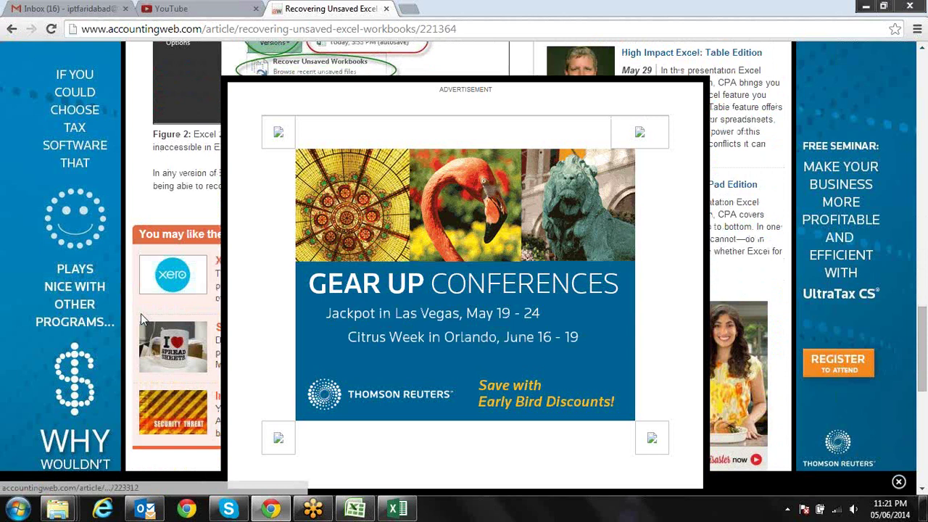
scroll(143, 319, "up", 2)
scroll(143, 320, "down", 2)
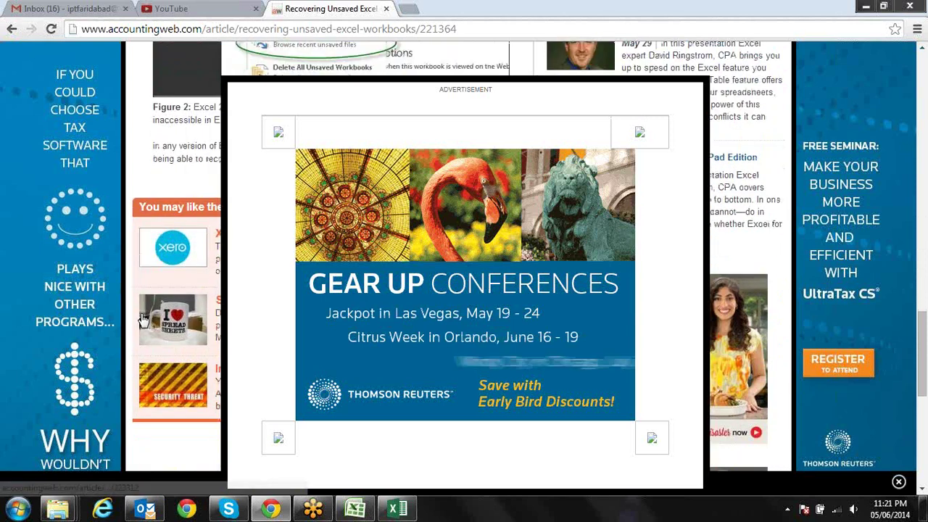
scroll(143, 320, "down", 4)
scroll(143, 320, "up", 1)
scroll(143, 320, "up", 3)
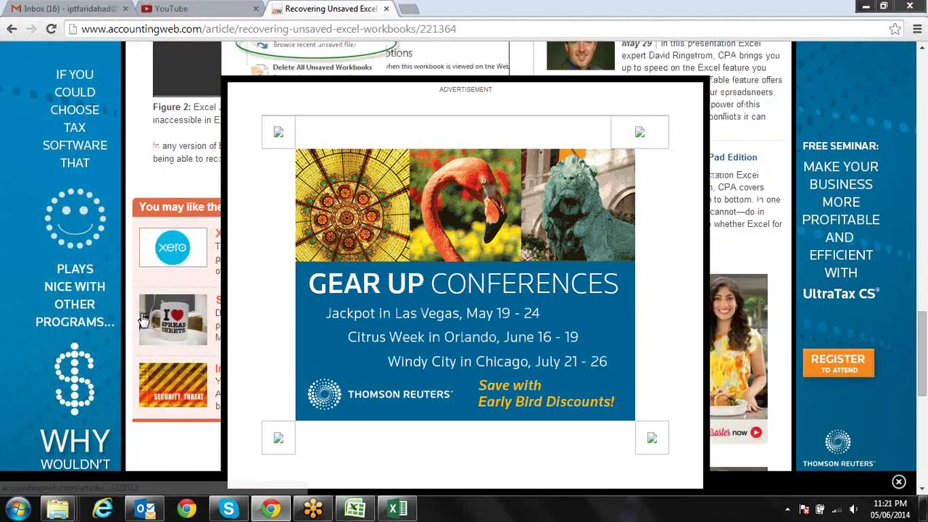
scroll(141, 314, "up", 2)
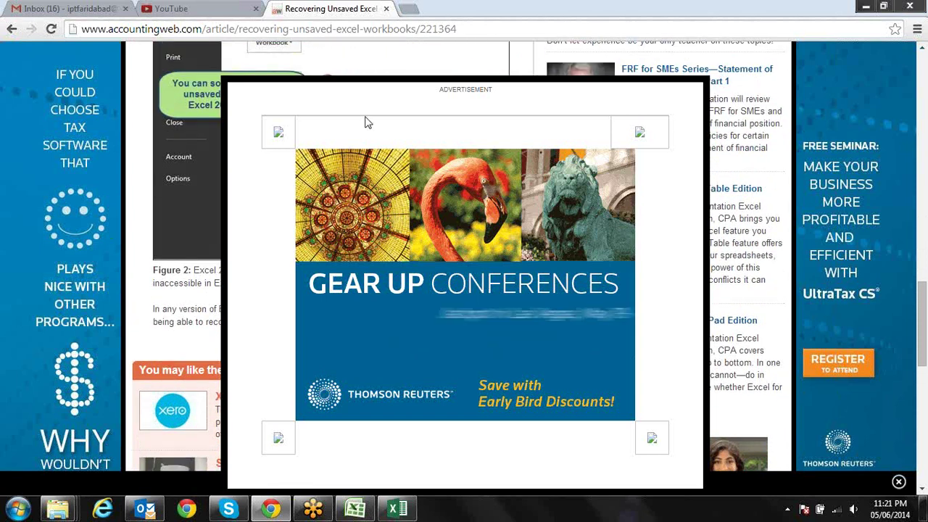
key("alt+Tab")
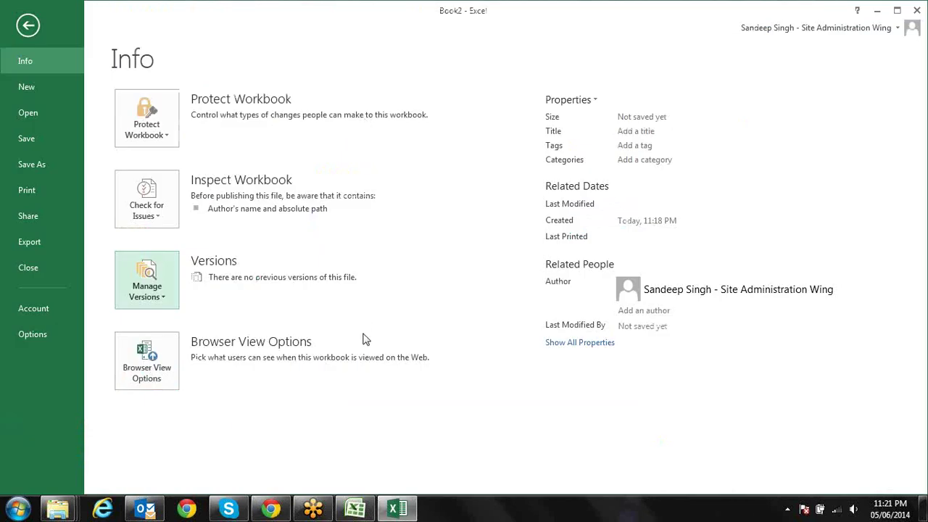
Leave the Info page and close the Book2 workbook window.
key("Escape")
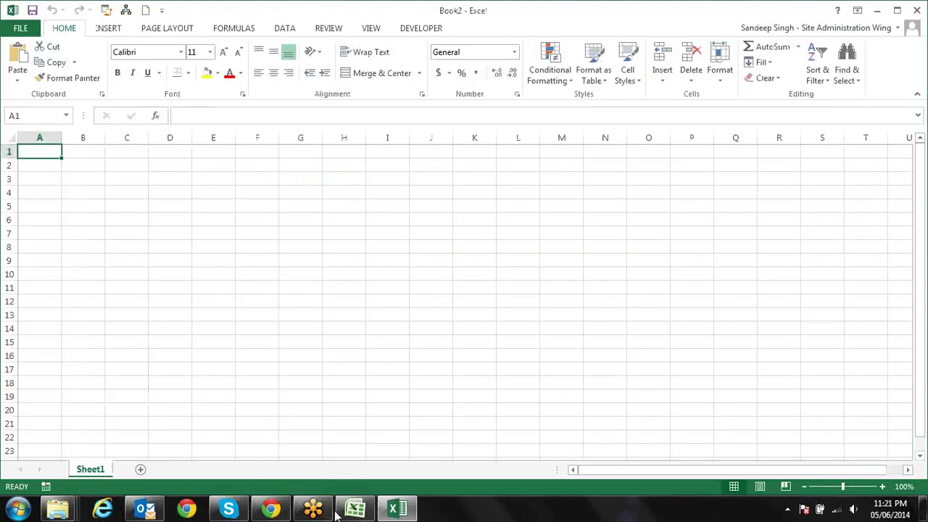
left_click(281, 509)
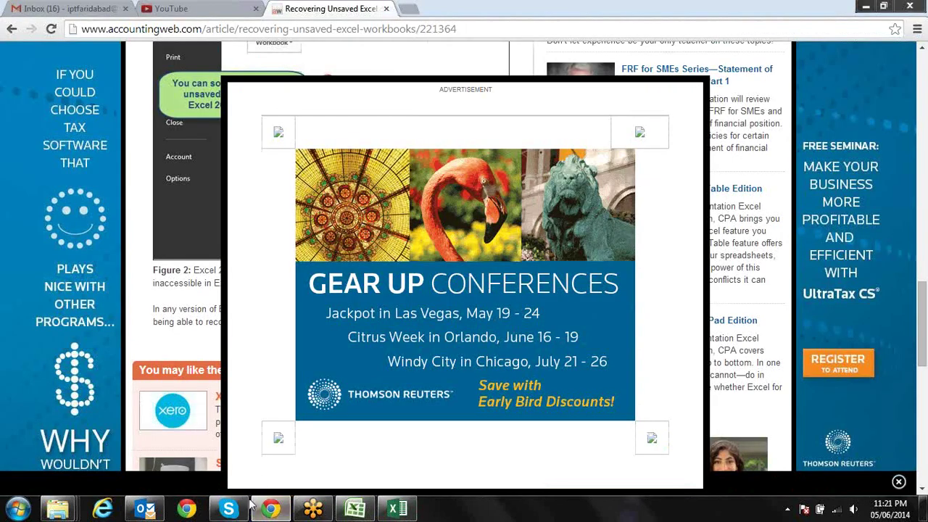
left_click(271, 510)
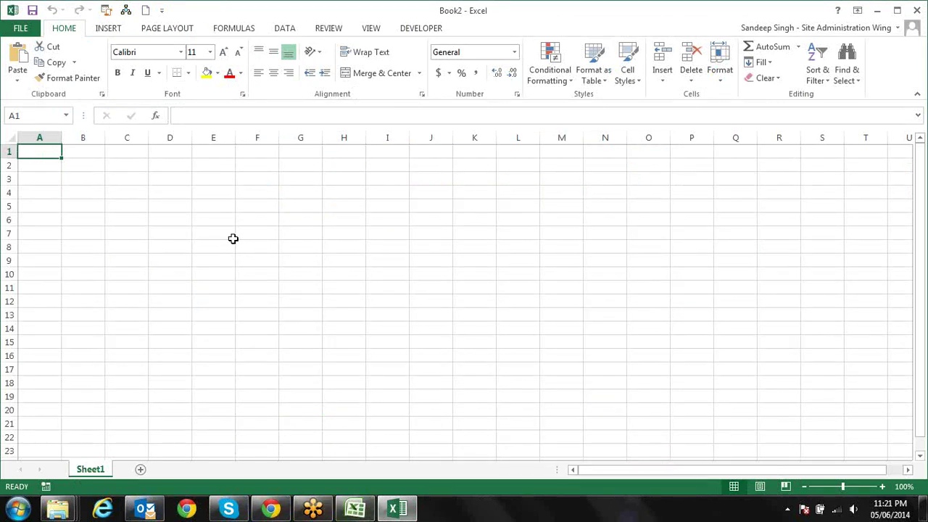
left_click(917, 9)
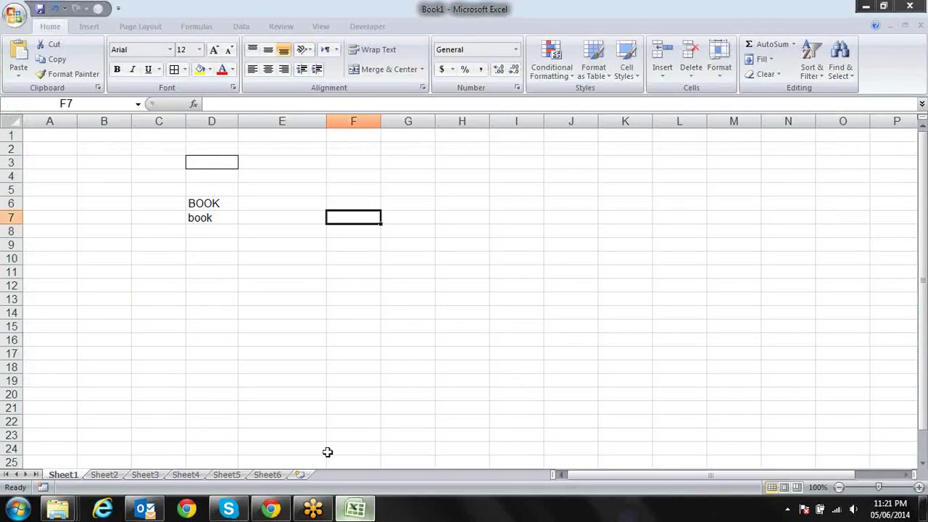
Open Excel 2007 Options and go through Save to the Advanced editing options.
key("alt+f")
key("i")
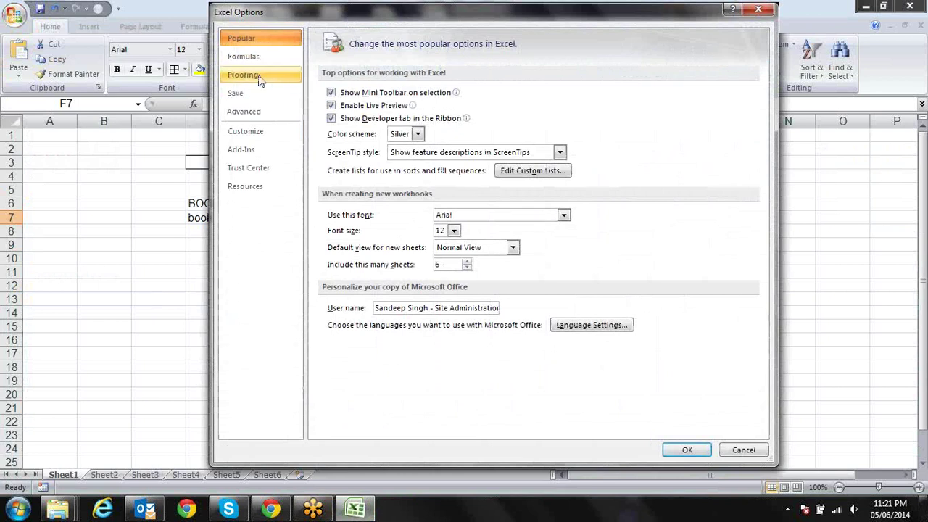
left_click(267, 94)
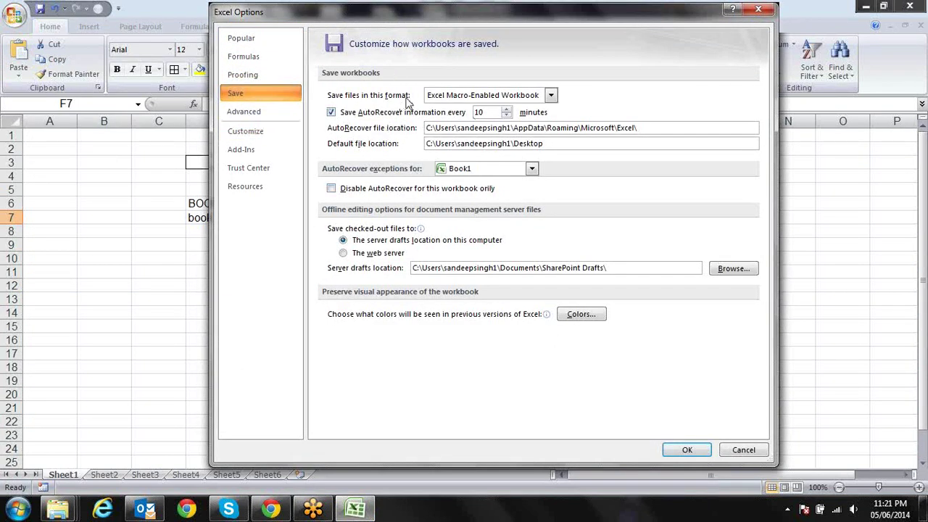
left_click(298, 112)
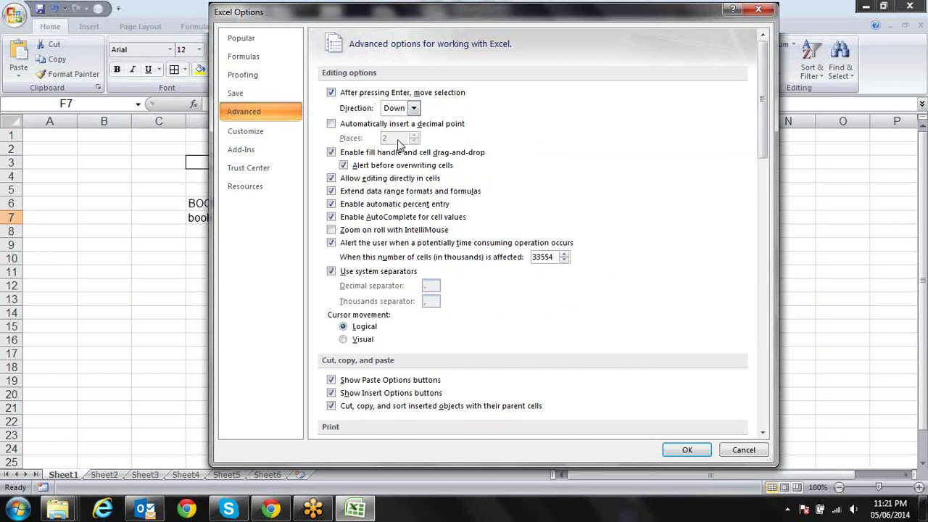
Keep the Enter direction Down and turn on automatic decimal point insertion with 2 places.
left_click(417, 108)
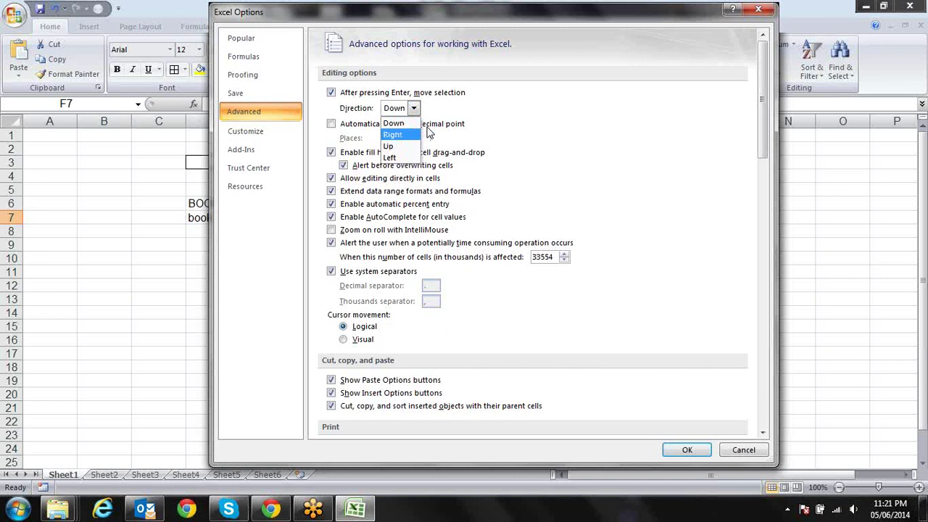
left_click(527, 113)
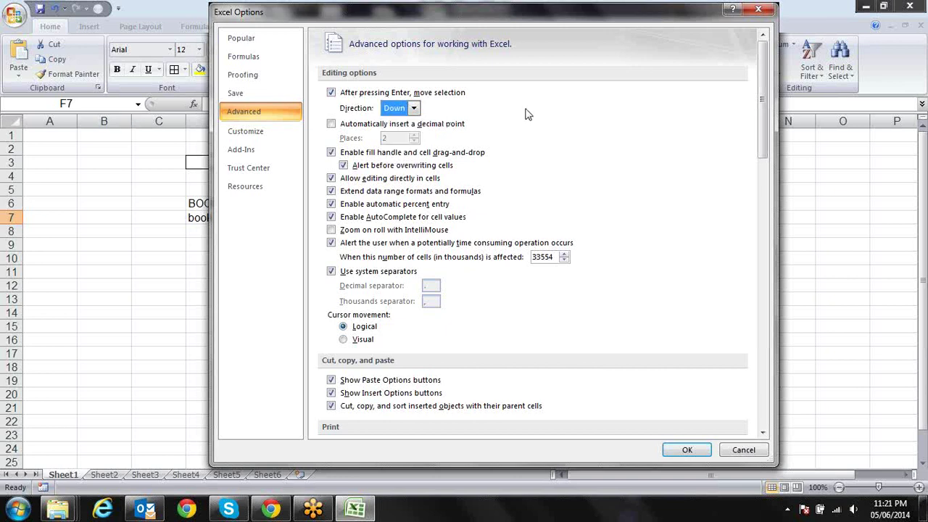
left_click(429, 125)
left_click(688, 449)
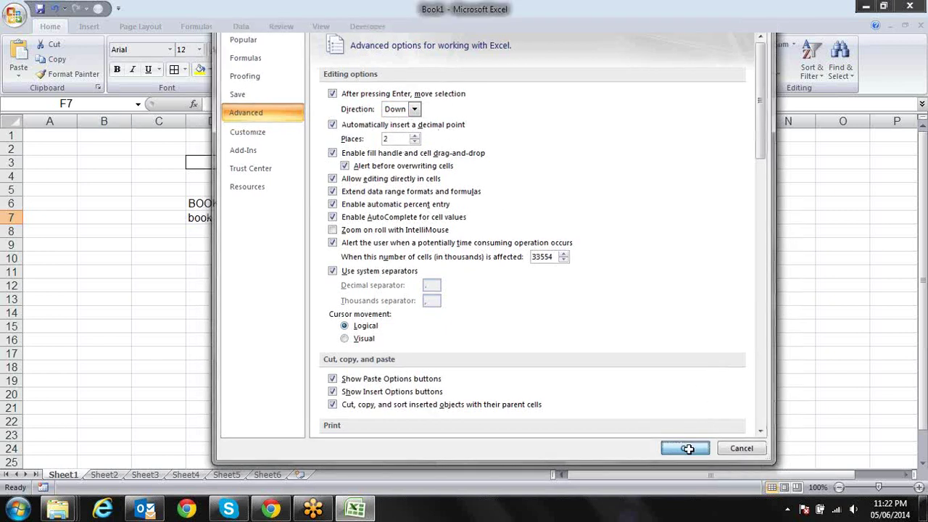
Enter 10033 in F7 so it is stored as 100.33.
type("10033")
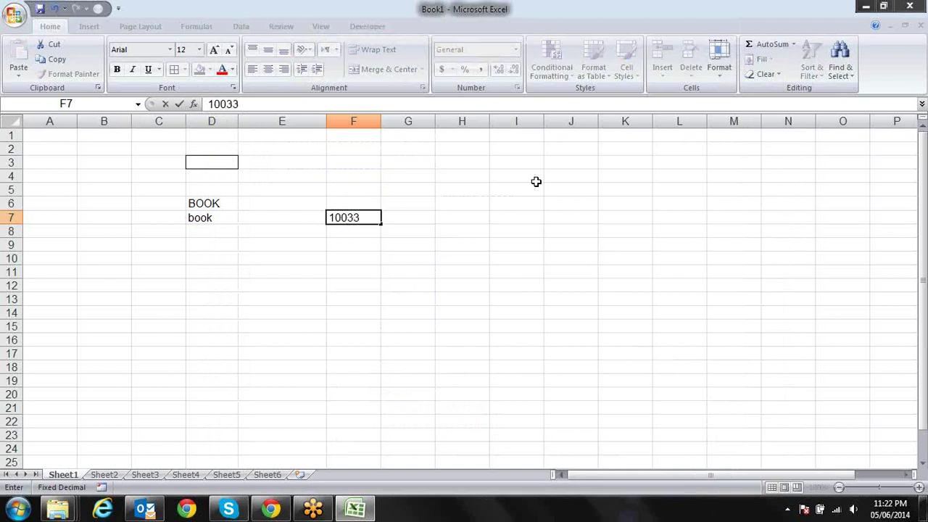
key("Return")
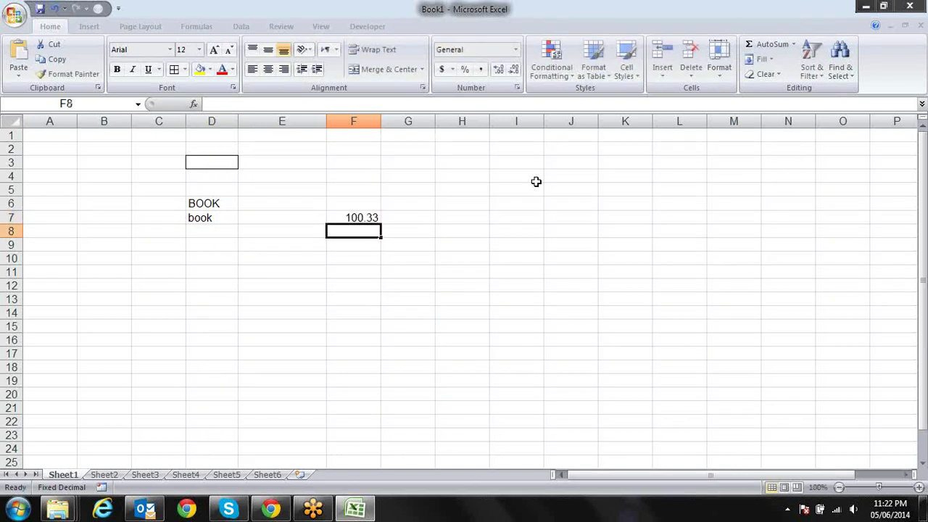
key("Up")
key("Down")
key("Up")
left_click(15, 15)
left_click(203, 321)
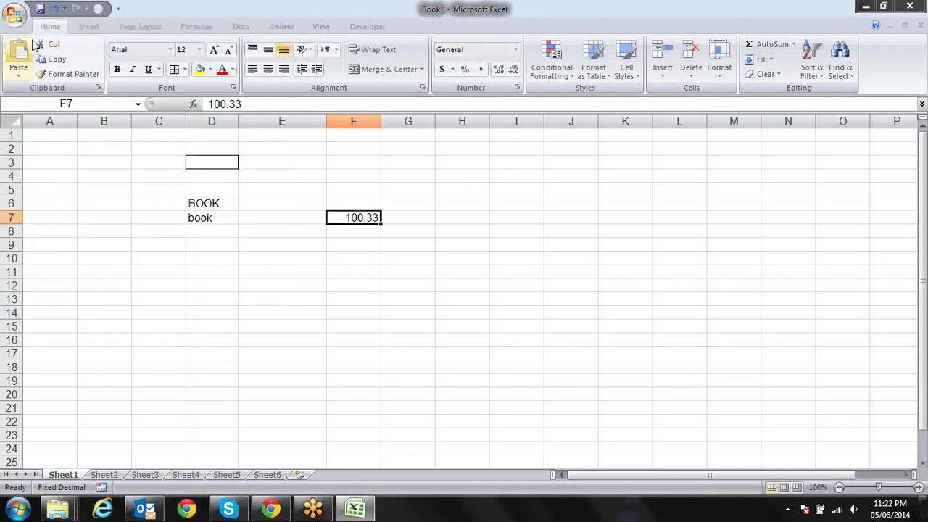
Review the Formulas calculation options in Excel Options, leaving workbook calculation on Automatic.
left_click(15, 15)
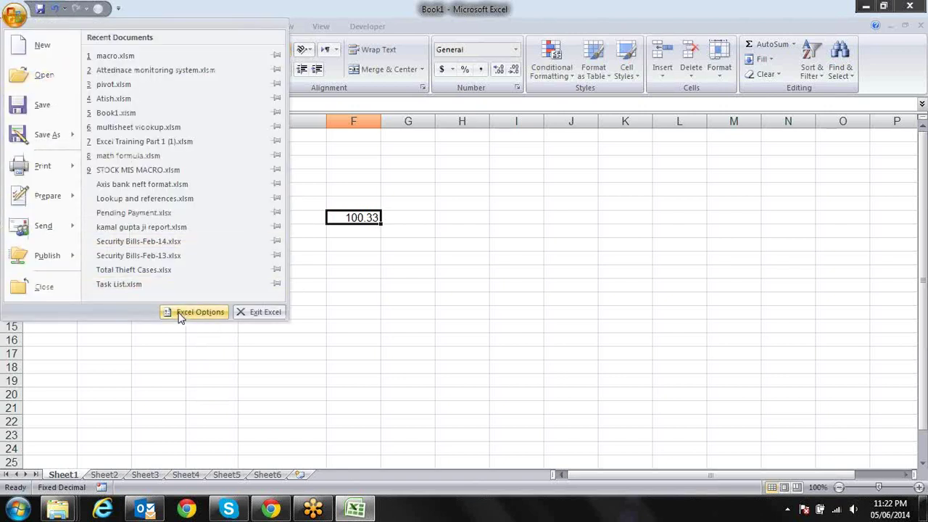
left_click(180, 313)
left_click(265, 58)
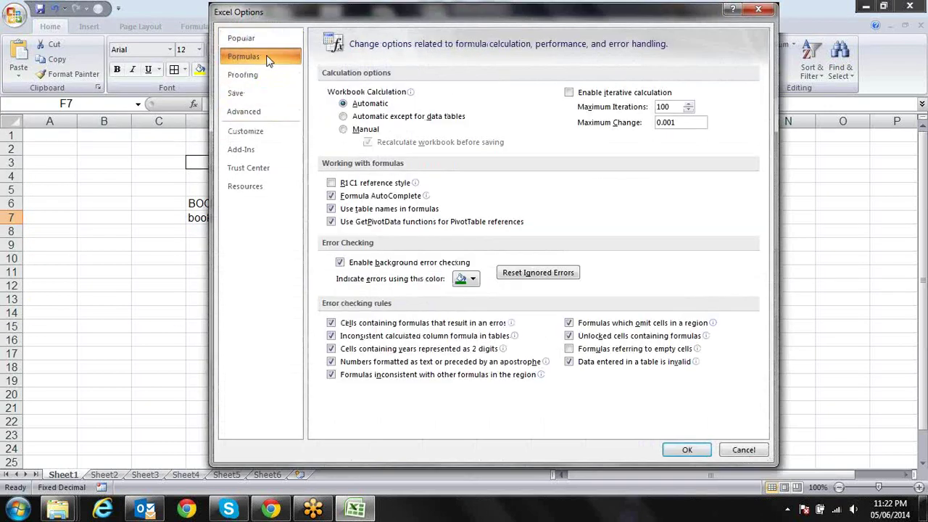
left_click(357, 119)
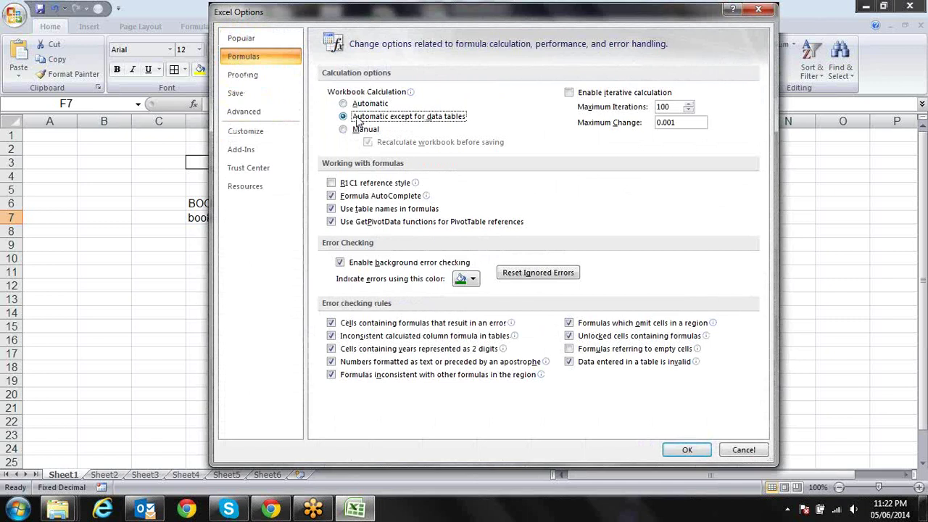
left_click(367, 106)
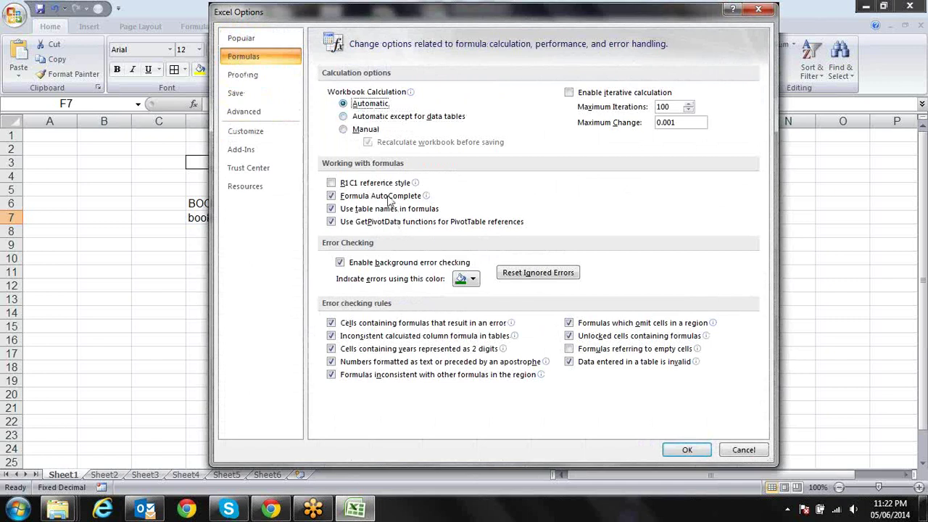
Turn off automatic decimal point insertion and fill-handle drag-and-drop, then apply.
left_click(286, 115)
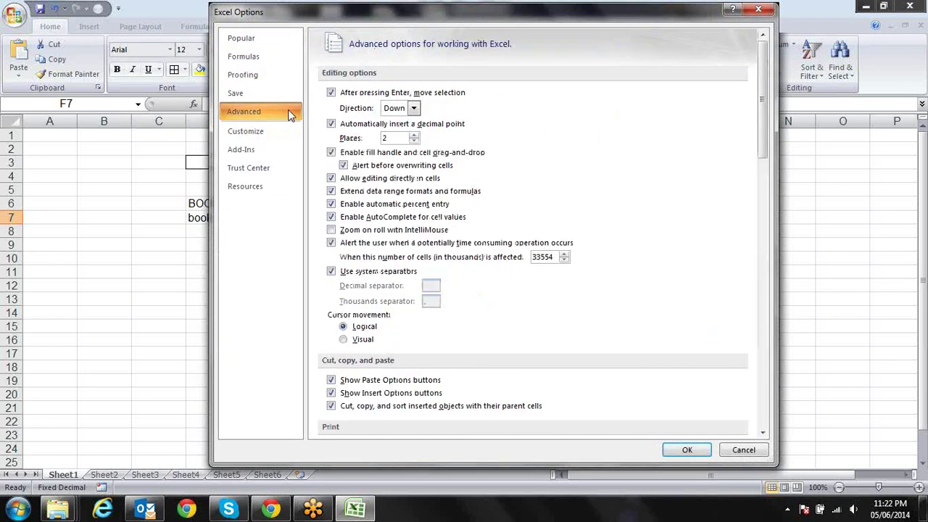
left_click(361, 125)
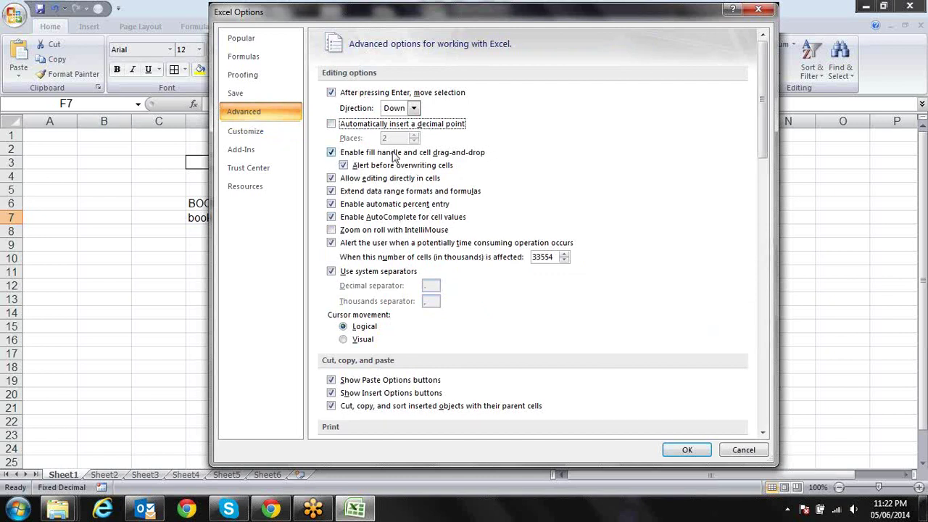
left_click(330, 153)
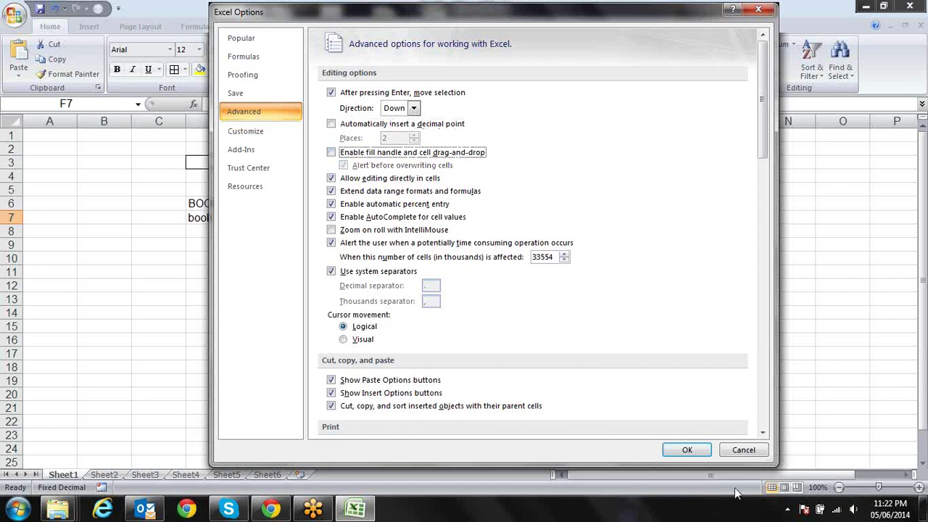
left_click(681, 451)
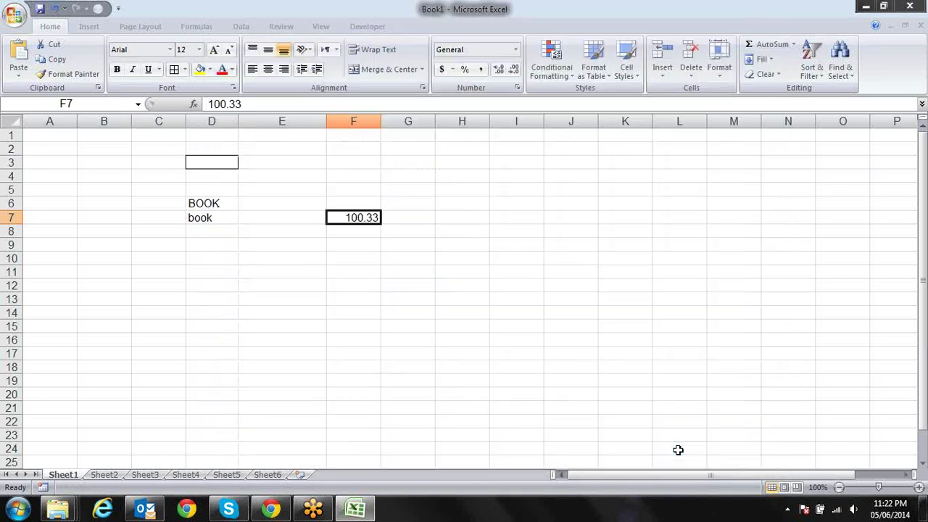
Select various cells and ranges, including E5:F9 and G6:H8, ending on F4.
left_click(351, 146)
left_click(335, 173)
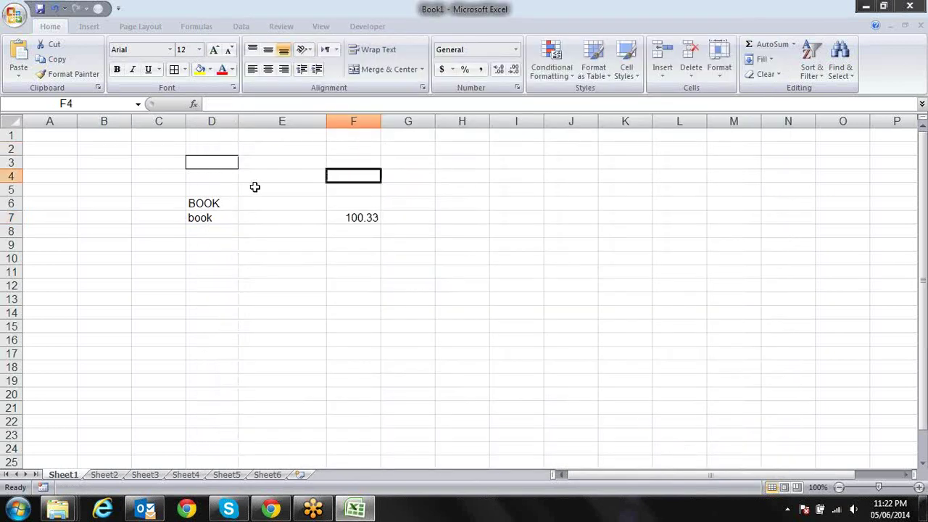
left_click_drag(256, 186, 275, 177)
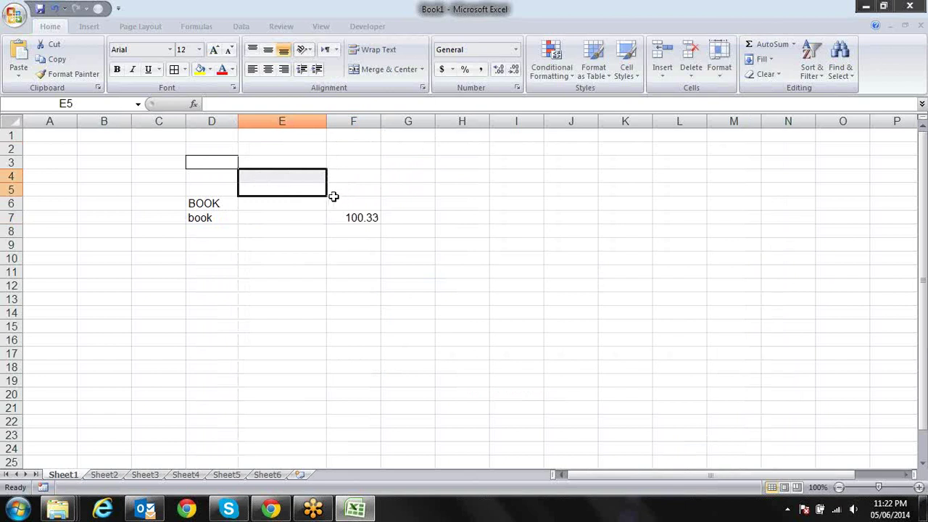
left_click_drag(325, 194, 344, 248)
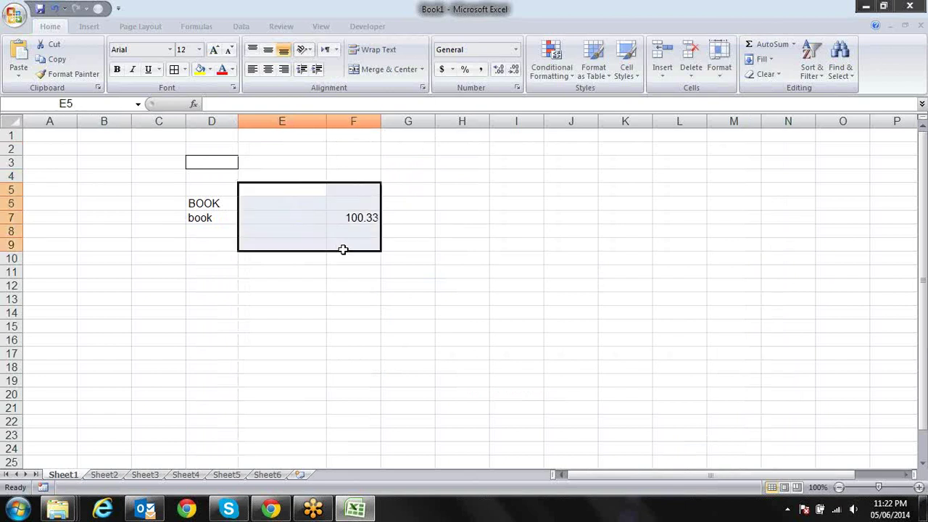
left_click(428, 262)
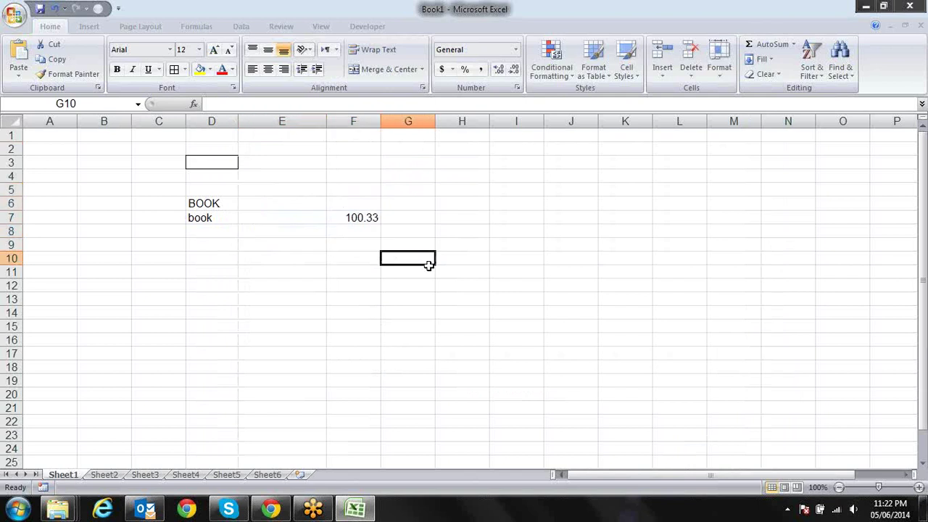
left_click(429, 192)
left_click(436, 203)
left_click_drag(435, 202, 431, 234)
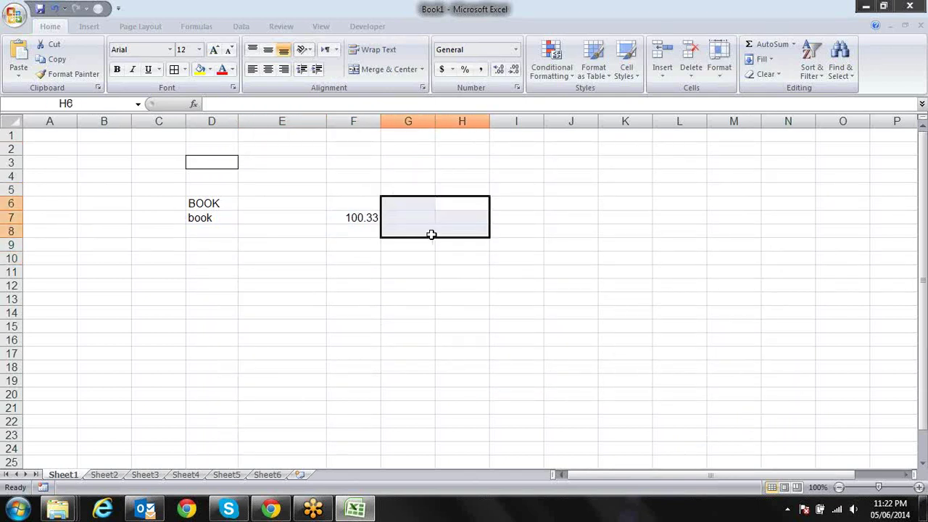
left_click(486, 244)
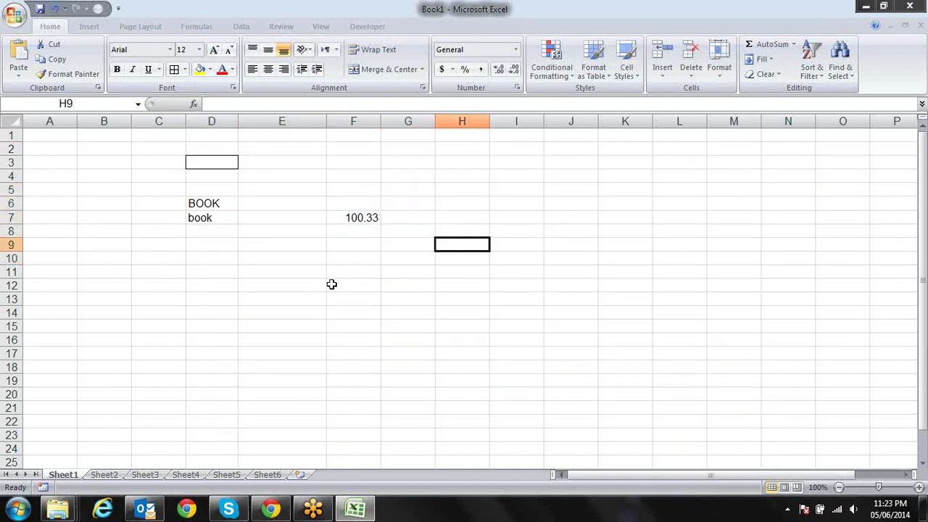
left_click(354, 175)
Re-enable the fill handle and cell drag-and-drop in Excel Options Advanced.
left_click(14, 16)
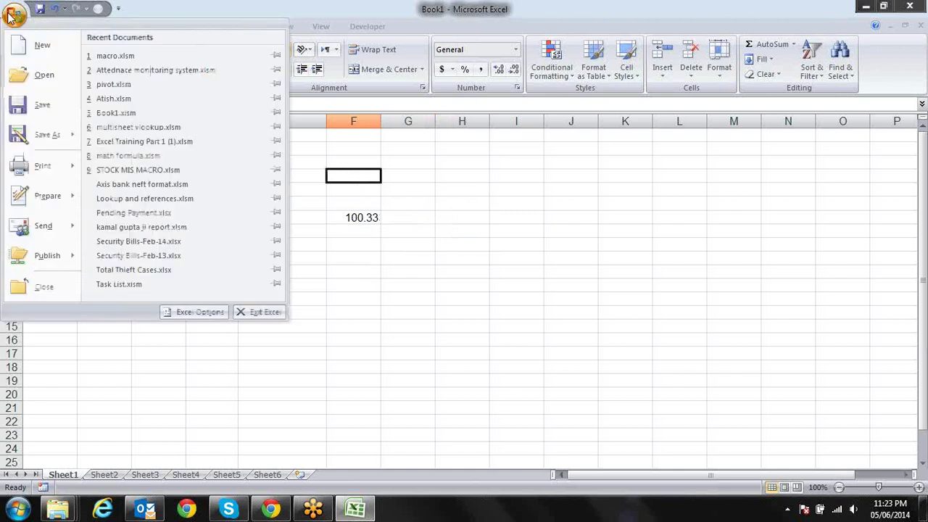
left_click(183, 312)
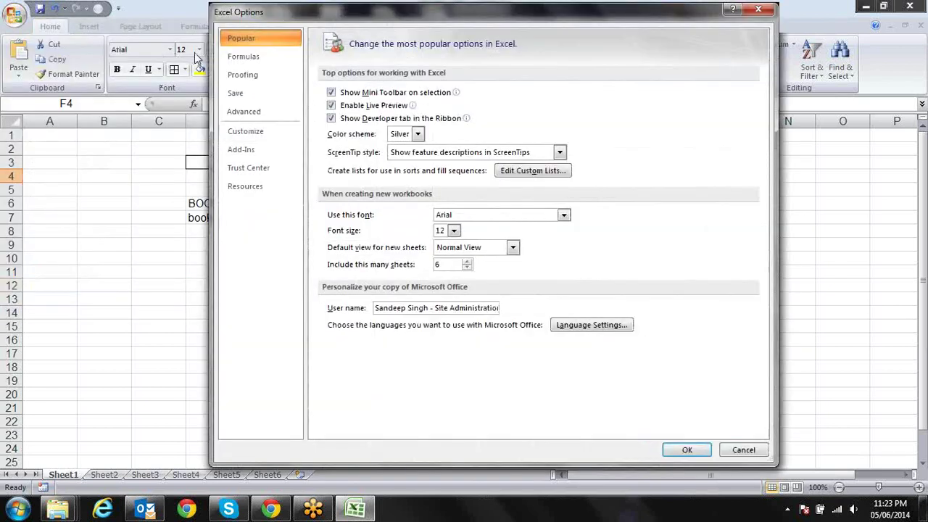
left_click(248, 109)
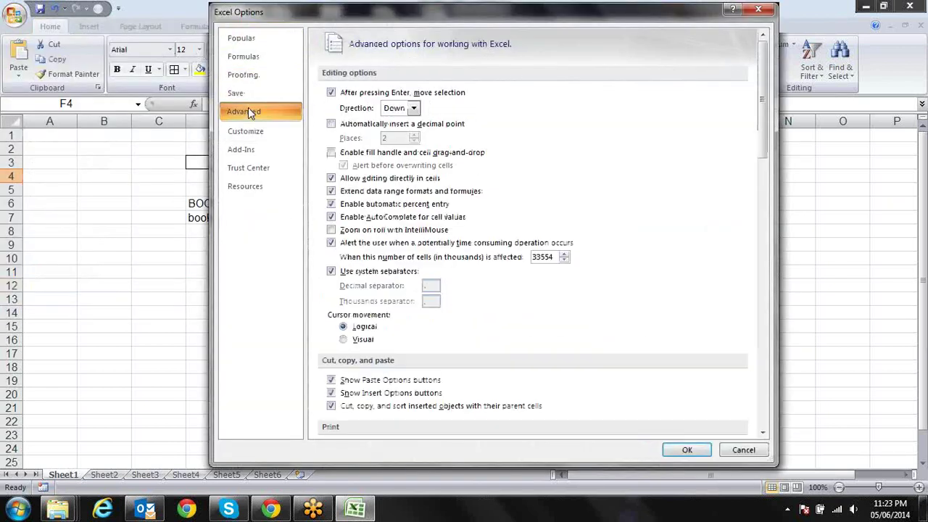
left_click(407, 154)
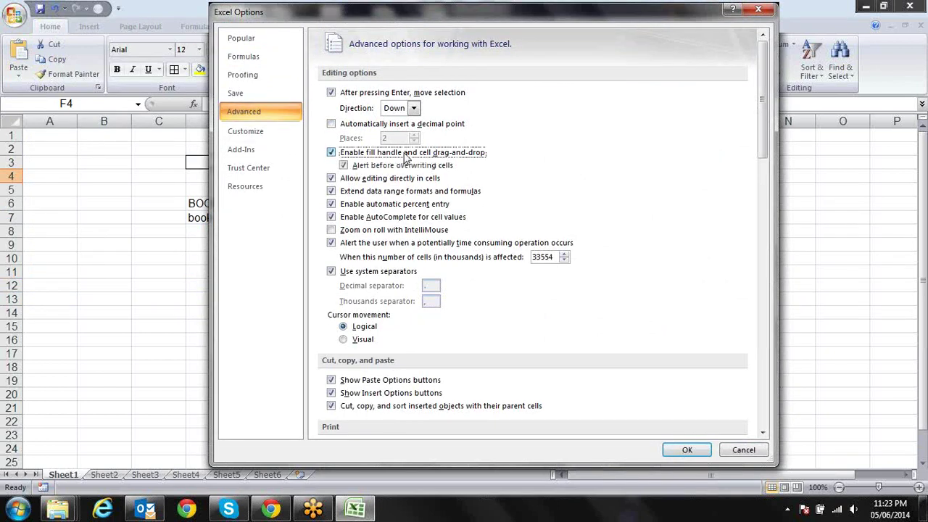
left_click(685, 450)
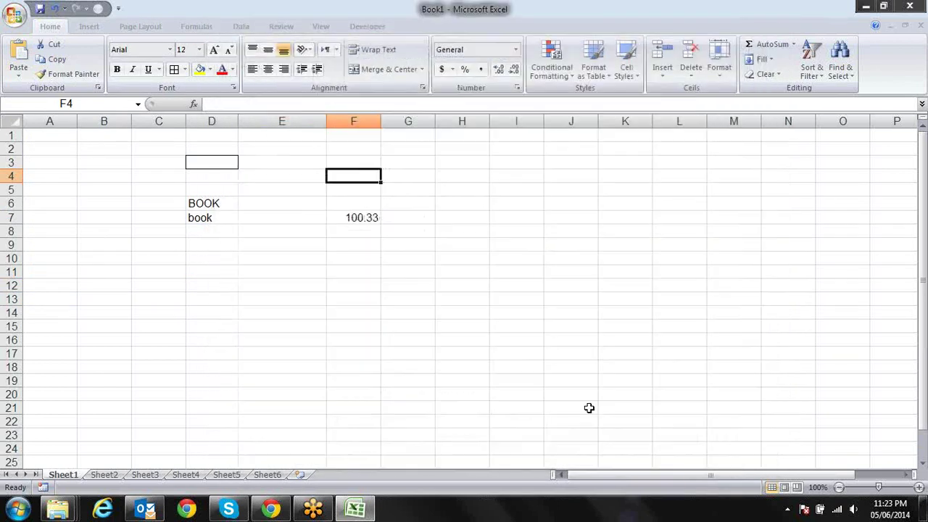
Fill 100.33 from F7 down through F12 with the fill handle.
left_click(376, 213)
left_click_drag(381, 225, 387, 288)
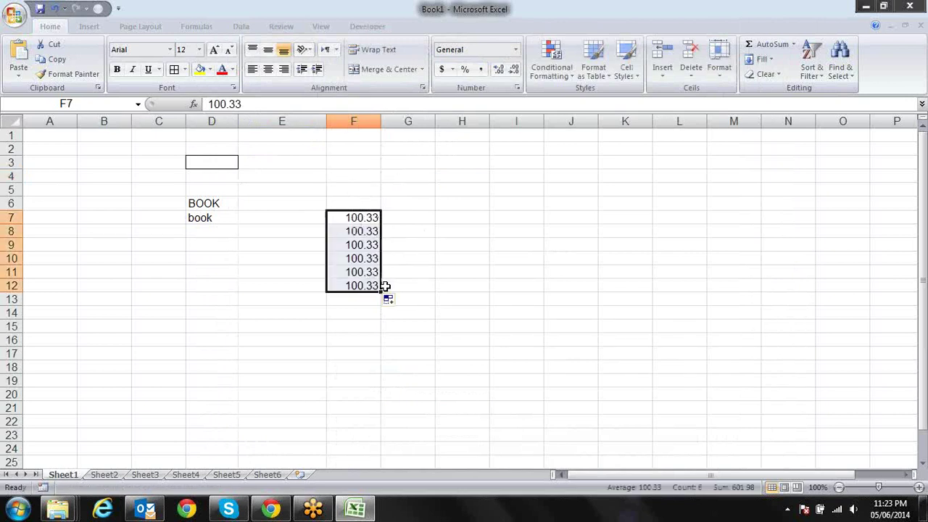
left_click(444, 234)
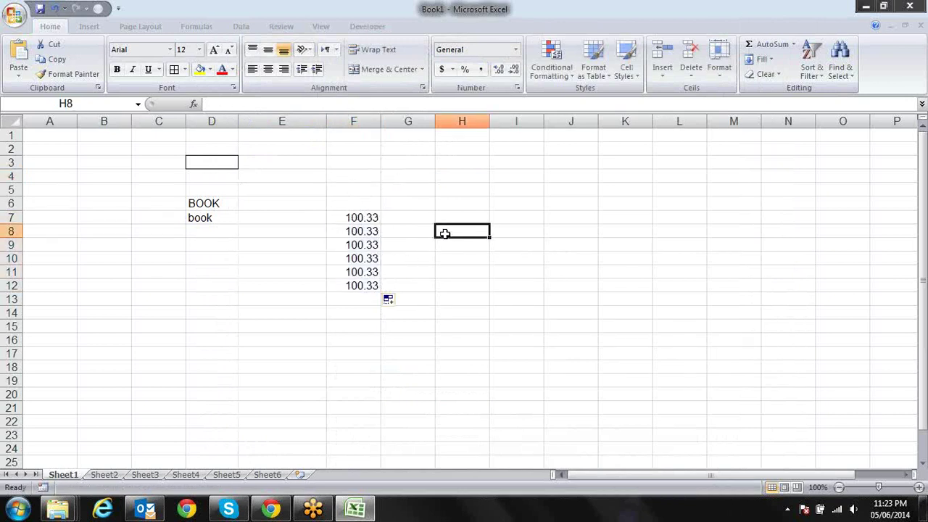
left_click(413, 184)
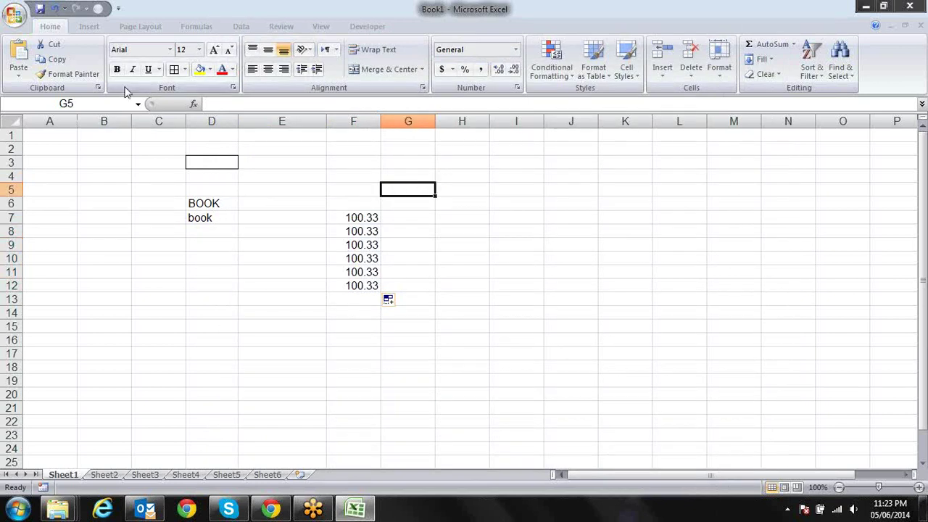
Change the worksheet gridline colour to red in Excel Options' Advanced display settings.
left_click(15, 14)
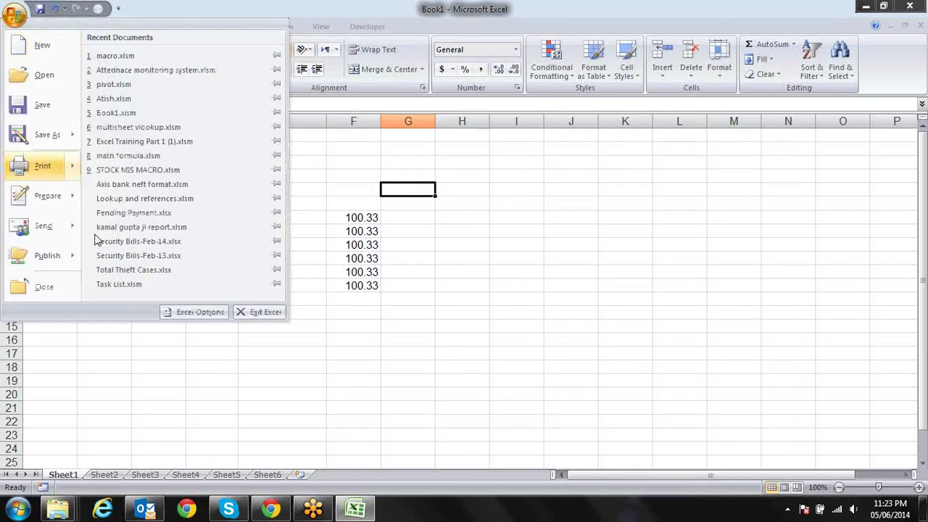
left_click(193, 314)
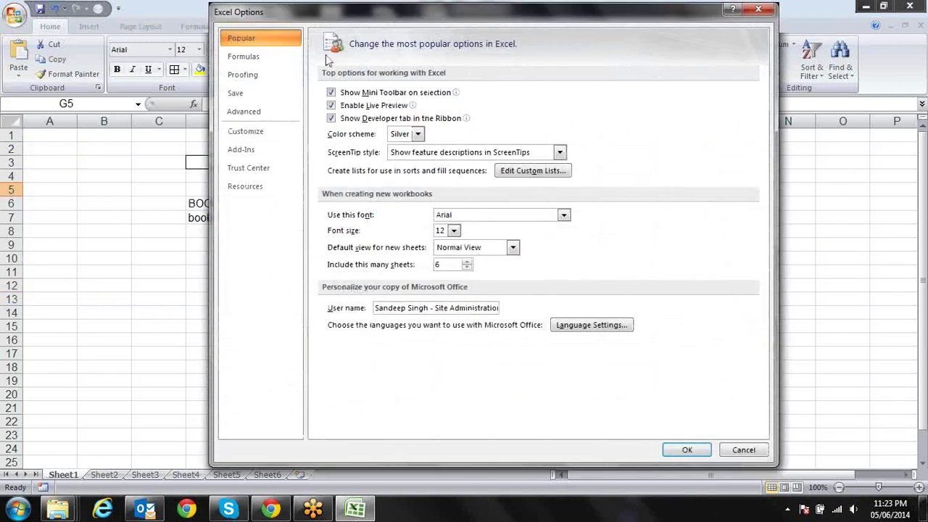
left_click(282, 113)
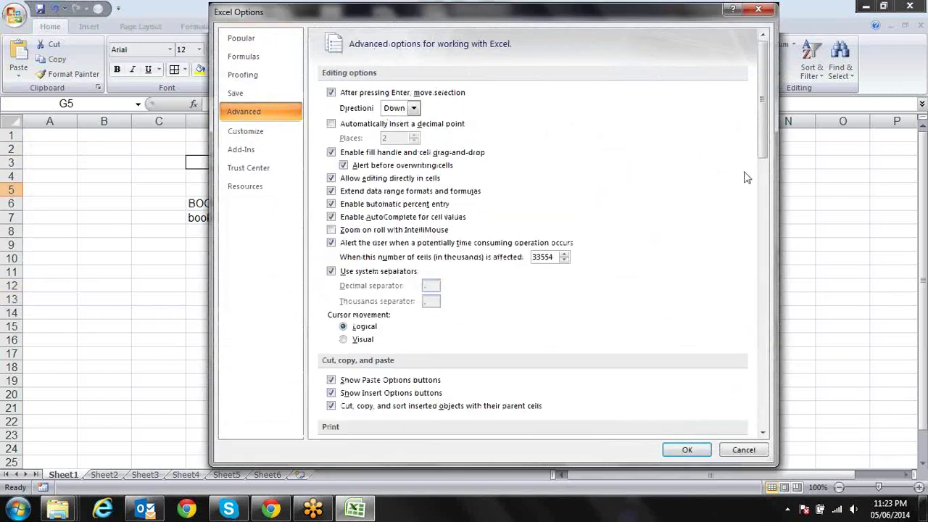
left_click_drag(760, 119, 765, 328)
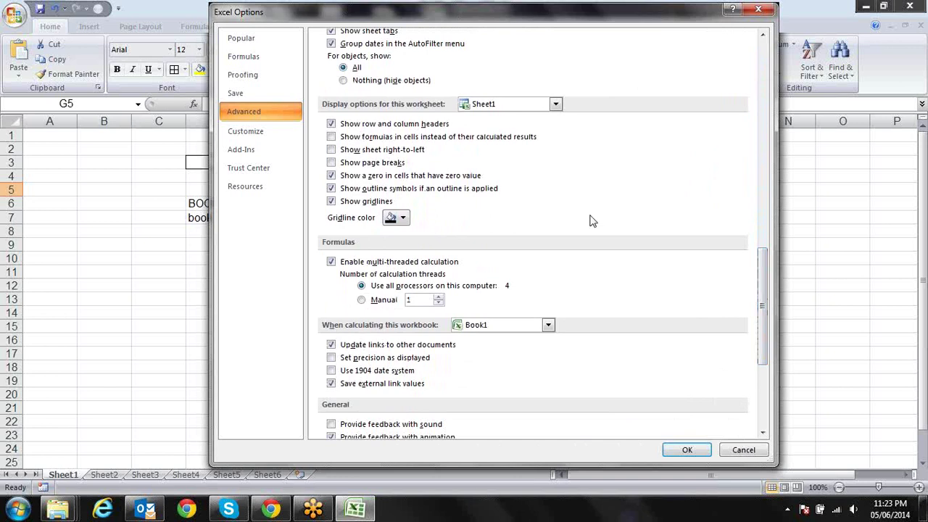
left_click(403, 220)
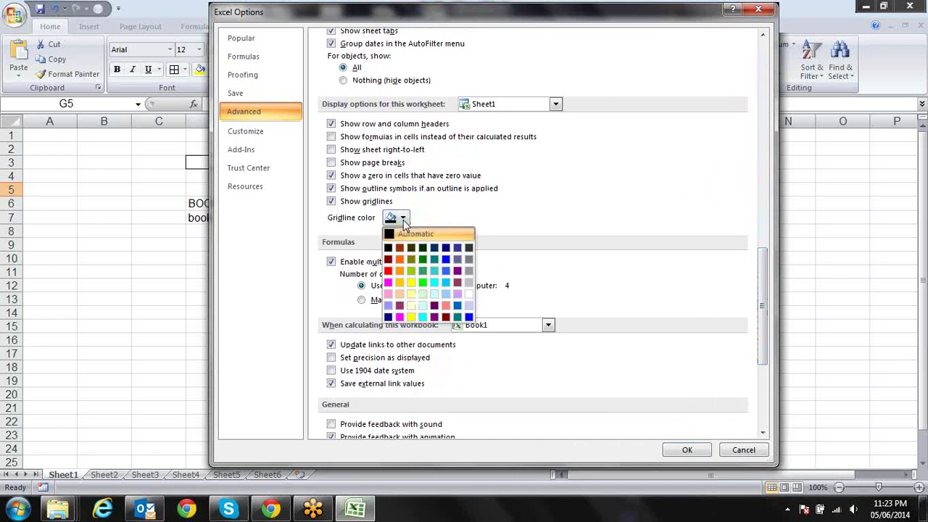
left_click(388, 270)
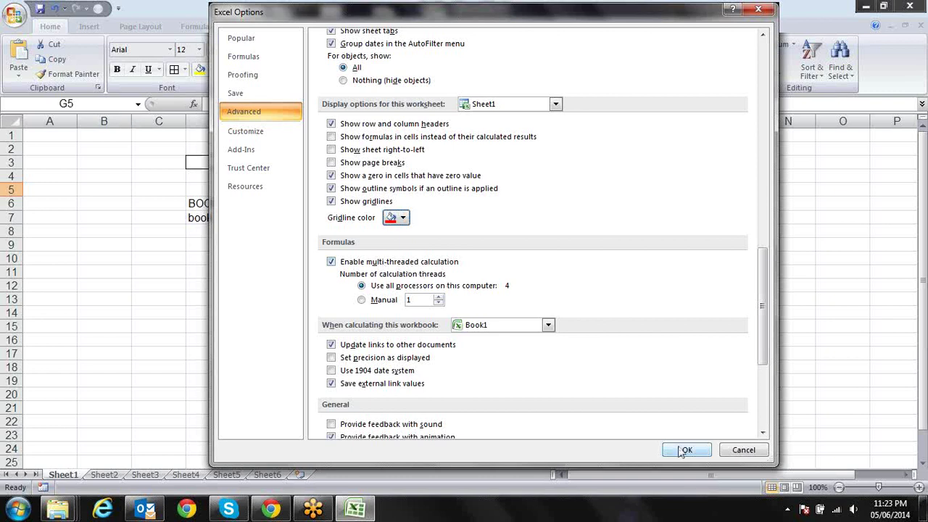
left_click(685, 450)
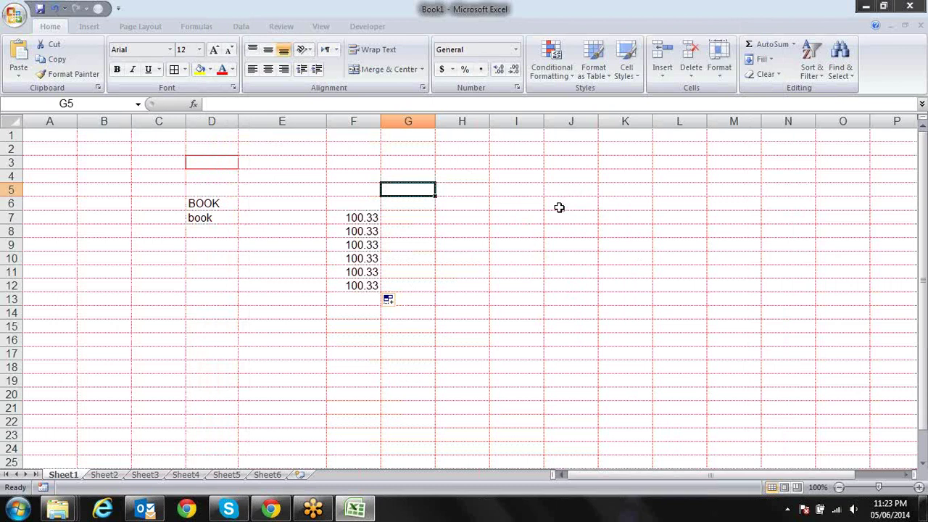
Select cells such as H11 and I8 to view the red gridlines.
left_click(559, 208)
left_click(465, 267)
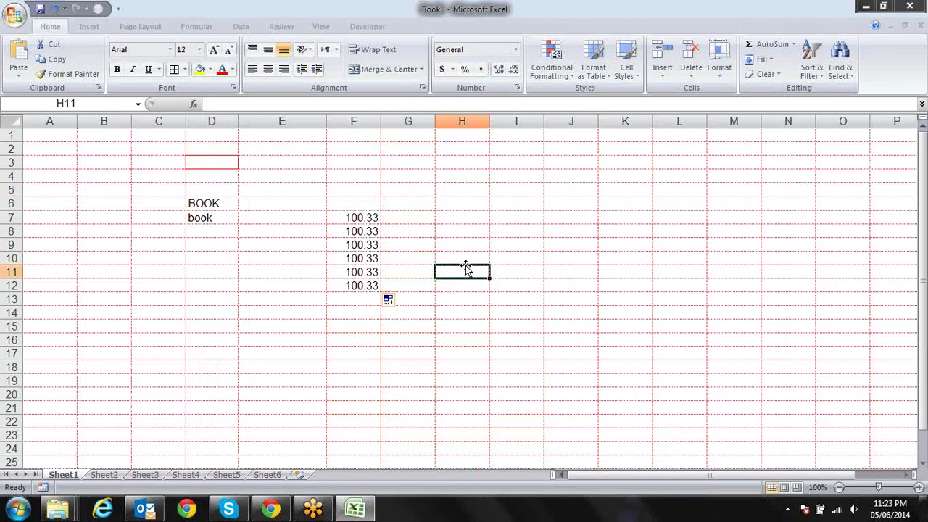
left_click(438, 156)
left_click(500, 230)
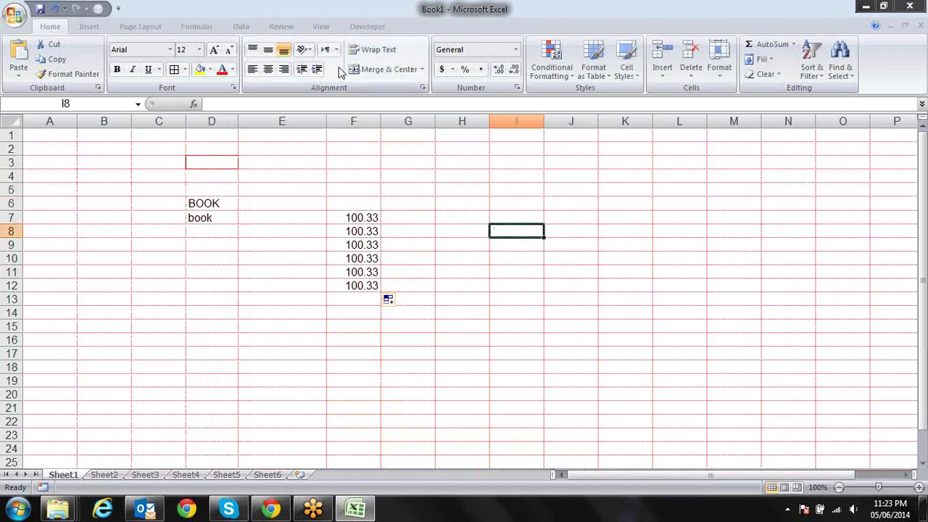
Toggle the Gridlines checkbox on the View tab, then return to the Home tab.
left_click(320, 26)
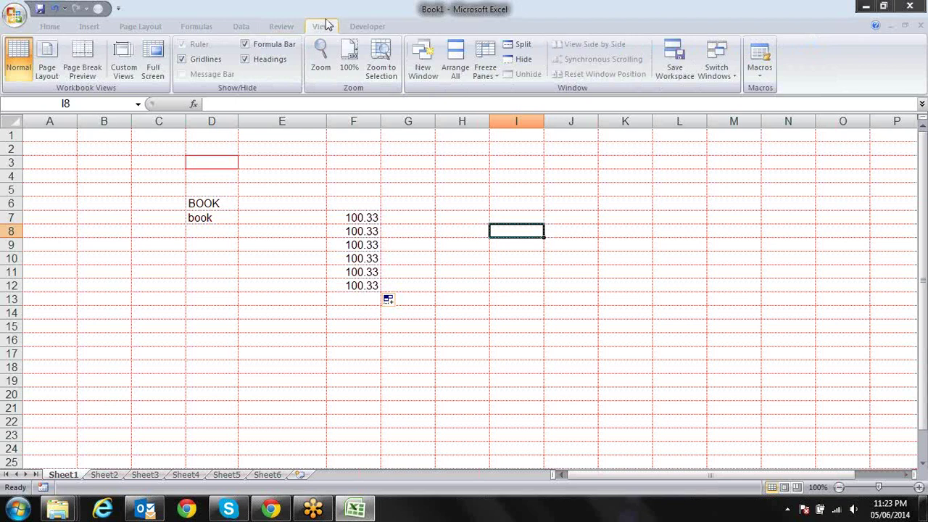
left_click(296, 27)
left_click(326, 27)
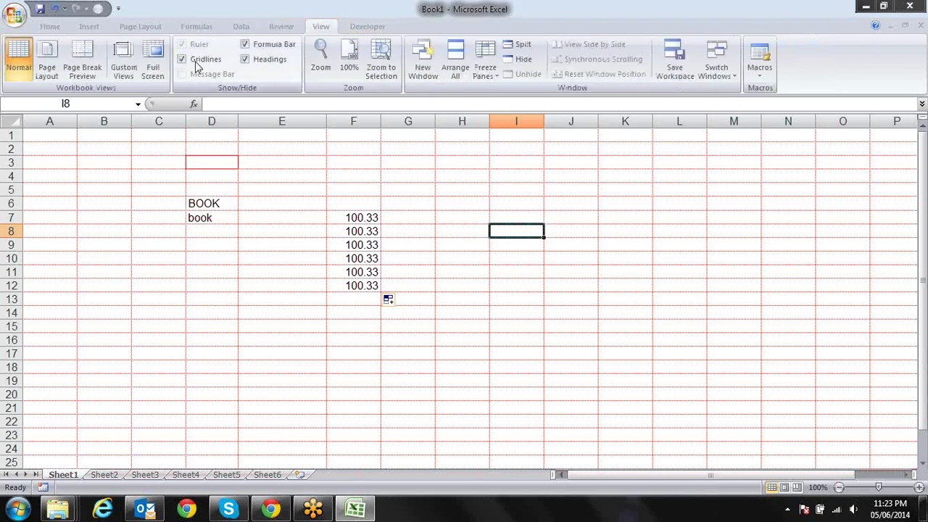
left_click(194, 61)
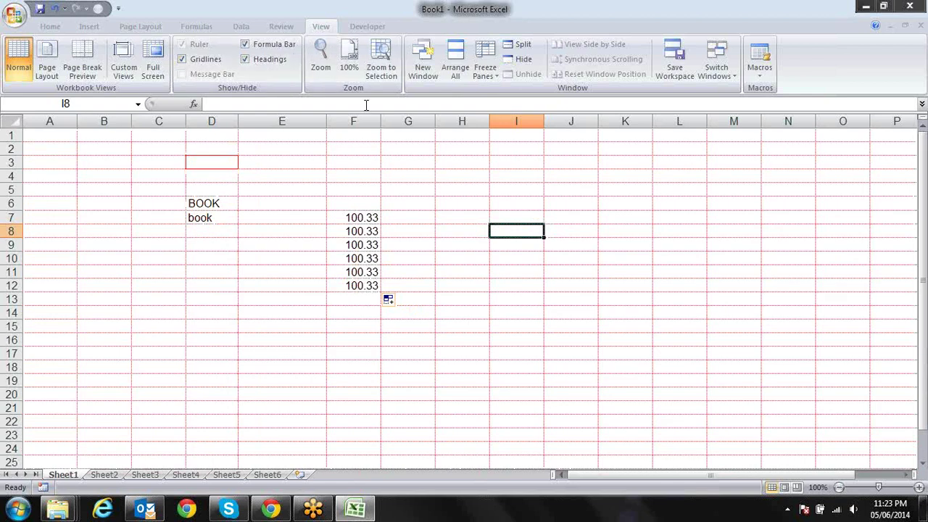
left_click(50, 26)
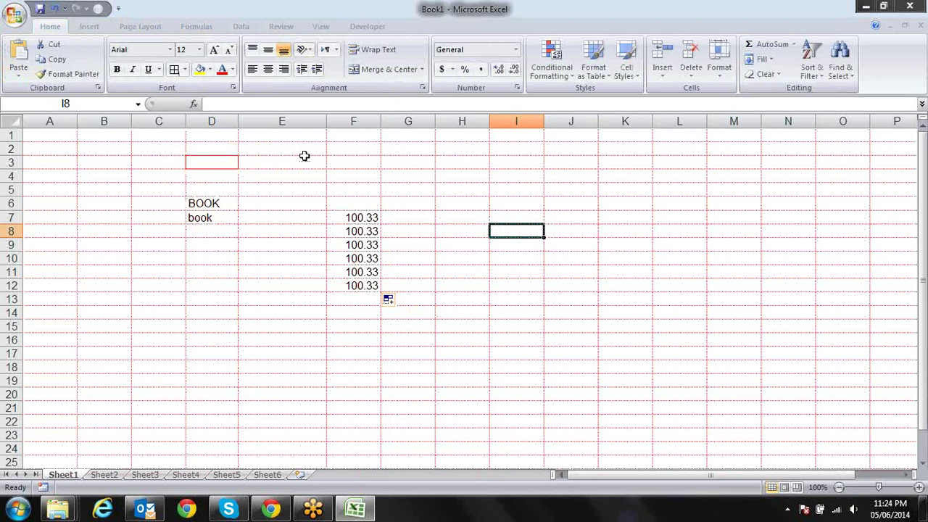
left_click(15, 15)
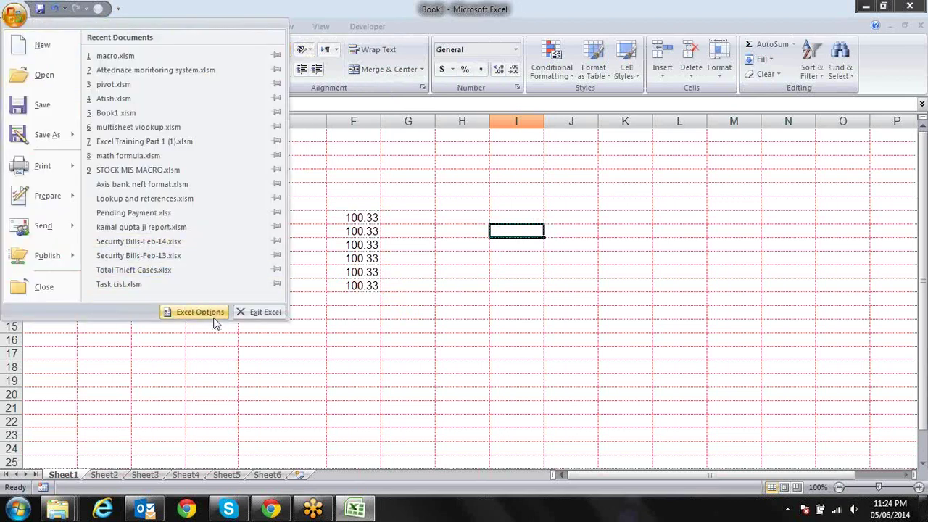
Reset the gridline colour to Automatic in Advanced options and apply with OK.
left_click(210, 311)
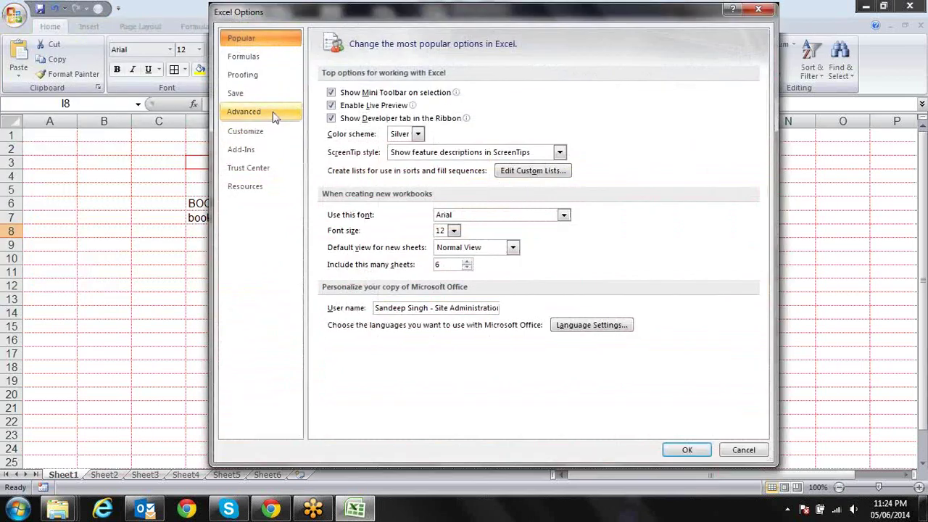
left_click(278, 115)
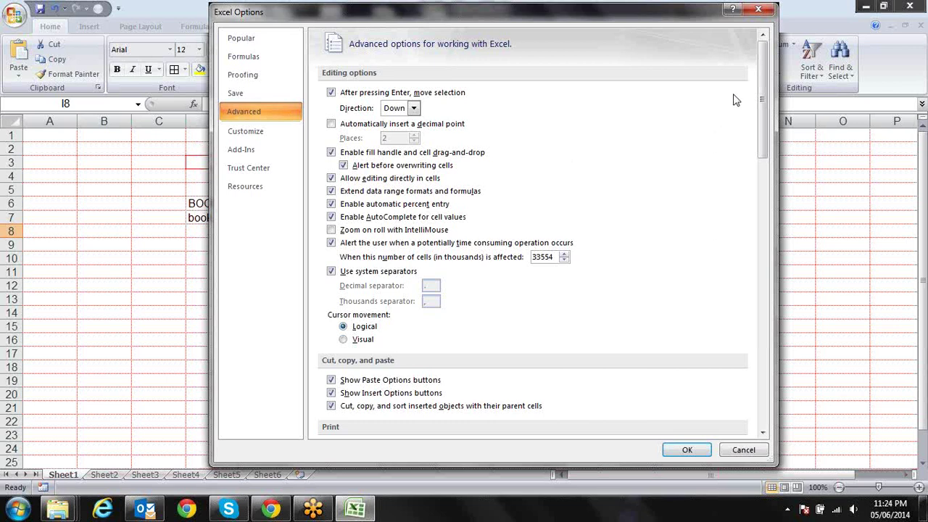
left_click_drag(763, 102, 763, 279)
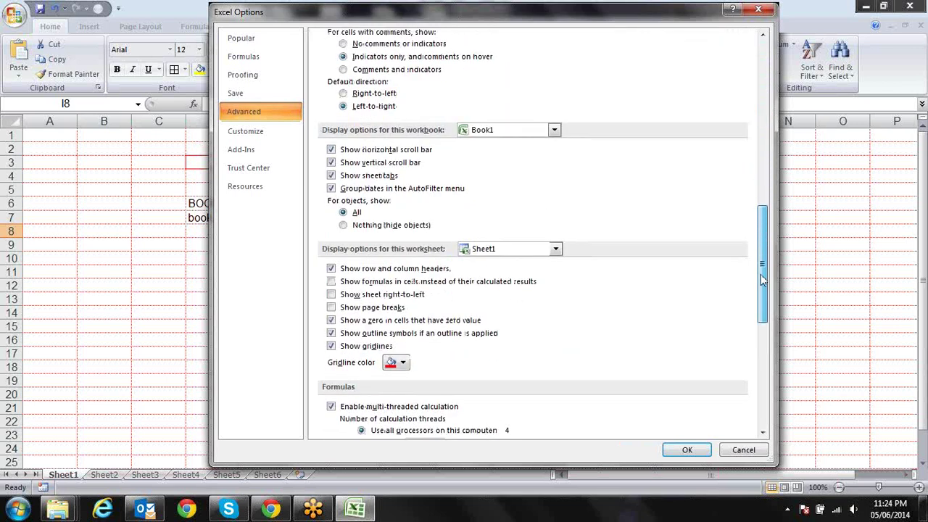
left_click_drag(763, 279, 743, 361)
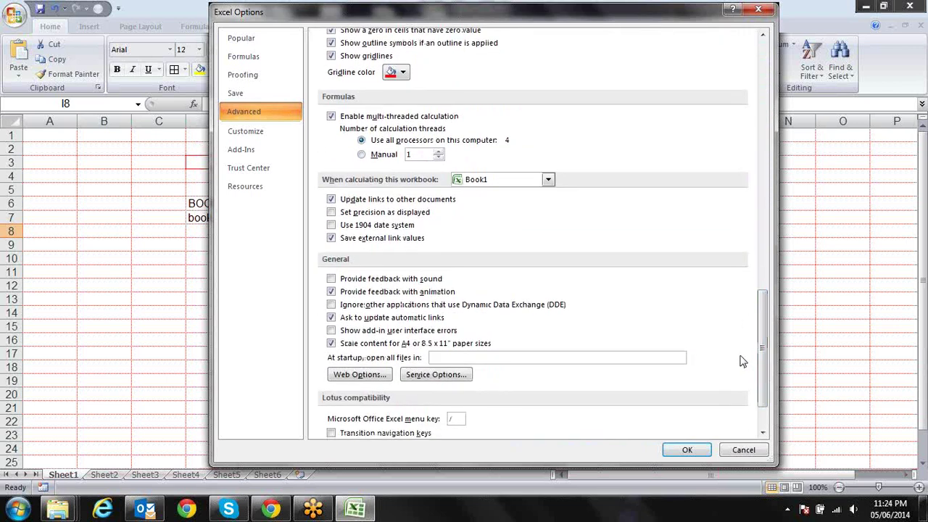
left_click(397, 72)
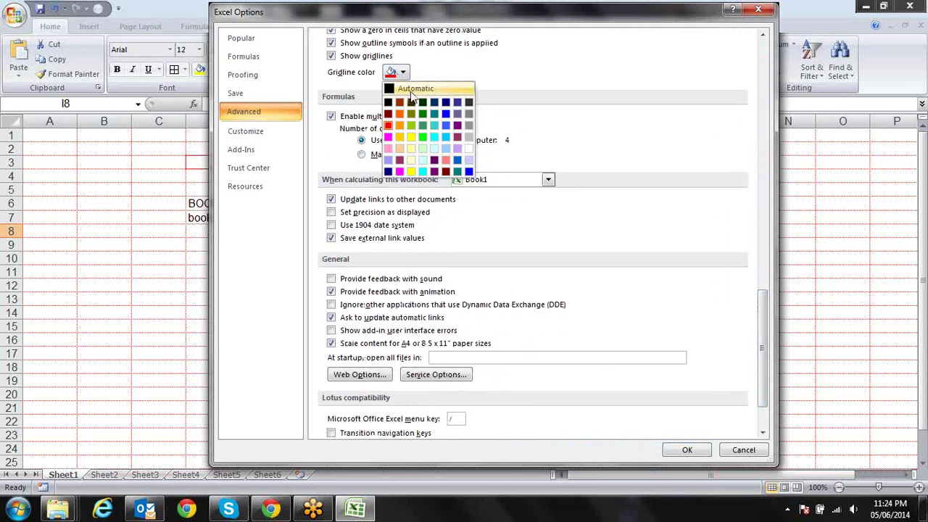
left_click(411, 92)
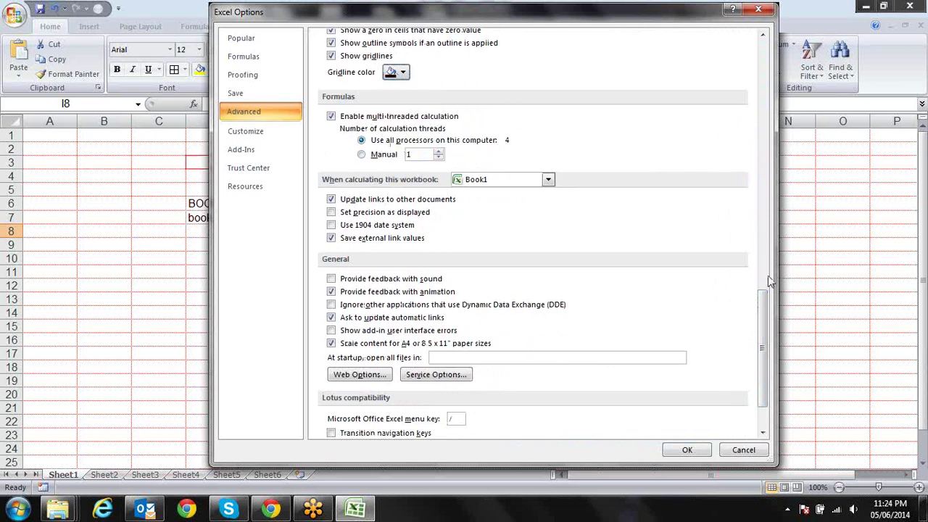
scroll(767, 298, "down", 3)
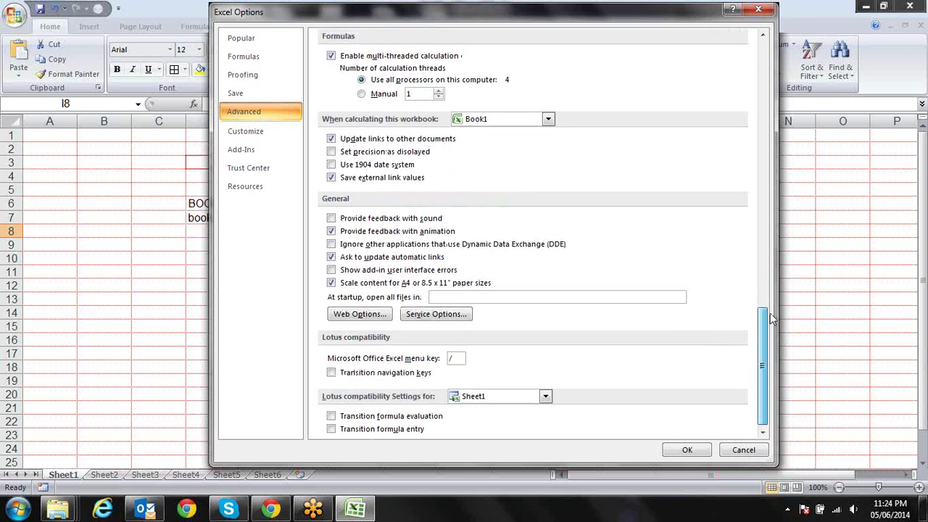
scroll(771, 319, "up", 3)
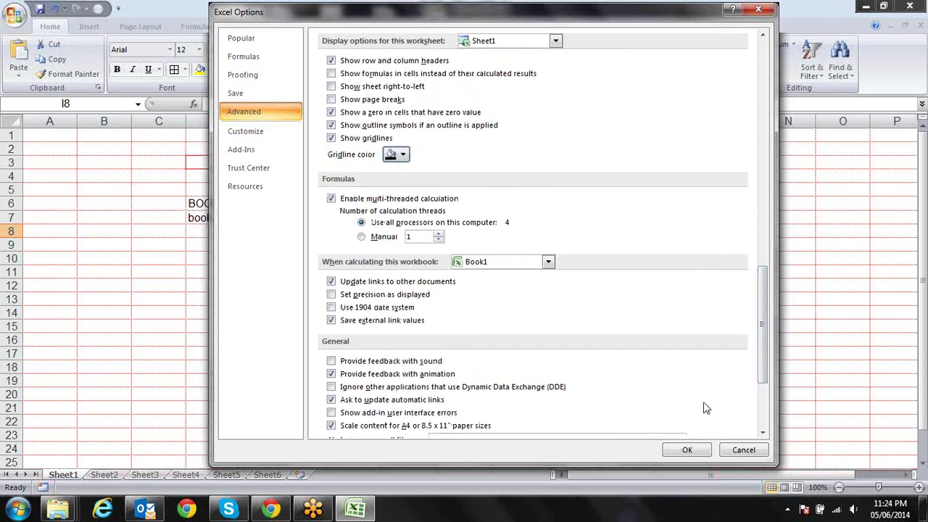
left_click(687, 450)
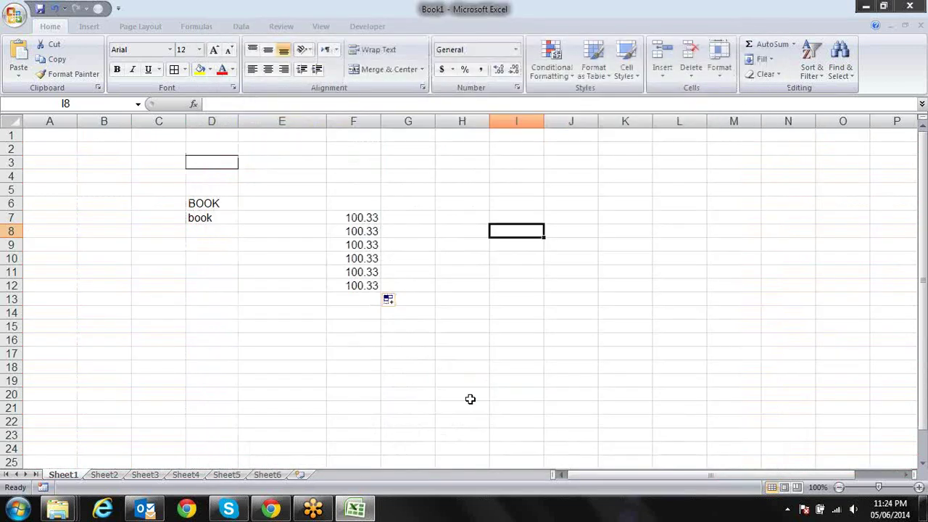
Give the Sheet3 tab a red tab colour, then switch to Sheet2 to see it.
right_click(147, 481)
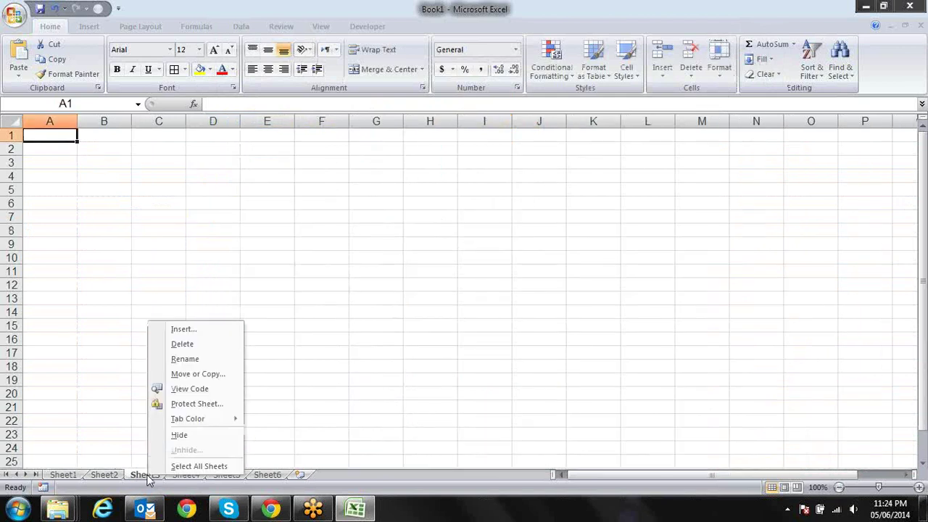
mouse_move(201, 418)
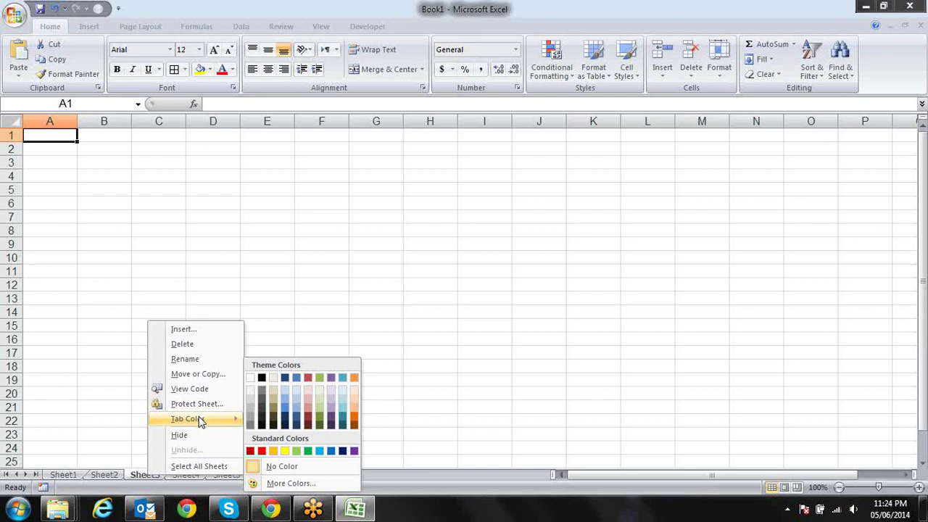
left_click(137, 478)
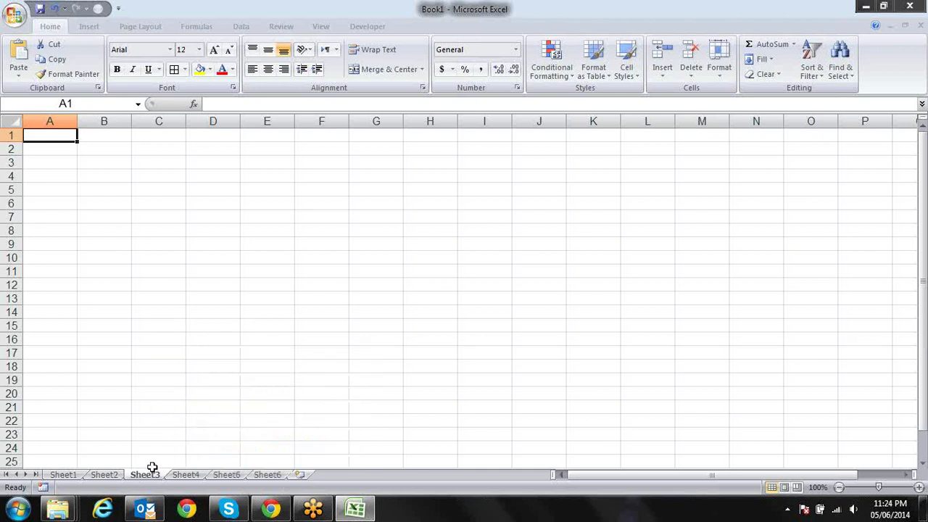
right_click(154, 482)
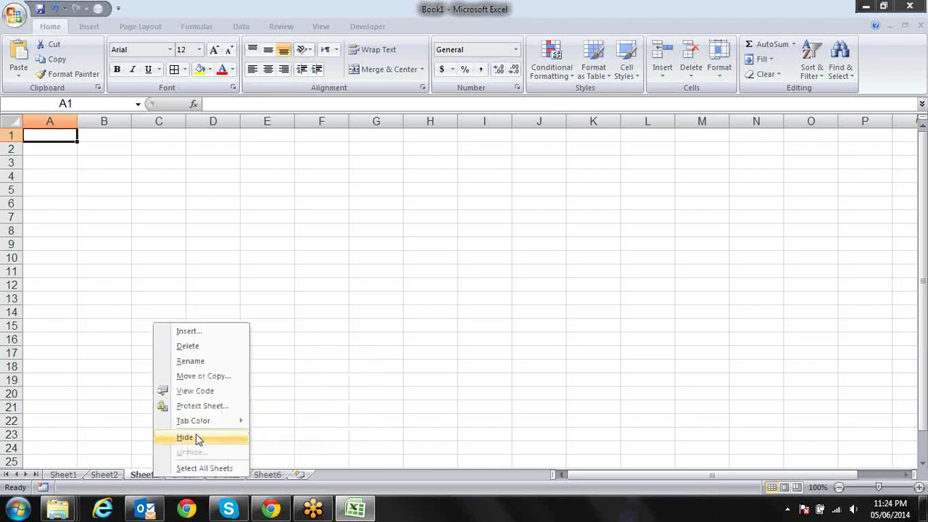
mouse_move(232, 422)
left_click(267, 451)
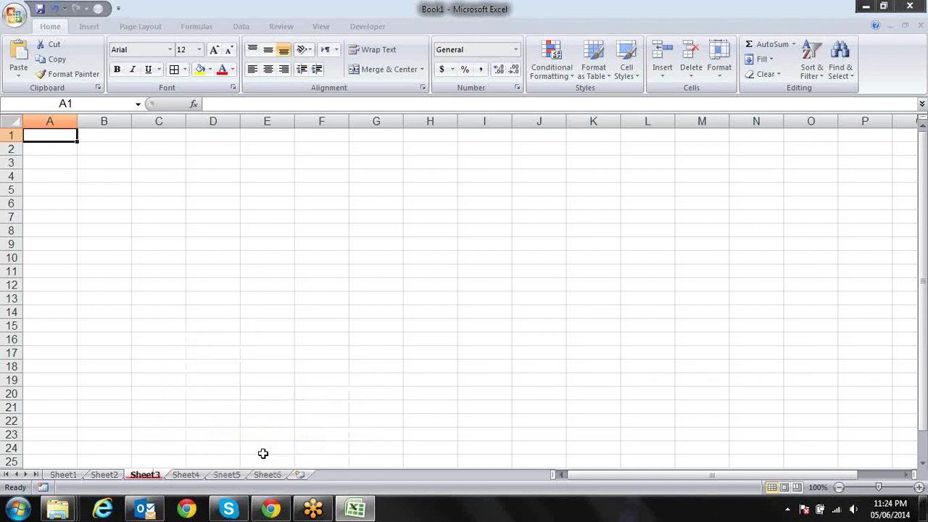
left_click(198, 477)
left_click(146, 476)
left_click(105, 476)
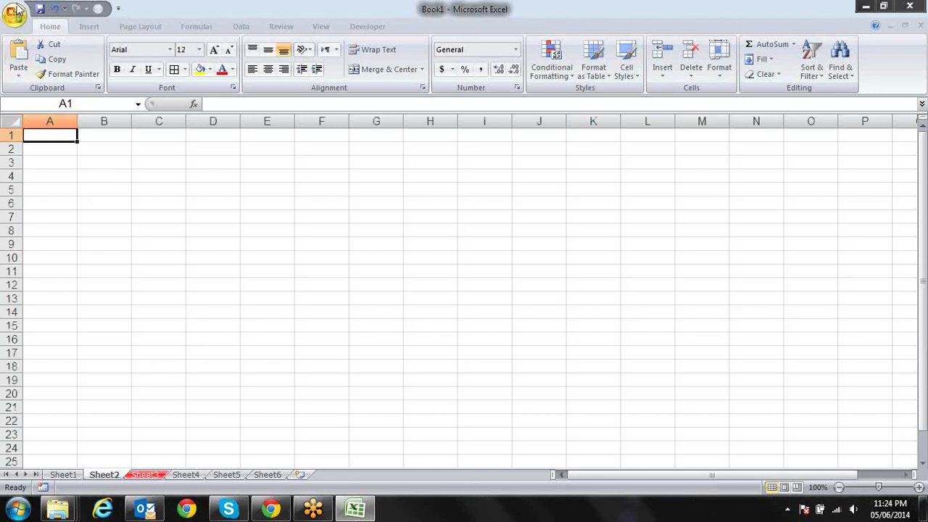
Add the Home Tab's Fill Color command to the Quick Access Toolbar and save with OK.
left_click(15, 14)
left_click(186, 314)
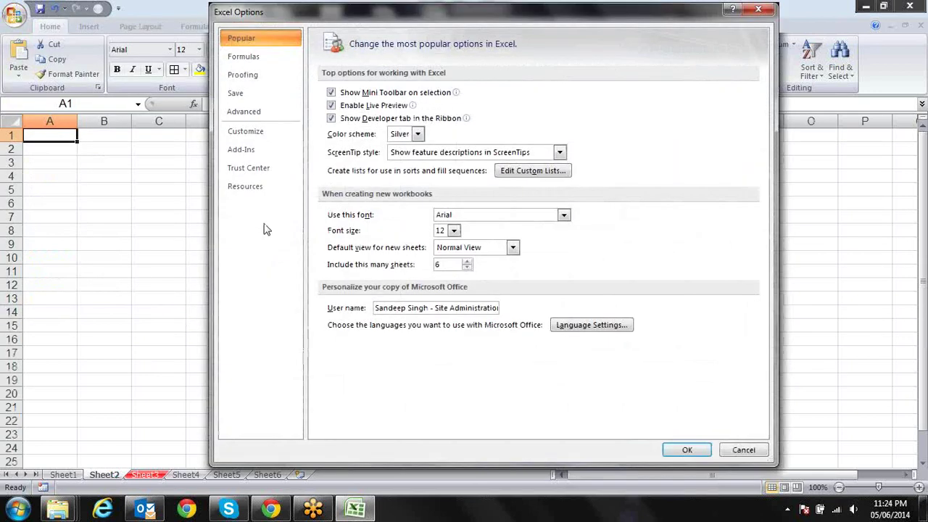
left_click(290, 114)
left_click_drag(768, 114, 788, 446)
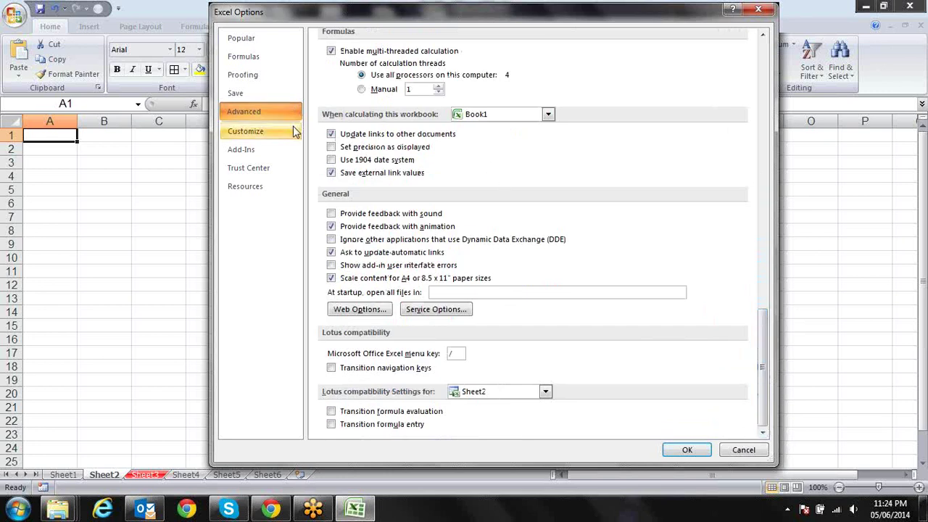
left_click(294, 131)
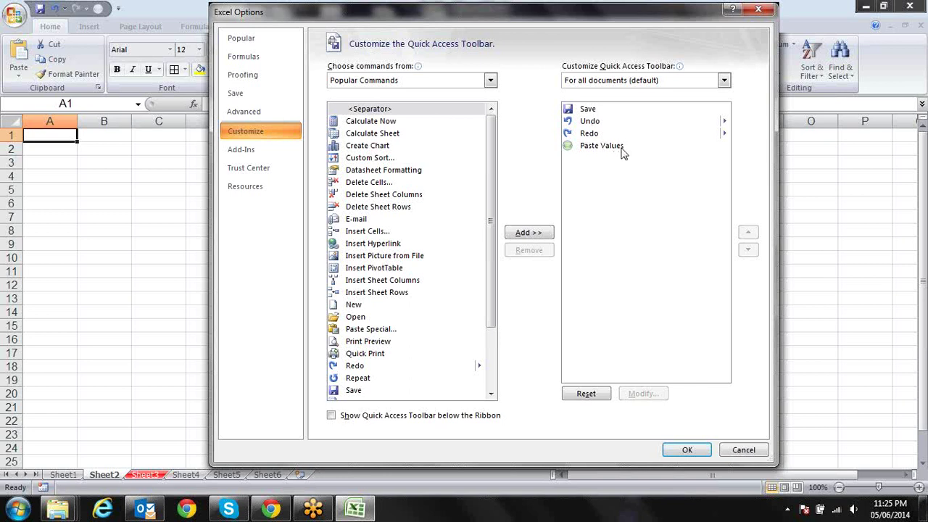
left_click(622, 150)
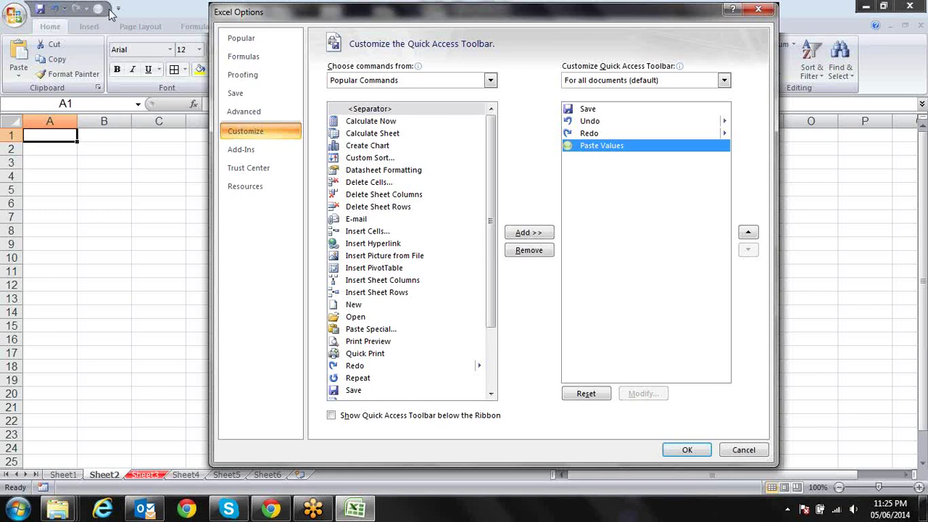
left_click(491, 79)
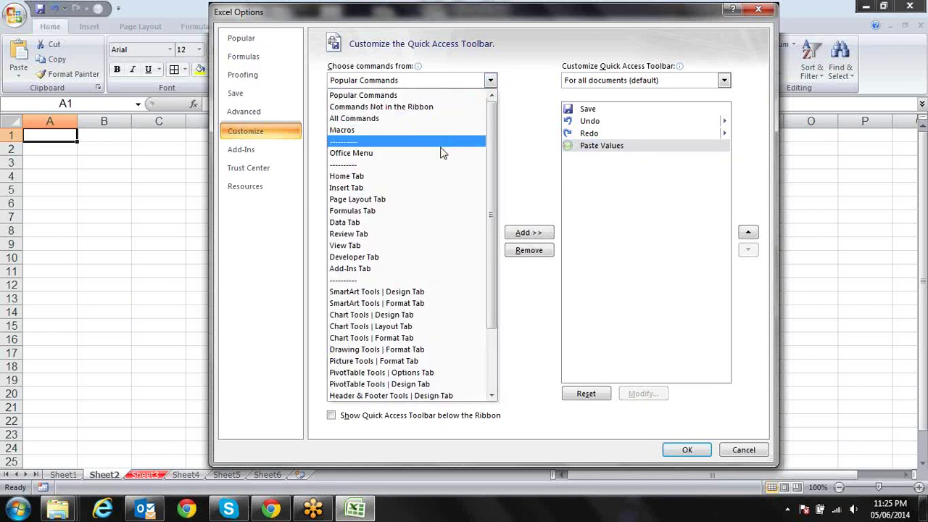
left_click(441, 179)
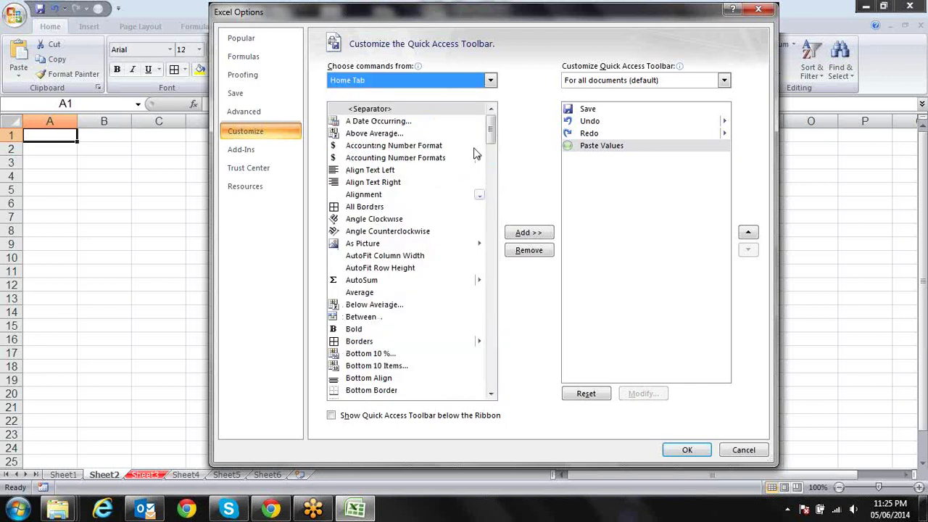
left_click_drag(495, 133, 492, 220)
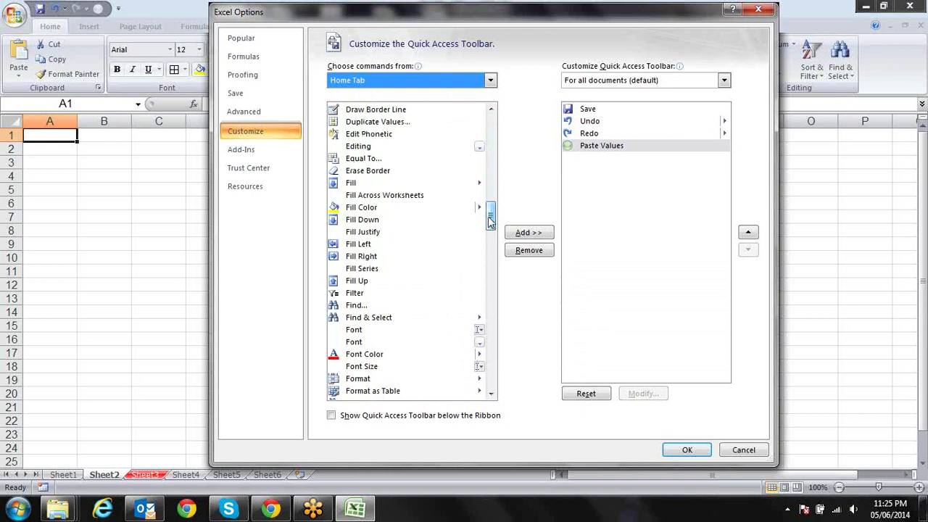
left_click(359, 207)
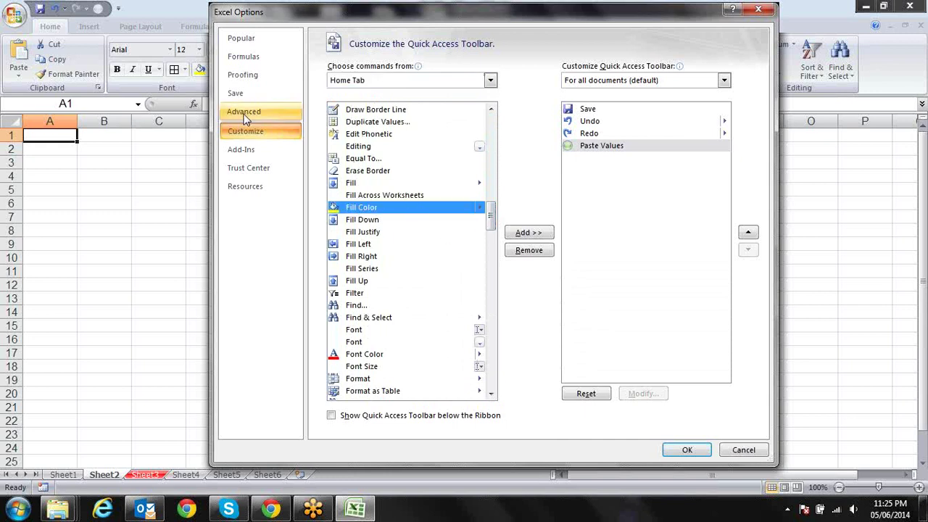
left_click(527, 233)
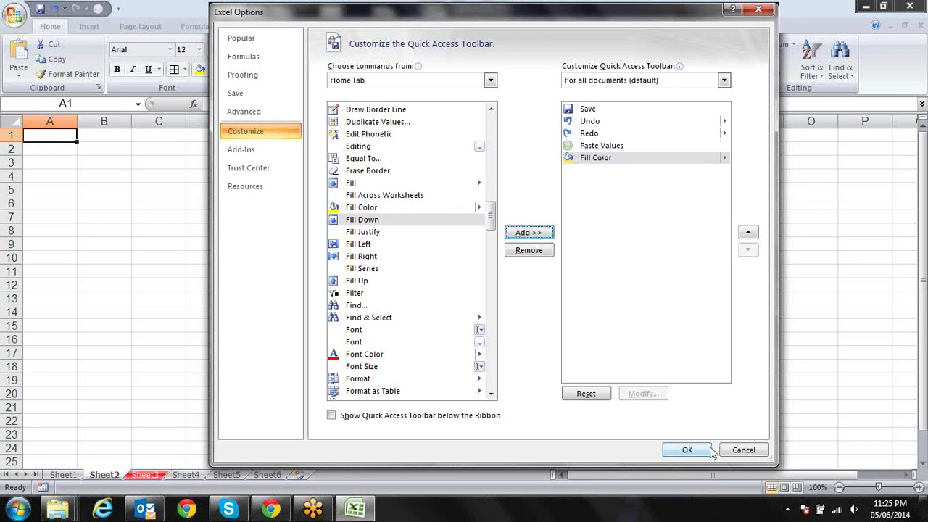
left_click(682, 451)
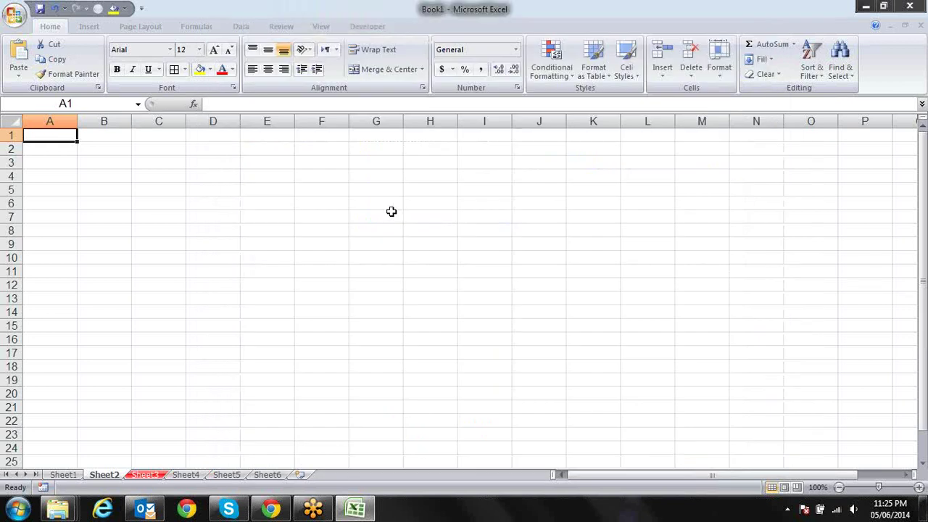
Fill cell A1 yellow with the new button, then remove Fill Color from the Quick Access Toolbar.
left_click(113, 8)
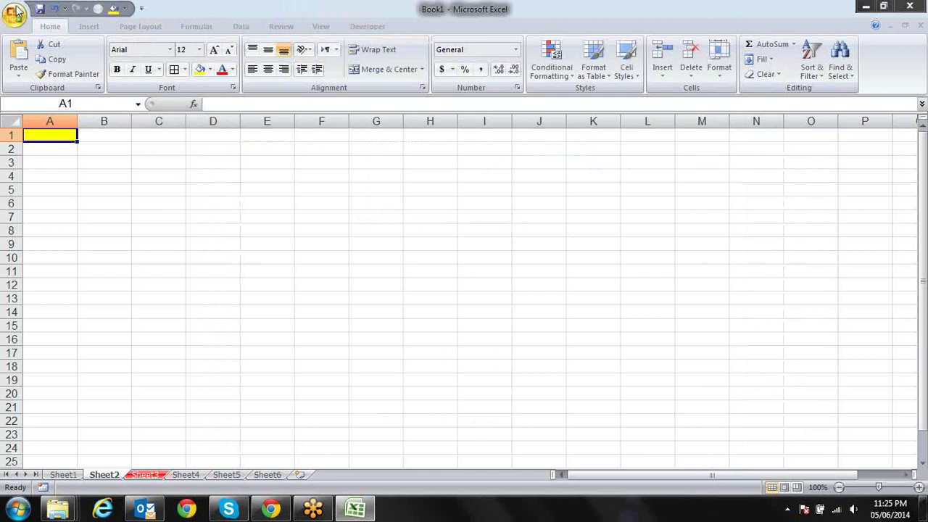
left_click(11, 15)
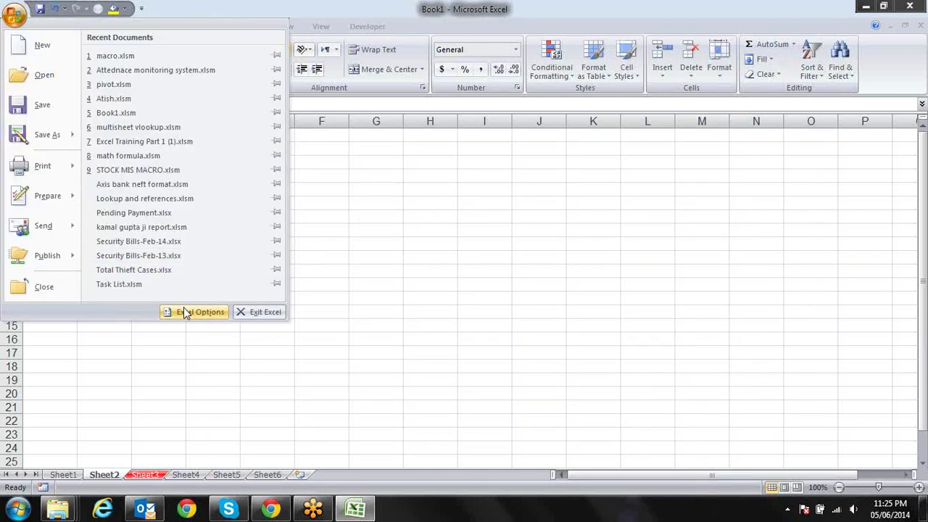
left_click(200, 312)
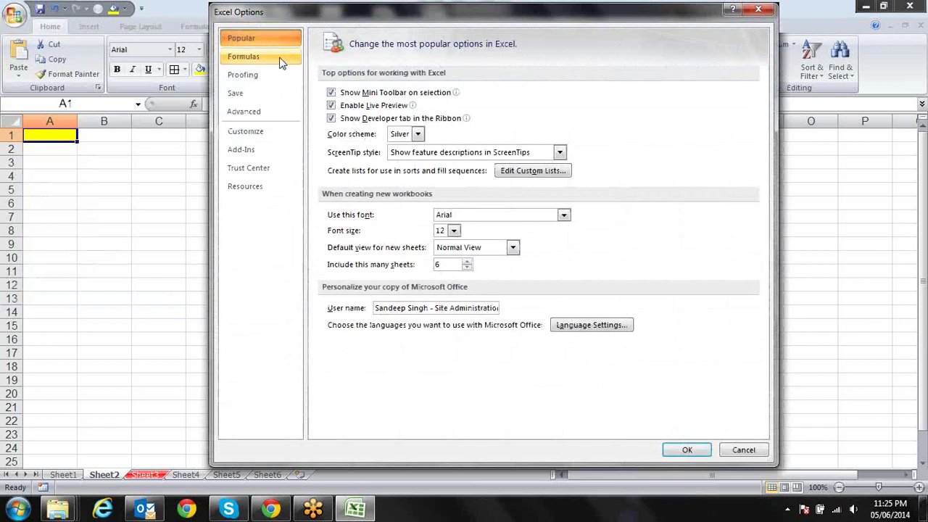
left_click(289, 112)
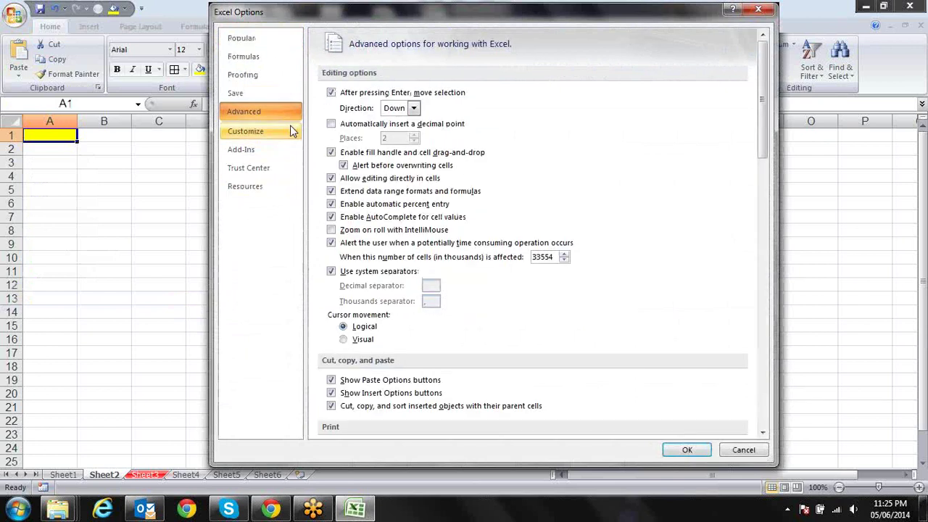
left_click(289, 132)
left_click(631, 146)
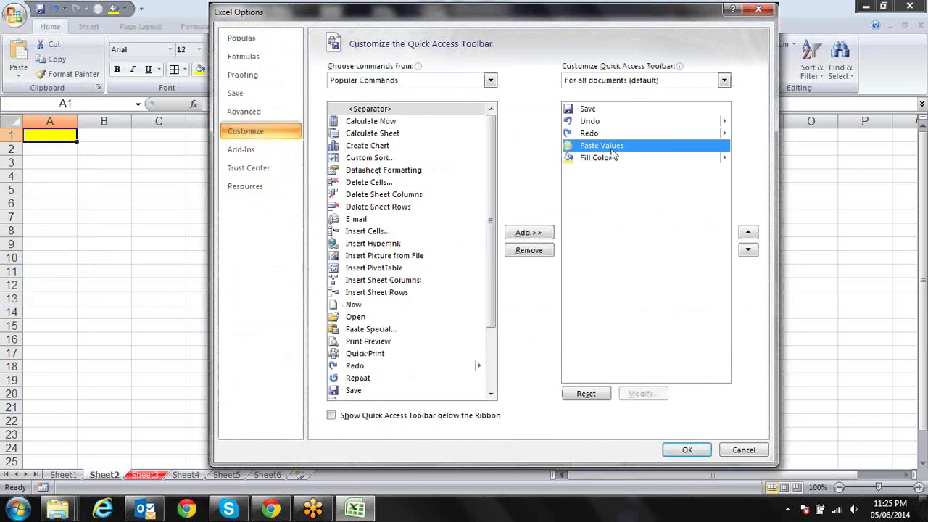
left_click(608, 159)
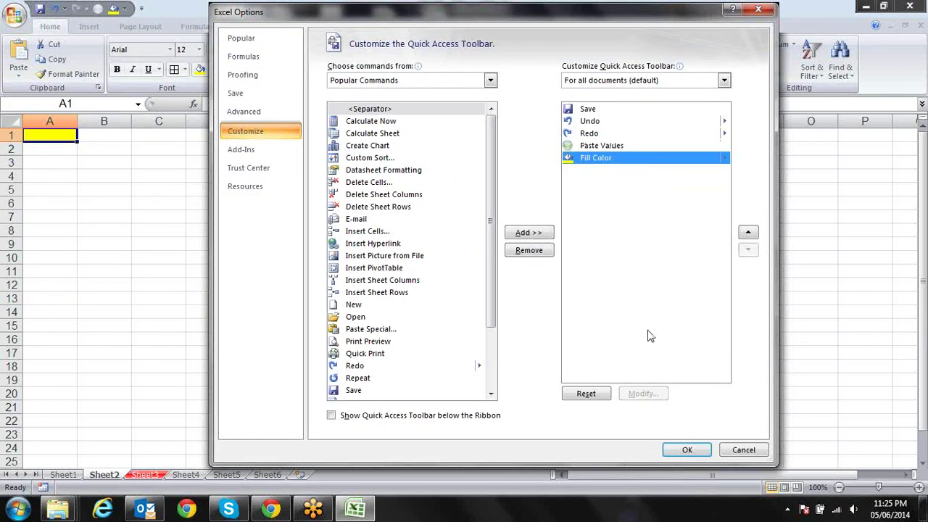
left_click(548, 251)
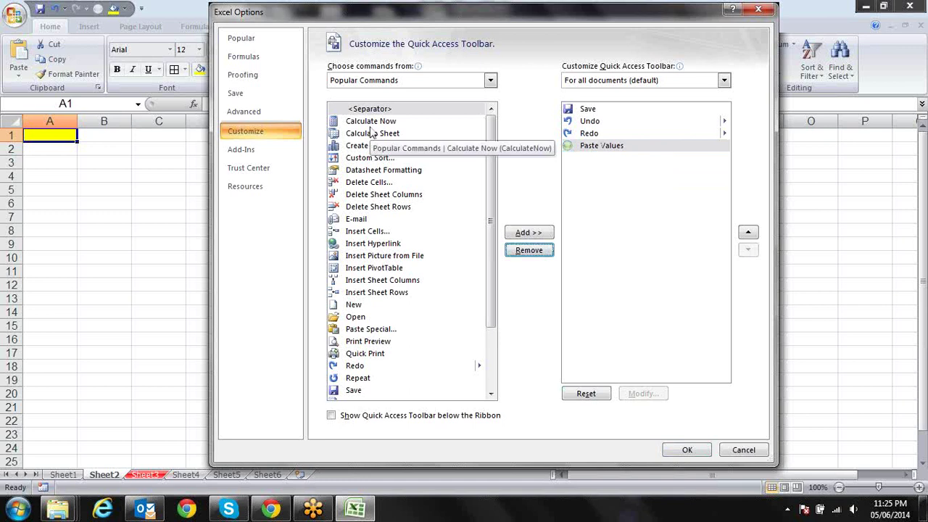
Turn on Show Developer tab on the Popular page, check the ribbon, and close Options.
left_click(282, 153)
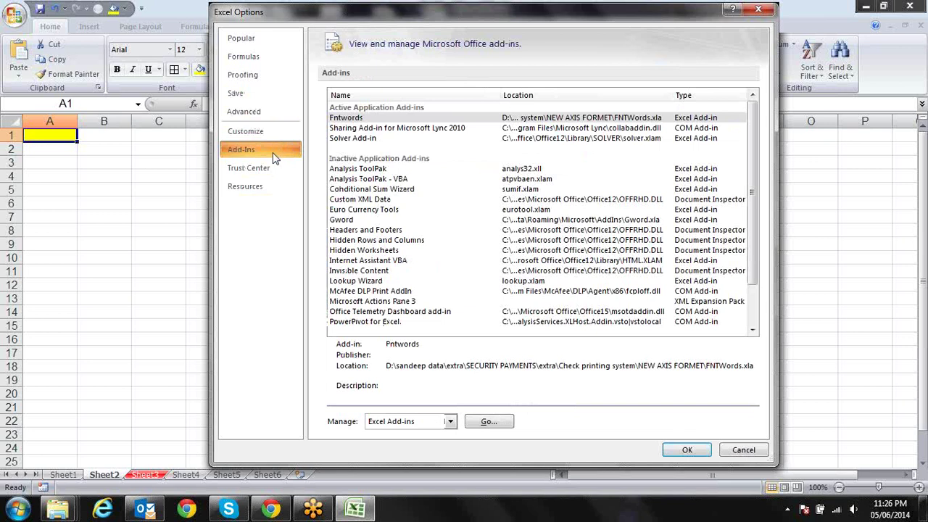
left_click(266, 132)
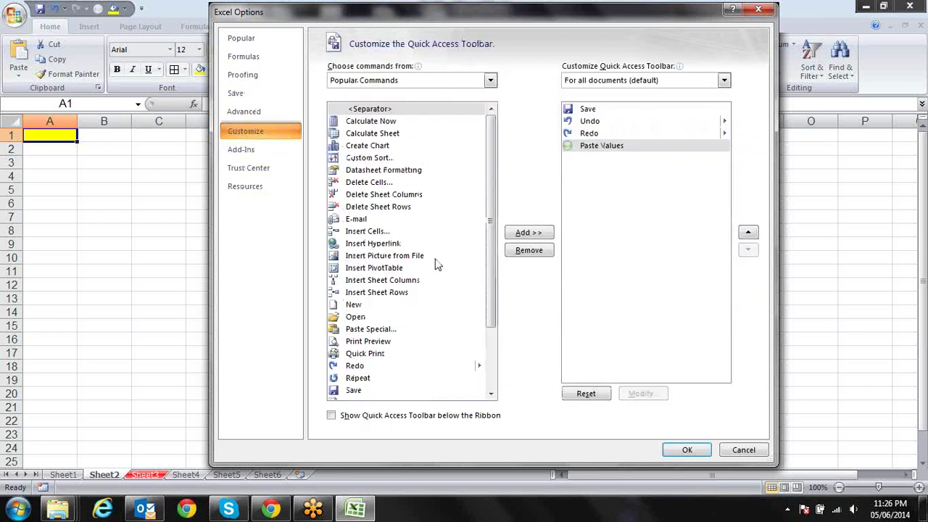
left_click(266, 40)
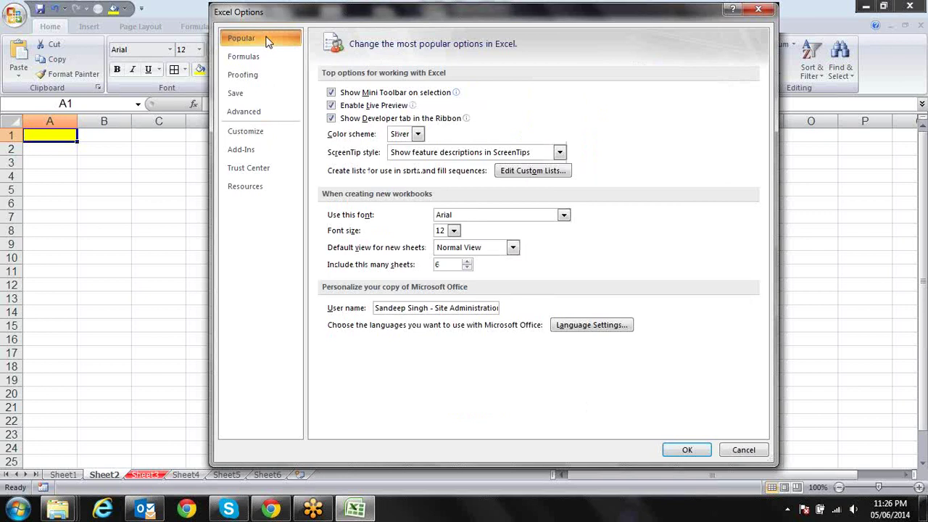
left_click(336, 119)
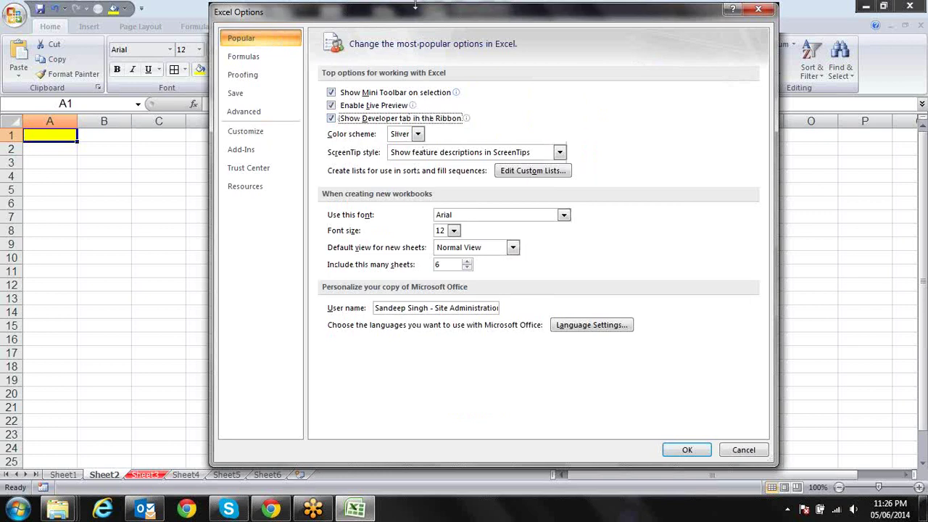
left_click_drag(418, 11, 418, 113)
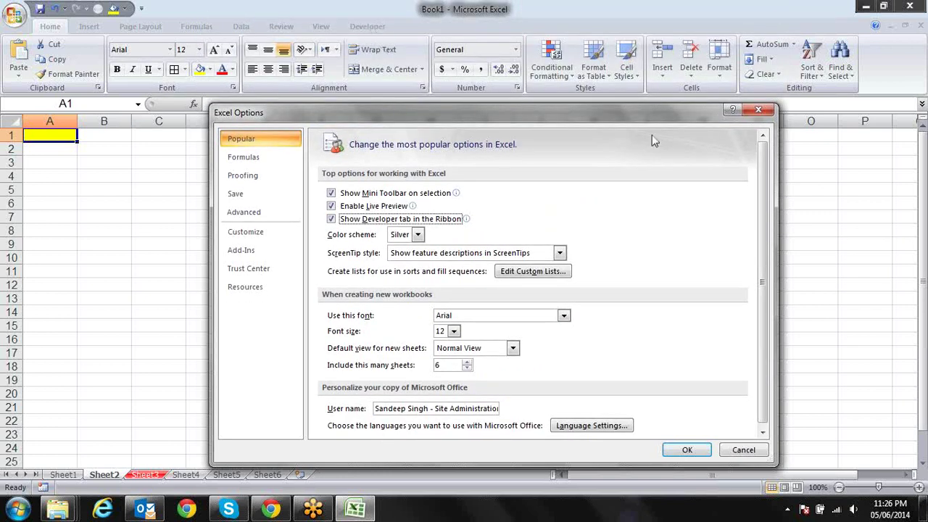
left_click(758, 109)
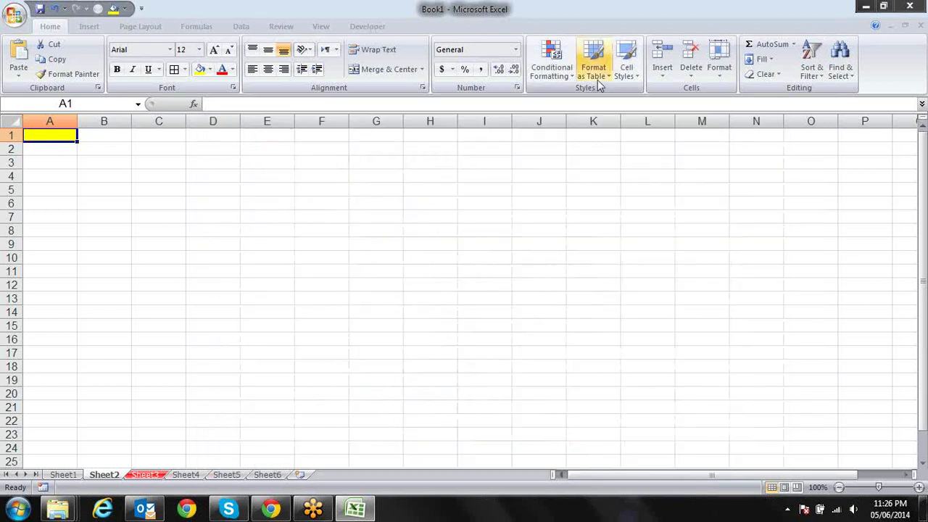
Switch to the Developer tab, then open Excel Options on the Add-Ins page.
left_click(387, 28)
left_click(15, 15)
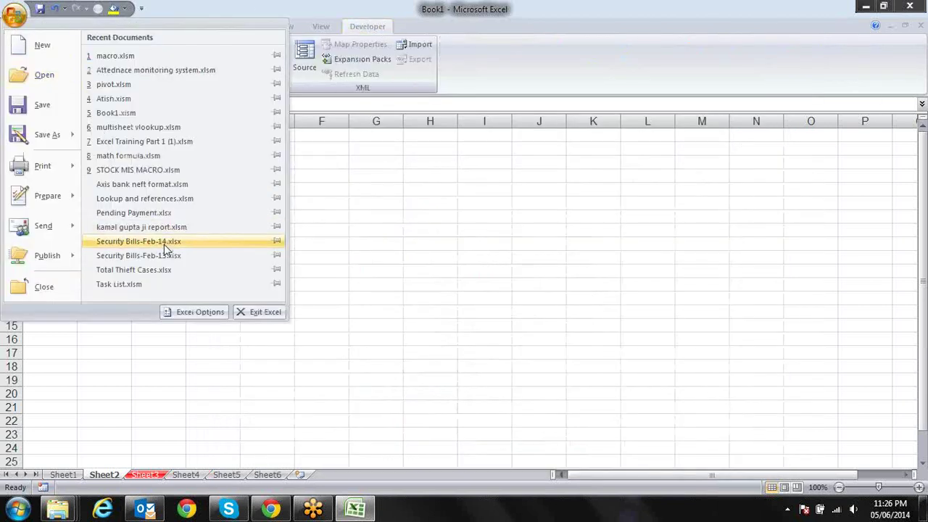
left_click(201, 314)
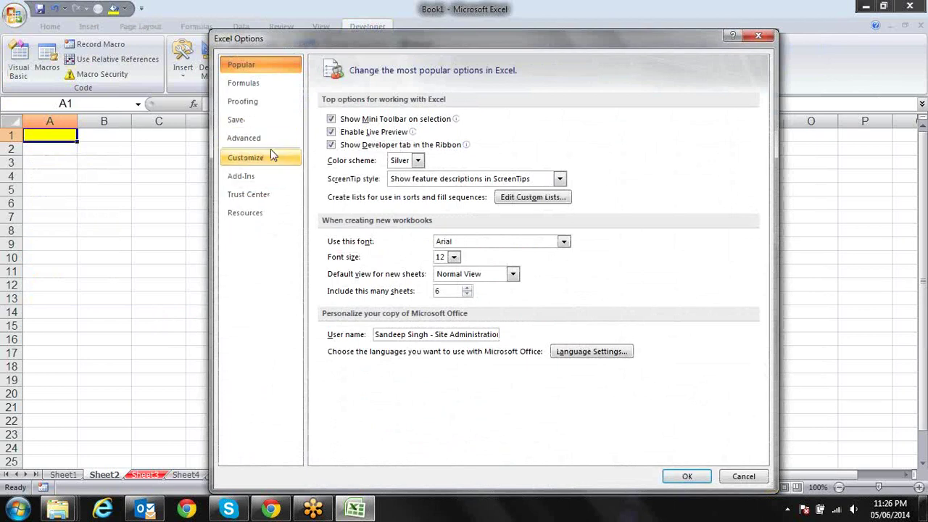
left_click(272, 154)
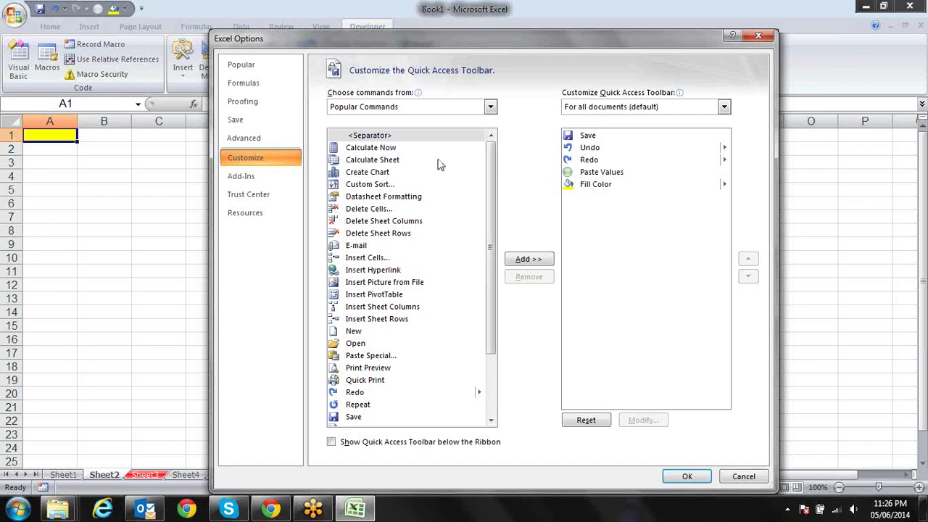
left_click(249, 181)
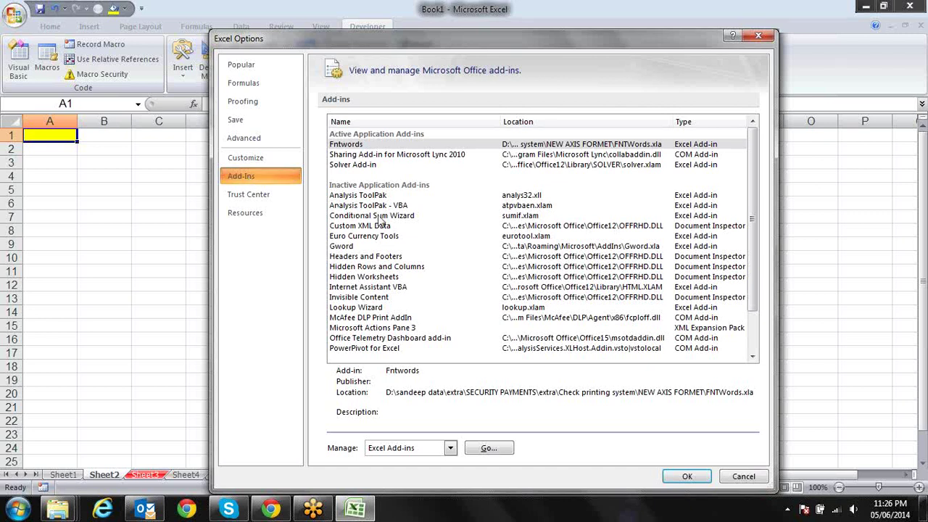
Select the Fntwords add-in and open the Excel Add-ins manager with Go.
left_click(407, 146)
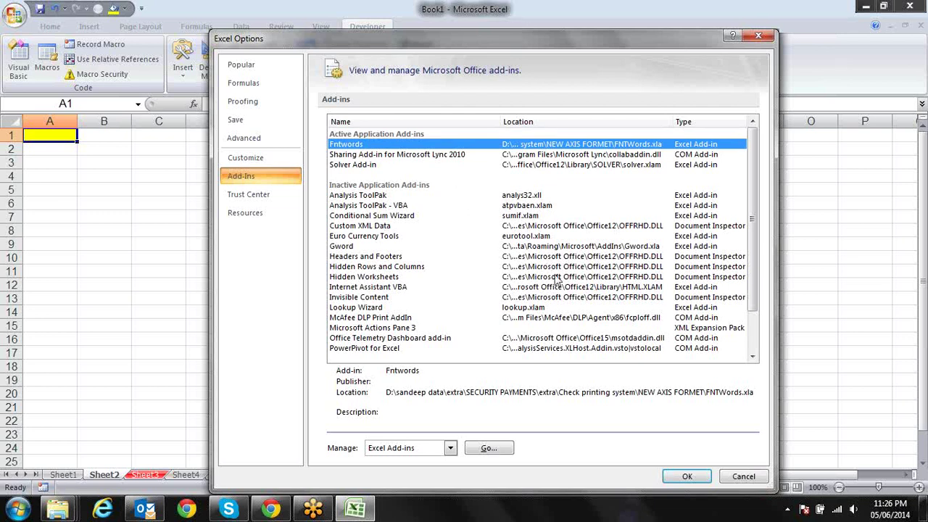
left_click(489, 449)
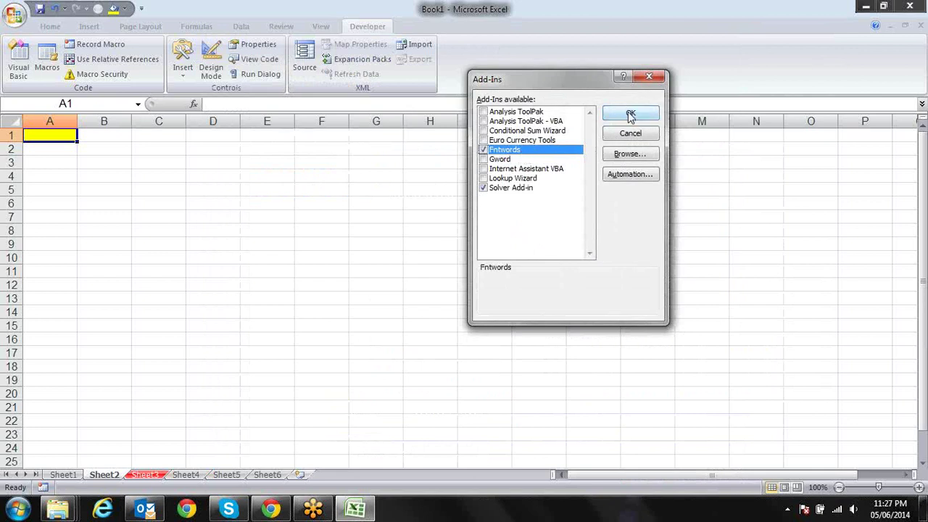
Browse the AddIns folder holding the Gword file, cancel, and confirm the Add-Ins dialog.
left_click(631, 156)
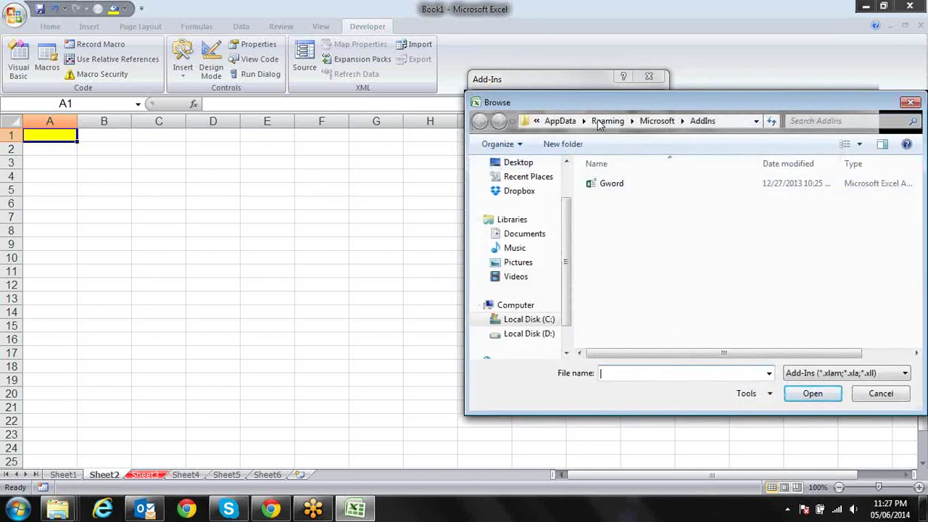
left_click_drag(585, 108, 408, 115)
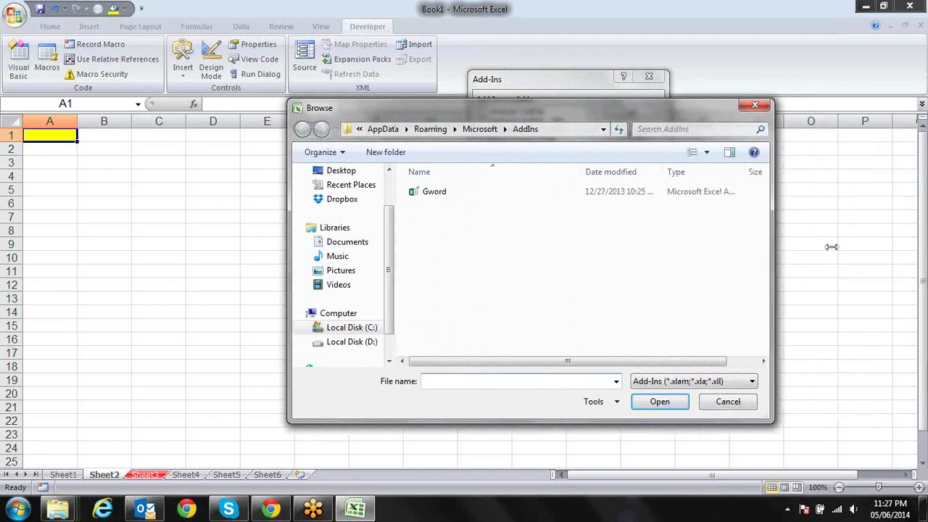
left_click_drag(747, 243, 856, 246)
left_click_drag(747, 172, 805, 172)
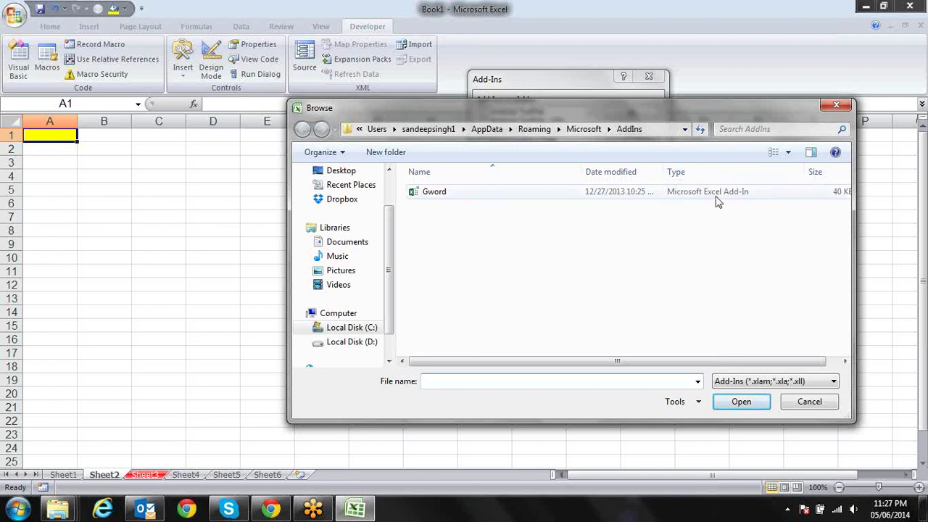
left_click(808, 403)
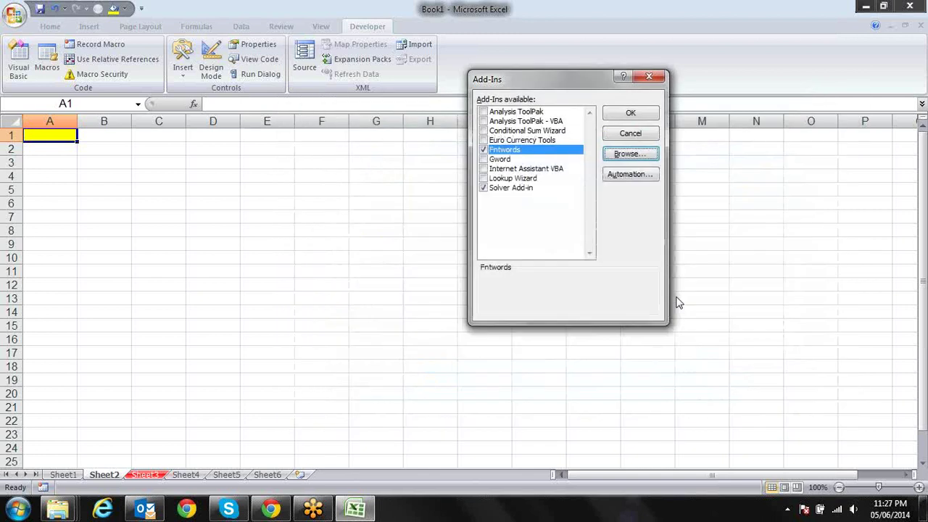
left_click(630, 116)
Enter 123 in D3 and the formula =ntword(D3) in E3 to spell out the amount.
left_click(240, 161)
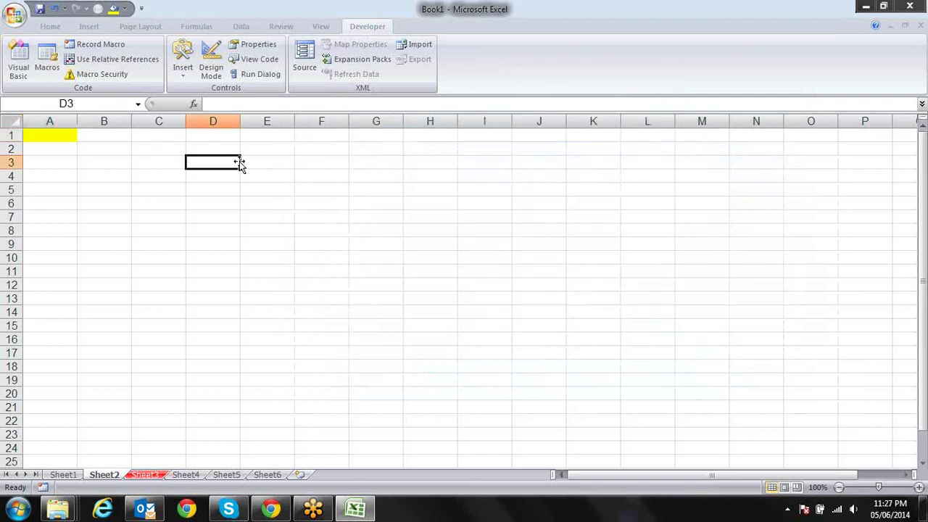
type("123")
key("Tab")
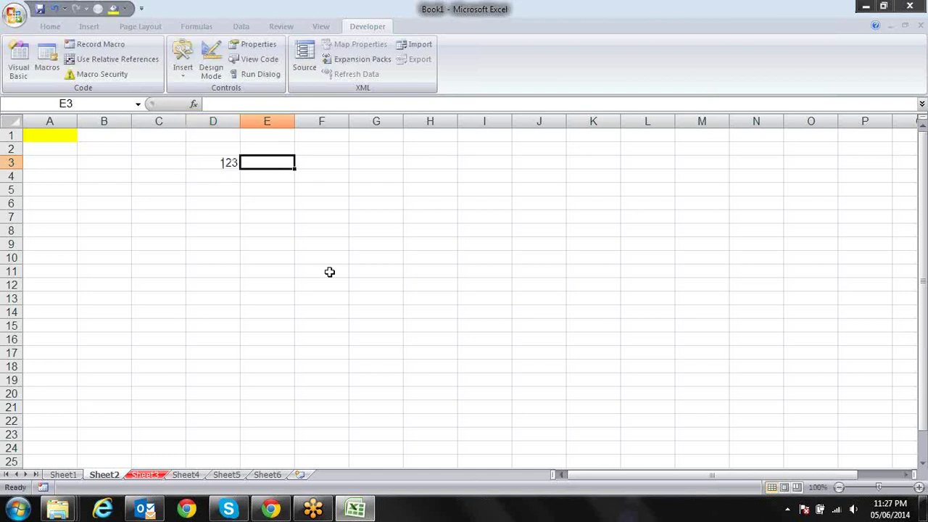
type("=")
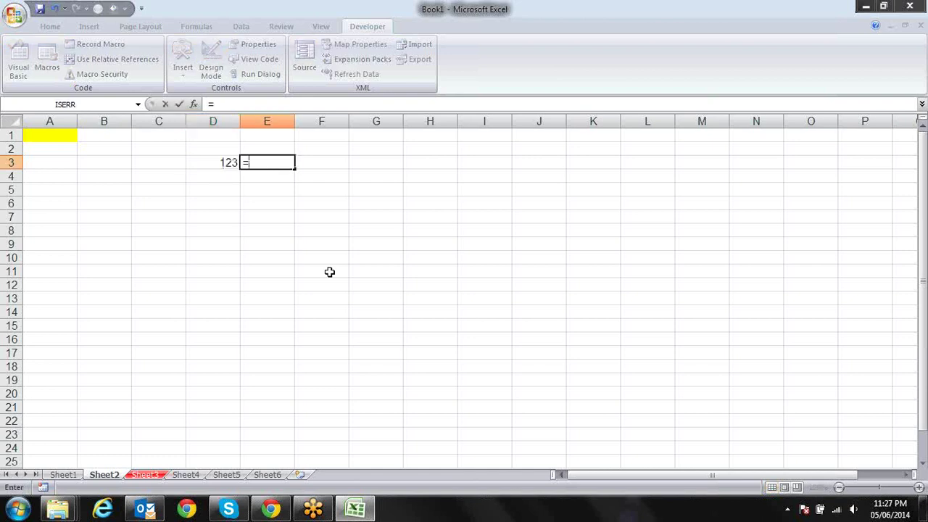
type("ntw")
type("ord(")
left_click(235, 161)
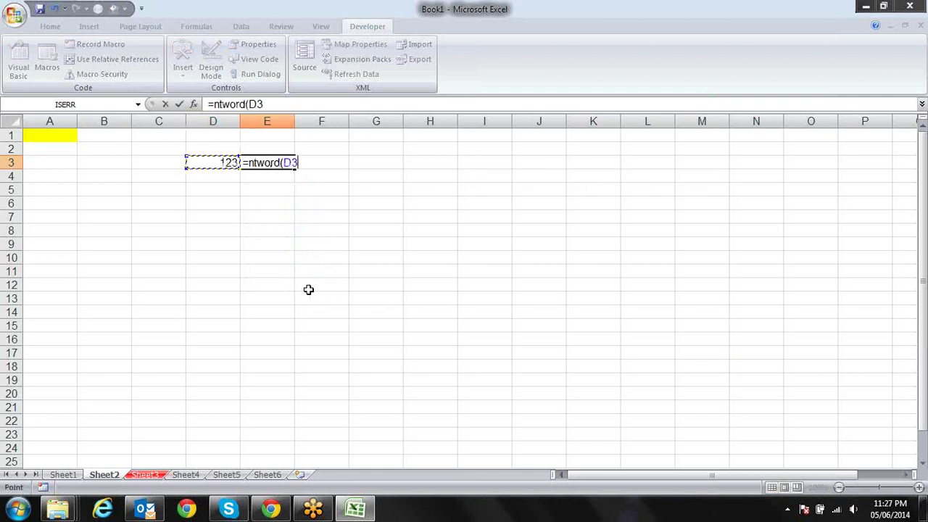
type(")")
key("Return")
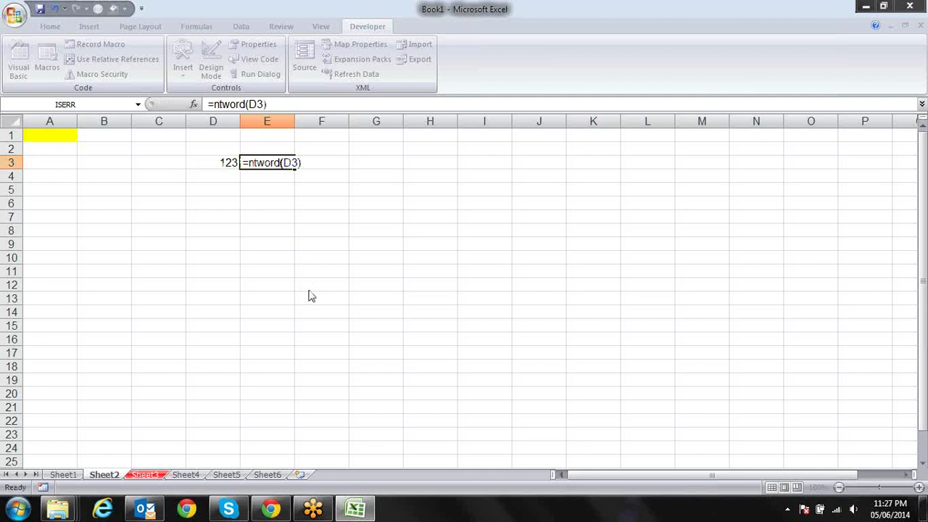
key("Return")
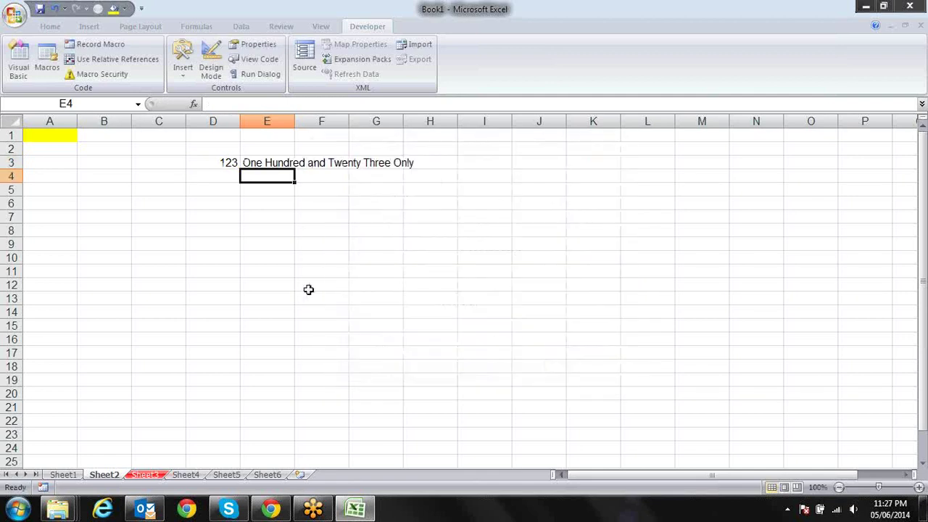
key("Up")
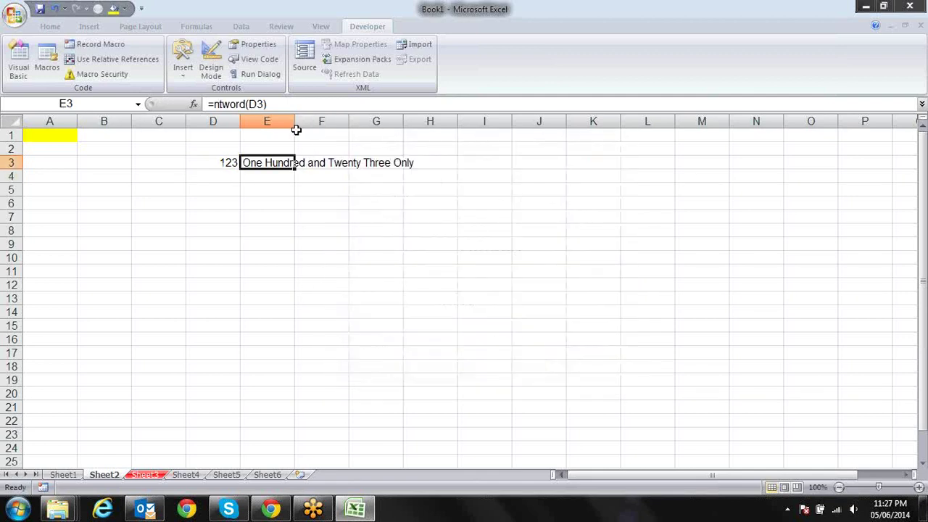
Autofit column E to the spelled-out words, then clear D3 and E3.
left_click(296, 130)
double_click(294, 122)
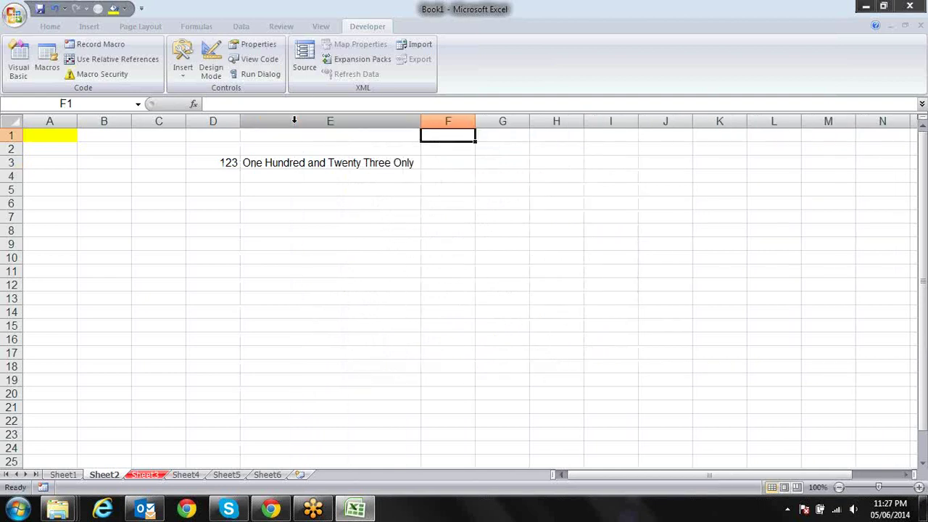
left_click(297, 163)
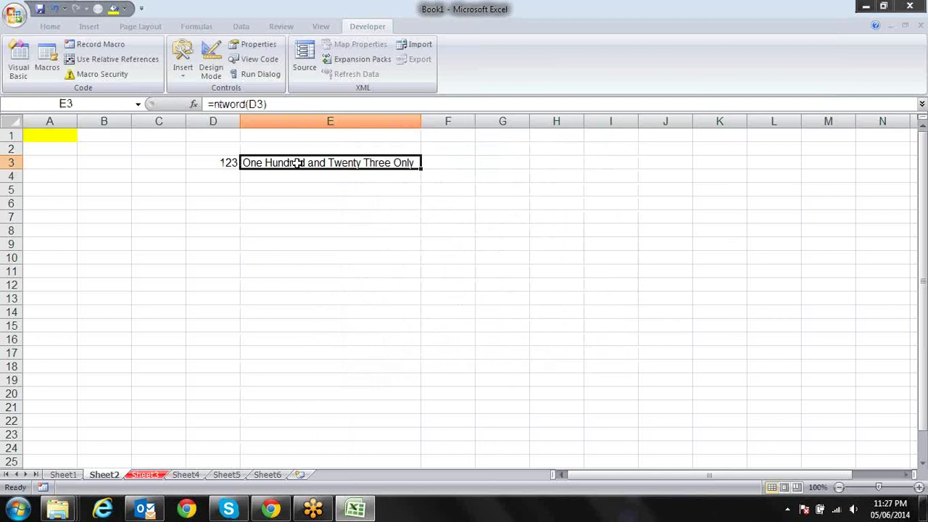
key("Left")
key("shift+Right")
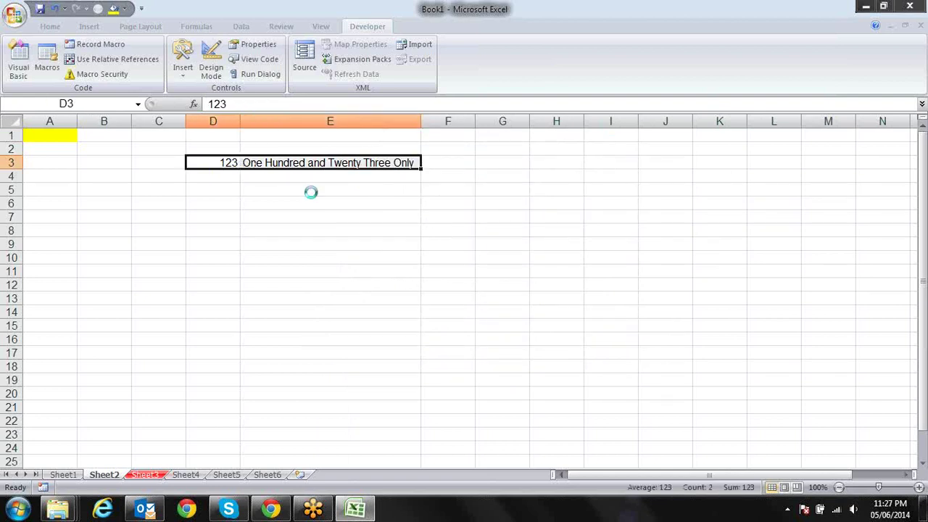
key("Delete")
key("Left")
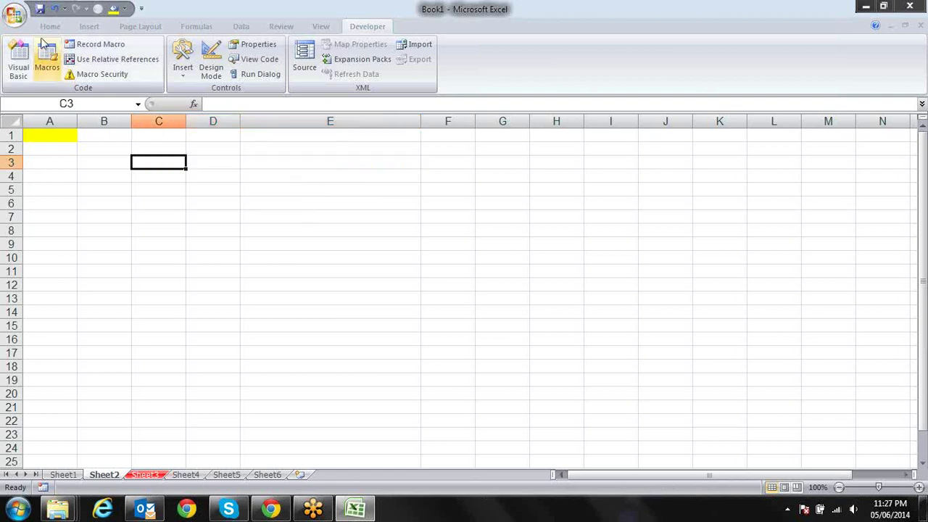
Add macro 'a' from the Macros list to the Quick Access Toolbar in Excel Options > Customize.
left_click(50, 26)
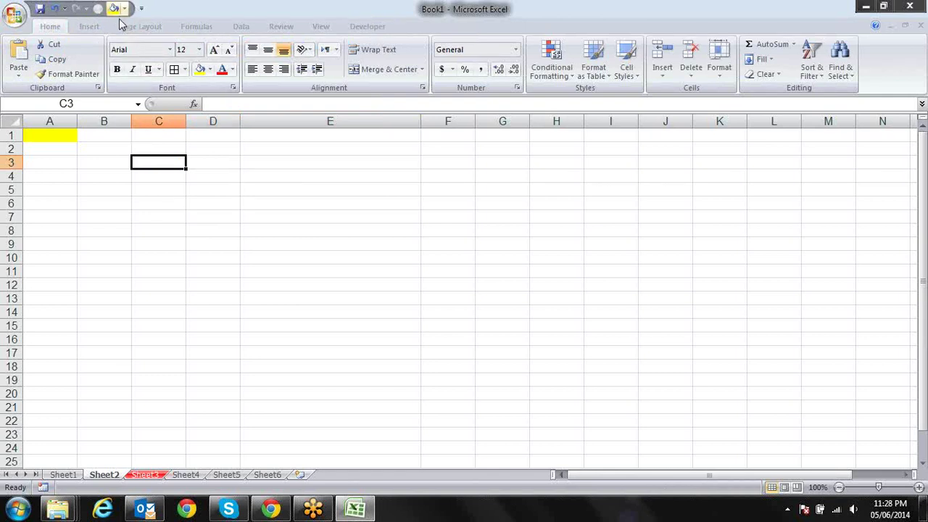
left_click(15, 14)
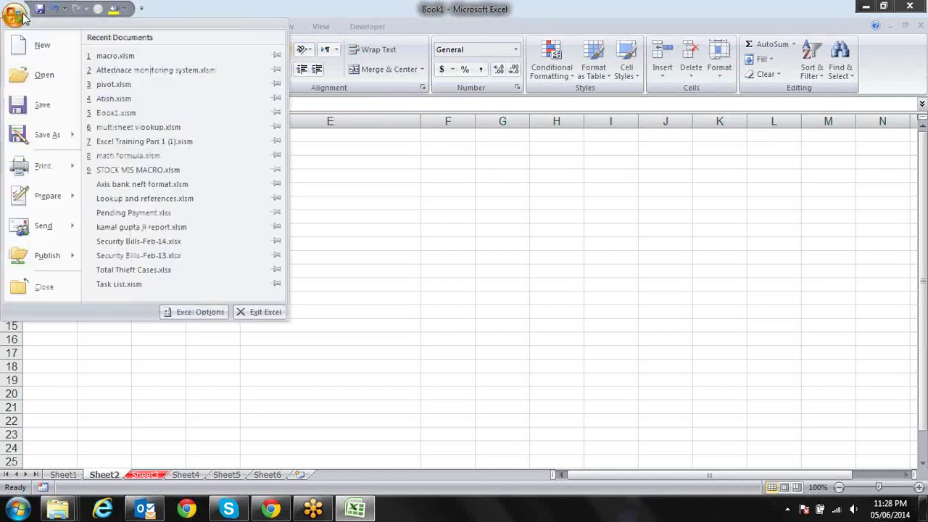
left_click(190, 313)
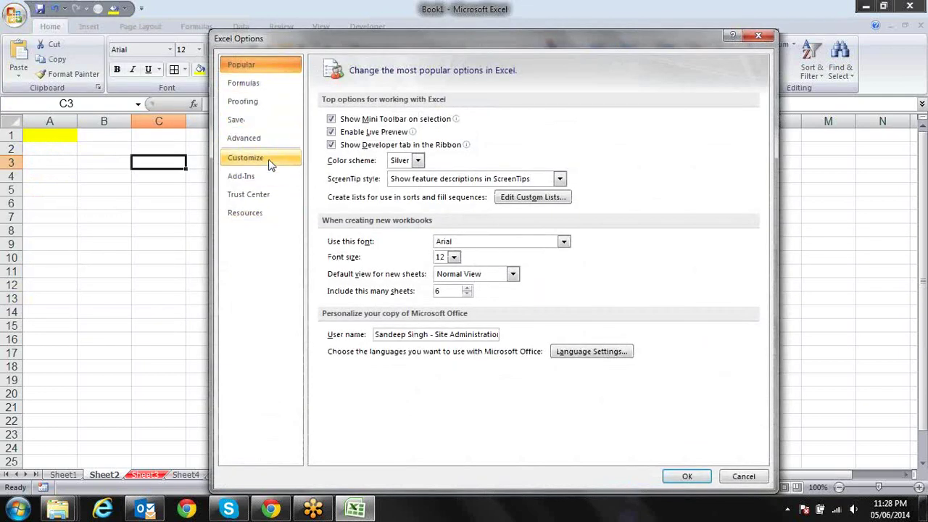
left_click(279, 159)
left_click(491, 109)
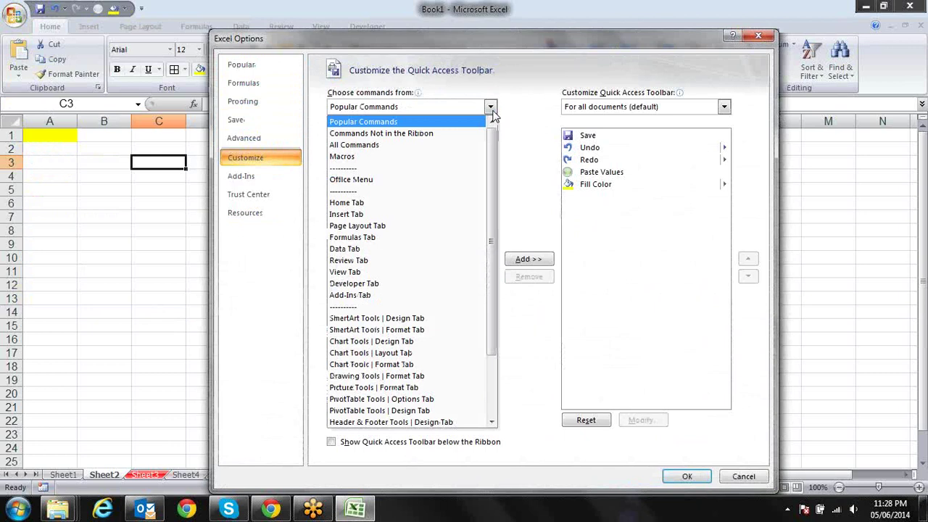
left_click(416, 156)
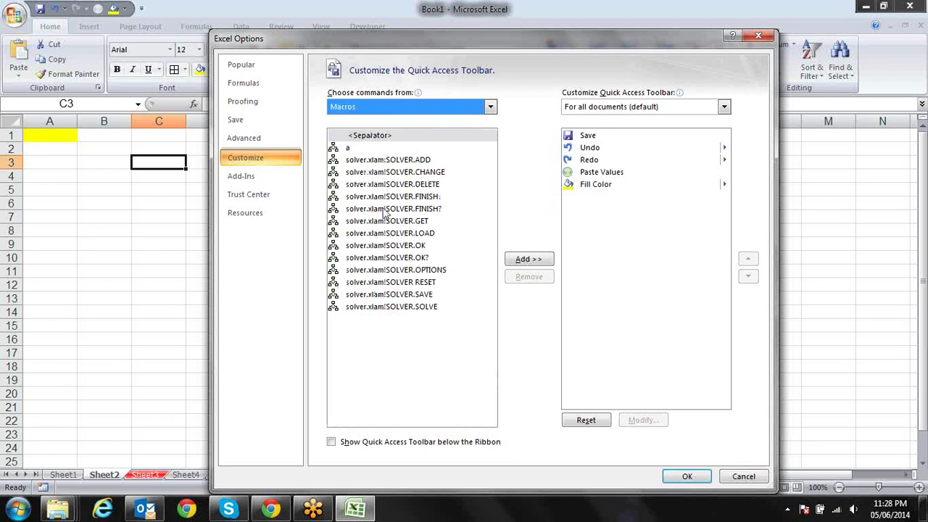
left_click(351, 149)
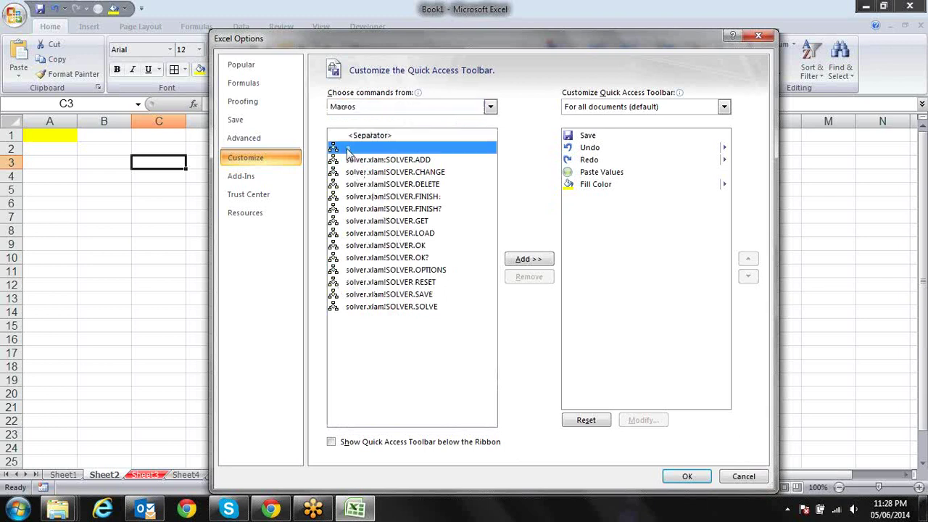
left_click(535, 261)
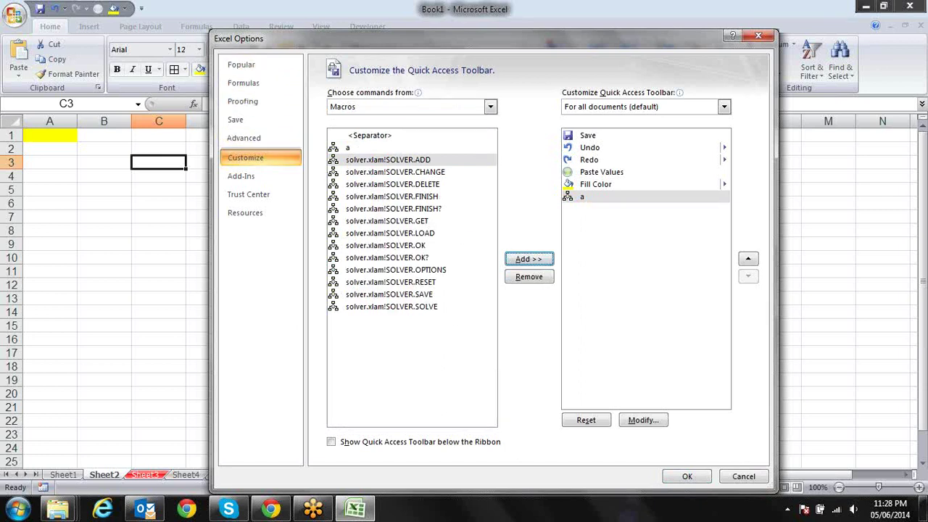
left_click(688, 476)
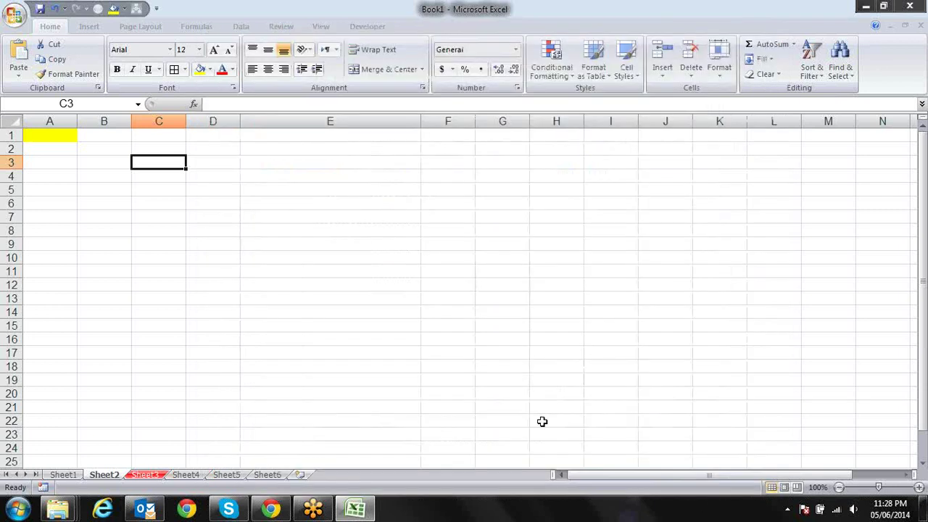
Run macro 'a' from its toolbar button and dismiss the 'hello' message.
left_click(137, 9)
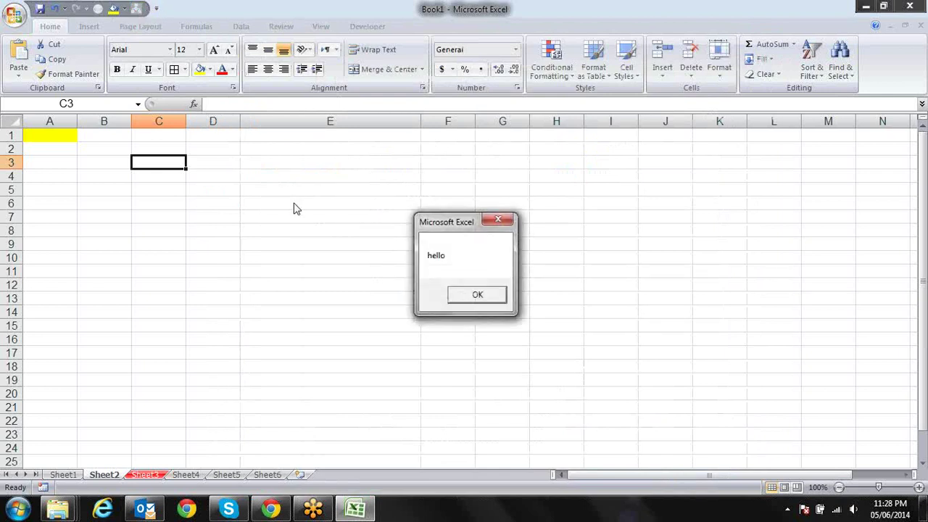
left_click(470, 299)
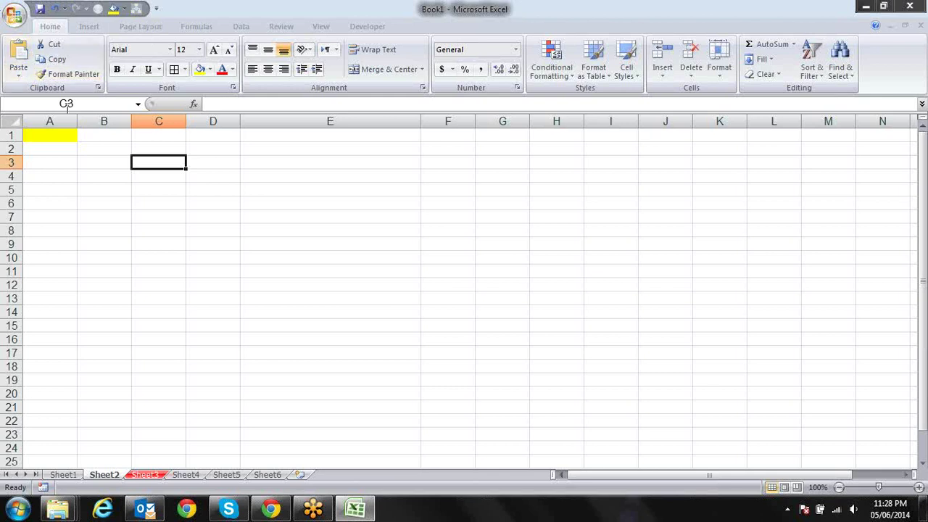
Open Excel Options, view the Add-Ins page, then move to the Trust Center page.
left_click(14, 16)
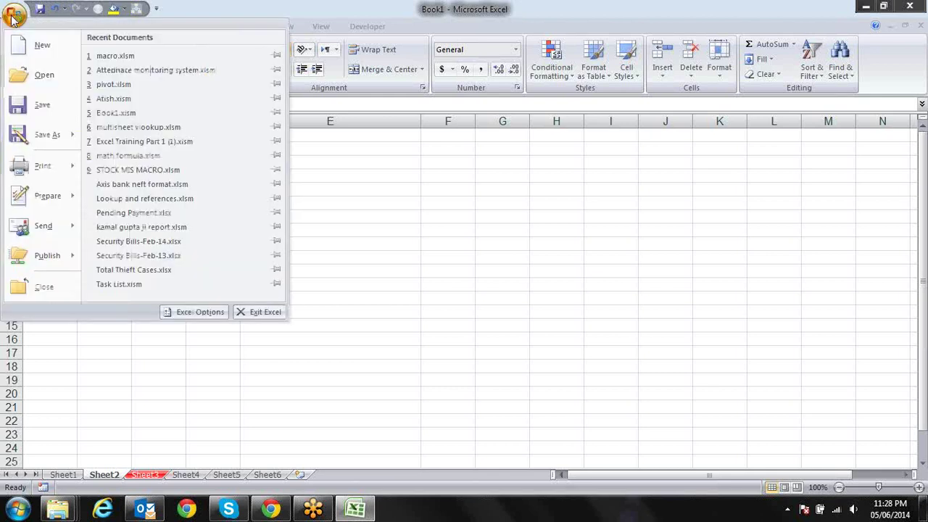
left_click(190, 312)
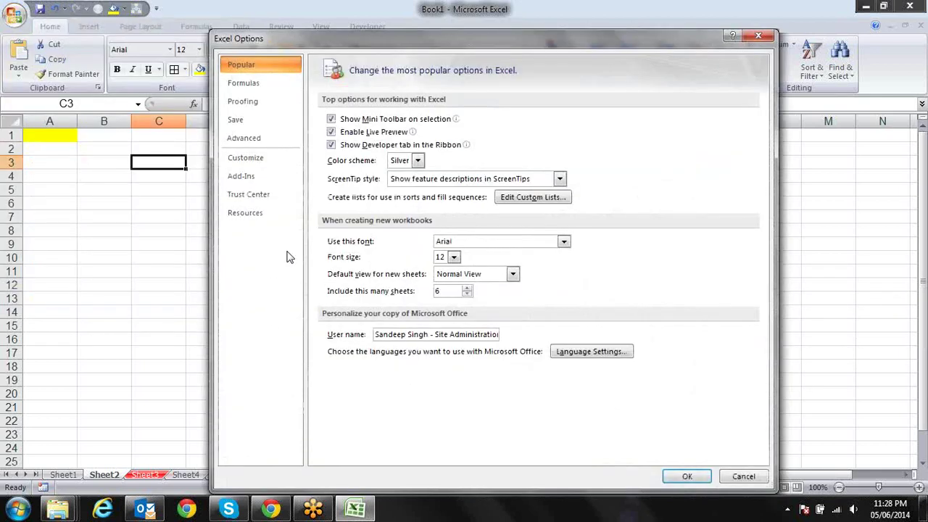
left_click(264, 176)
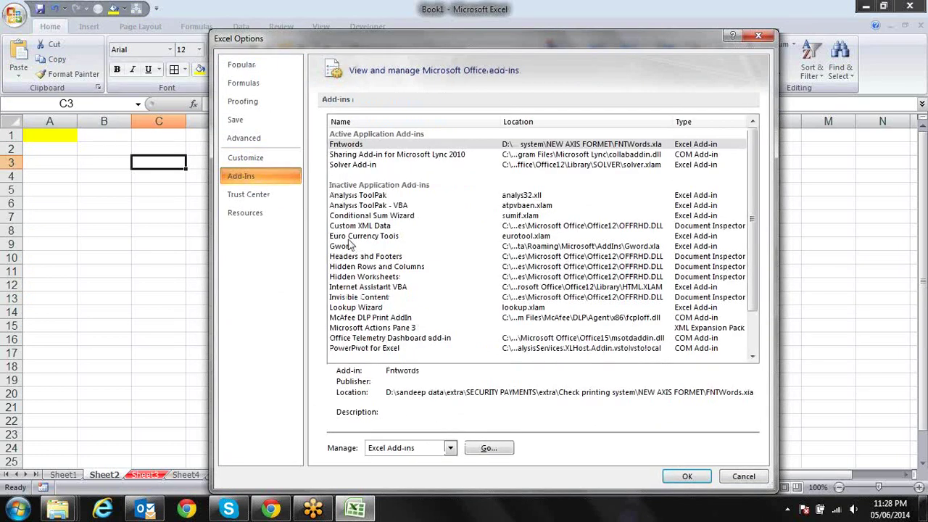
left_click(275, 202)
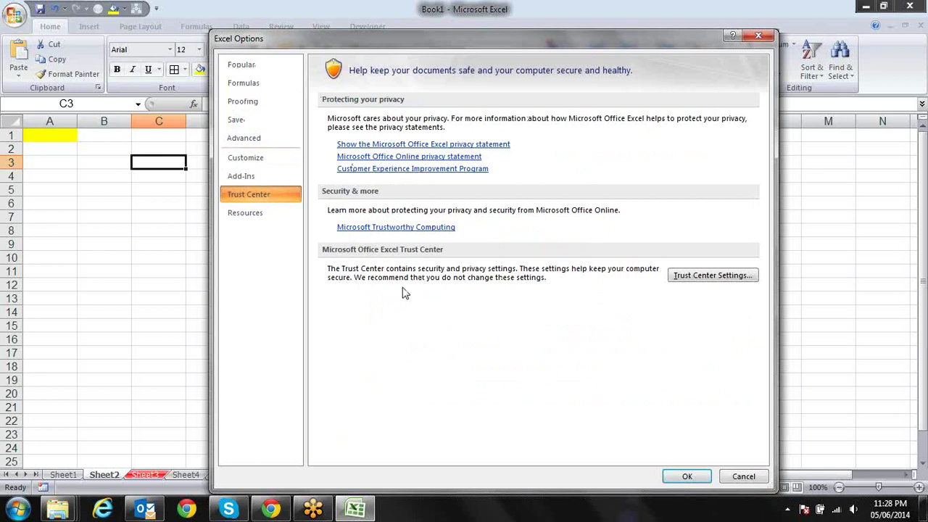
Review the Trust Center's Macro, ActiveX, Message Bar, Add-ins, External Content and Privacy pages.
left_click(714, 279)
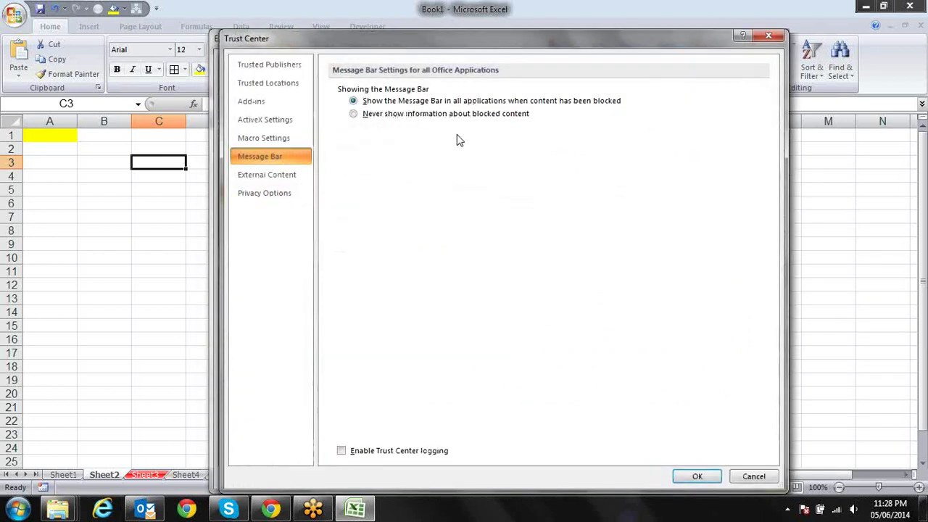
left_click(300, 142)
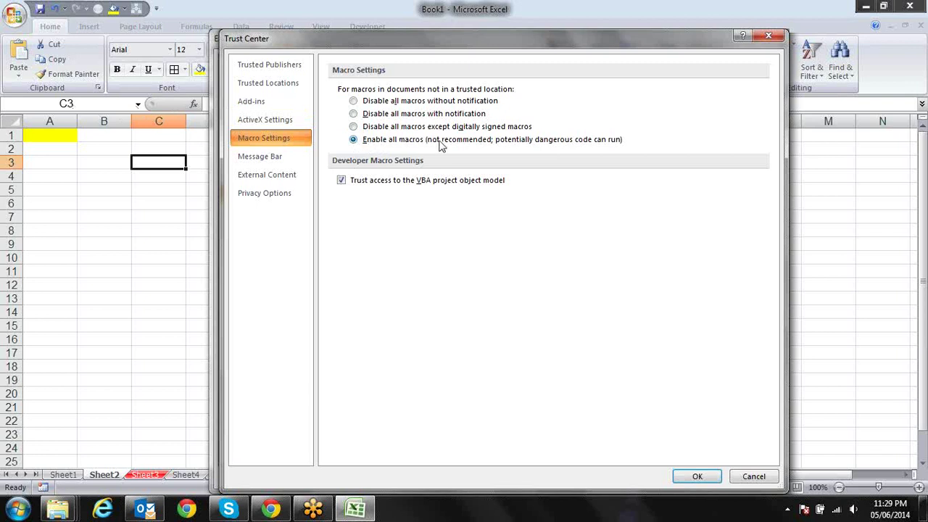
left_click(268, 127)
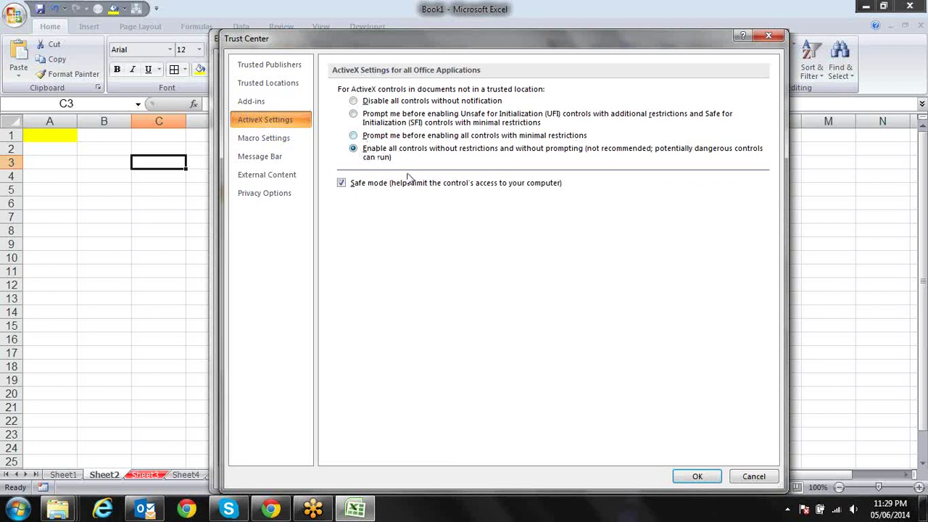
left_click(299, 142)
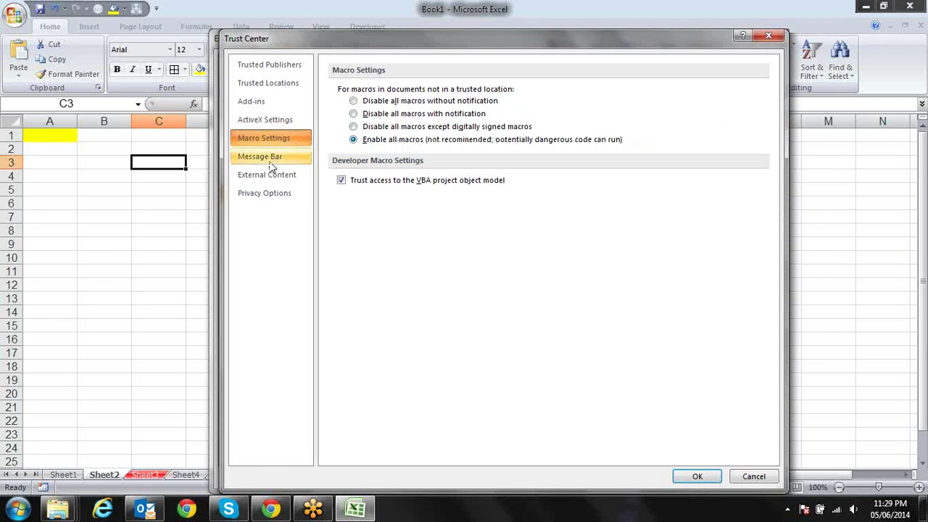
left_click(271, 161)
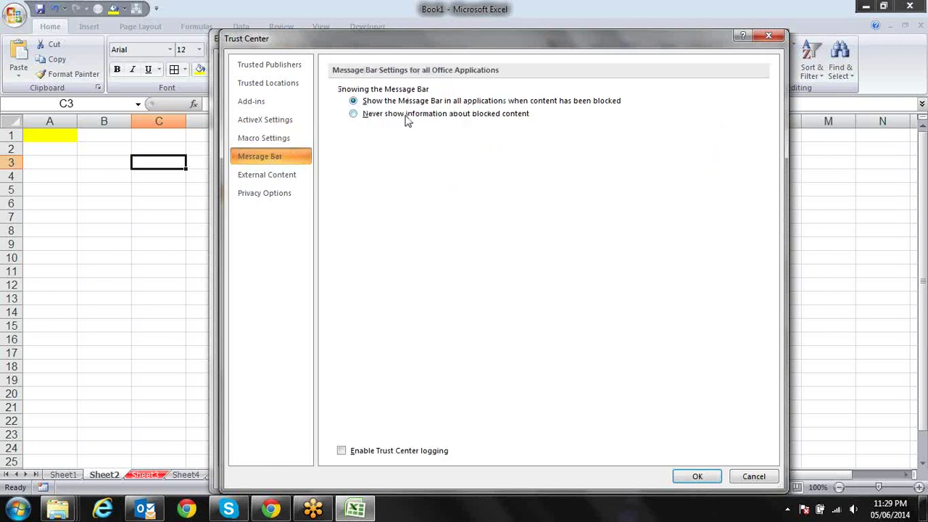
left_click(288, 105)
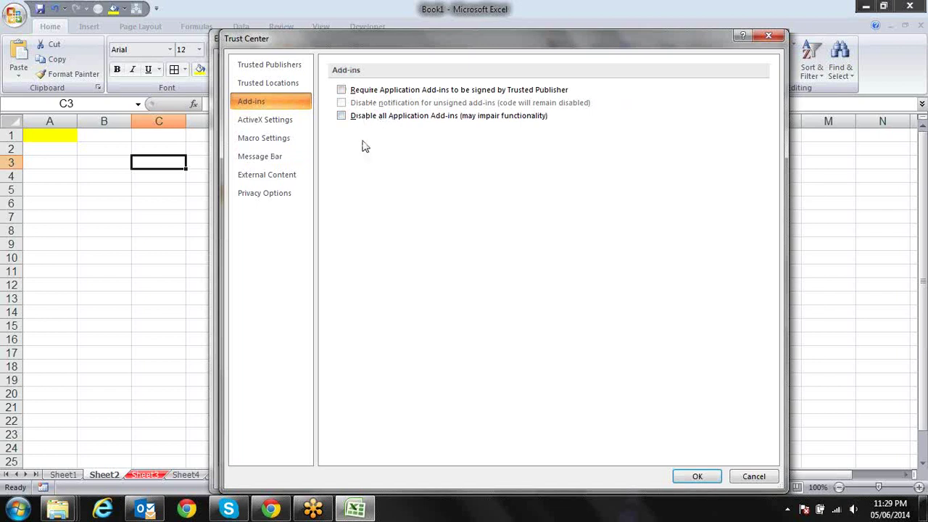
left_click(301, 176)
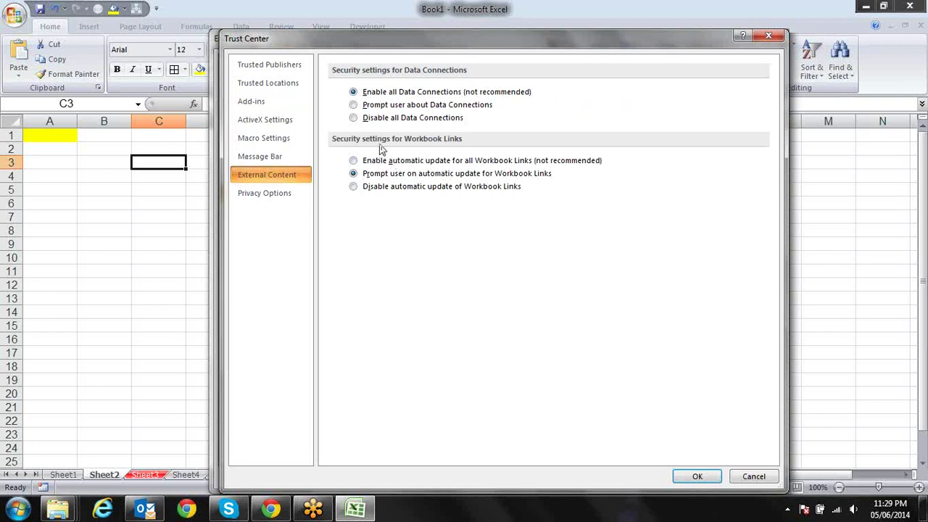
left_click(294, 198)
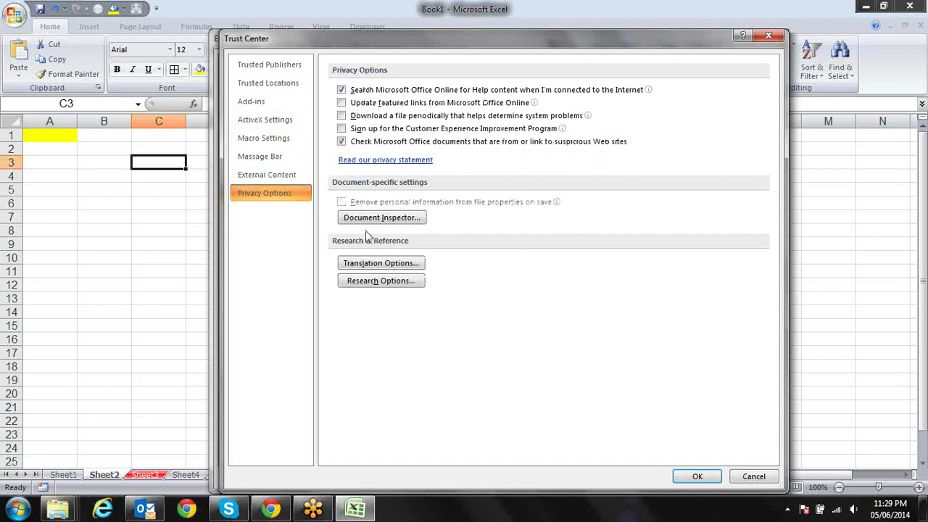
Close Trust Center, check the Excel 2007 version under Resources > About, close Options, select E8.
left_click(693, 479)
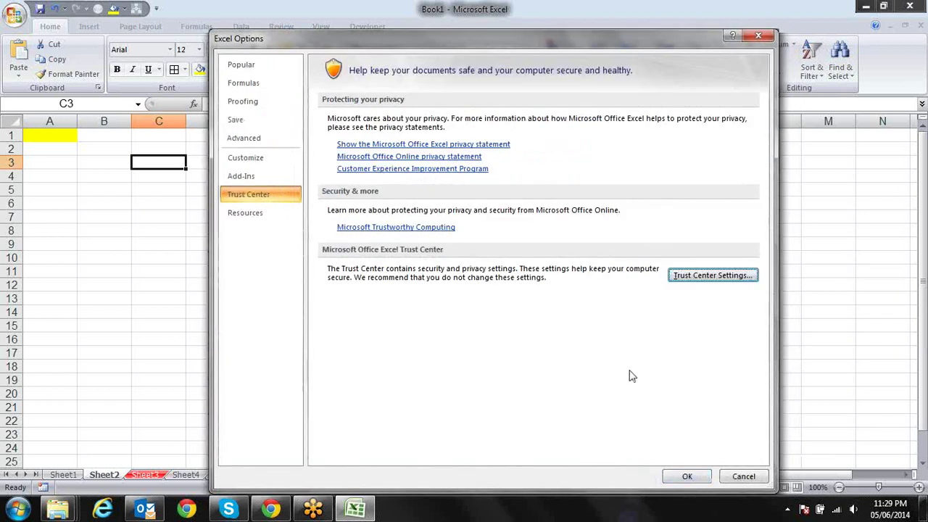
left_click(285, 214)
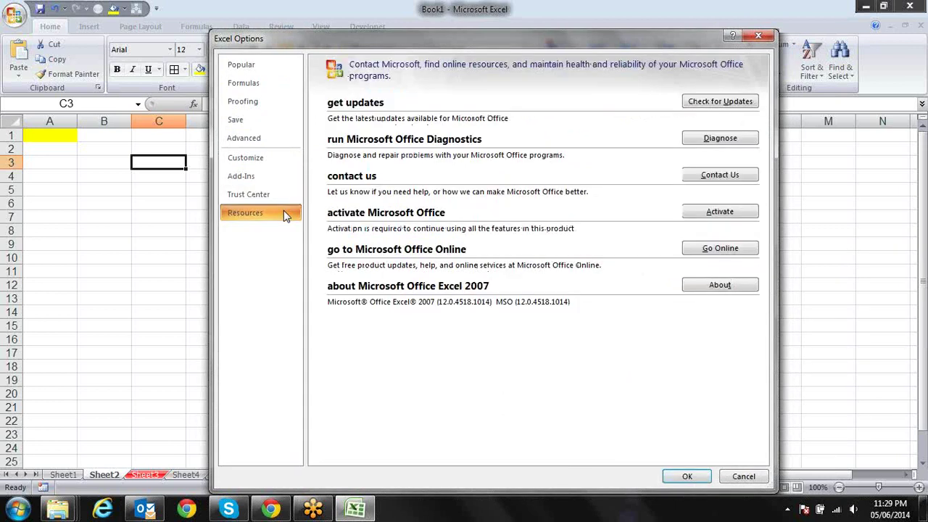
left_click(710, 286)
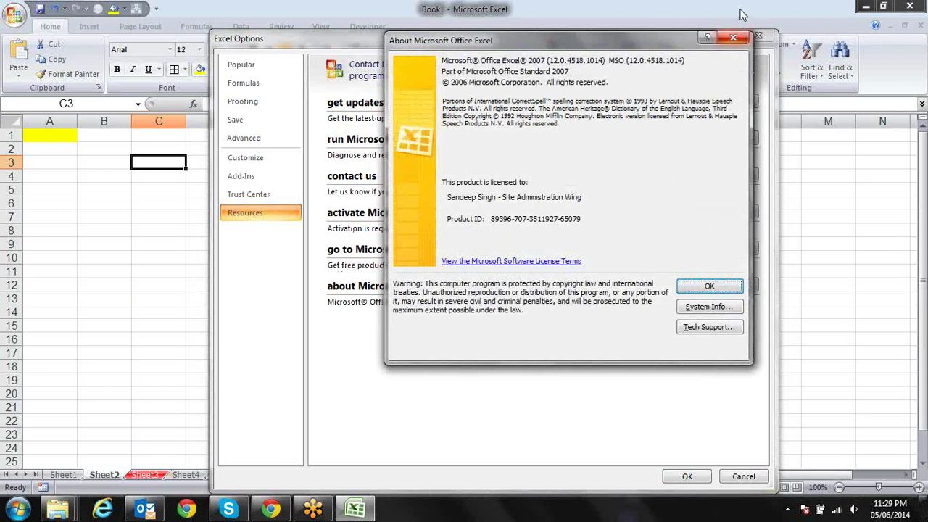
left_click(733, 37)
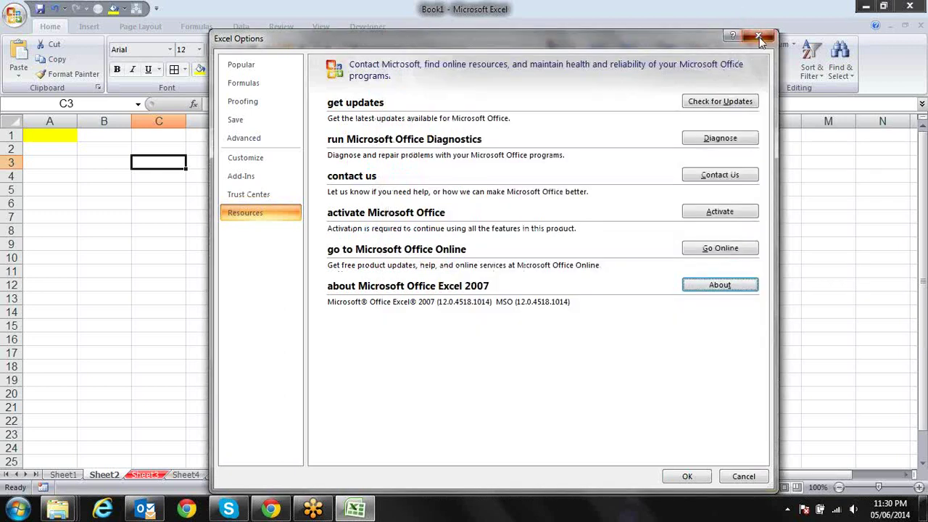
left_click(759, 37)
left_click(400, 234)
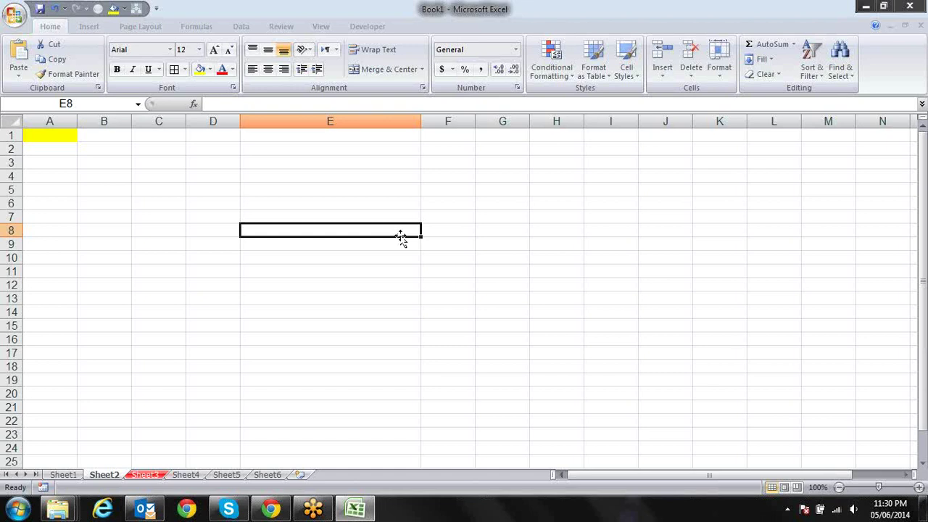
Browse the Number, Accounting, Time and Custom categories in the Format Cells dialog.
left_click(517, 88)
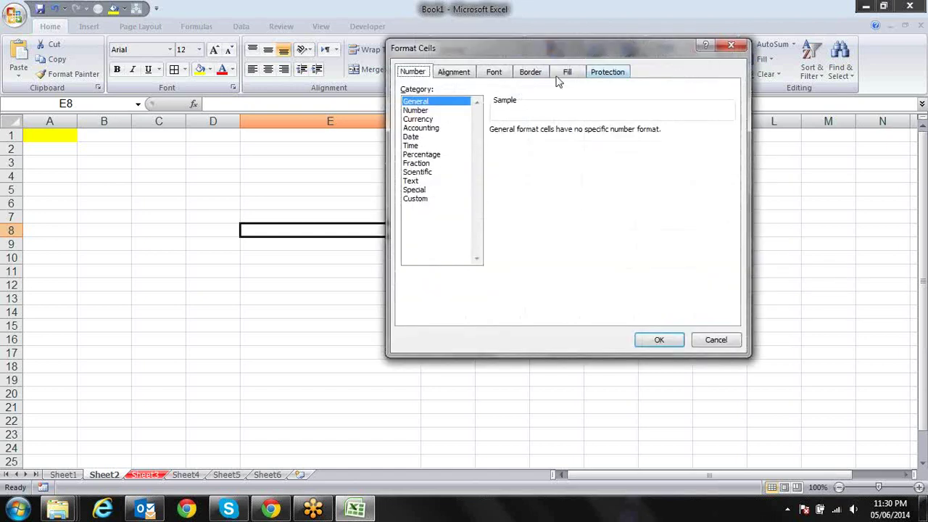
left_click(416, 110)
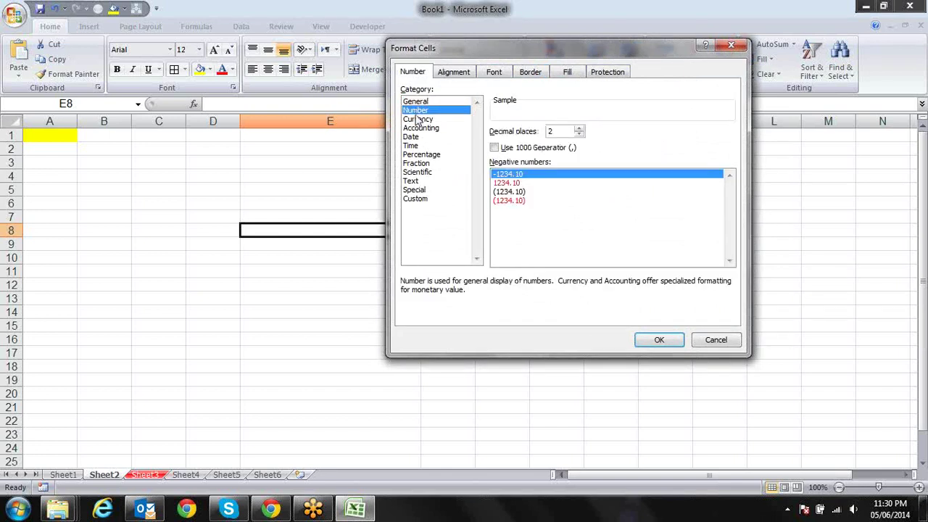
left_click(420, 128)
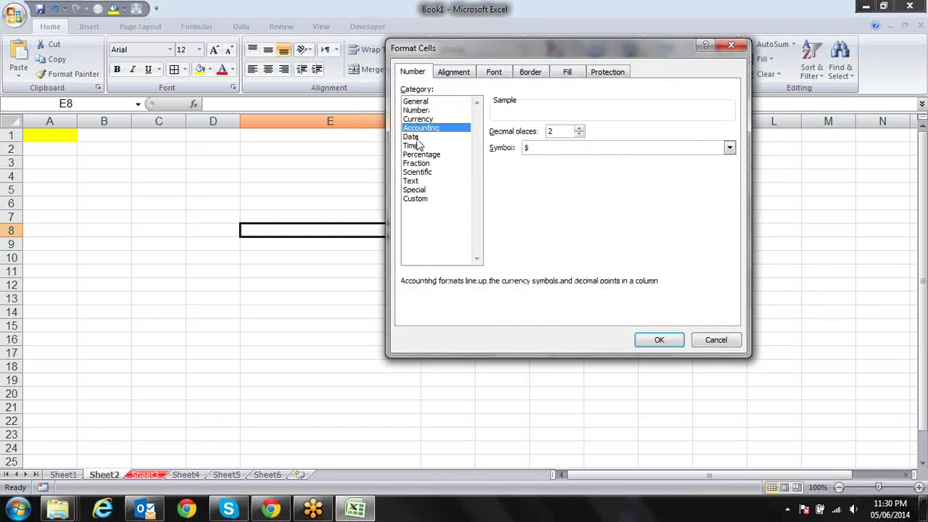
left_click(411, 145)
left_click(419, 198)
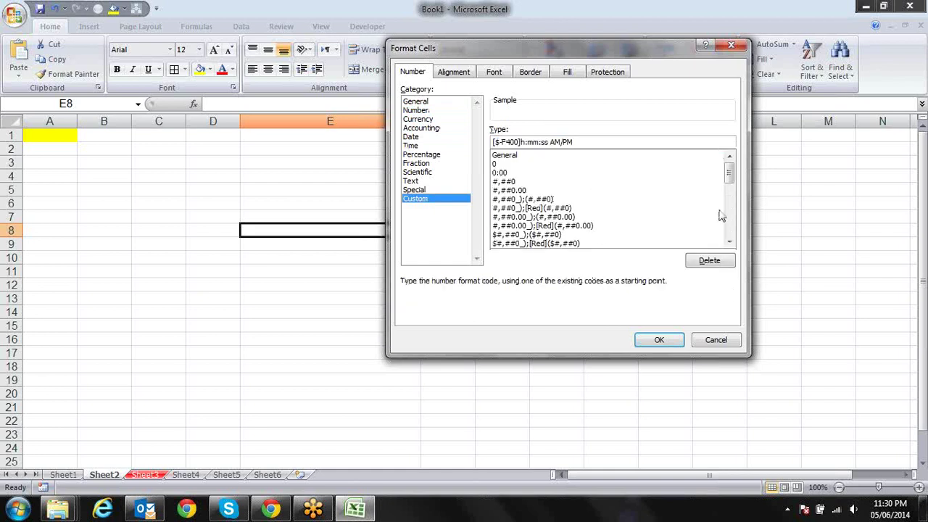
Scroll through the Custom format codes, then close Format Cells without changes.
left_click(730, 242)
left_click(729, 242)
left_click(729, 242)
left_click(729, 242)
left_click(729, 243)
left_click(730, 242)
left_click(730, 242)
left_click(729, 242)
left_click(730, 242)
left_click(730, 243)
left_click(729, 243)
left_click(729, 242)
left_click(729, 242)
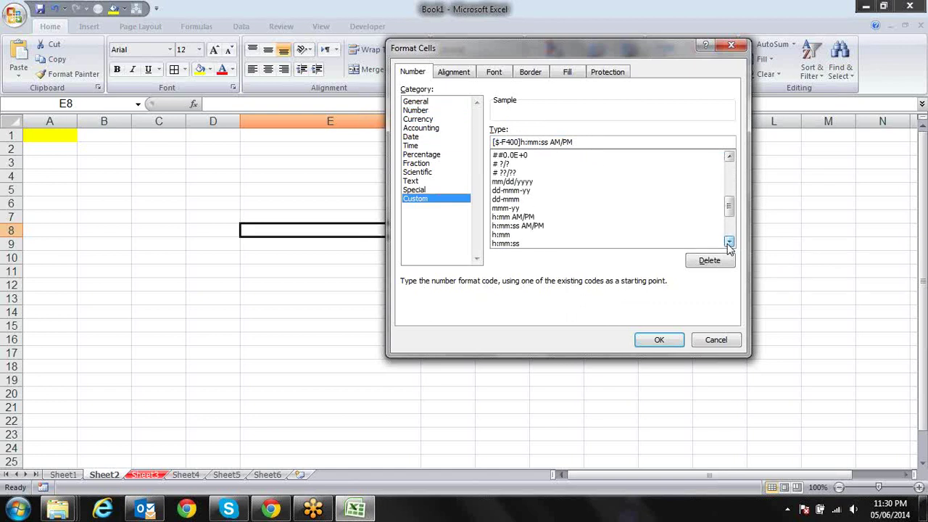
left_click(732, 47)
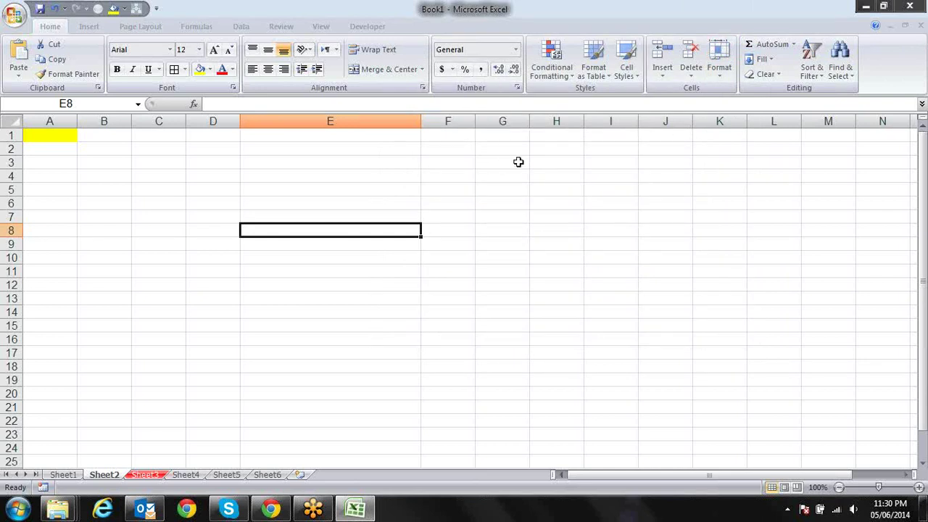
Reopen Format Cells > Custom, step from #,##0.00 down to the time codes, then cancel with Esc.
left_click(516, 88)
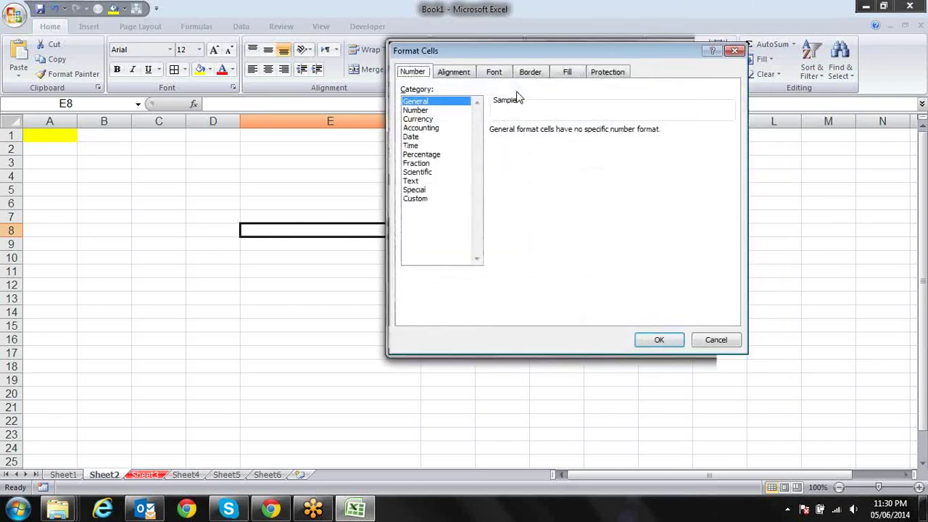
left_click(417, 199)
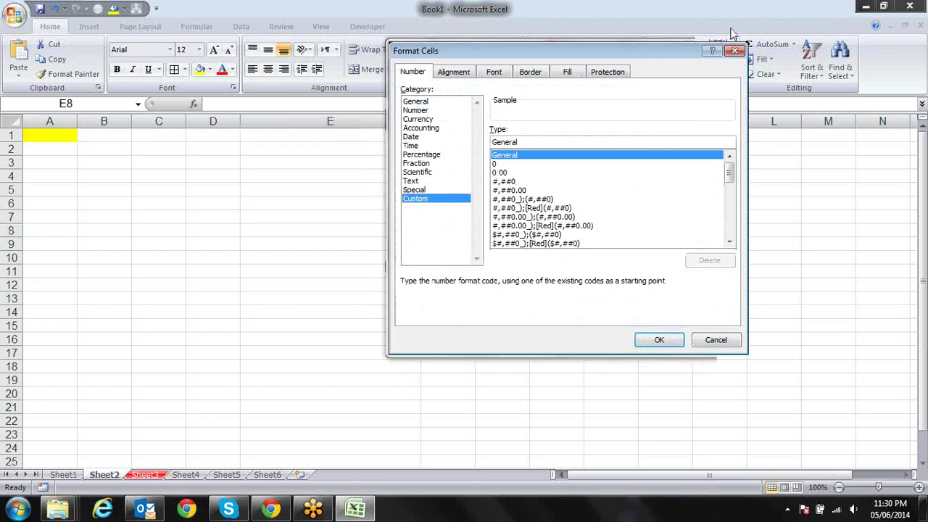
left_click(545, 191)
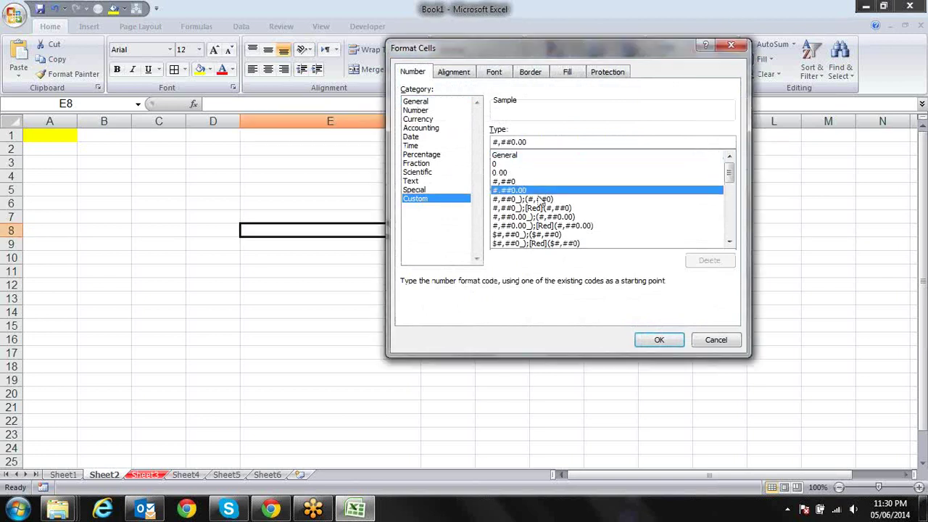
left_click(529, 209)
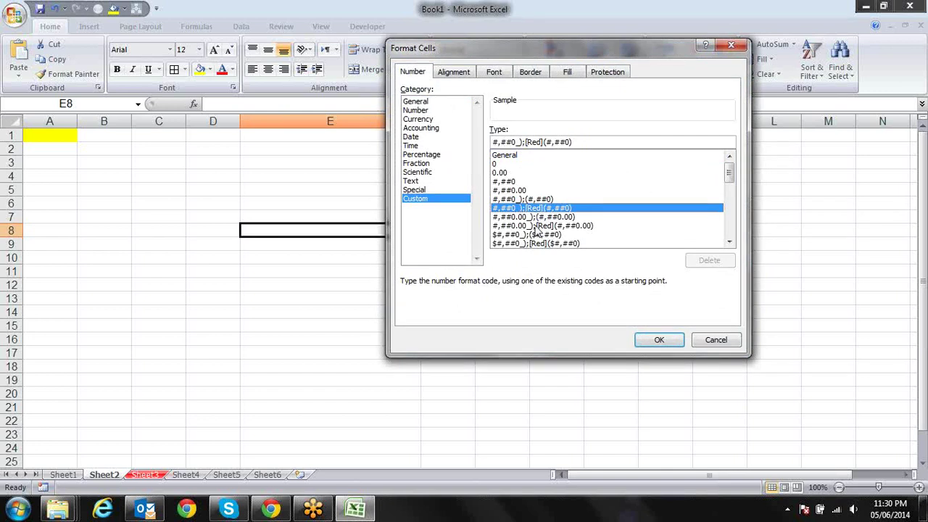
key("Down")
key("Down")
key("Down")
key("Down")
key("Down")
key("Down")
key("Down")
key("Down")
key("Down")
key("Down")
key("Down")
key("Down")
key("Down")
key("Down")
key("Down")
key("Down")
key("Down")
key("Down")
key("Down")
key("Down")
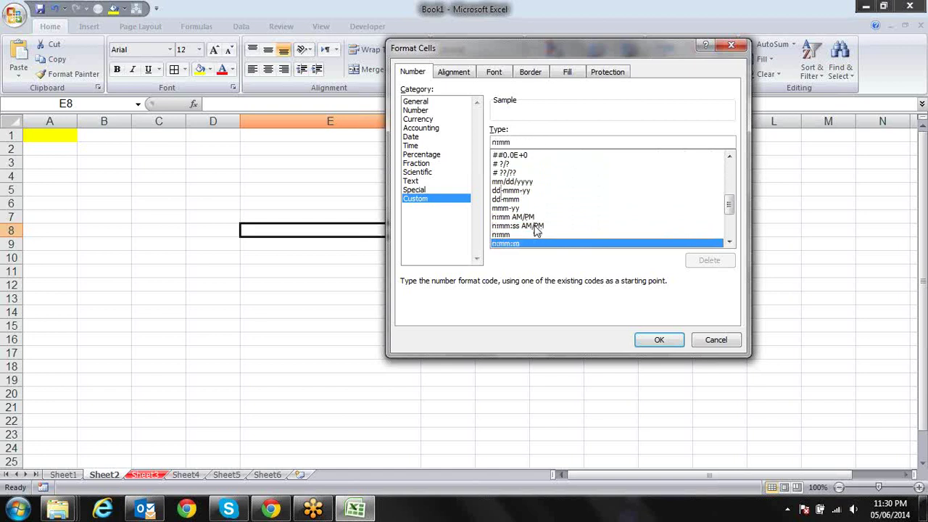
key("Down")
key("Down")
key("Down")
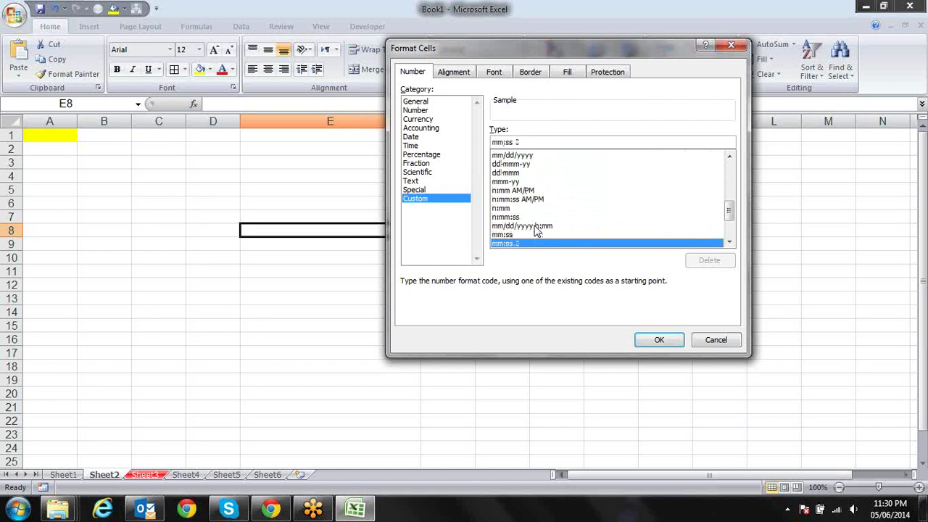
key("Down")
key("Down")
key("Down")
key("Down")
key("Down")
key("Down")
key("Down")
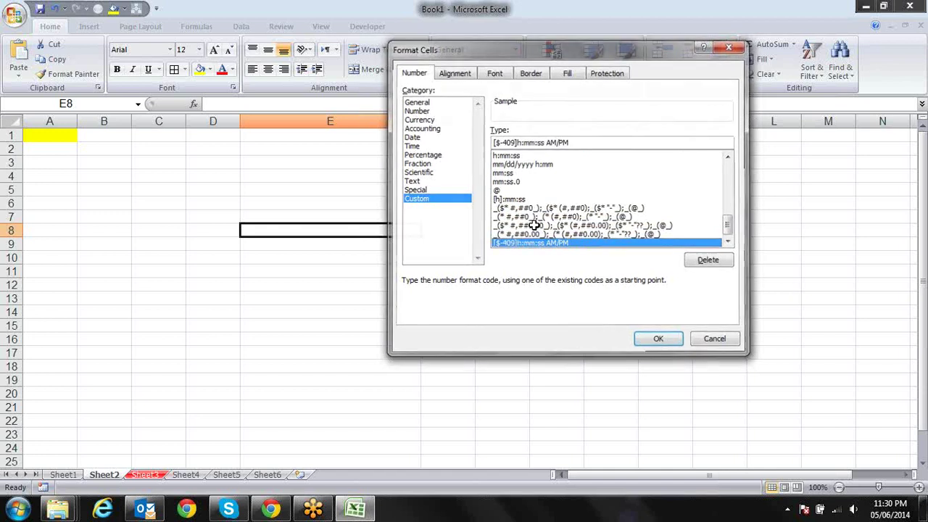
key("Escape")
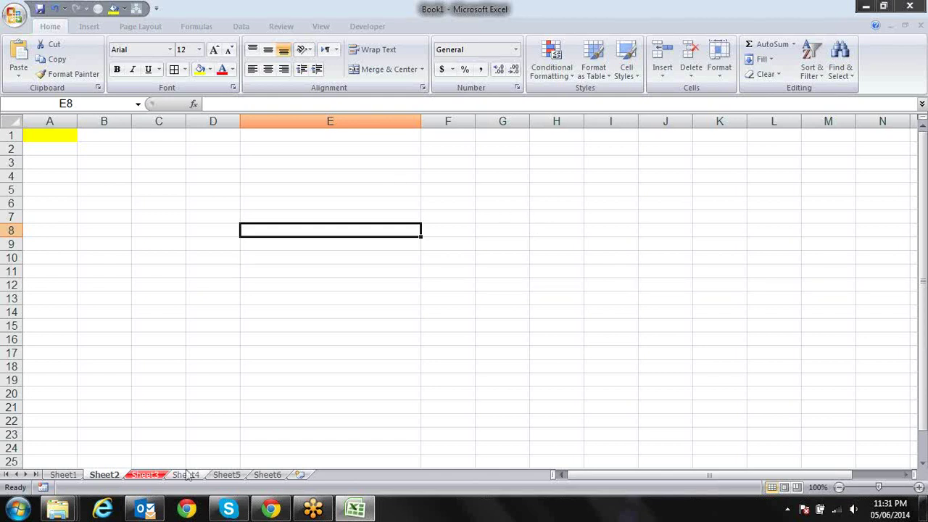
Read the Wed 04/30 'RE: Advance Excel Training' reply in Outlook, send the read receipt, then minimize Outlook.
left_click(145, 509)
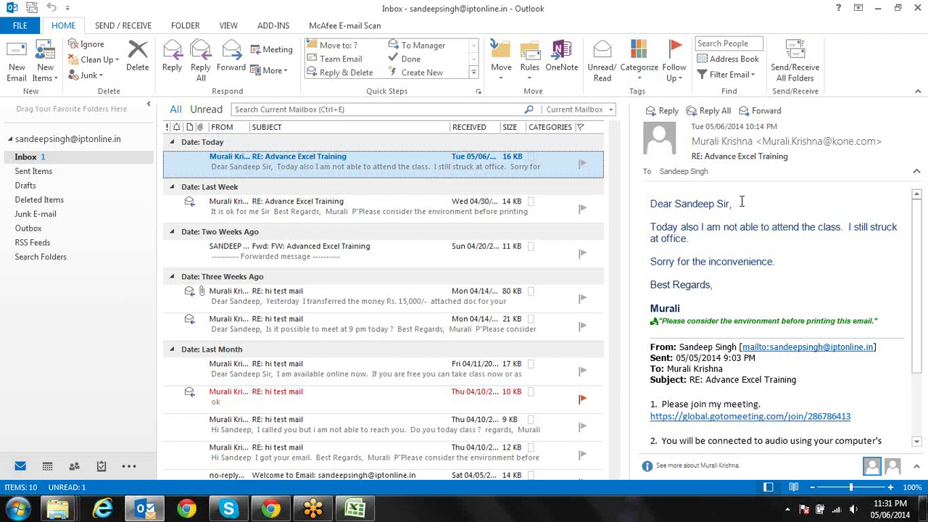
left_click(514, 210)
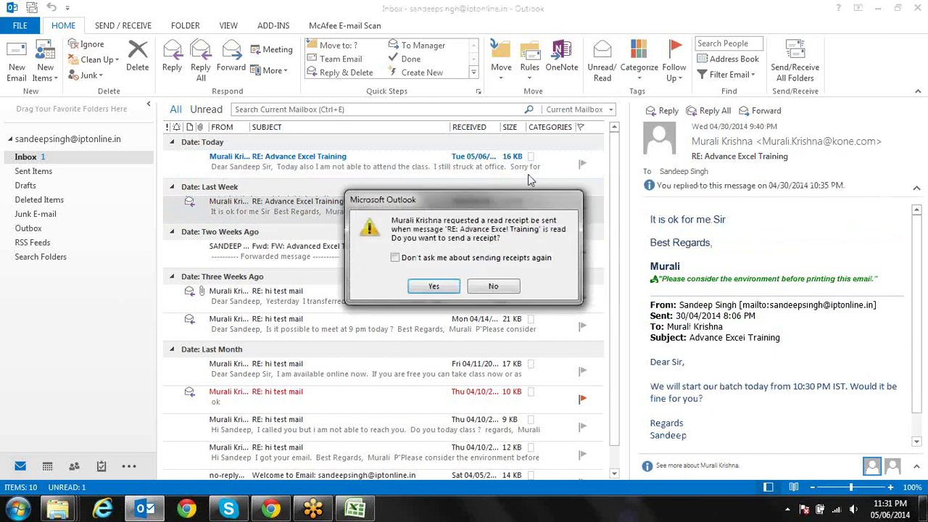
left_click(438, 287)
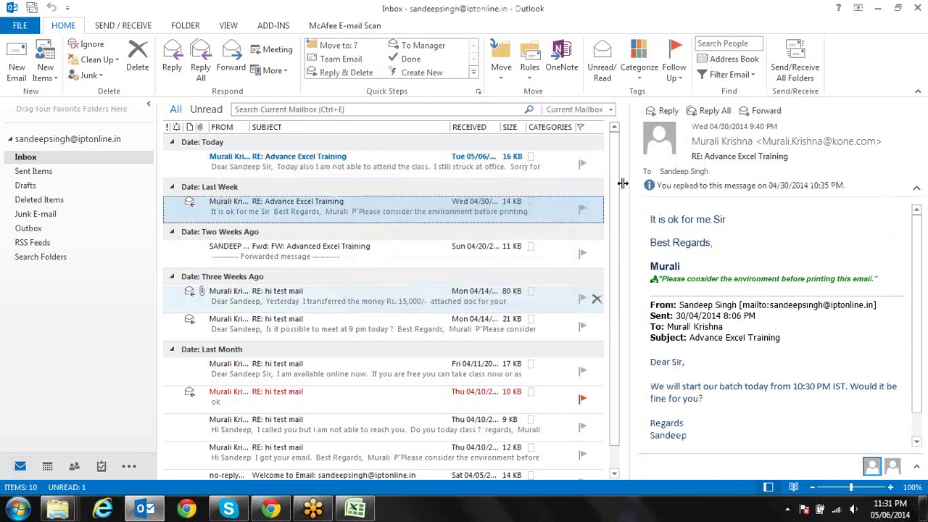
left_click(877, 9)
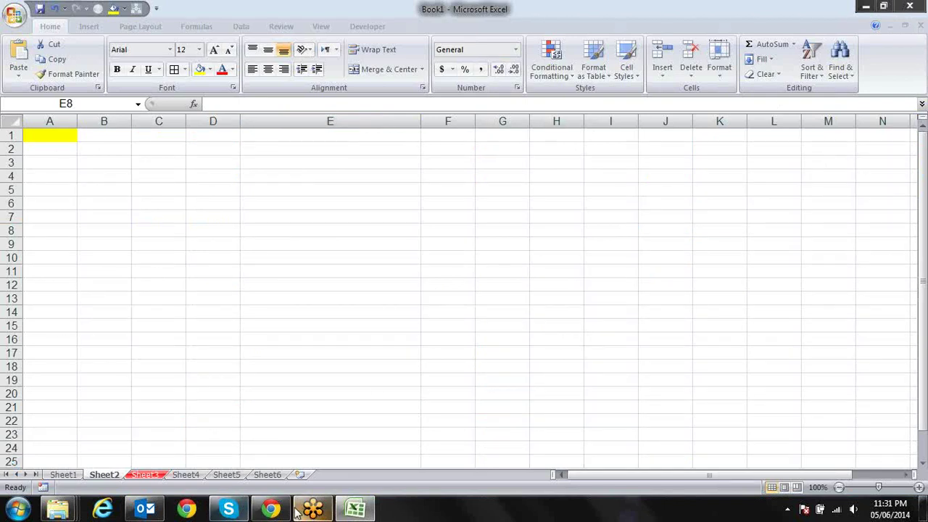
Bring up the Skype chat's message box, then switch to the Chrome article on unsaved workbooks.
left_click(228, 510)
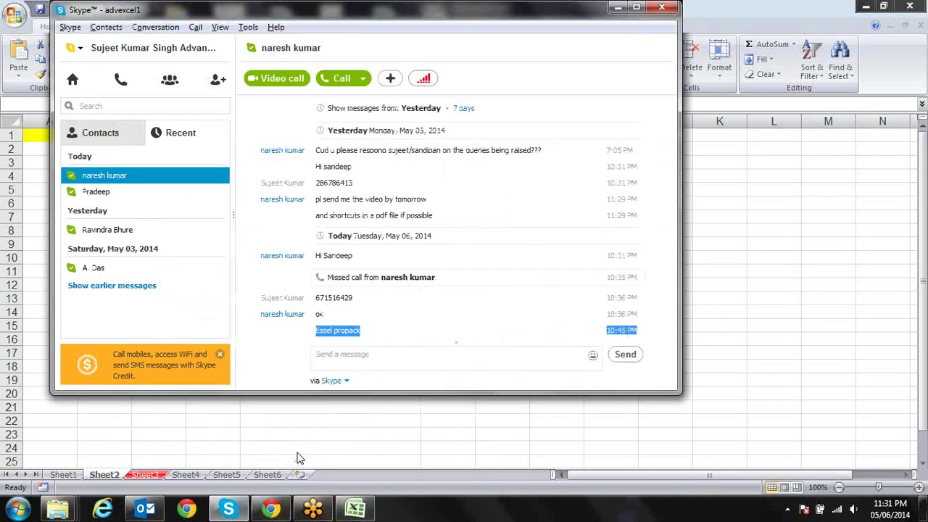
left_click(414, 359)
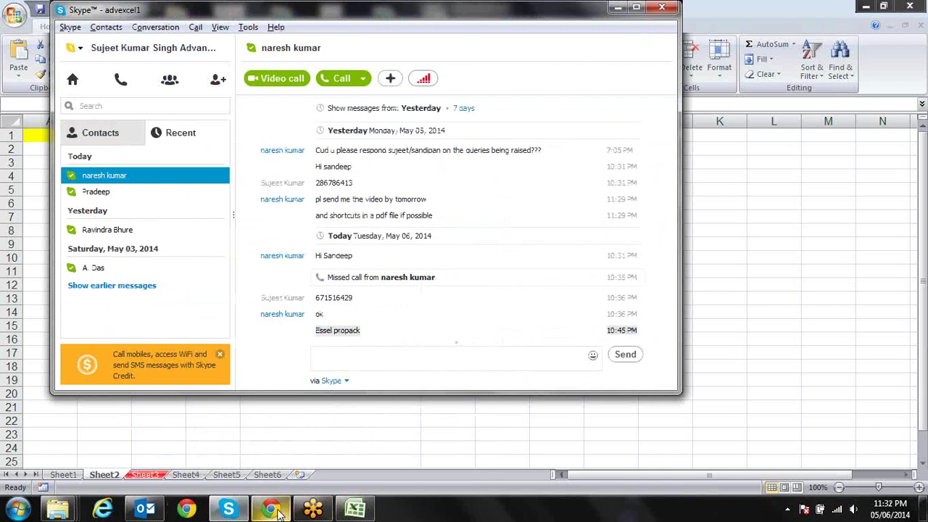
left_click(279, 512)
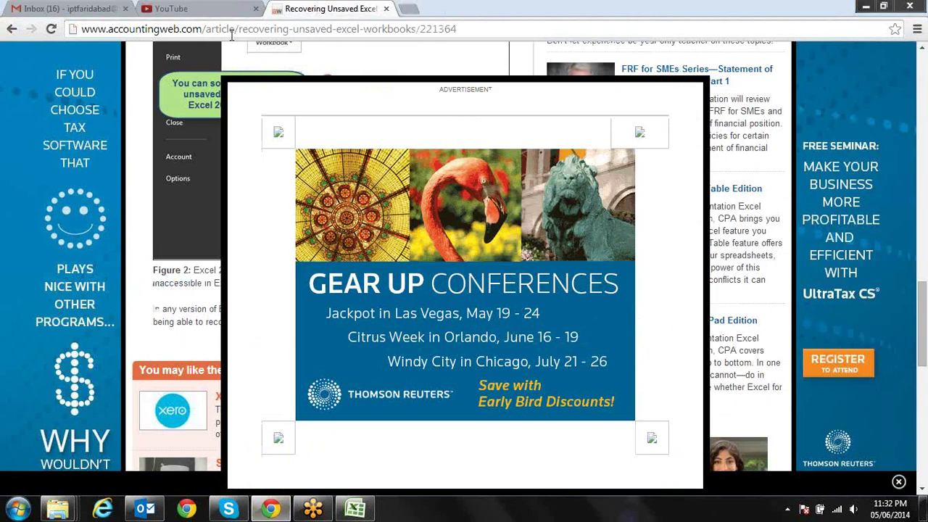
Open the first Microsoft Excel Training video on the YouTube channel, pause it, and return to the Videos list.
left_click(208, 6)
left_click(119, 8)
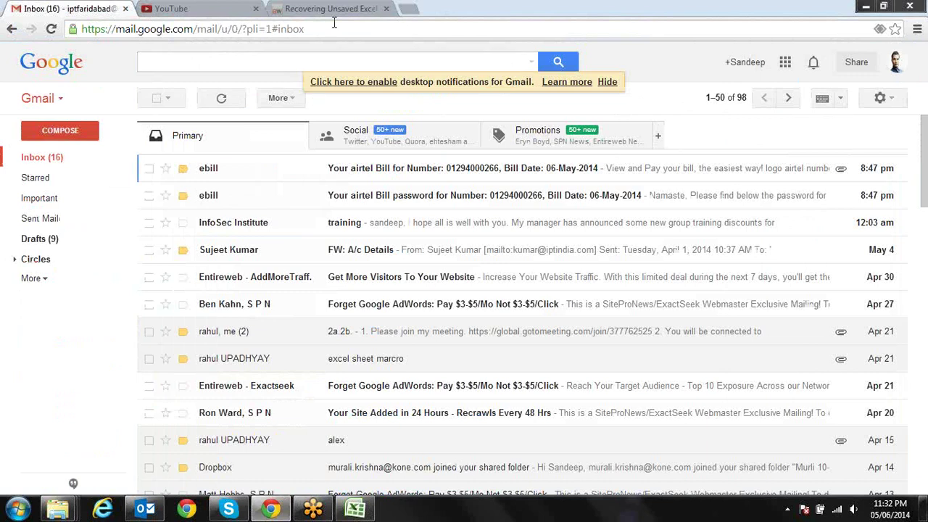
left_click(213, 9)
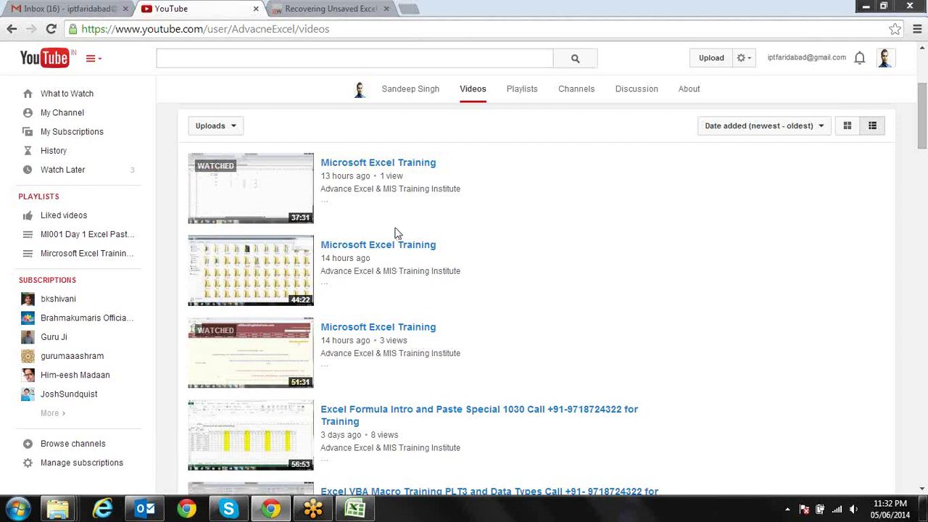
left_click(287, 200)
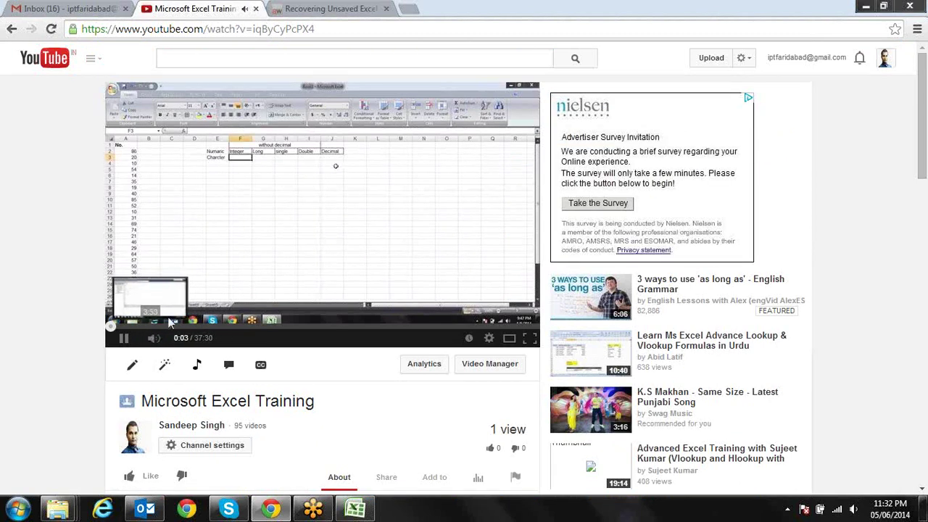
left_click(125, 341)
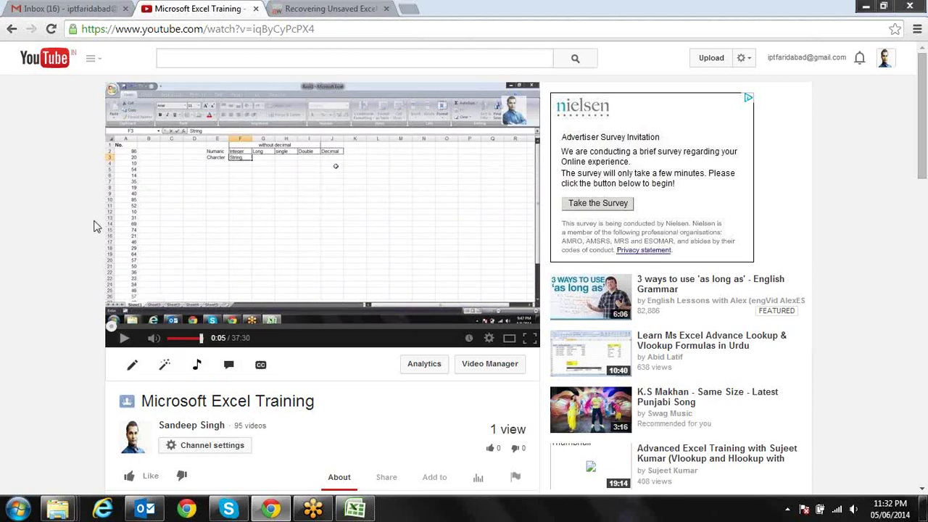
left_click(21, 32)
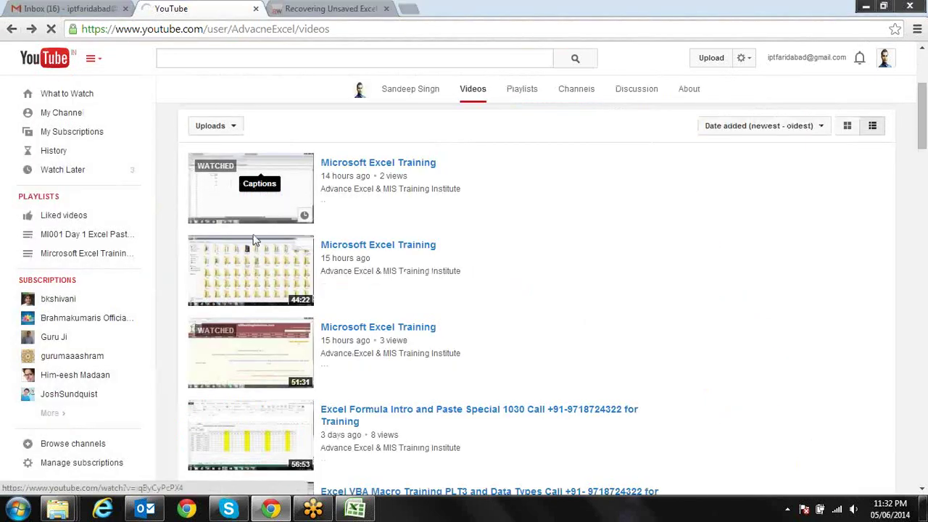
Play the 44:21 Excel Training video from 5:05, dismiss the ad, pause at 5:09, and select its URL.
left_click(243, 266)
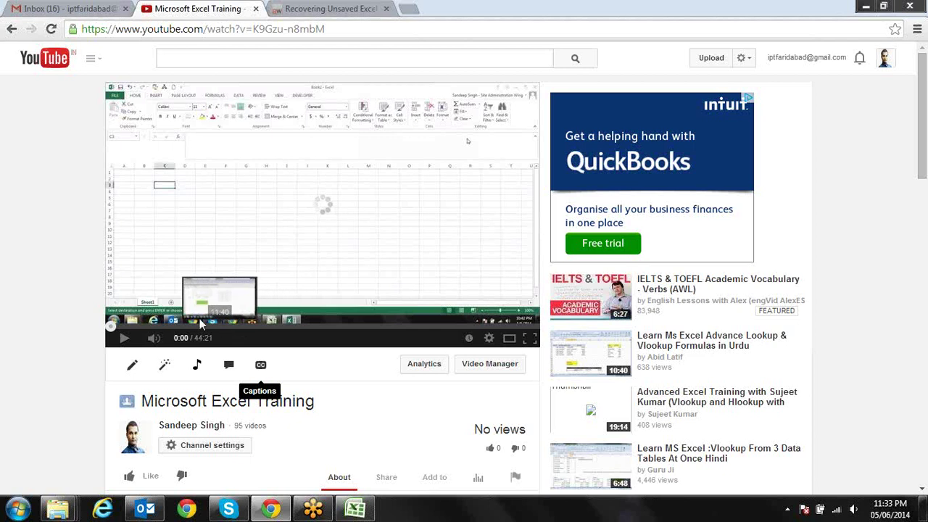
left_click(157, 325)
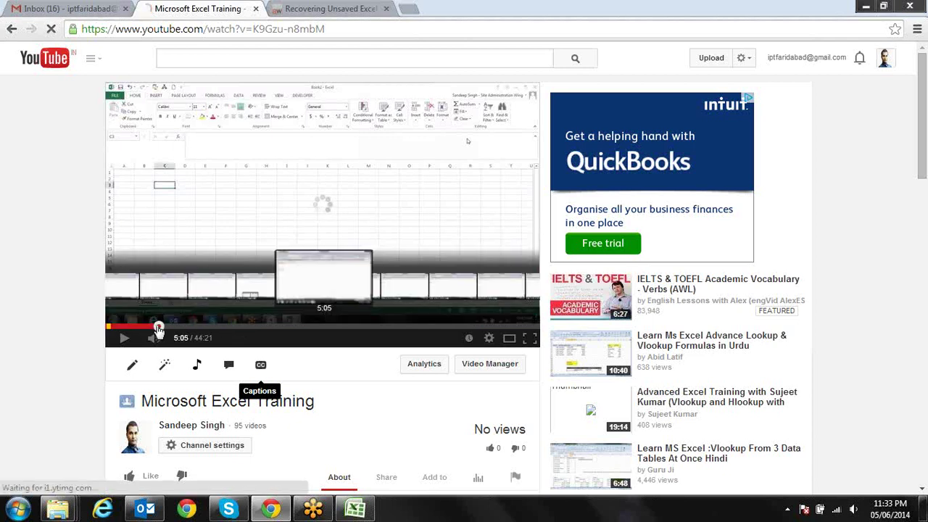
left_click(124, 338)
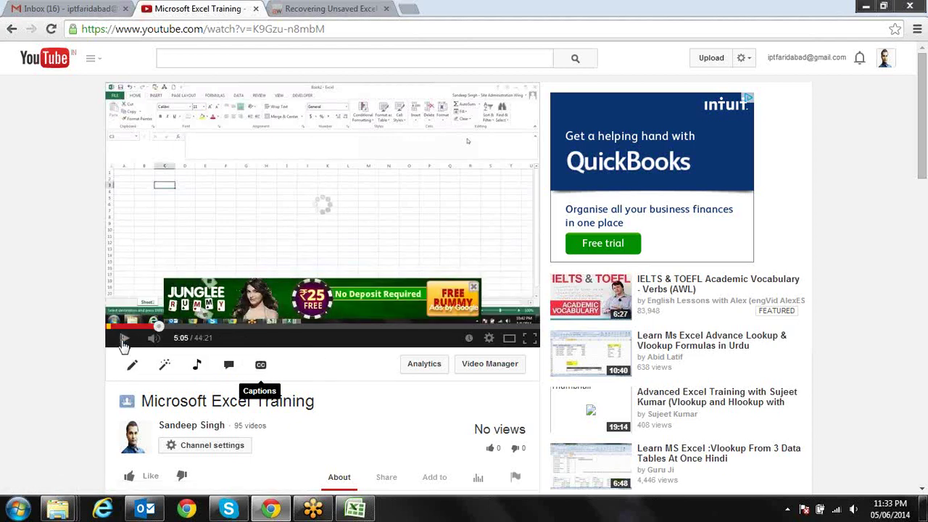
left_click(473, 287)
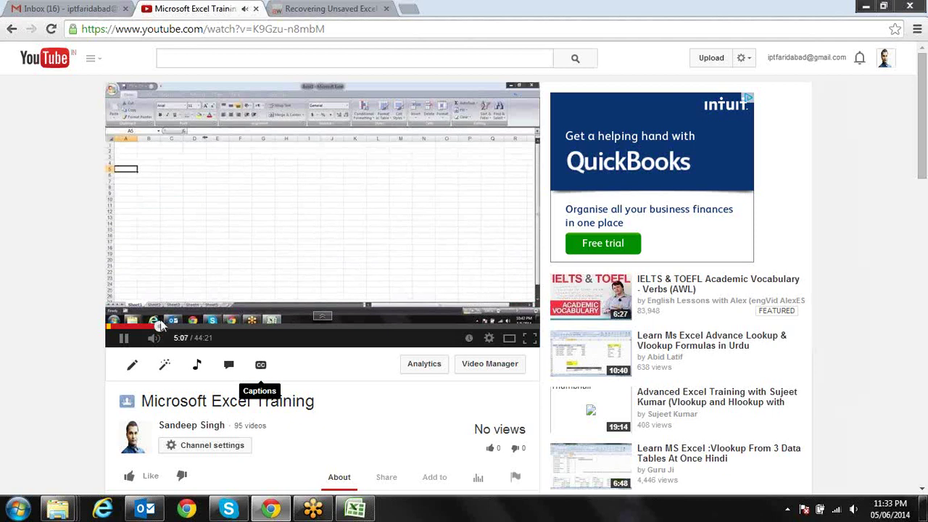
left_click(124, 339)
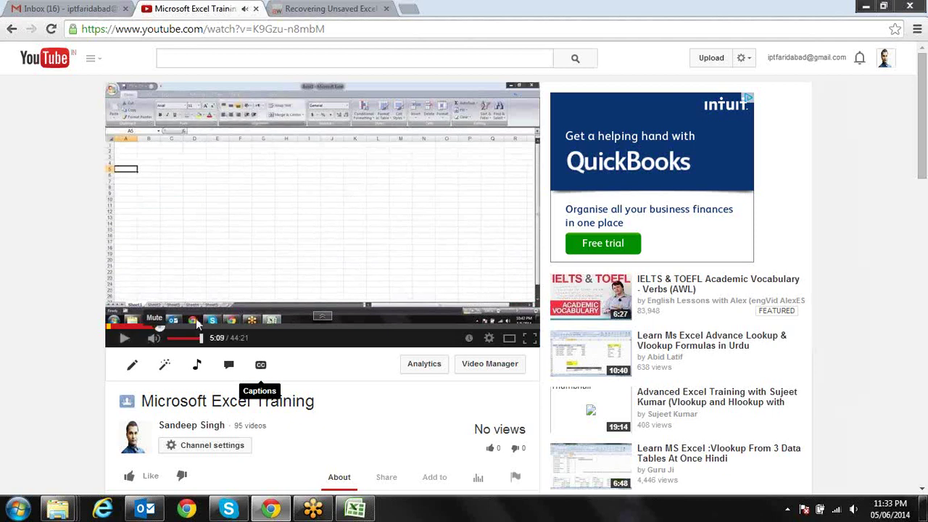
left_click(341, 28)
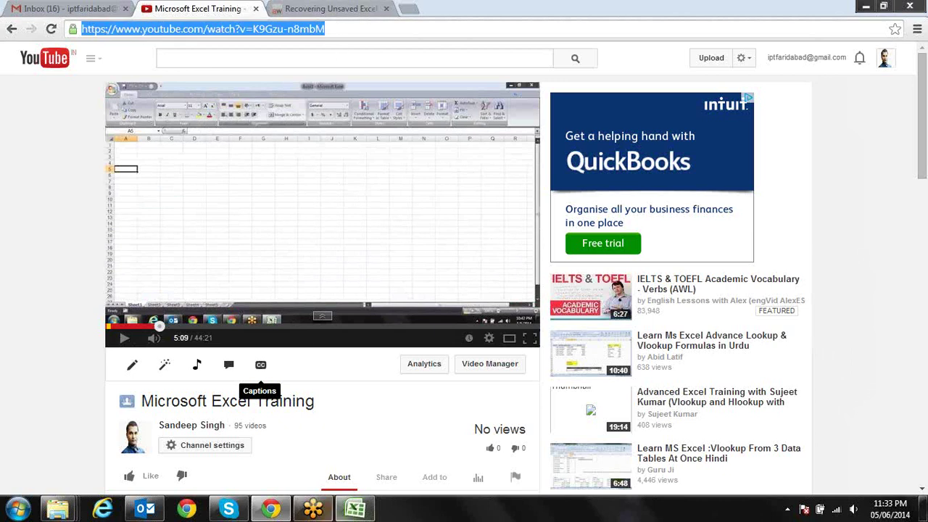
Paste and send the YouTube video link in the Skype chat, then close Skype.
left_click(245, 510)
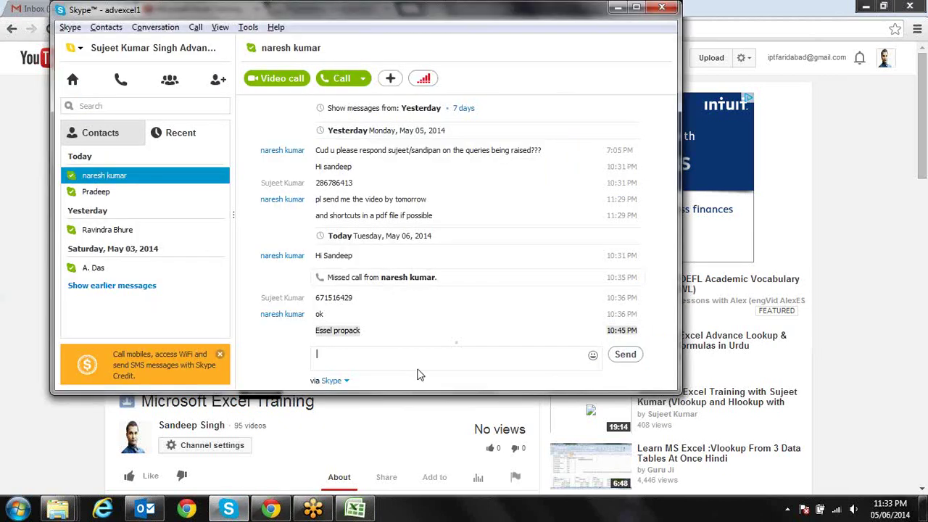
type("https://www.youtube.com/watch?v=K9Gzu-n8mbM")
key("Return")
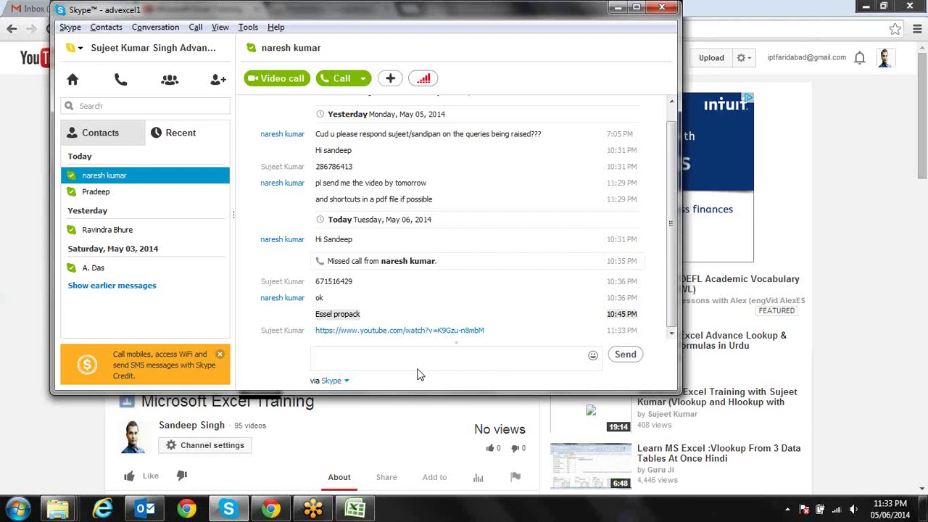
left_click(418, 375)
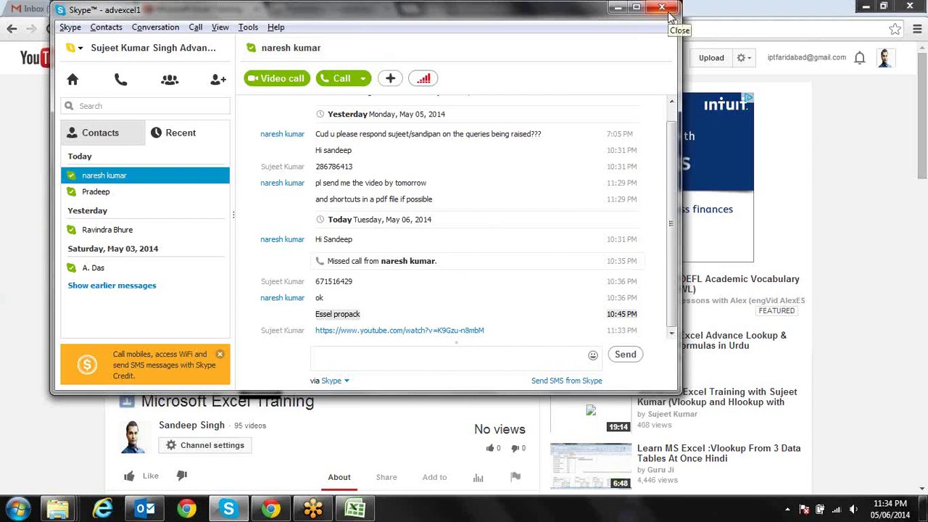
left_click(662, 7)
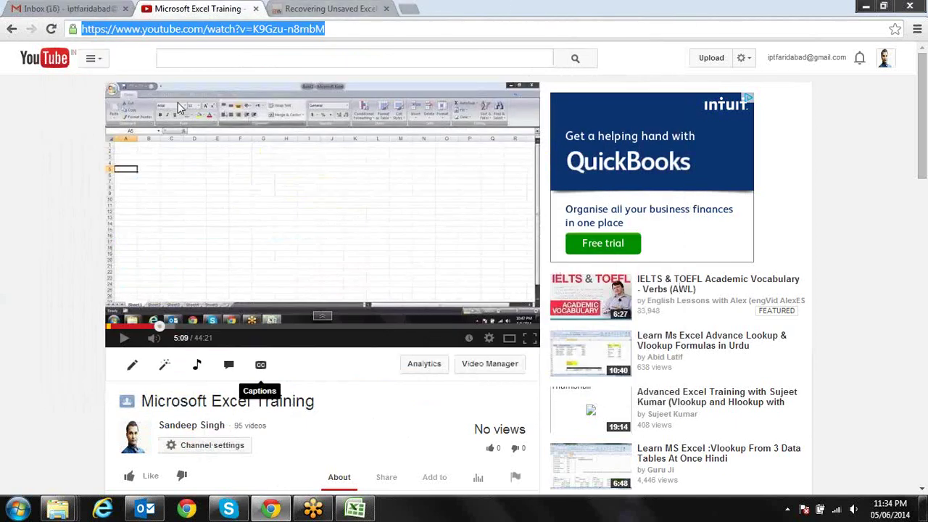
left_click(12, 154)
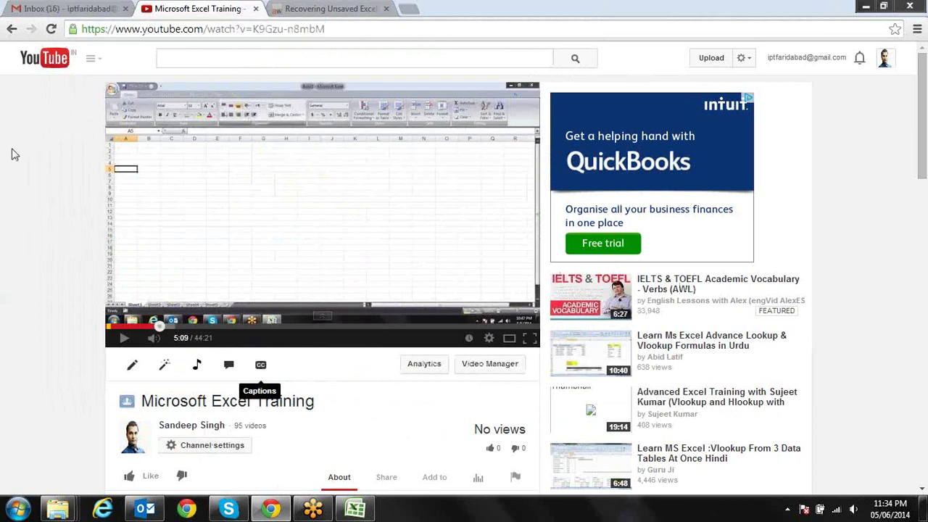